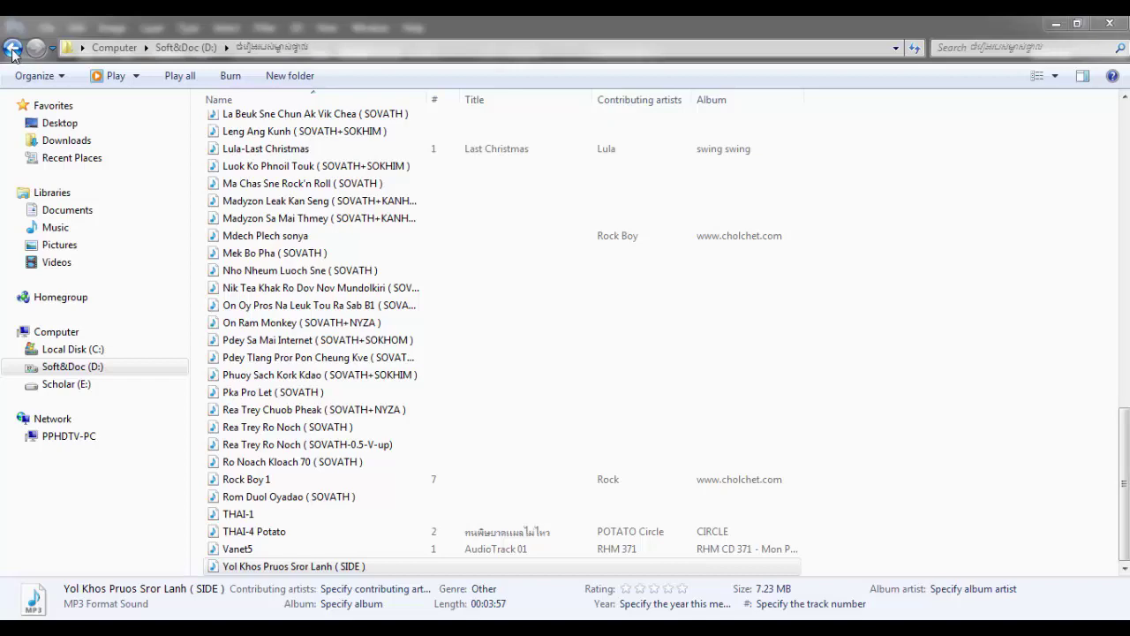
- Browse Explorer to Scholar (E:) > Ipad > 08-09-2017 to show its 84 photos and videos
click(13, 49)
click(12, 50)
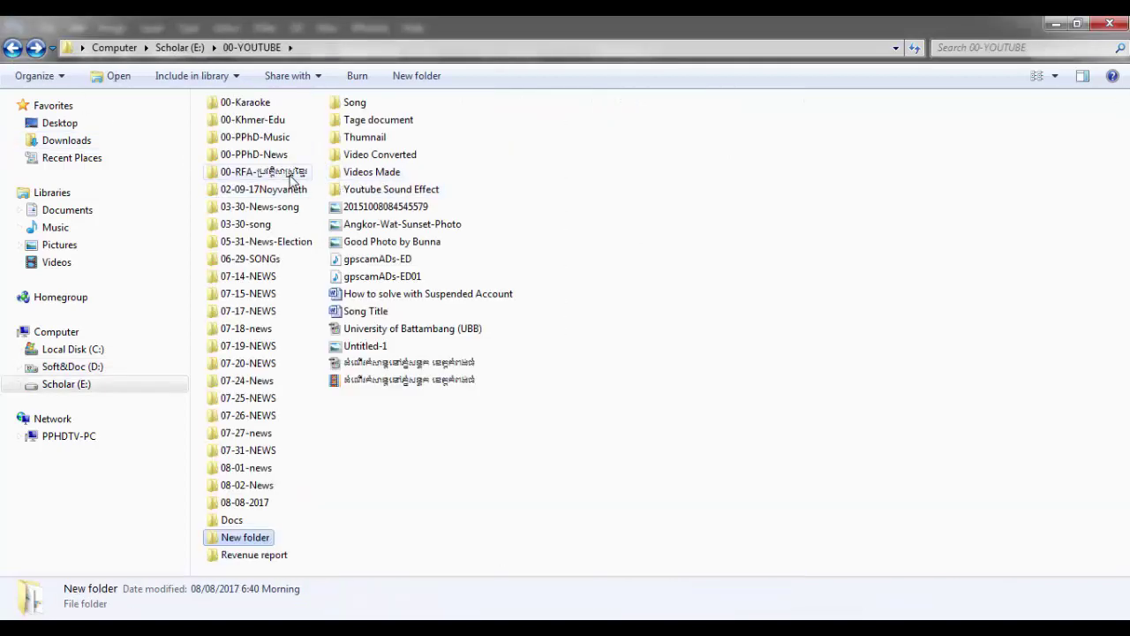
click(355, 122)
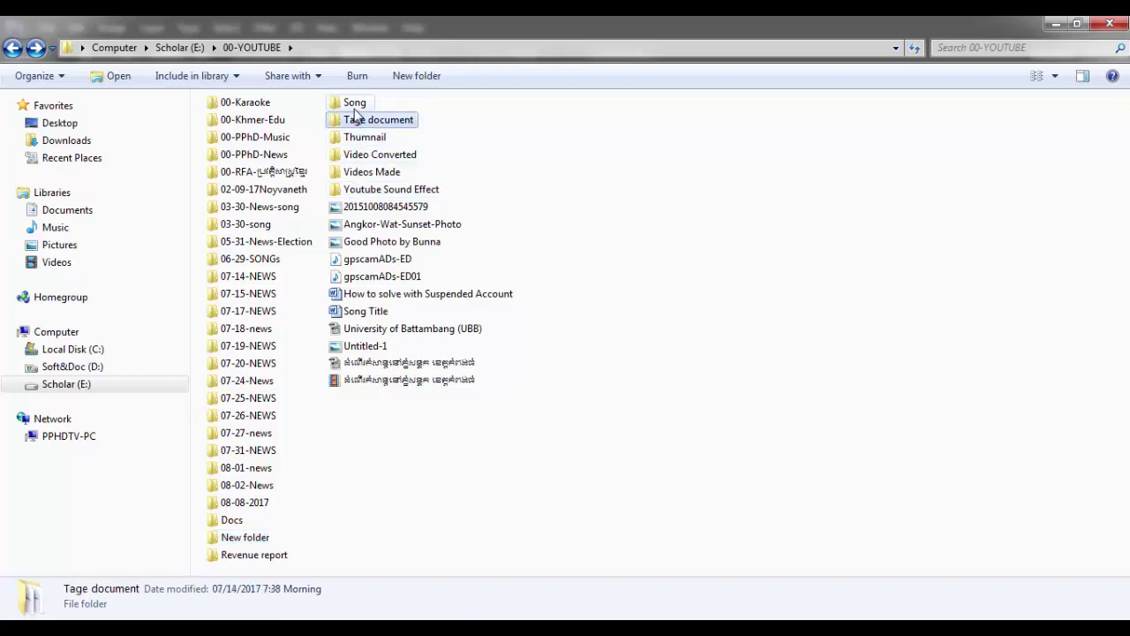
click(354, 104)
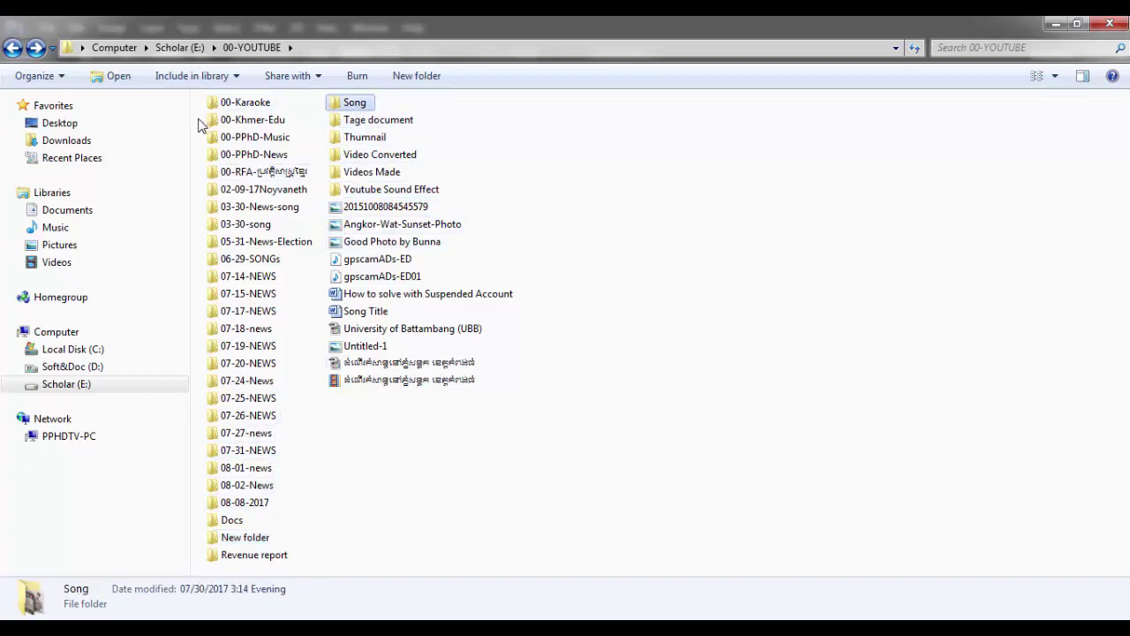
click(179, 50)
click(234, 251)
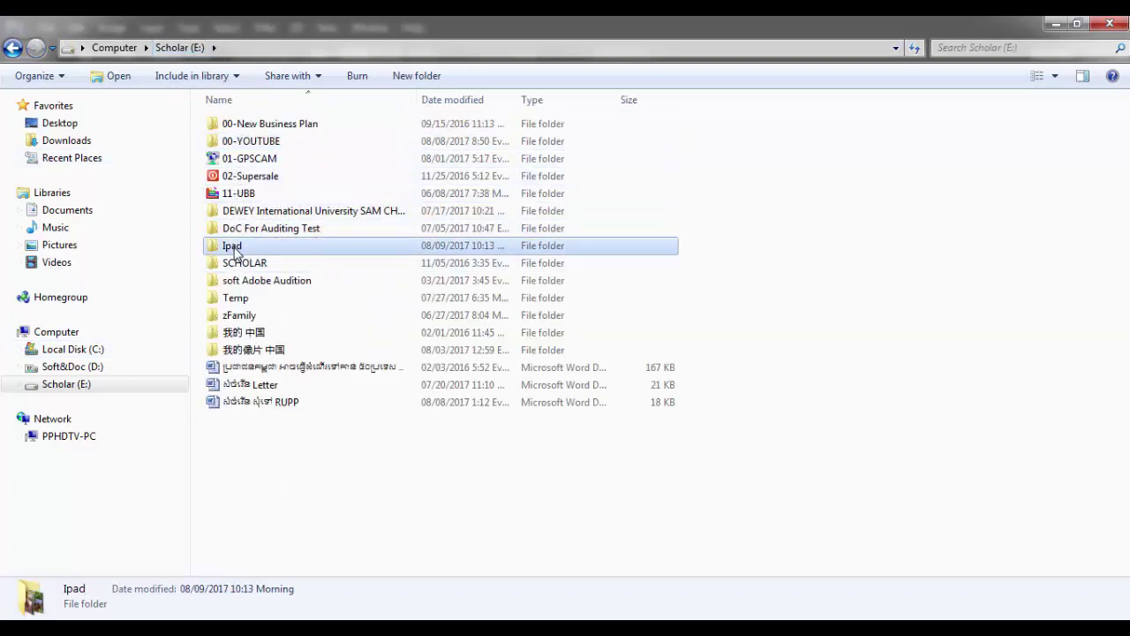
double_click(234, 251)
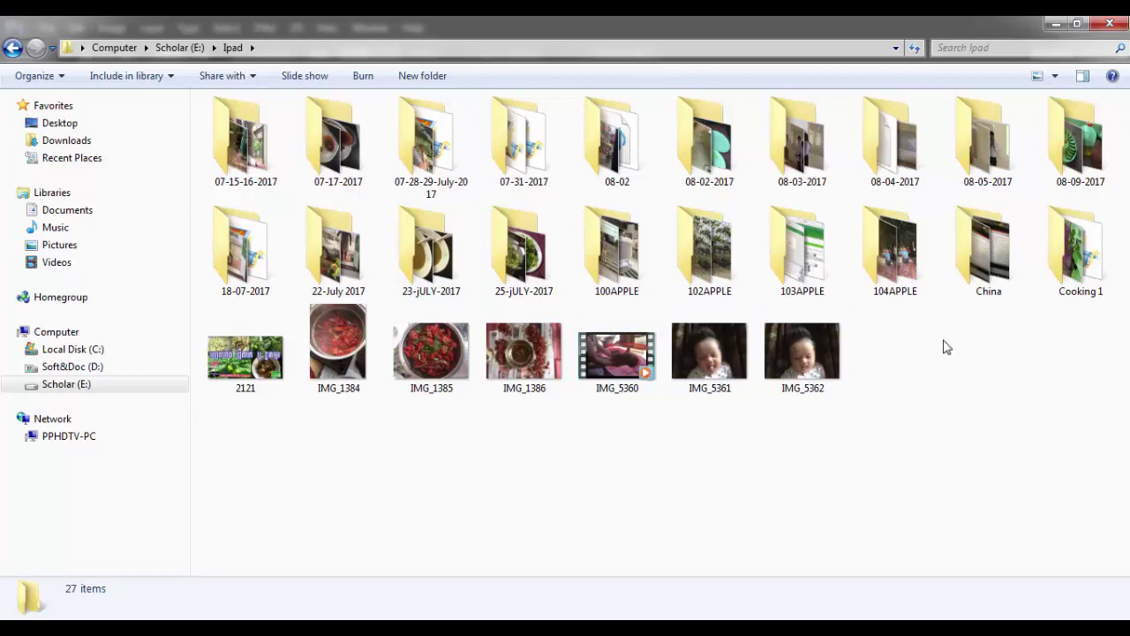
double_click(1072, 159)
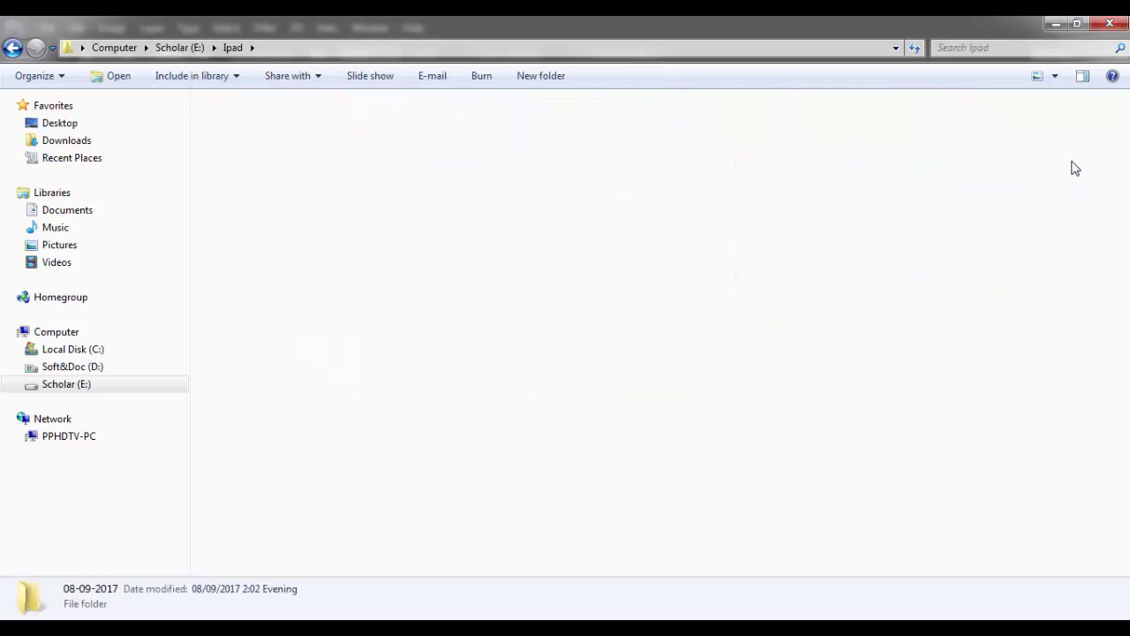
scroll(706, 455, down, 5)
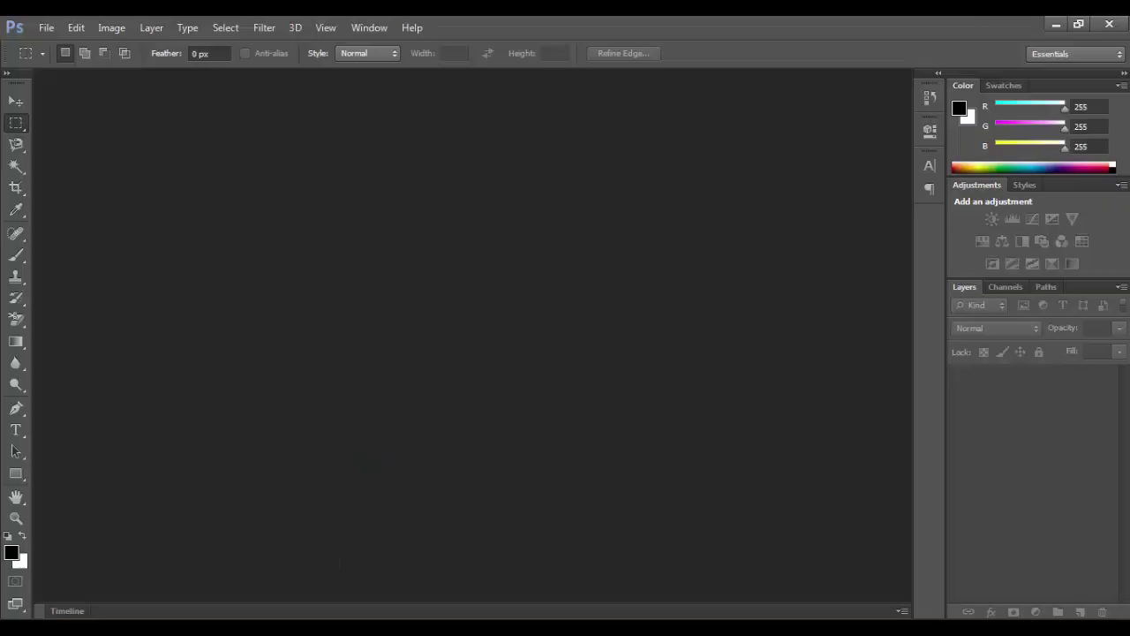
click(46, 30)
mouse_move(77, 142)
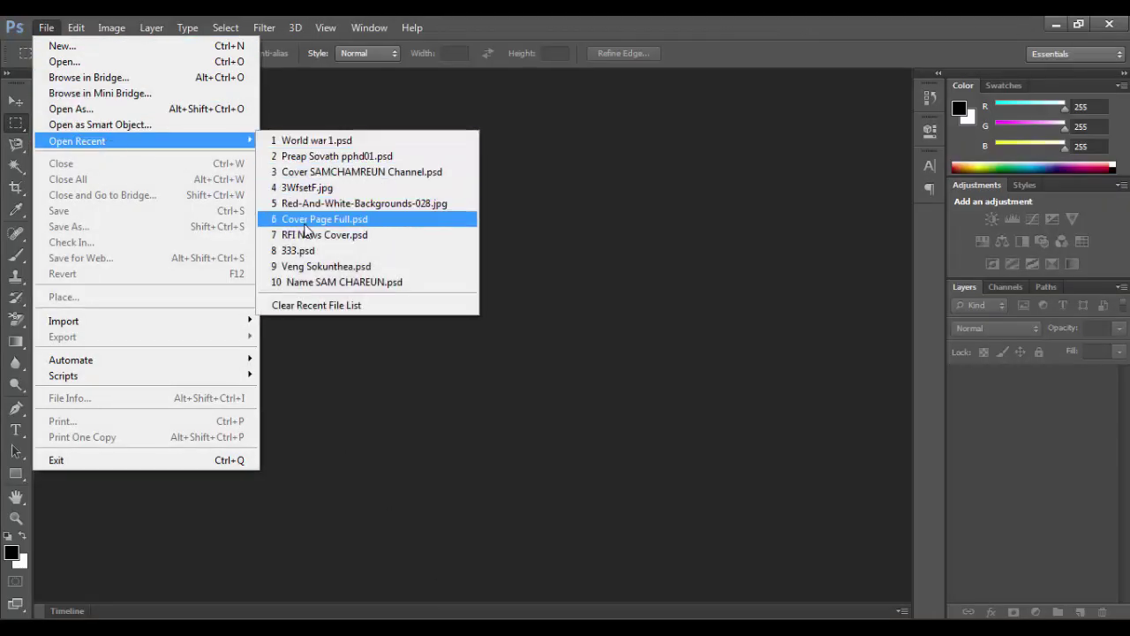
click(430, 69)
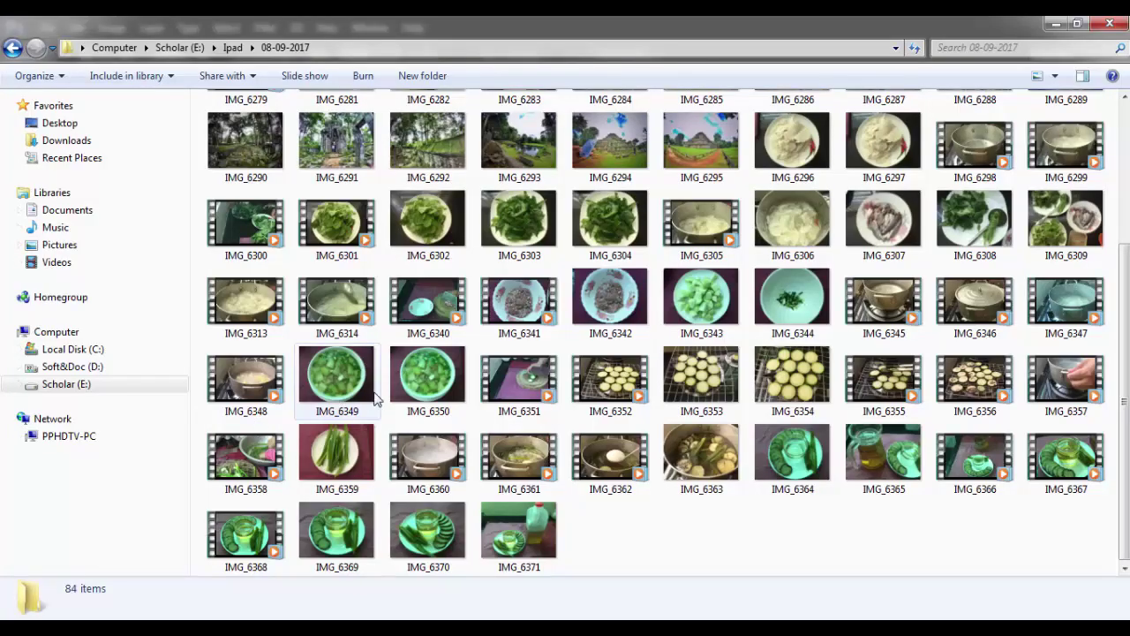
- Open Cooking.psd from 00-YOUTUBE > 00-Khmer-Edu in Photoshop by dragging it onto the taskbar
scroll(382, 399, up, 3)
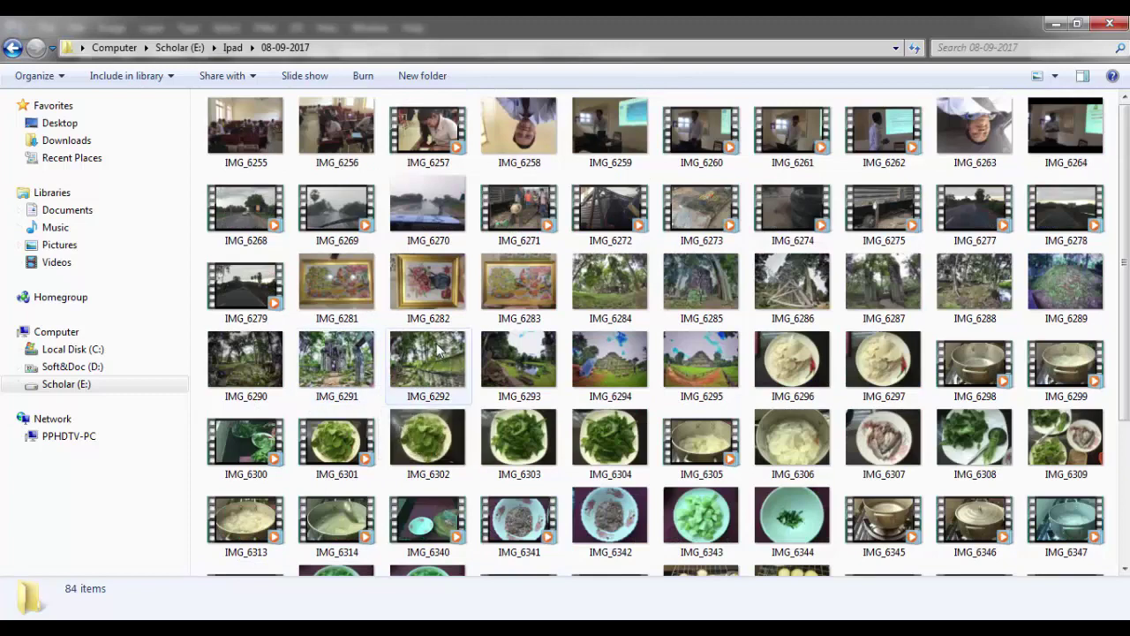
click(179, 48)
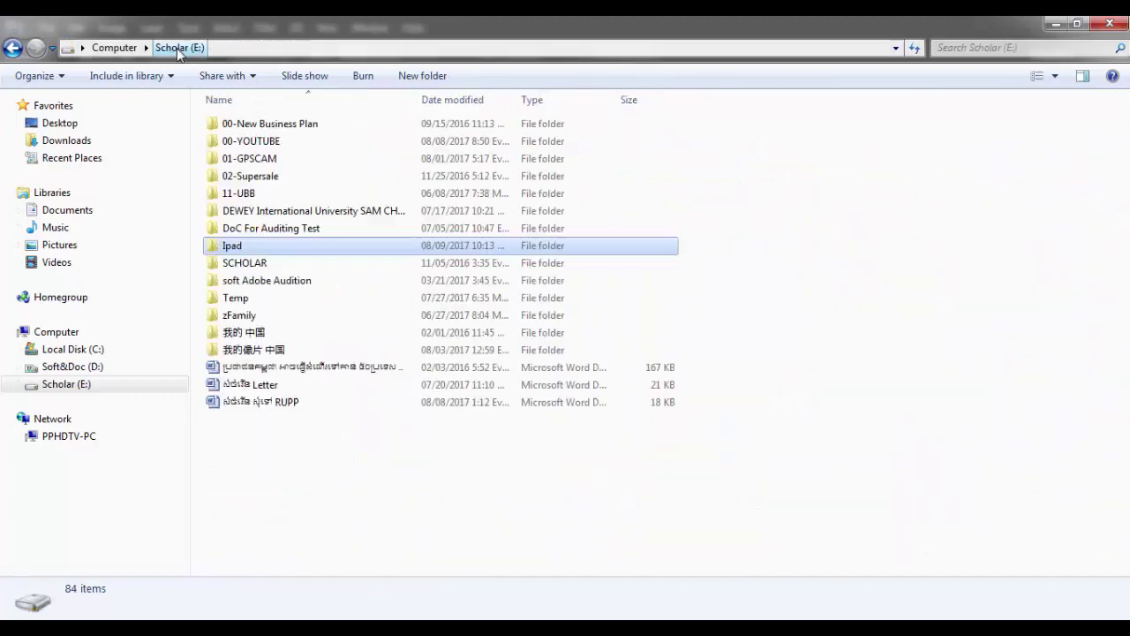
double_click(255, 149)
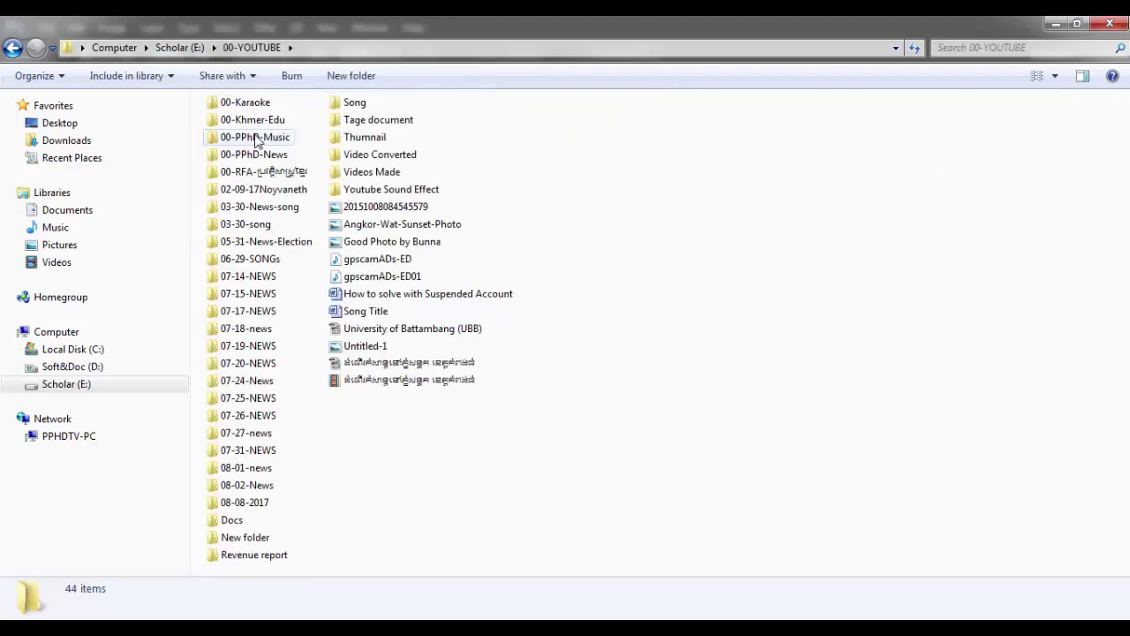
double_click(253, 121)
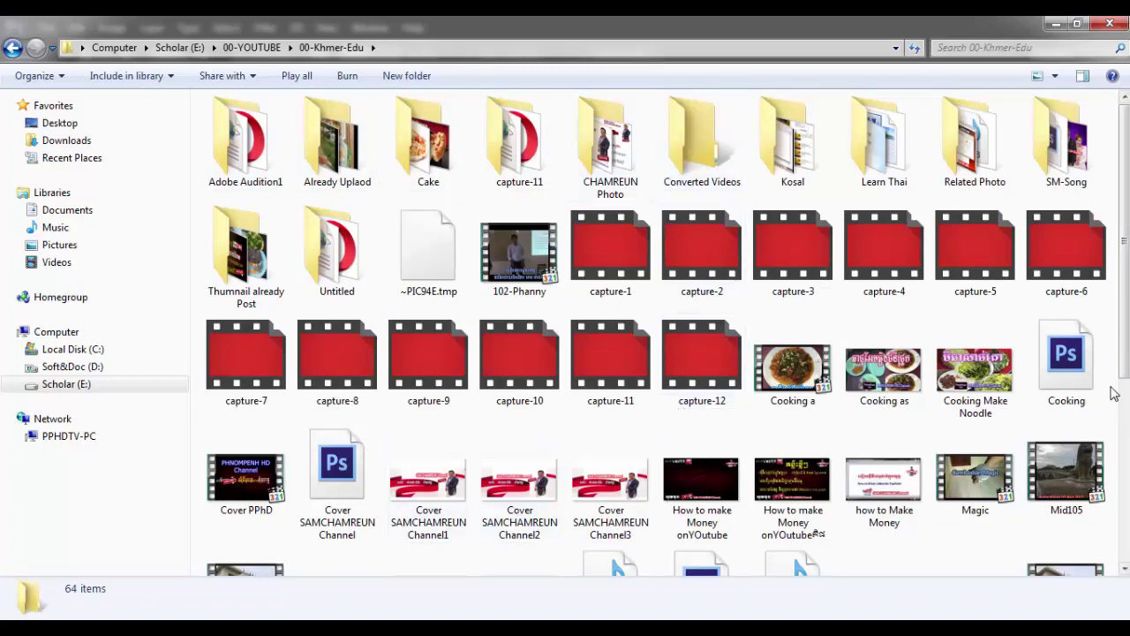
click(1066, 362)
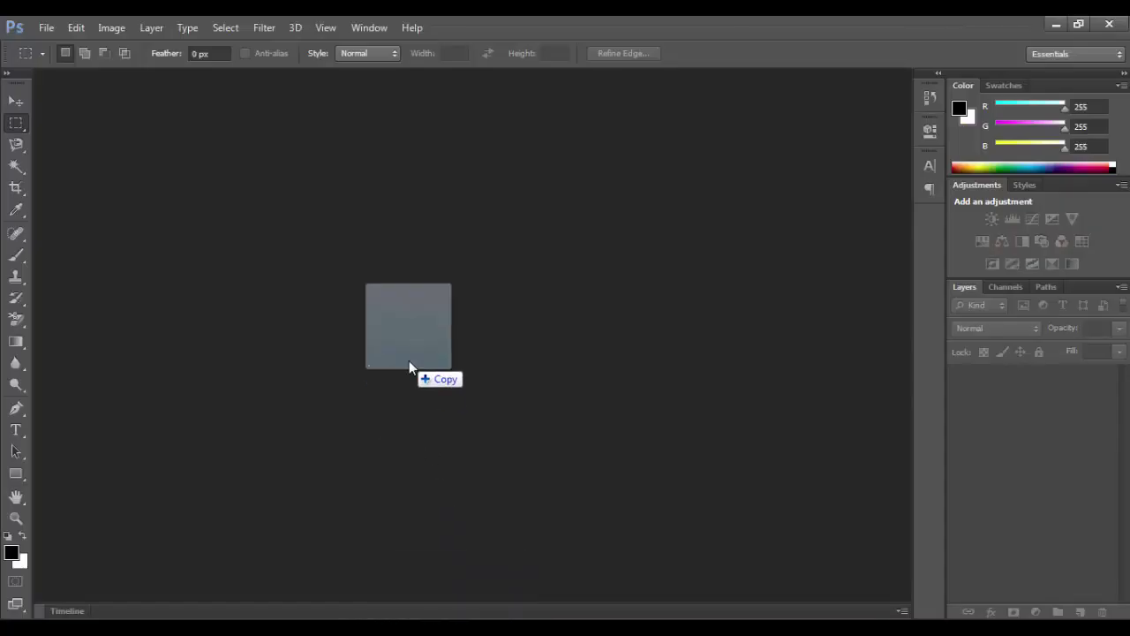
drag(536, 618, 408, 360)
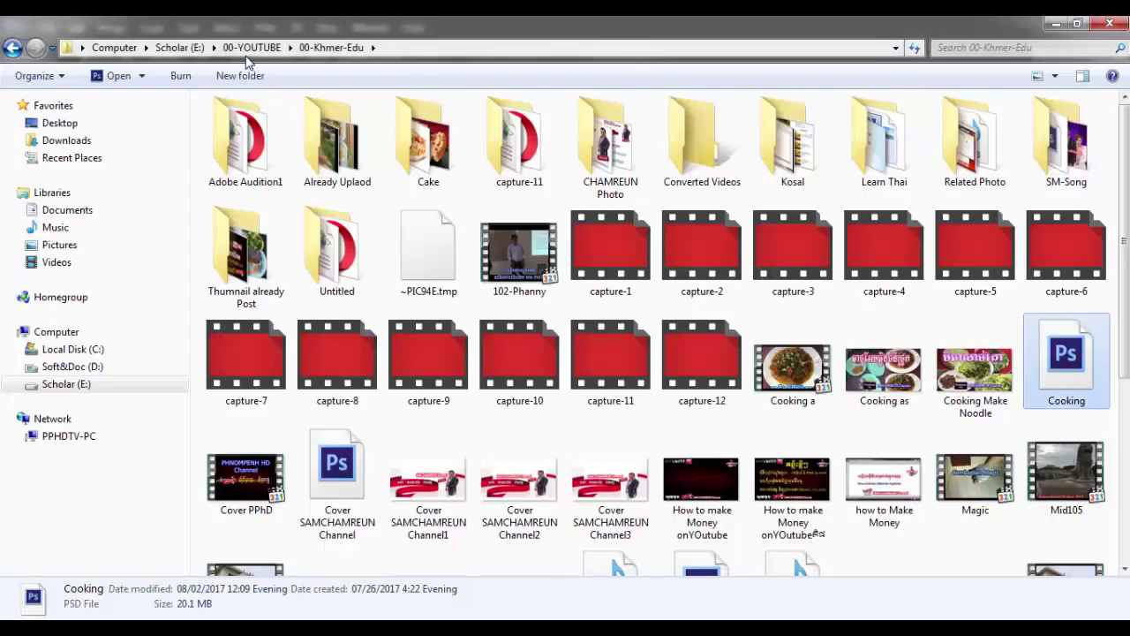
- Browse back to the Ipad > 08-09-2017 photo folder on Scholar (E:)
click(179, 47)
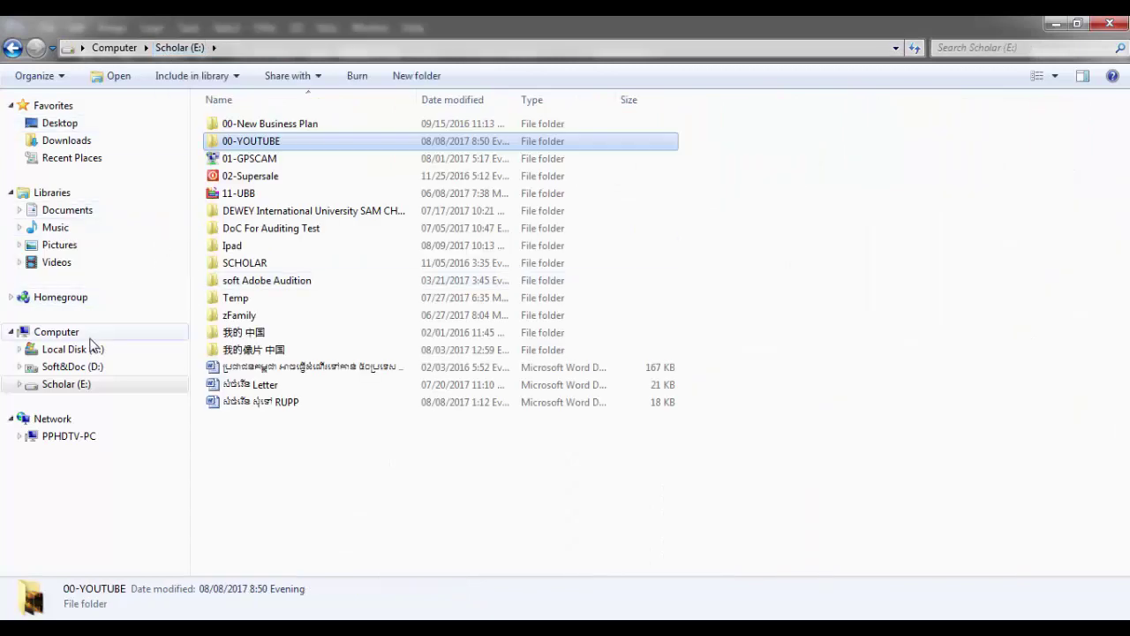
click(118, 48)
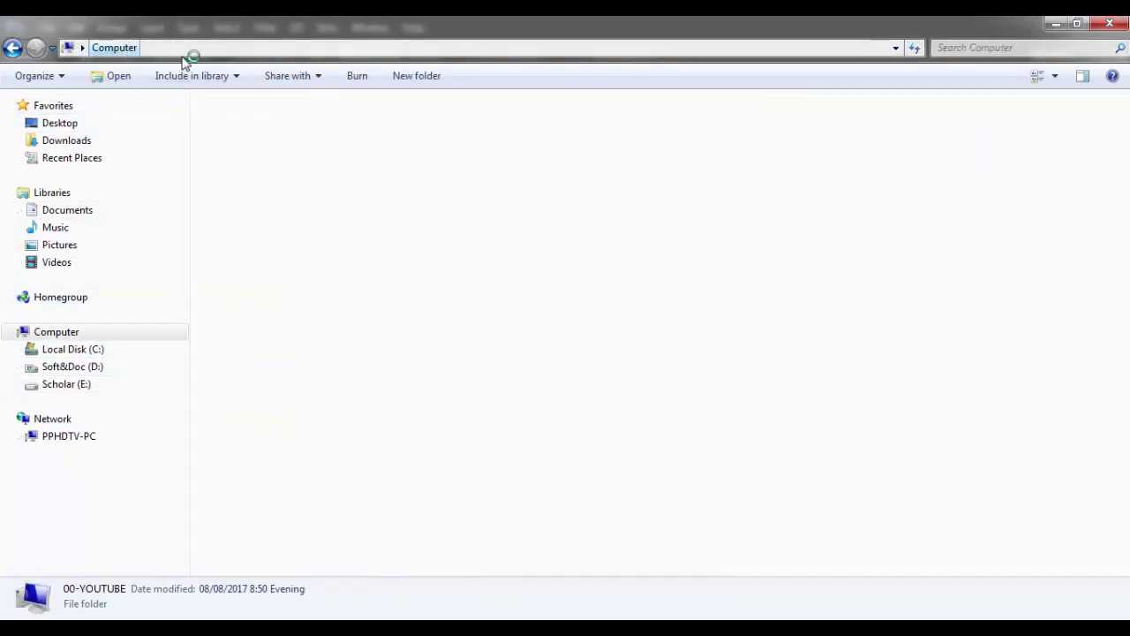
click(85, 387)
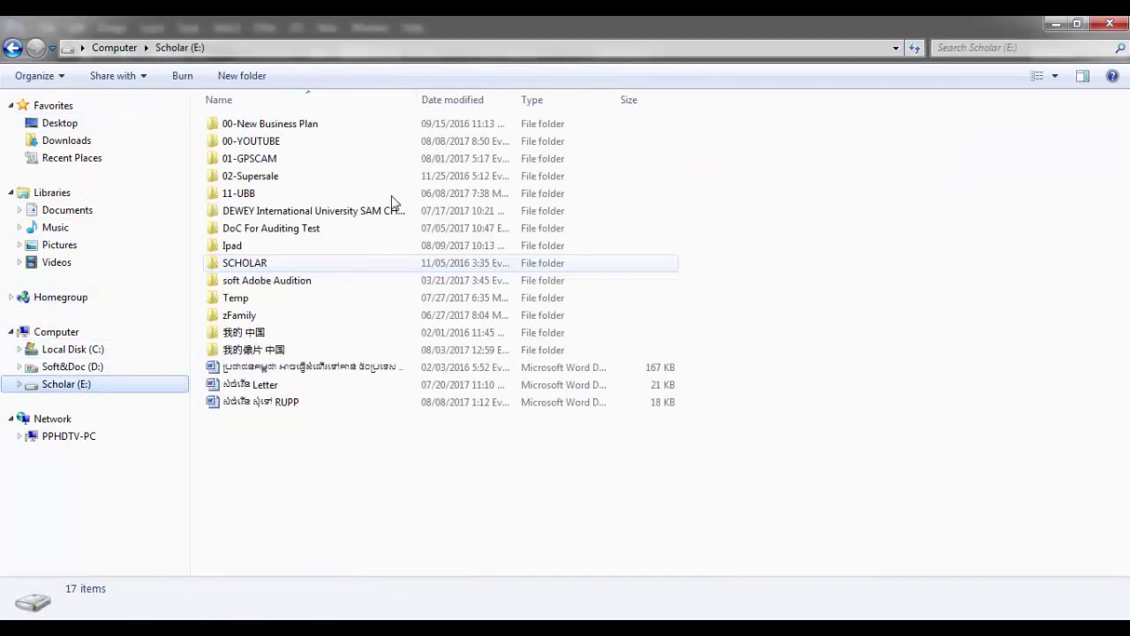
double_click(231, 248)
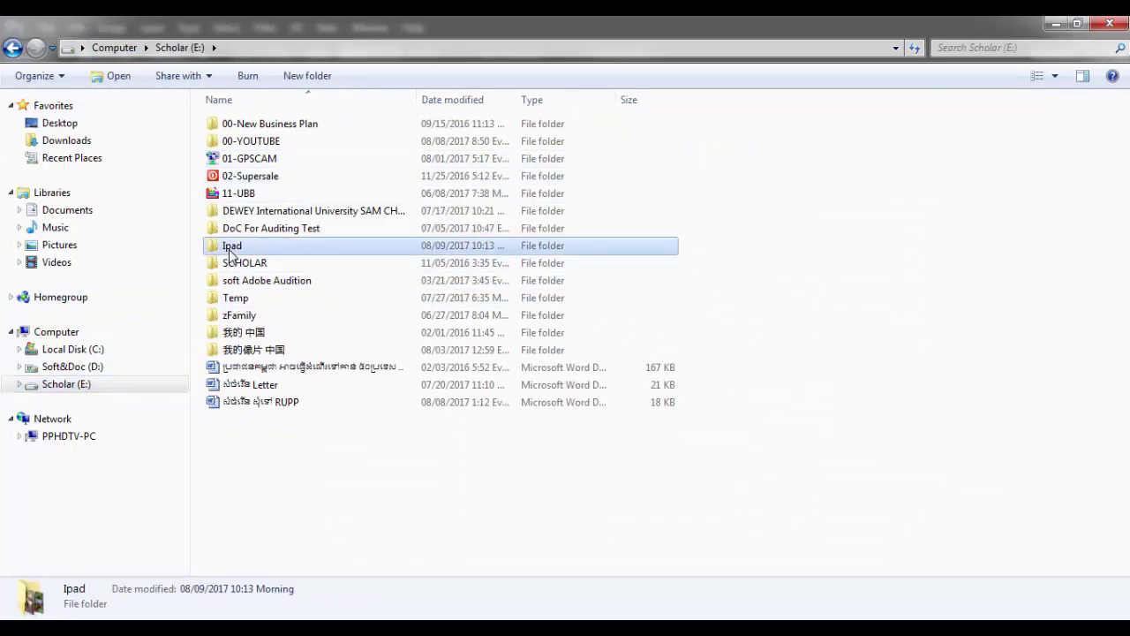
double_click(1068, 152)
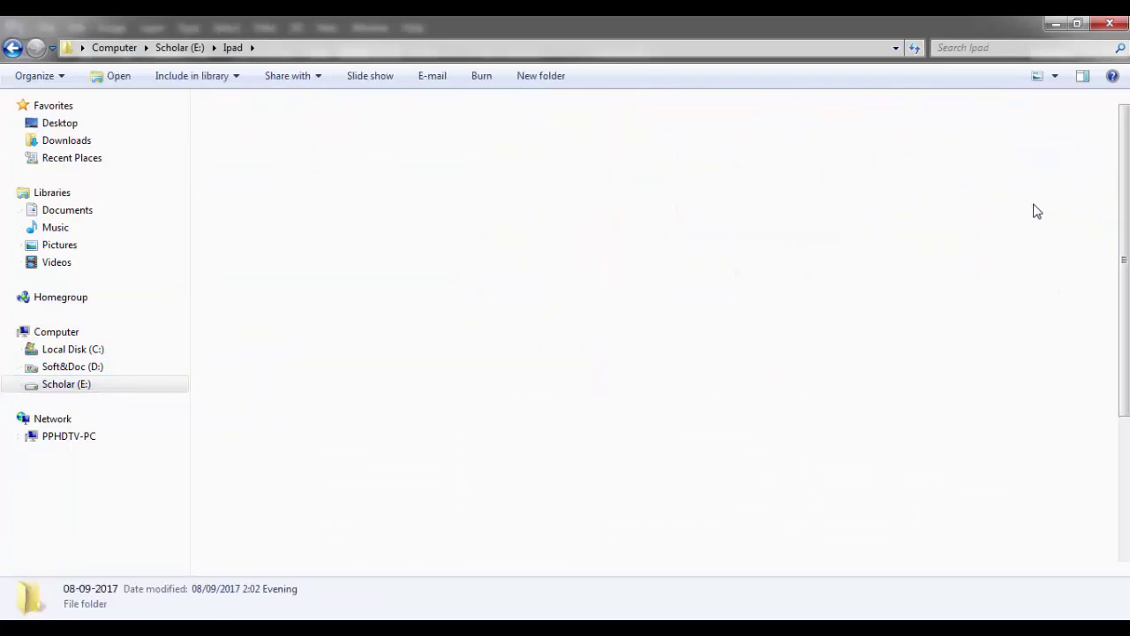
scroll(1033, 210, down, 5)
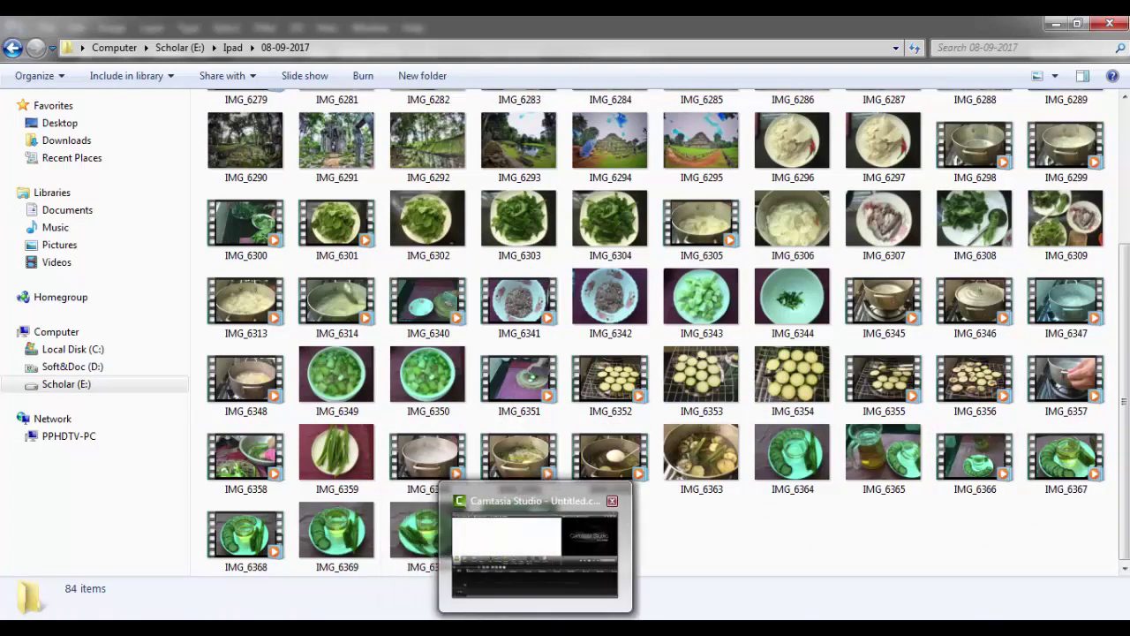
- Create a new blank white 1280×720 px, 72 ppi document named 'How to cook'
click(474, 596)
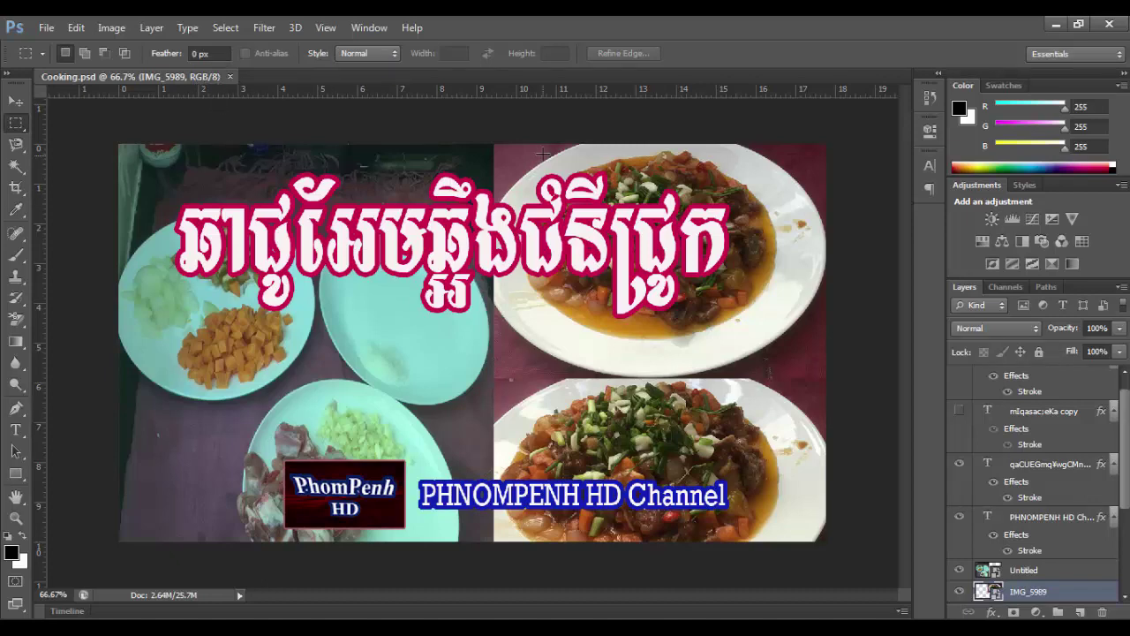
click(47, 31)
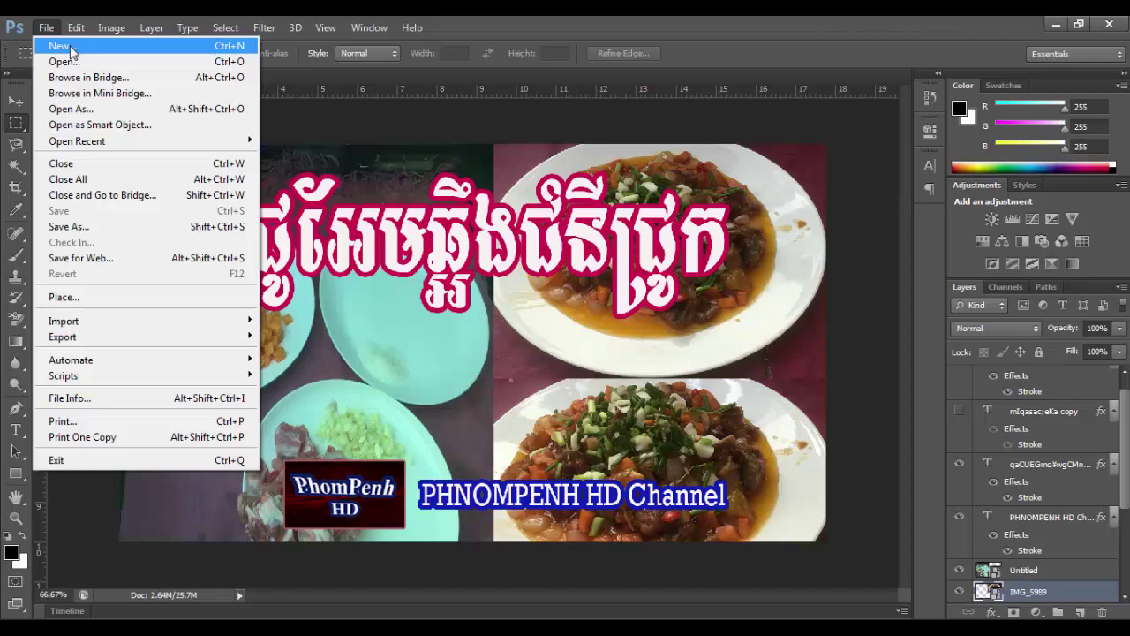
key(Escape)
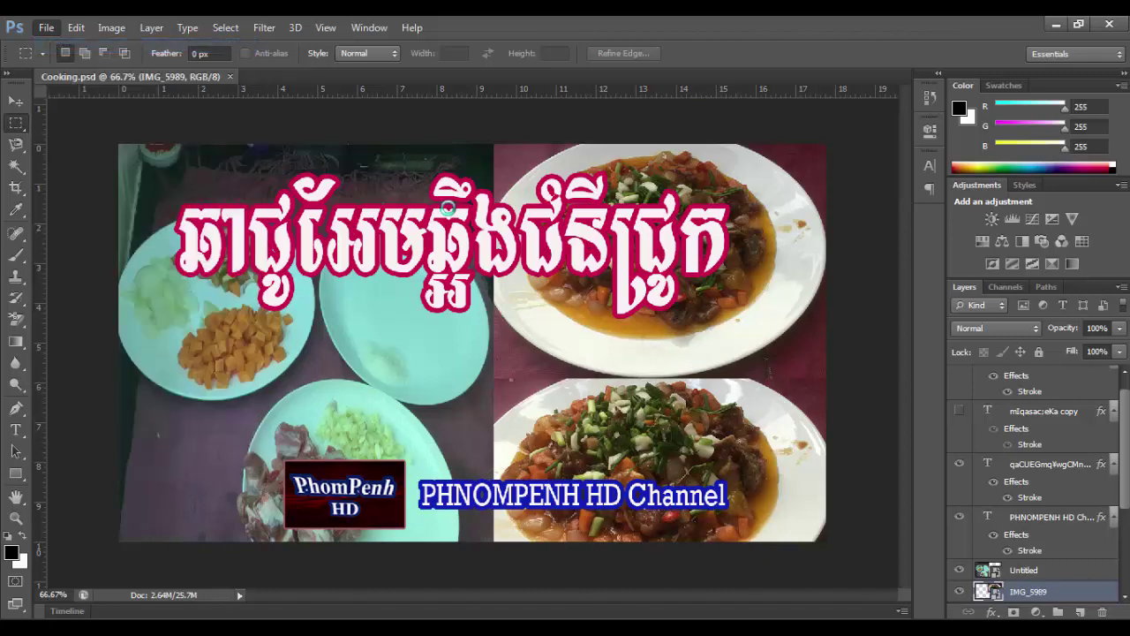
key(ctrl+n)
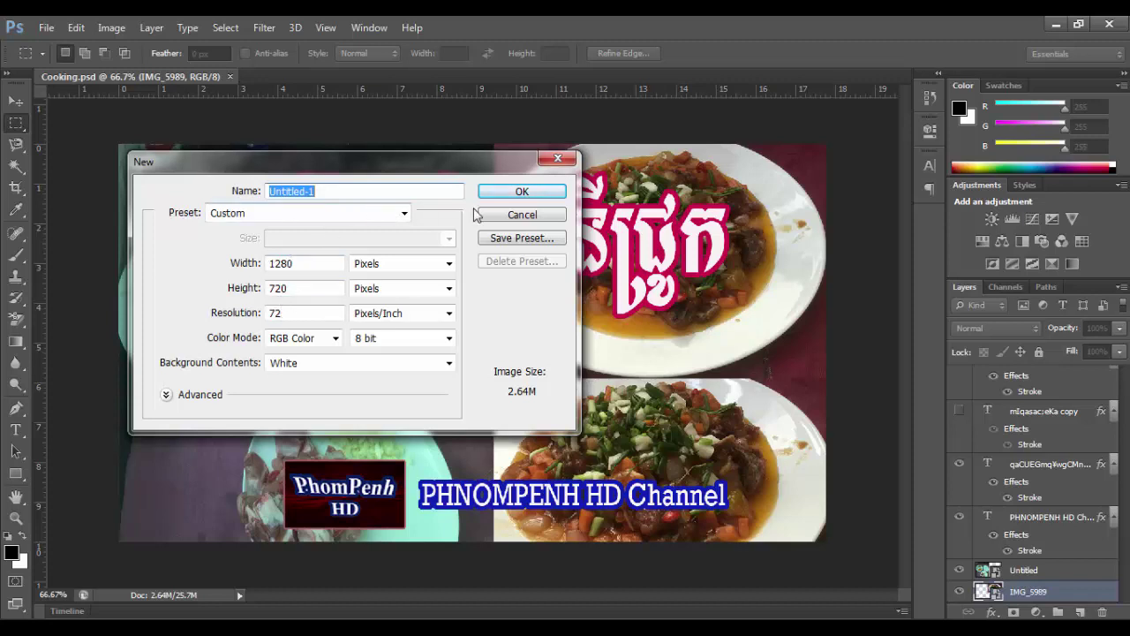
text(How to cook)
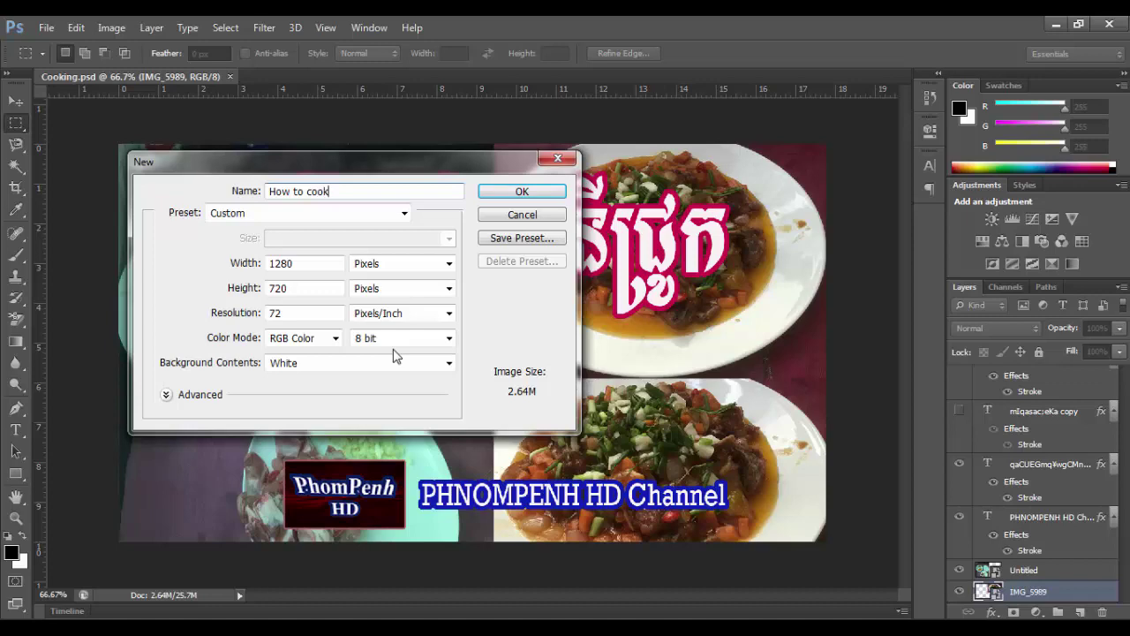
click(499, 196)
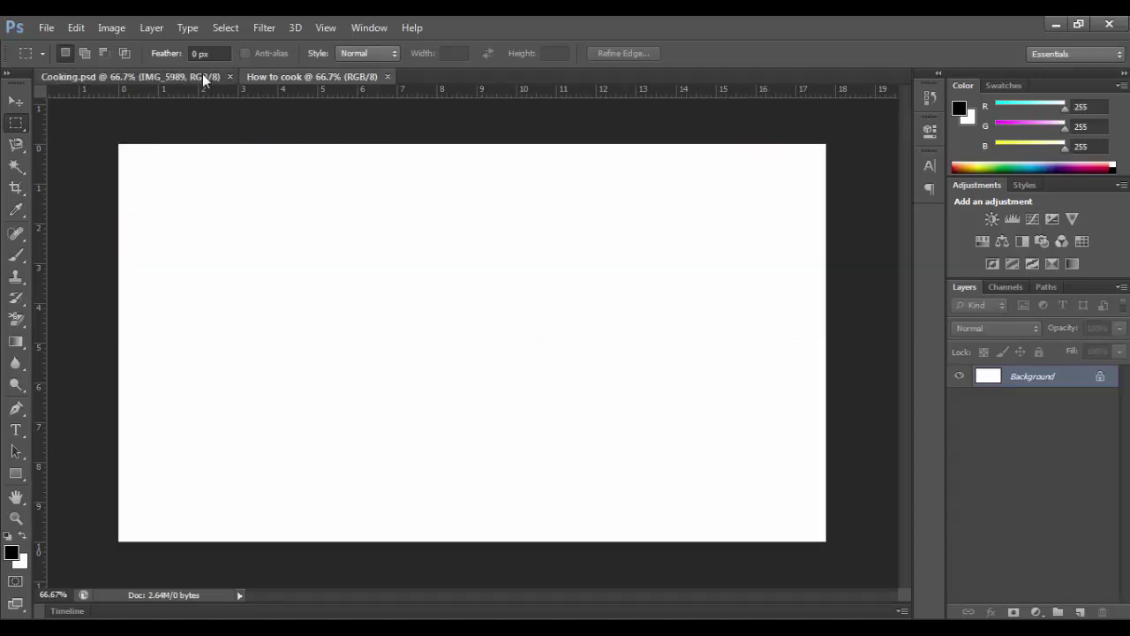
click(205, 77)
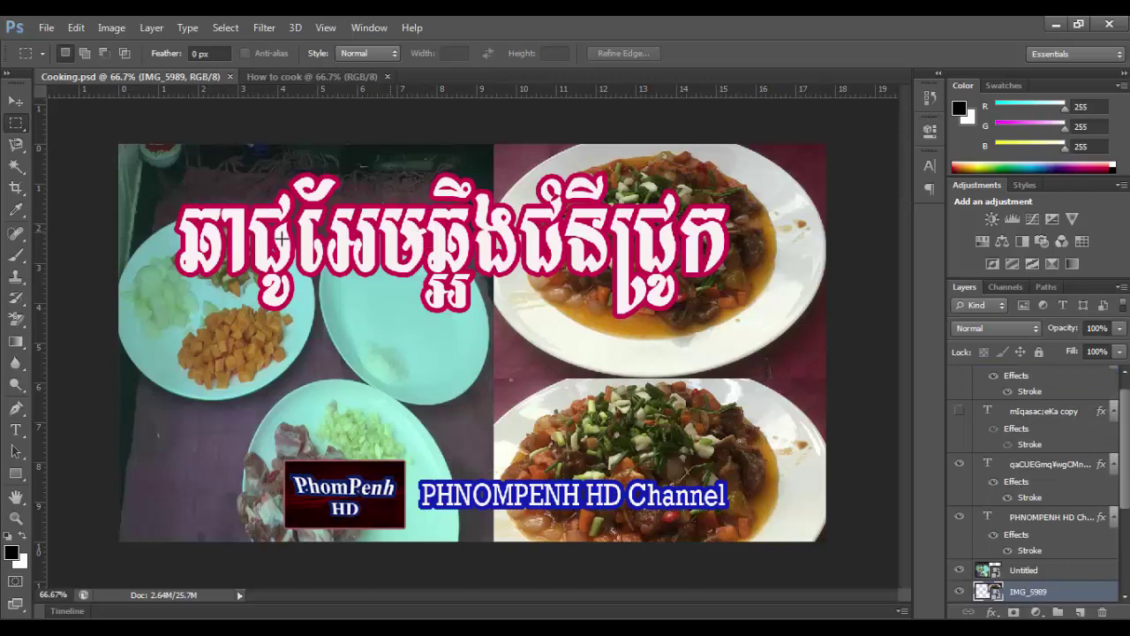
- Place the minced meat photo IMG_6342 on the canvas, scaled down in the top-left corner
click(335, 78)
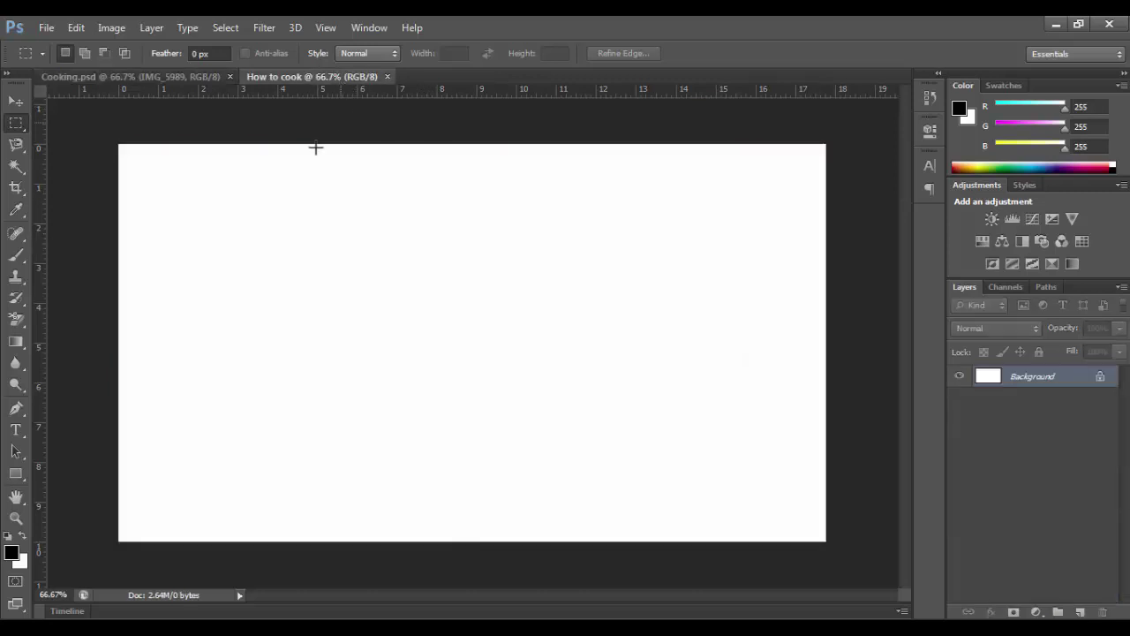
mouse_move(30, 599)
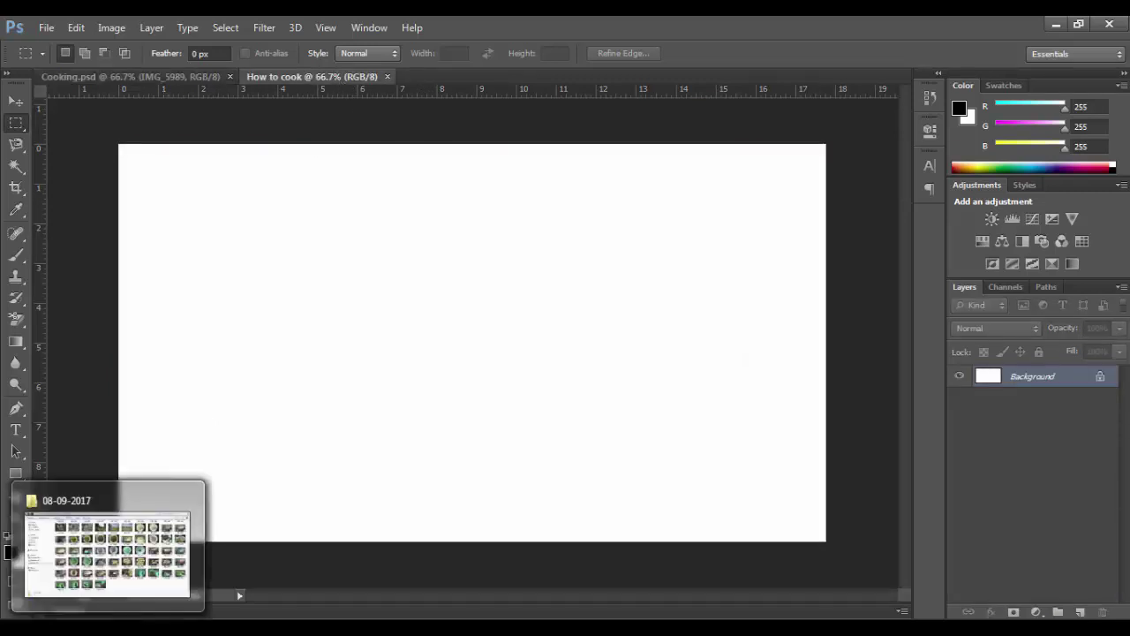
click(106, 548)
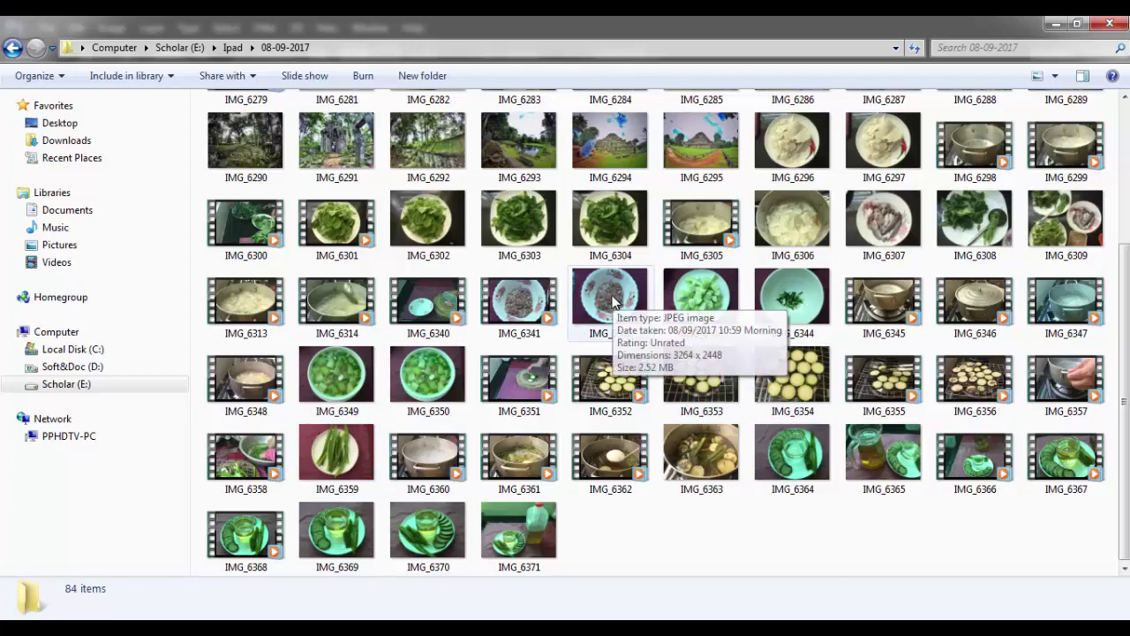
mouse_move(616, 302)
mouse_down()
mouse_move(508, 602)
mouse_move(233, 236)
mouse_up()
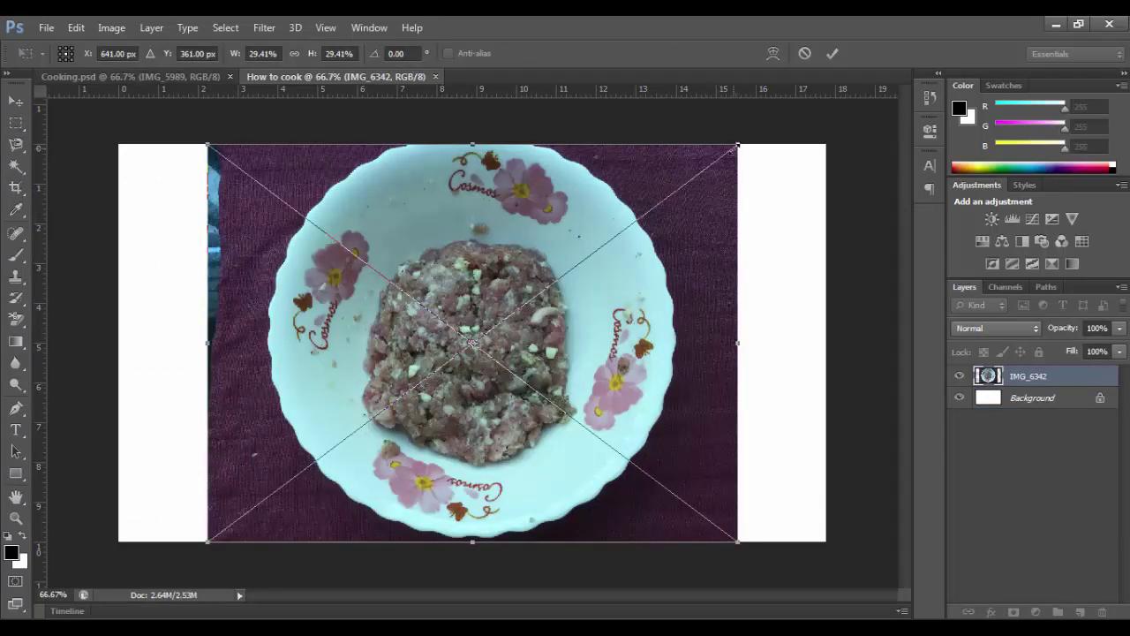
mouse_move(736, 148)
mouse_down()
mouse_move(486, 309)
mouse_move(499, 307)
mouse_up()
mouse_move(408, 346)
mouse_down()
mouse_move(378, 209)
mouse_move(366, 212)
mouse_up()
key(Return)
key(m)
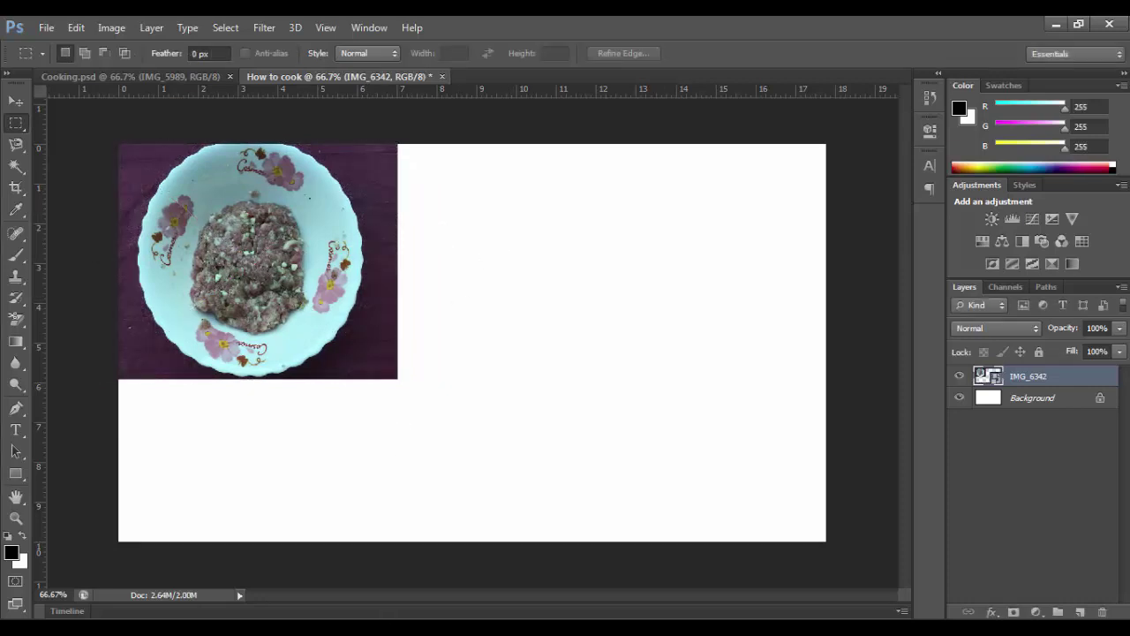
click(327, 565)
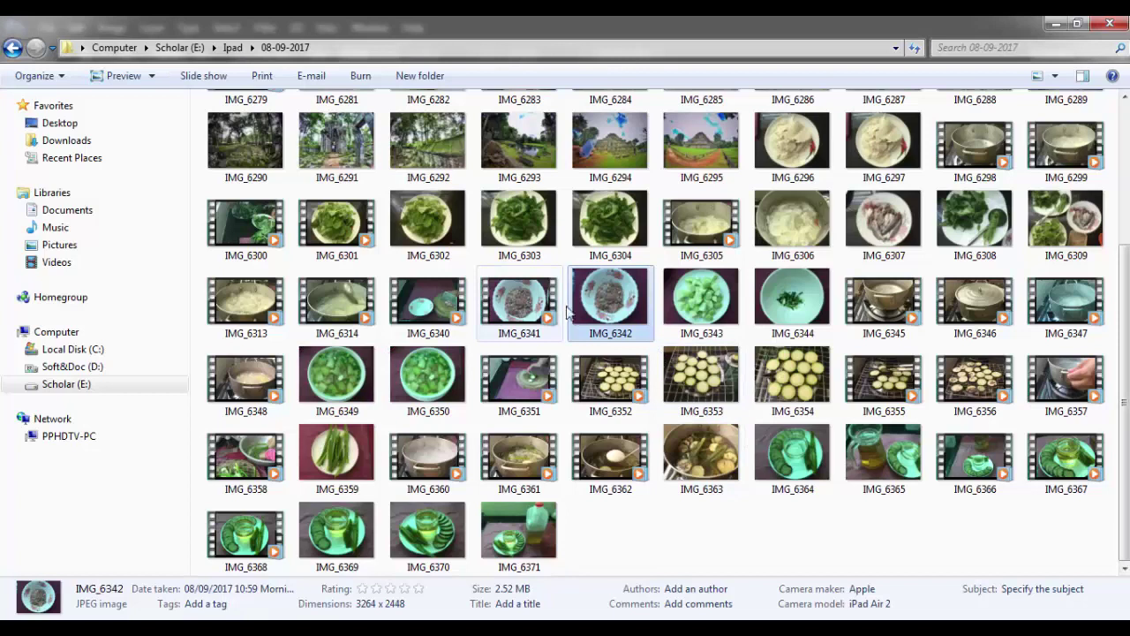
- Place photo IMG_6343 beside the meat bowl, scaled to match the top row height
click(704, 309)
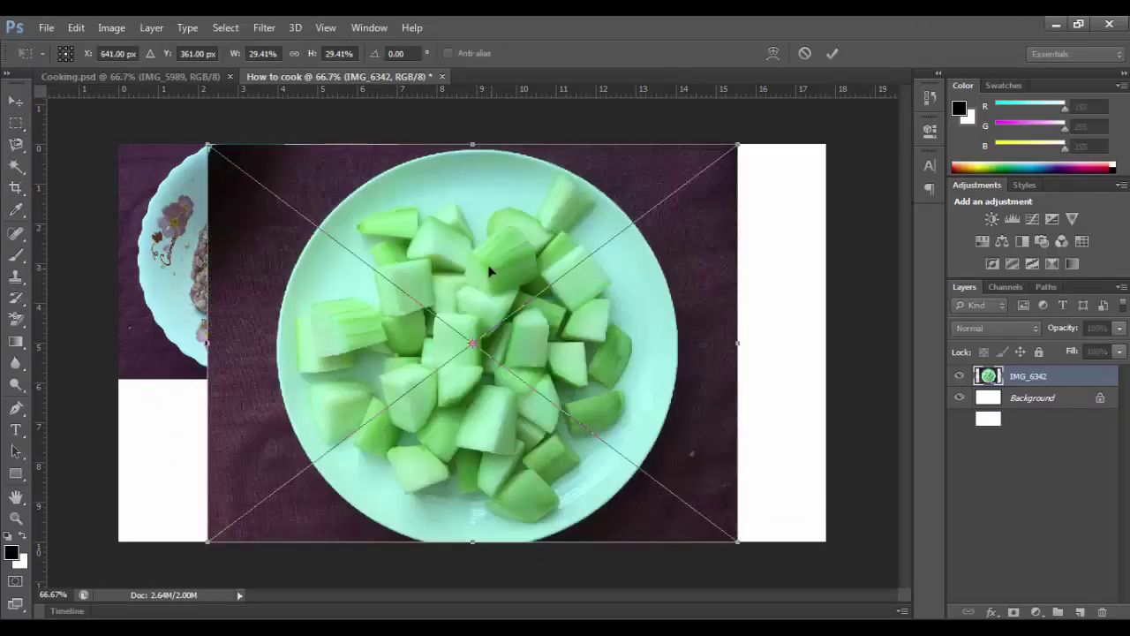
drag(208, 143, 215, 144)
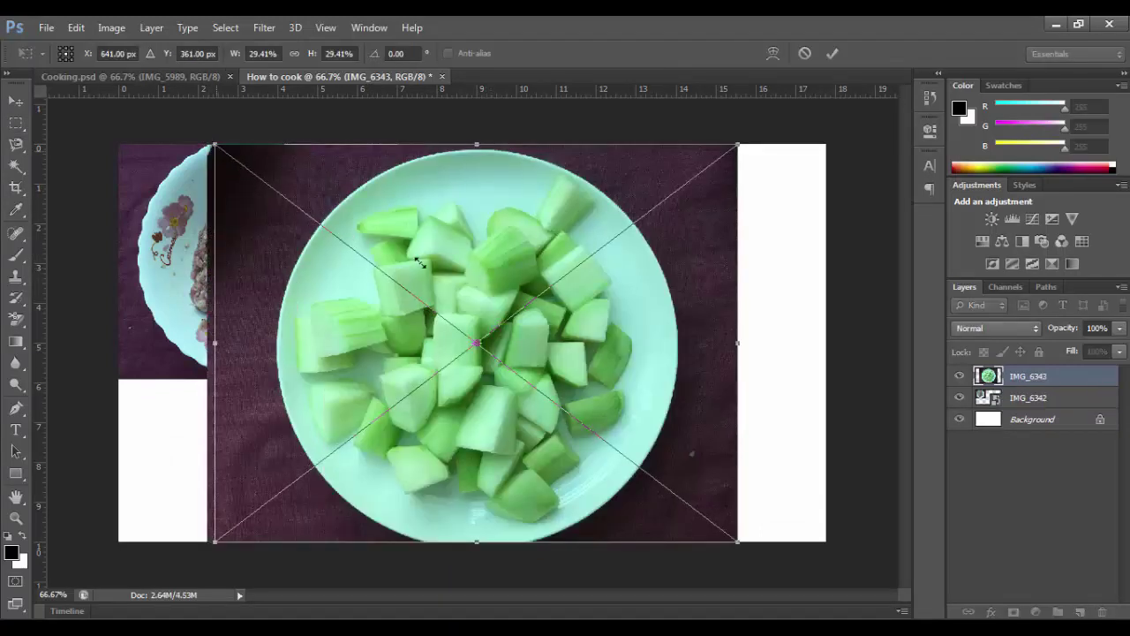
mouse_move(420, 262)
mouse_down()
mouse_move(372, 285)
mouse_move(428, 315)
mouse_up()
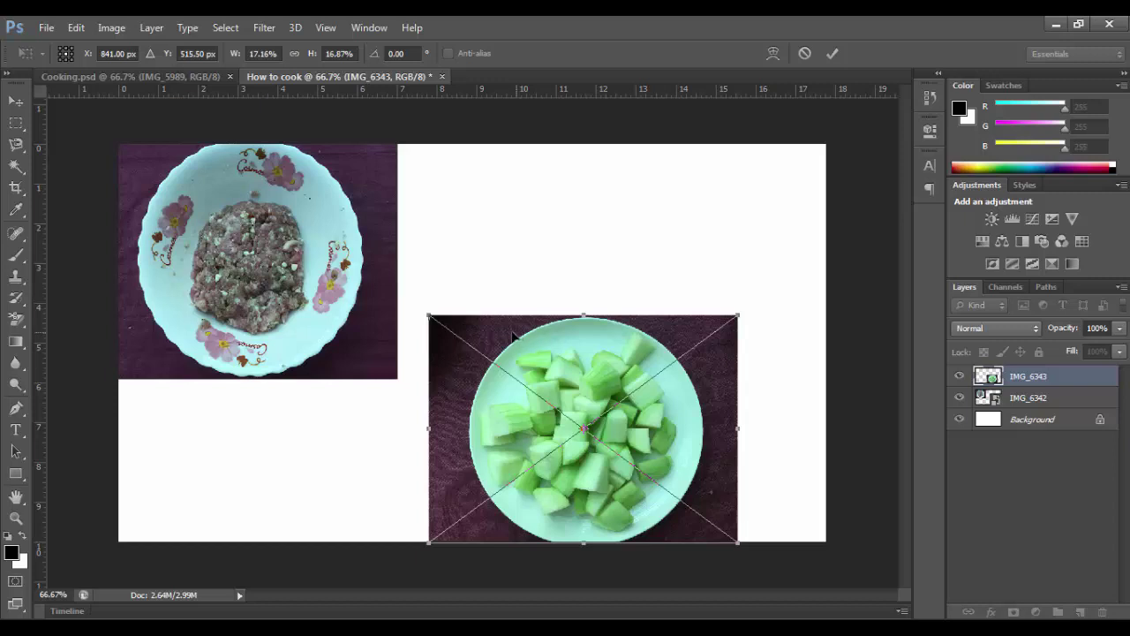
mouse_move(513, 335)
mouse_down()
mouse_move(430, 223)
mouse_move(427, 192)
mouse_move(467, 174)
mouse_move(457, 158)
mouse_up()
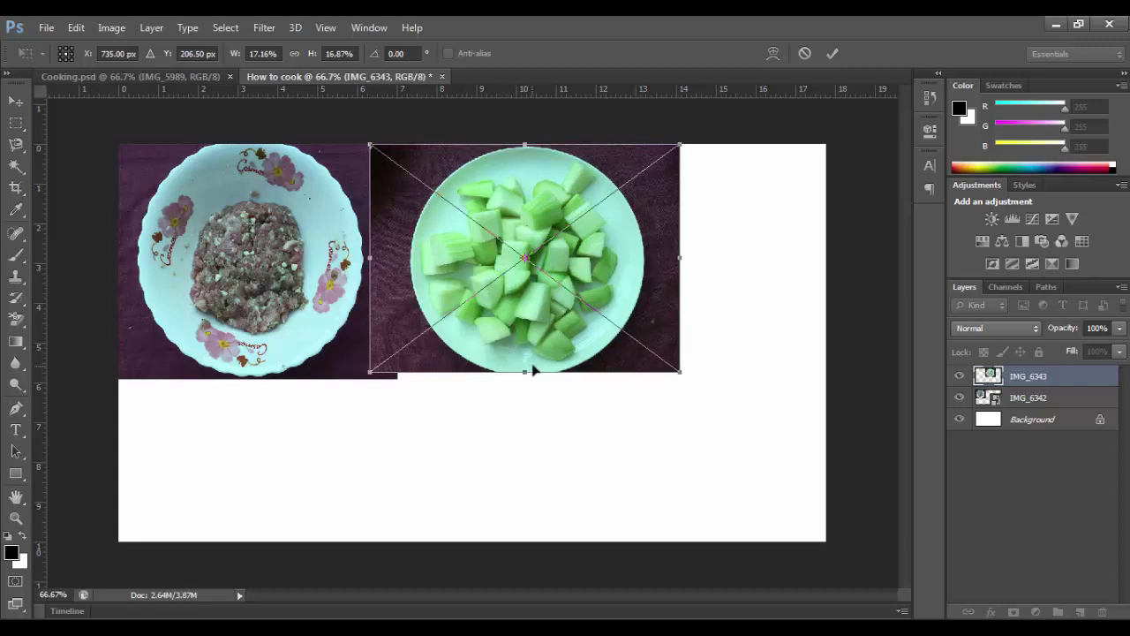
drag(522, 369, 522, 377)
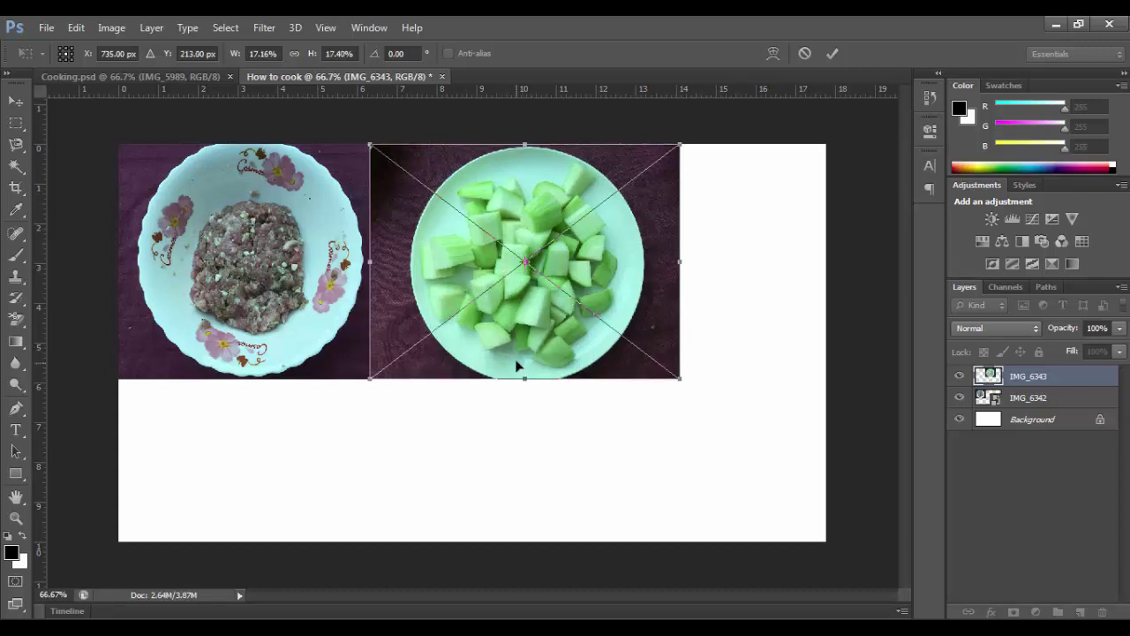
key(Left)
key(Left)
key(Left)
key(Left)
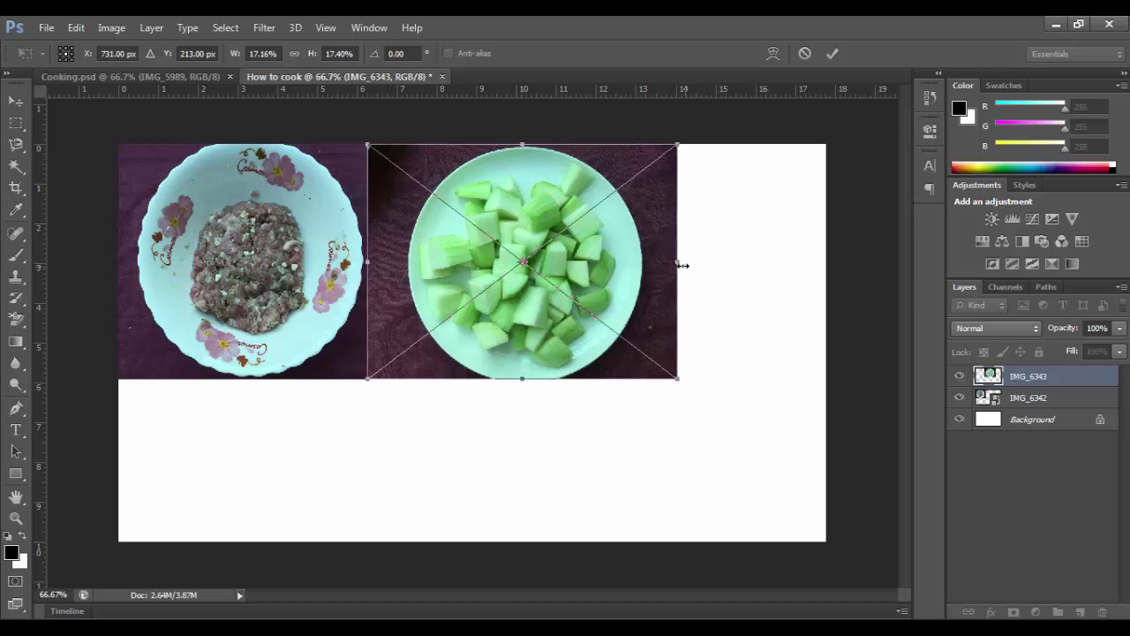
key(m)
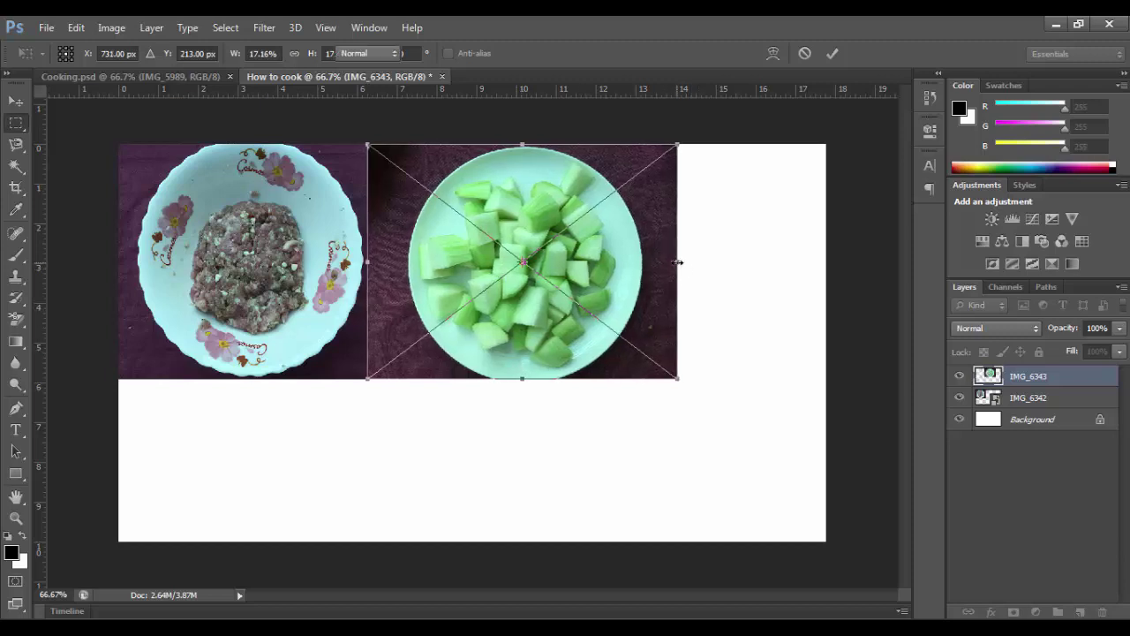
key(Return)
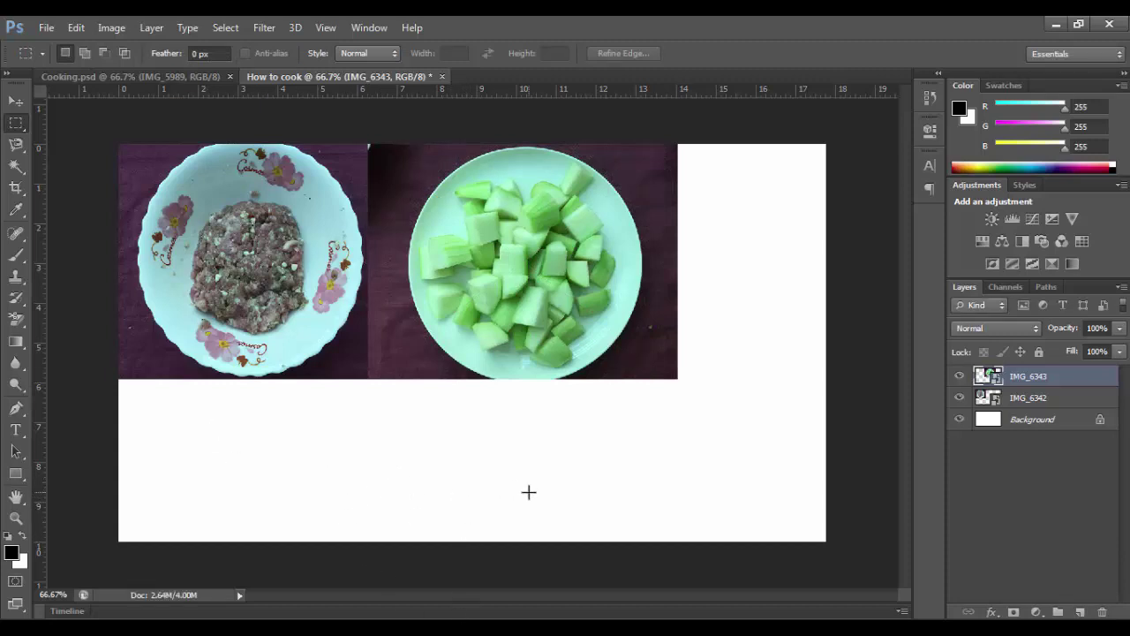
- Drag the green onion photo IMG_6344 from the folder onto the collage canvas
click(1056, 24)
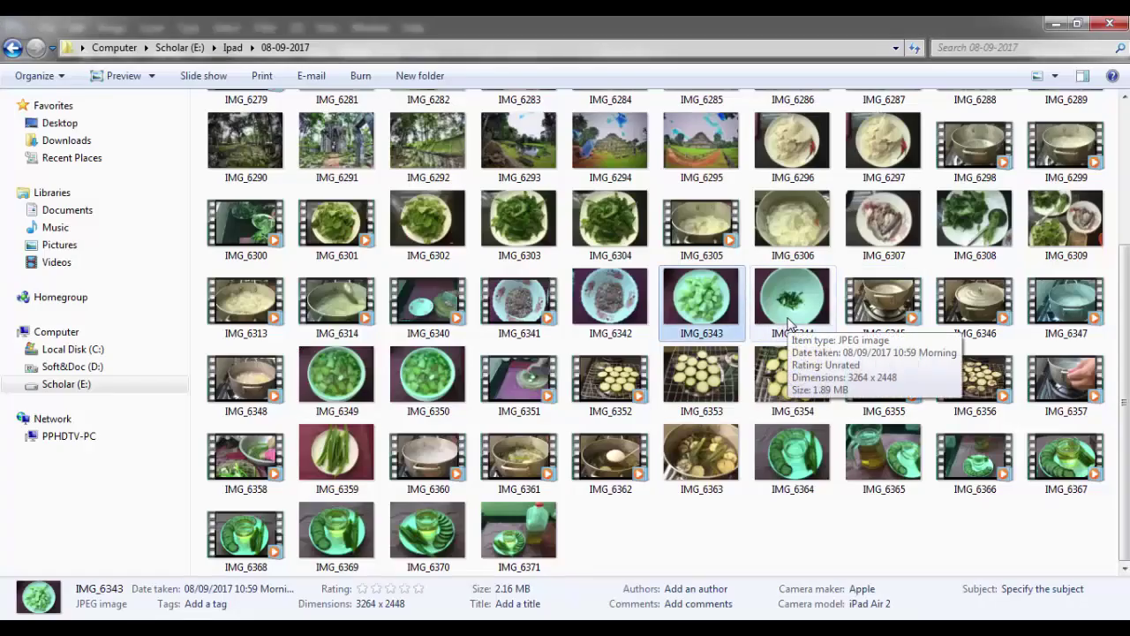
mouse_move(786, 306)
mouse_down()
mouse_move(611, 450)
mouse_move(510, 616)
mouse_up()
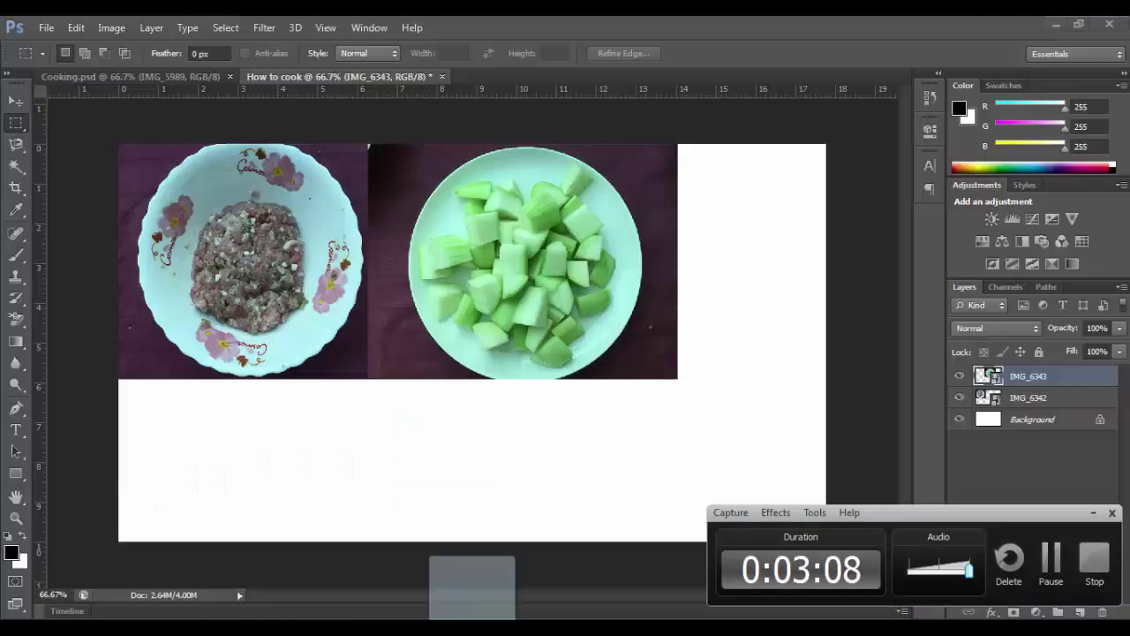
drag(510, 618, 802, 359)
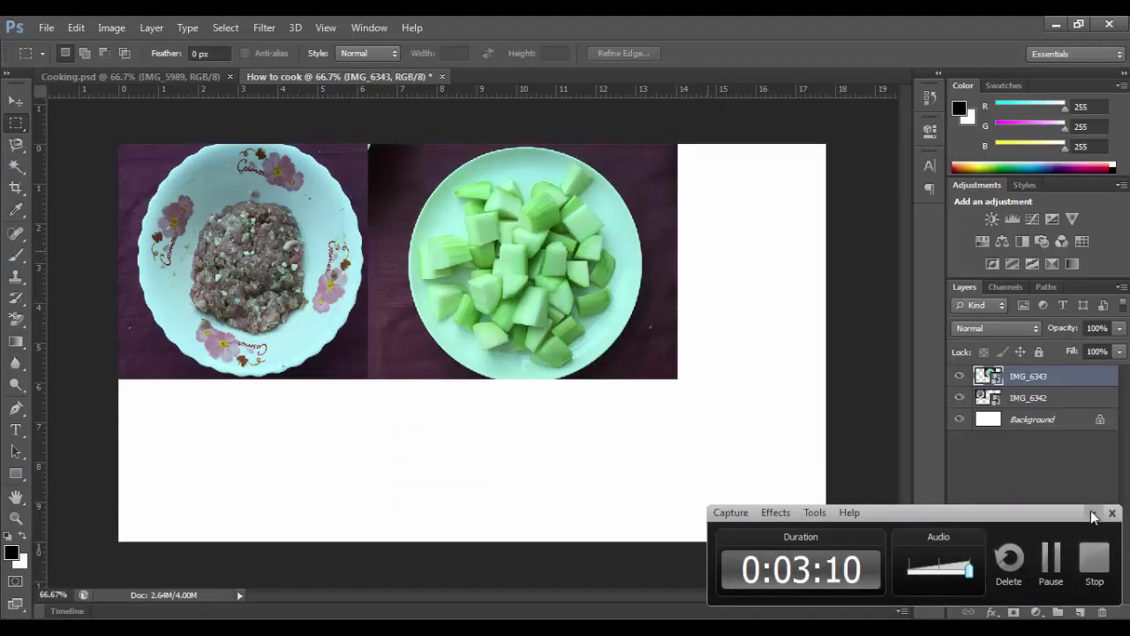
drag(1092, 545, 480, 213)
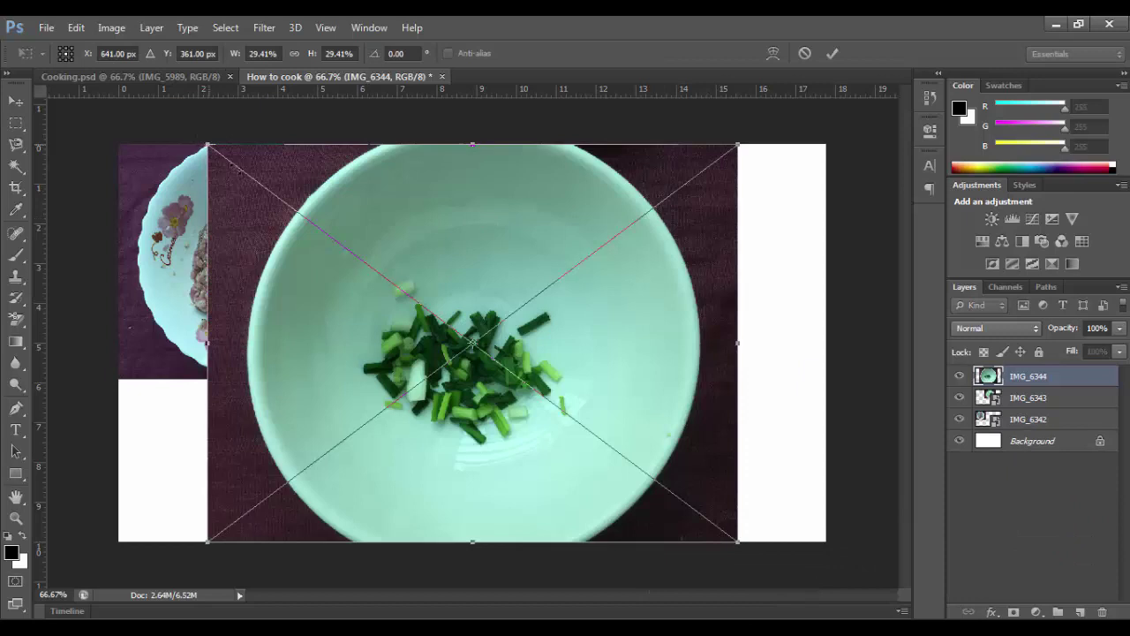
- Scale and move IMG_6344 into the top-right corner, matching the top row height
mouse_move(234, 165)
mouse_down()
mouse_move(402, 316)
mouse_move(532, 388)
mouse_up()
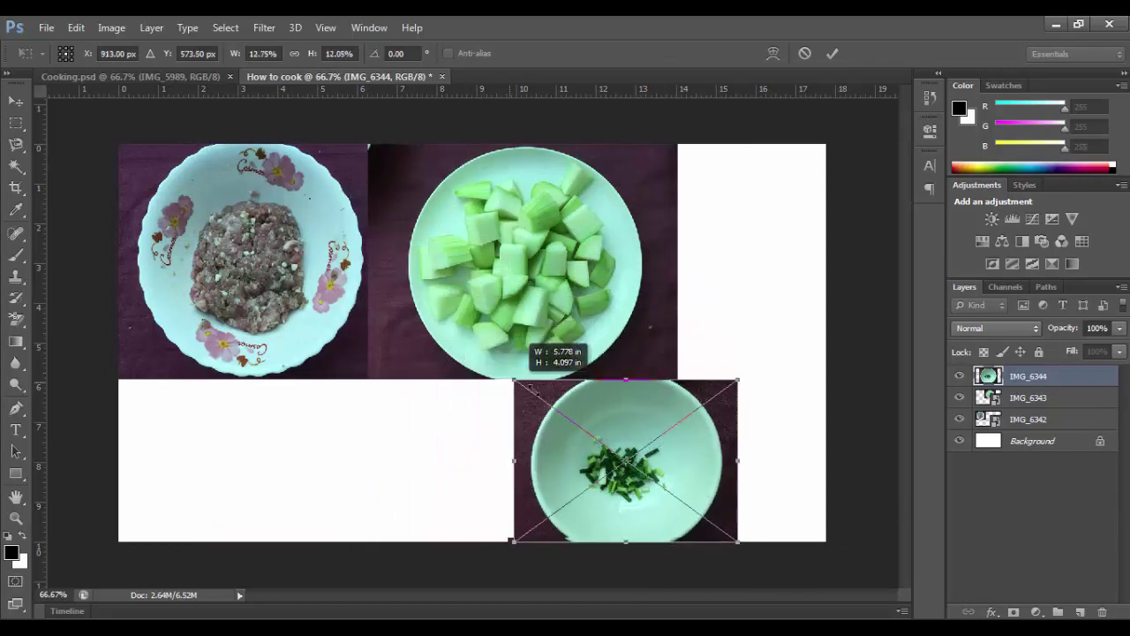
mouse_move(531, 389)
mouse_down()
mouse_move(590, 404)
mouse_move(734, 157)
mouse_up()
mouse_move(739, 162)
mouse_down()
mouse_move(743, 173)
mouse_move(727, 174)
mouse_up()
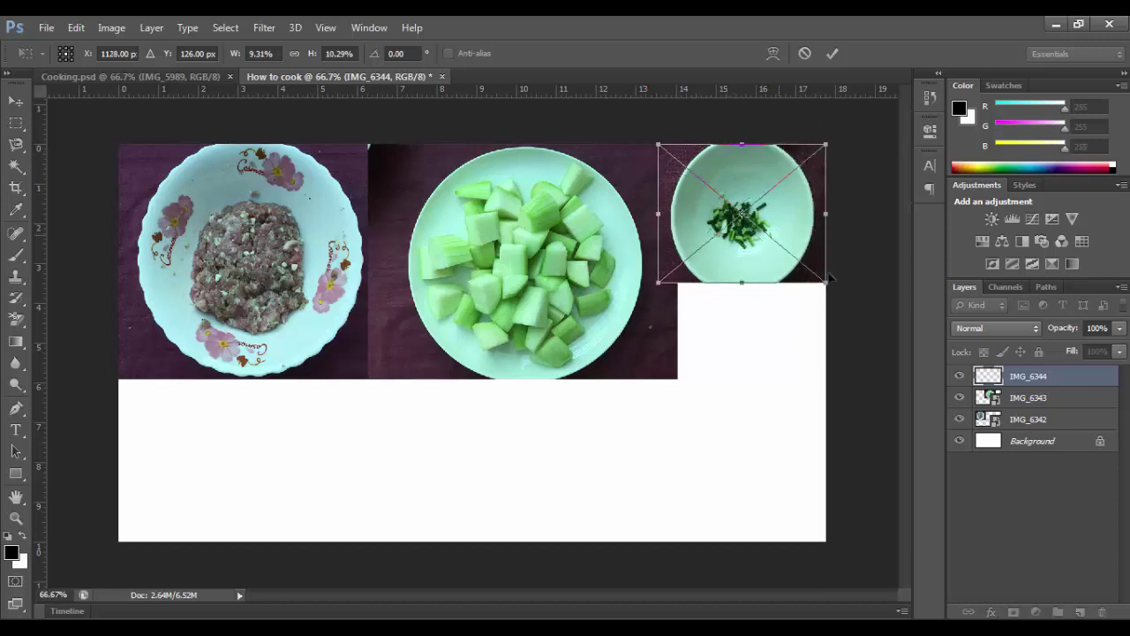
drag(826, 283, 866, 358)
drag(791, 305, 785, 269)
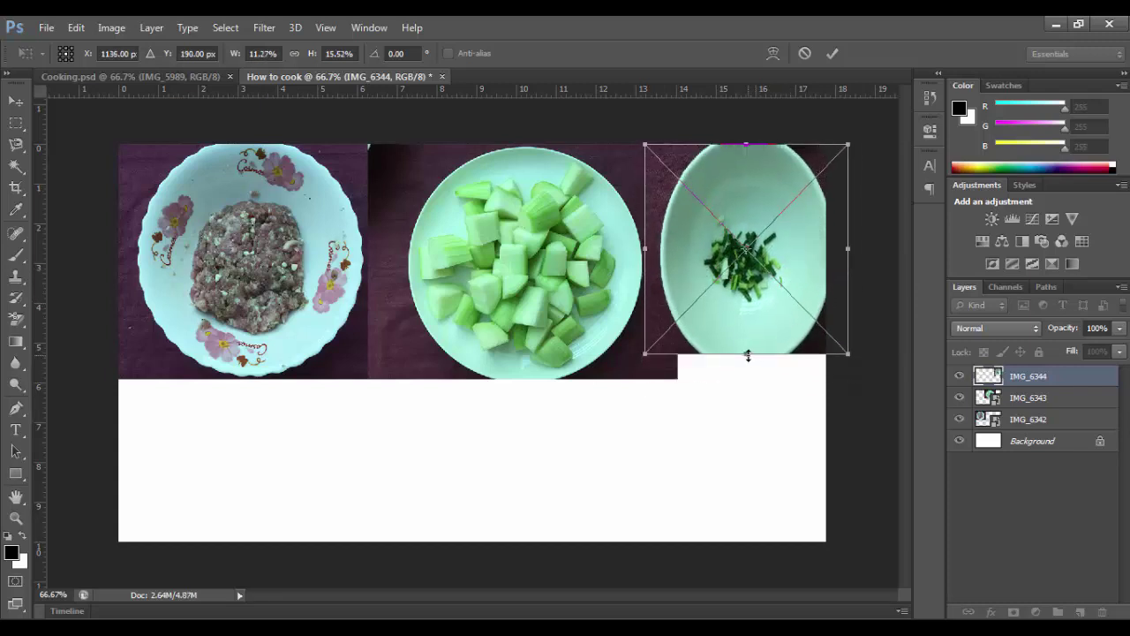
drag(748, 355, 741, 383)
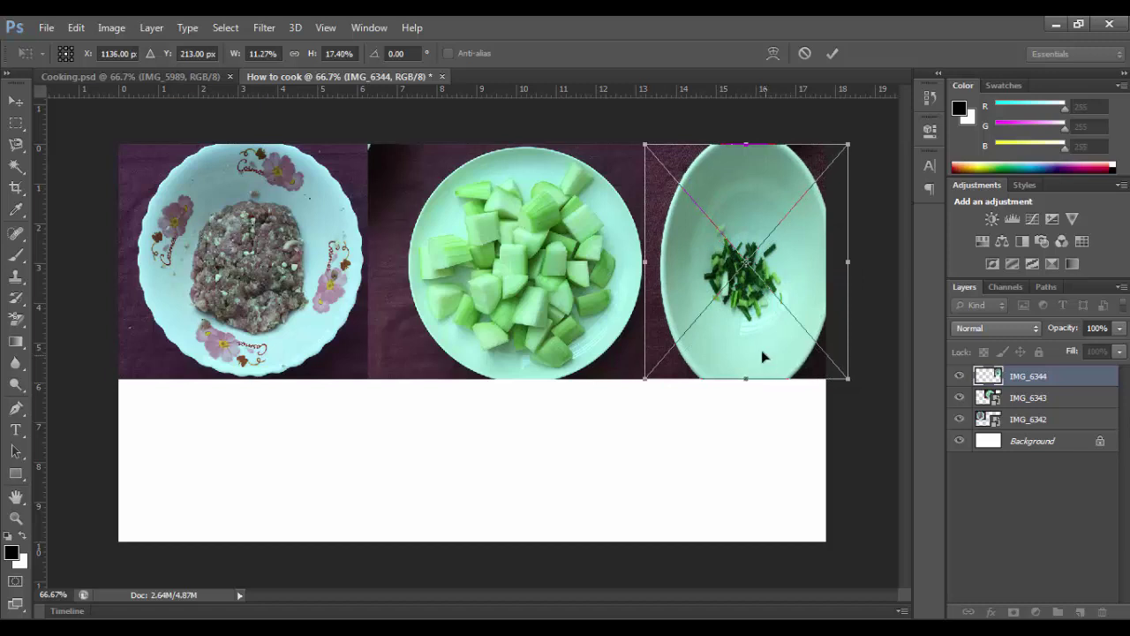
key(m)
key(Return)
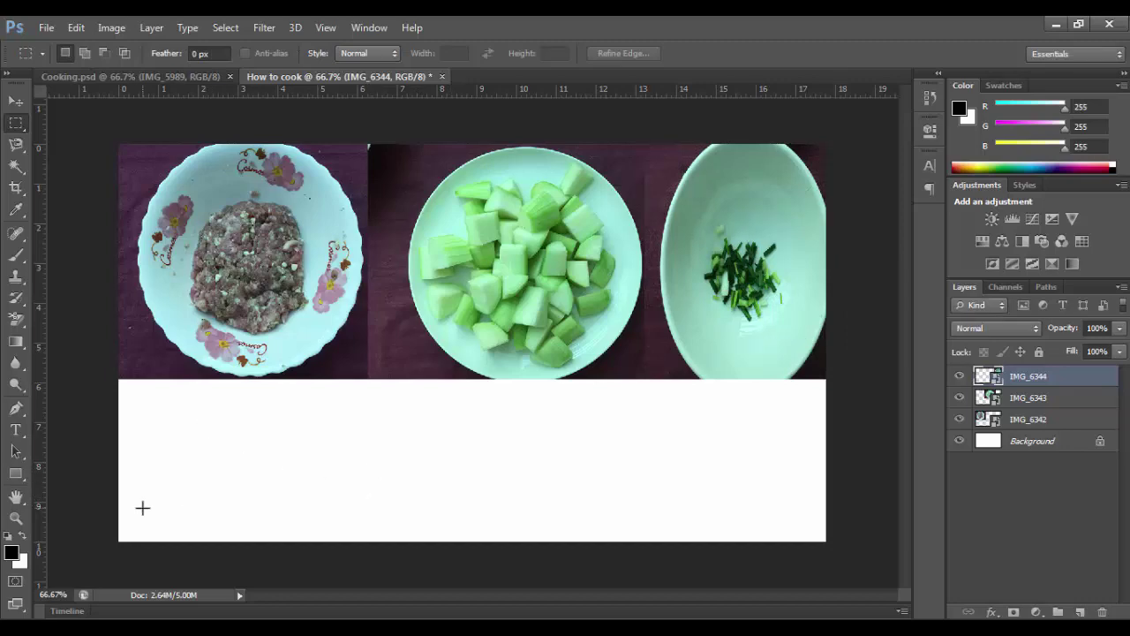
key(alt+Tab)
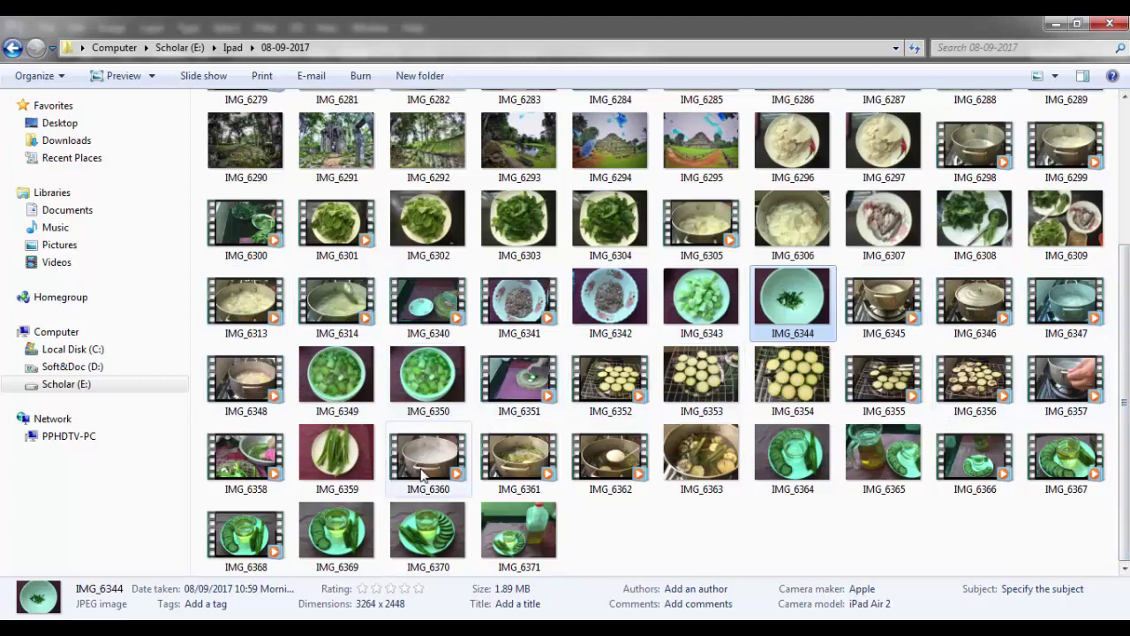
- Select the soup bowl photo IMG_6349 to place it on the canvas
click(340, 384)
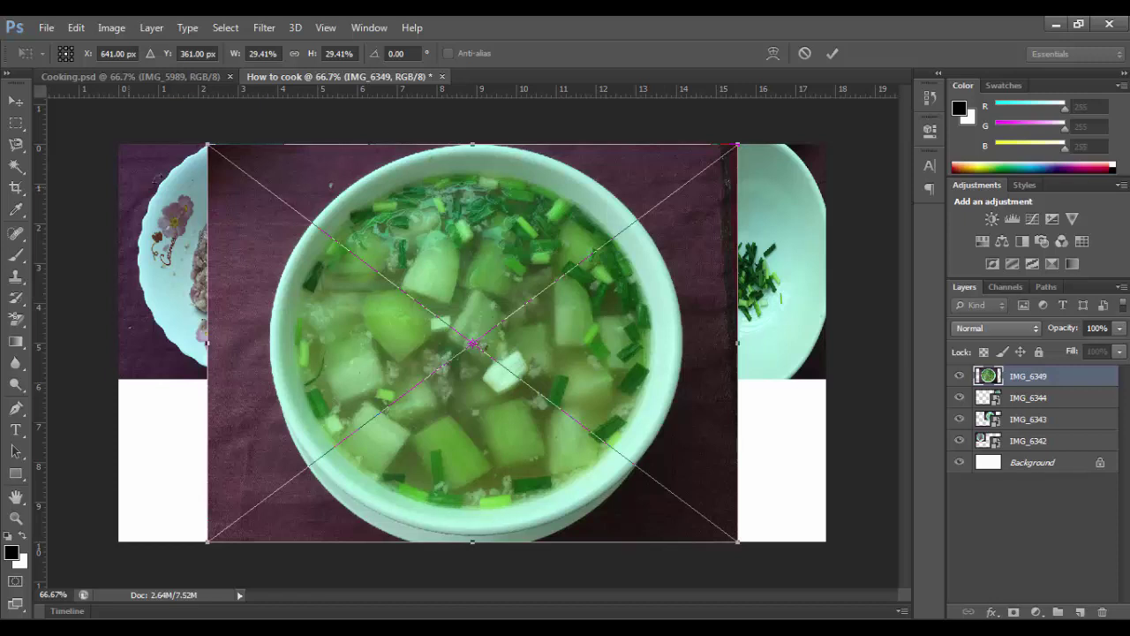
- Scale down IMG_6349 and position it in the bottom-left corner under the meat bowl
mouse_move(207, 145)
mouse_down()
mouse_move(331, 267)
mouse_move(362, 262)
mouse_up()
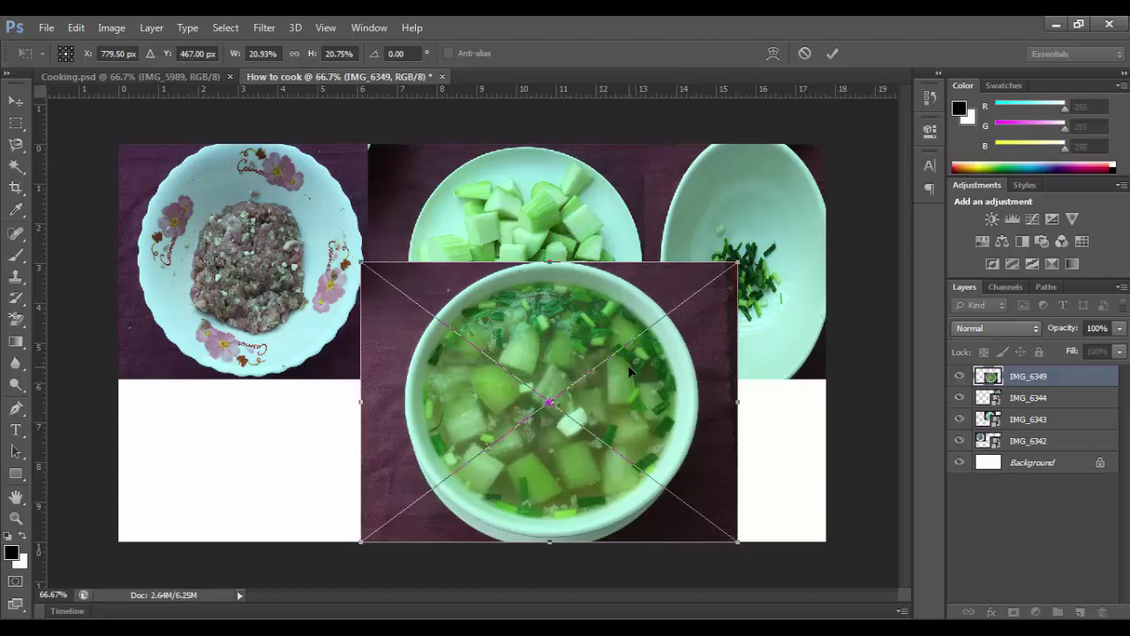
mouse_move(628, 365)
mouse_down()
mouse_move(420, 375)
mouse_move(471, 341)
mouse_move(557, 319)
mouse_move(566, 290)
mouse_move(555, 337)
mouse_move(571, 425)
mouse_move(580, 403)
mouse_up()
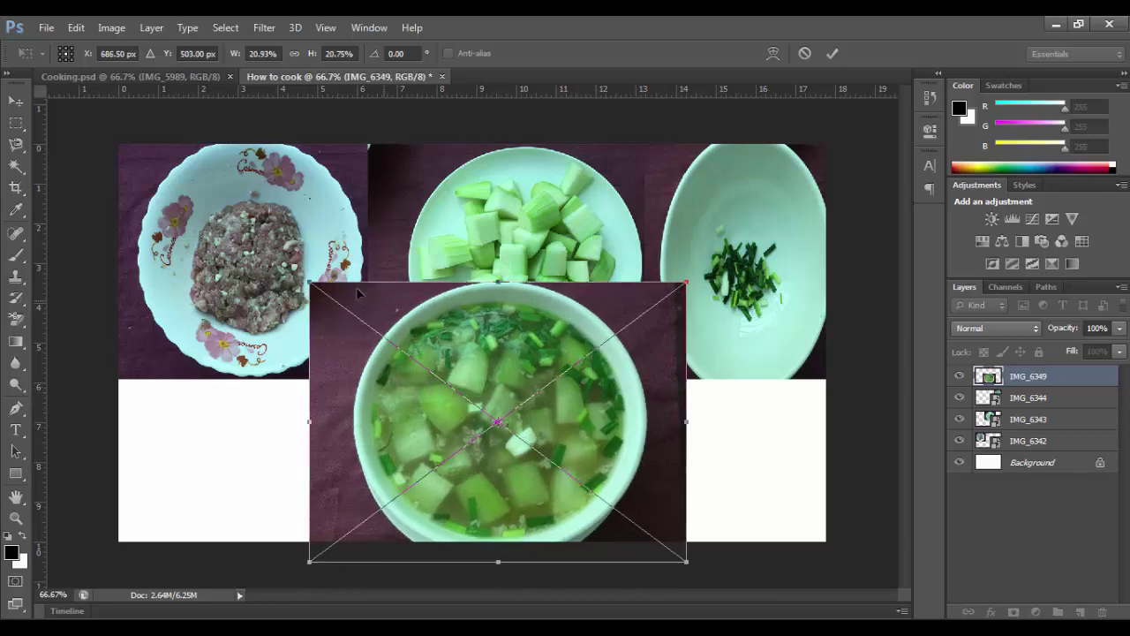
mouse_move(306, 279)
mouse_down()
mouse_move(366, 330)
mouse_move(436, 356)
mouse_move(447, 378)
mouse_up()
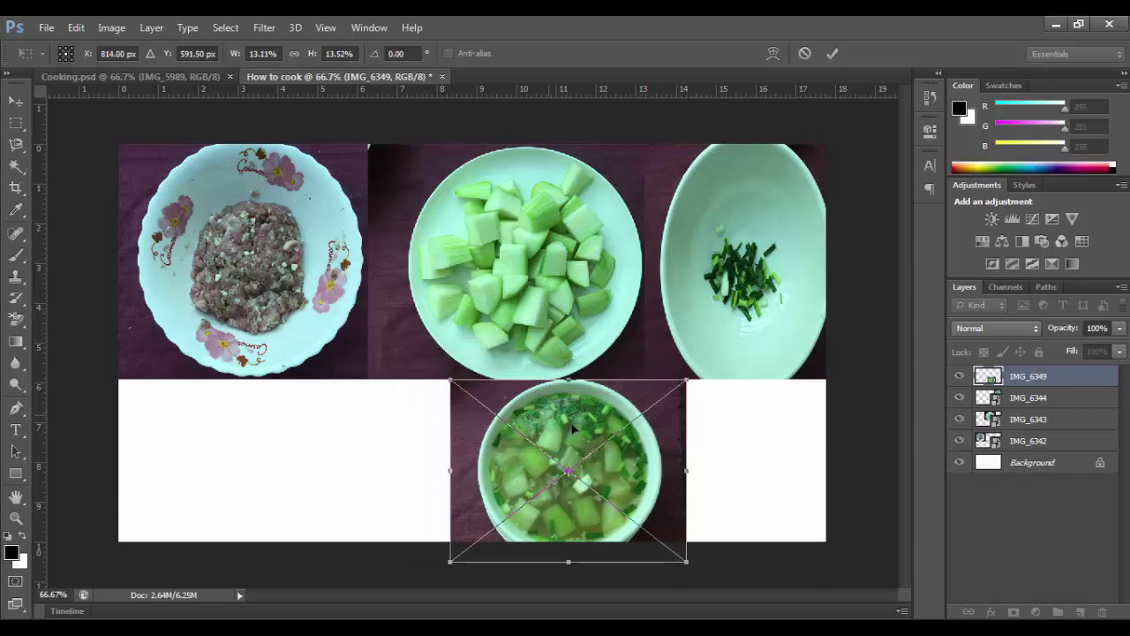
mouse_move(539, 424)
mouse_down()
mouse_move(142, 420)
mouse_move(249, 419)
mouse_move(236, 411)
mouse_up()
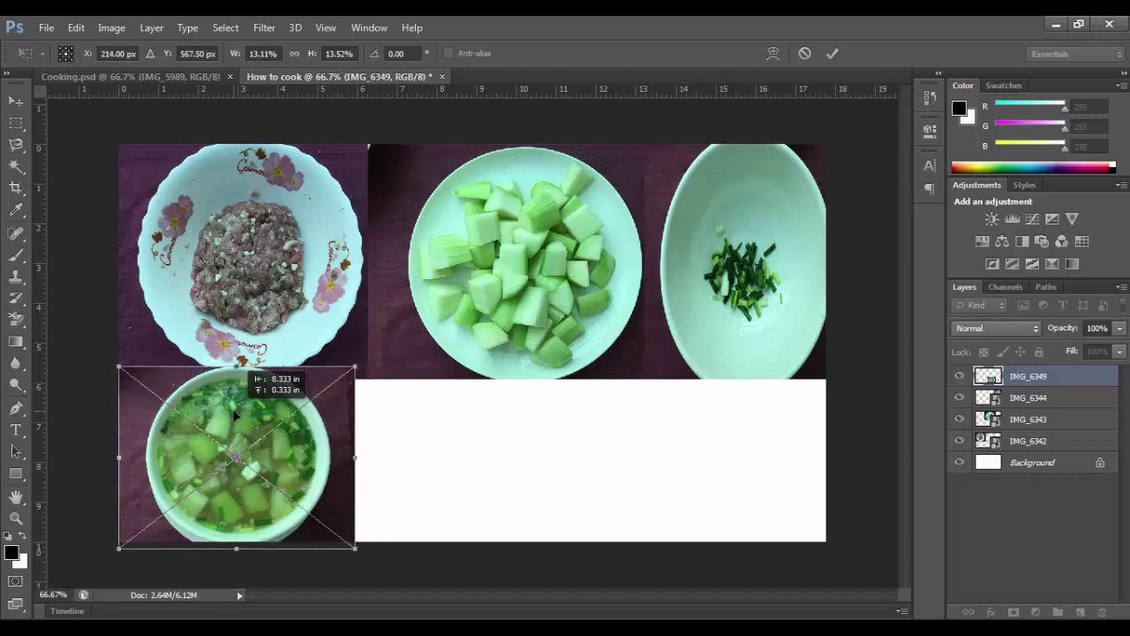
key(m)
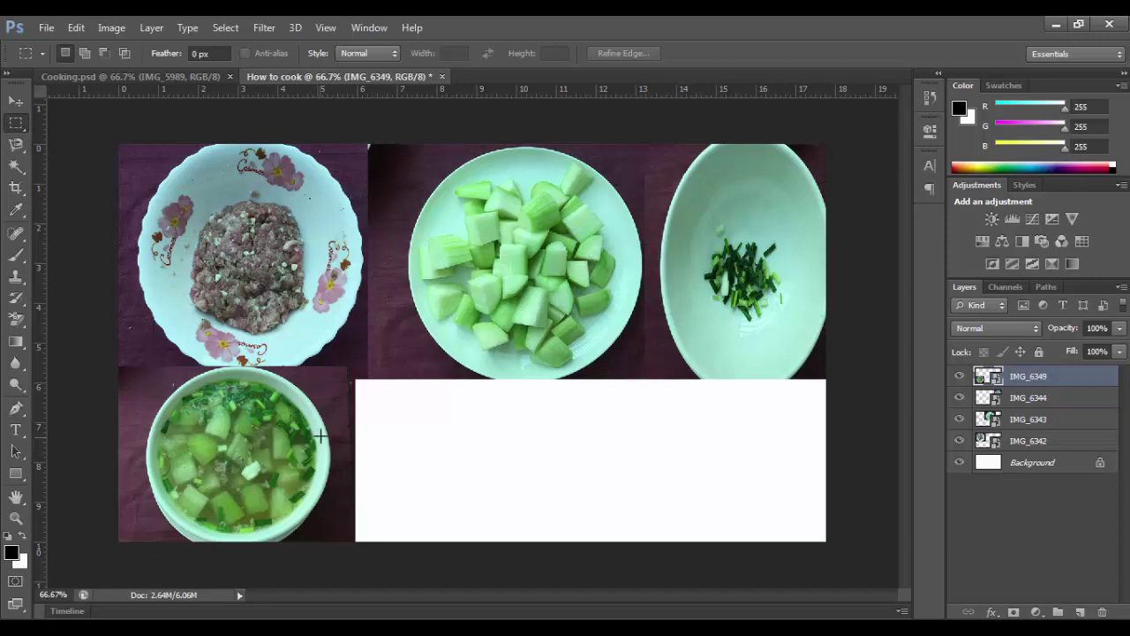
click(21, 108)
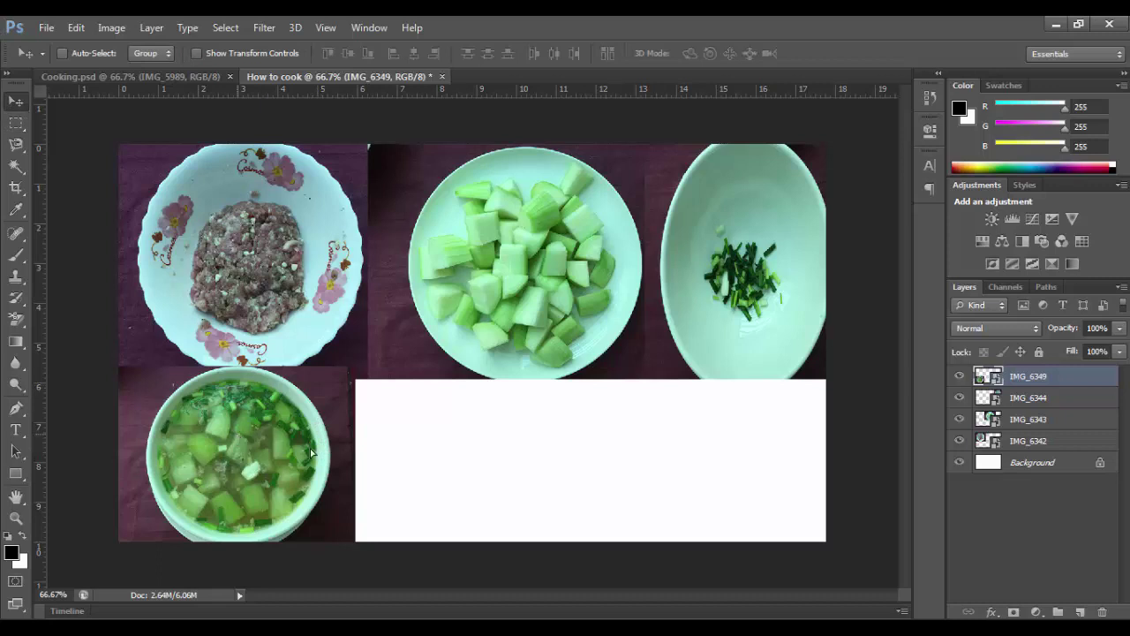
drag(311, 453, 381, 451)
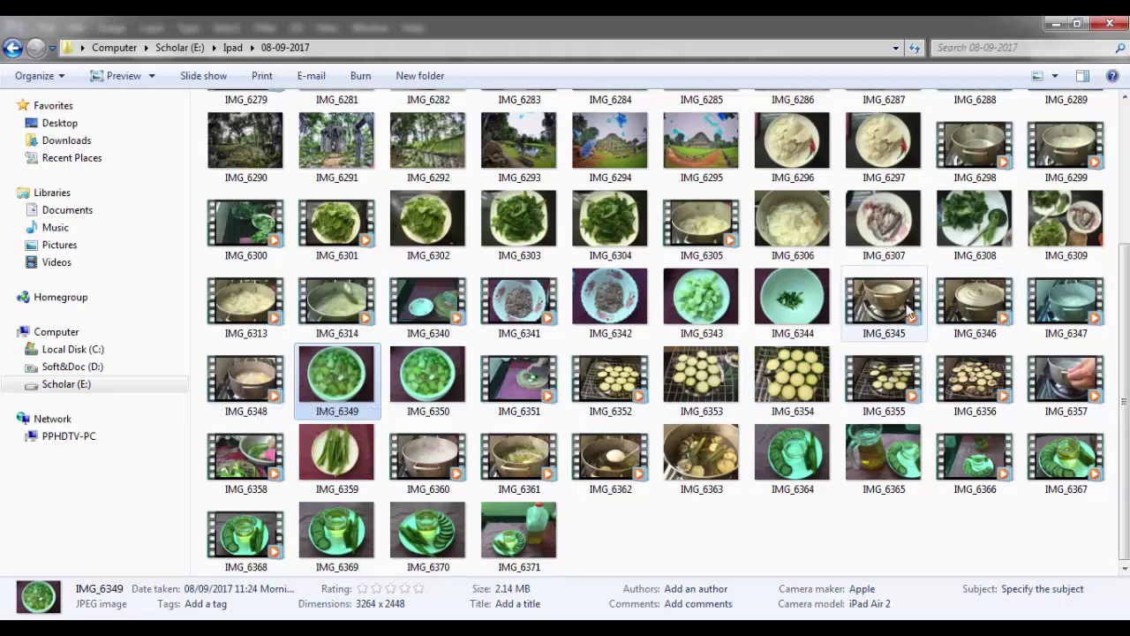
- Play the cooking video IMG_6348 maximized in Windows Media Player
click(265, 378)
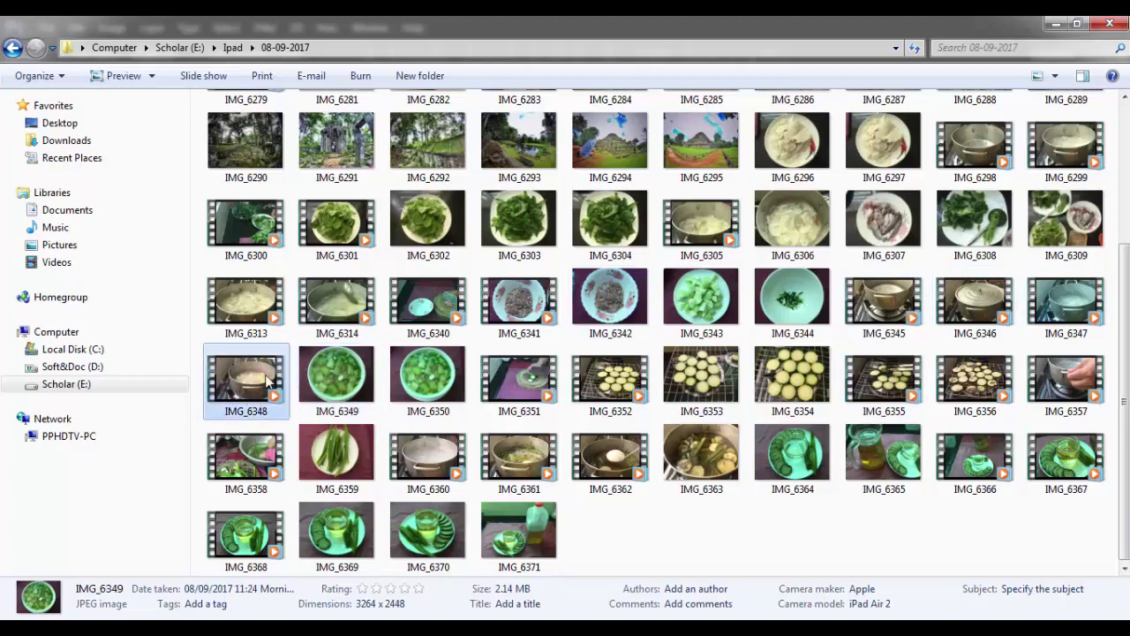
double_click(268, 379)
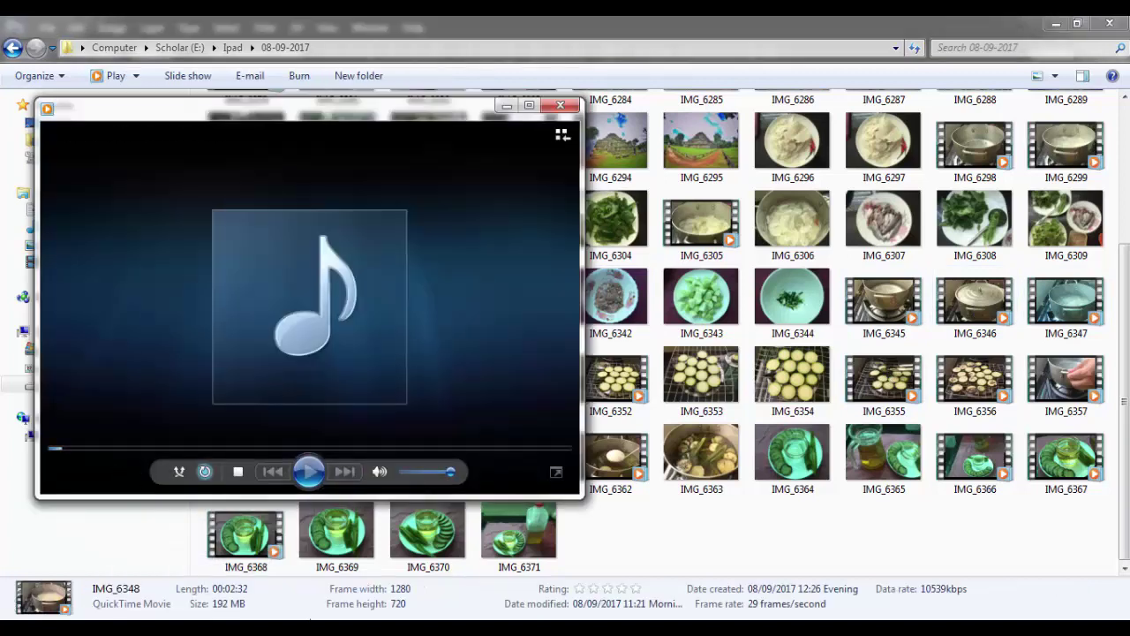
key(alt+Tab)
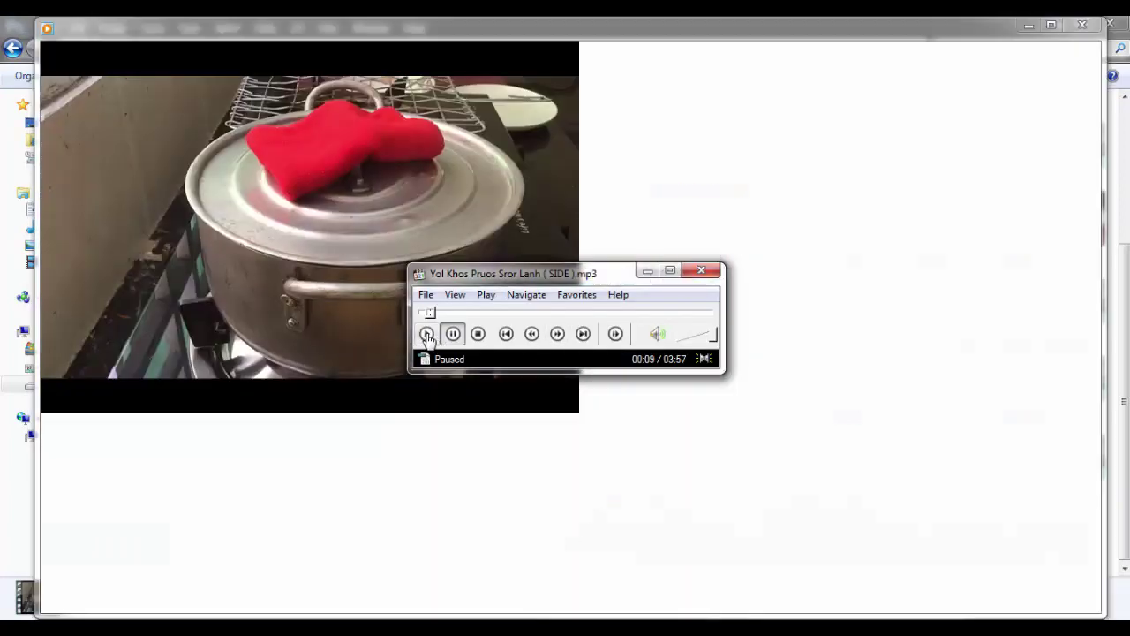
click(426, 333)
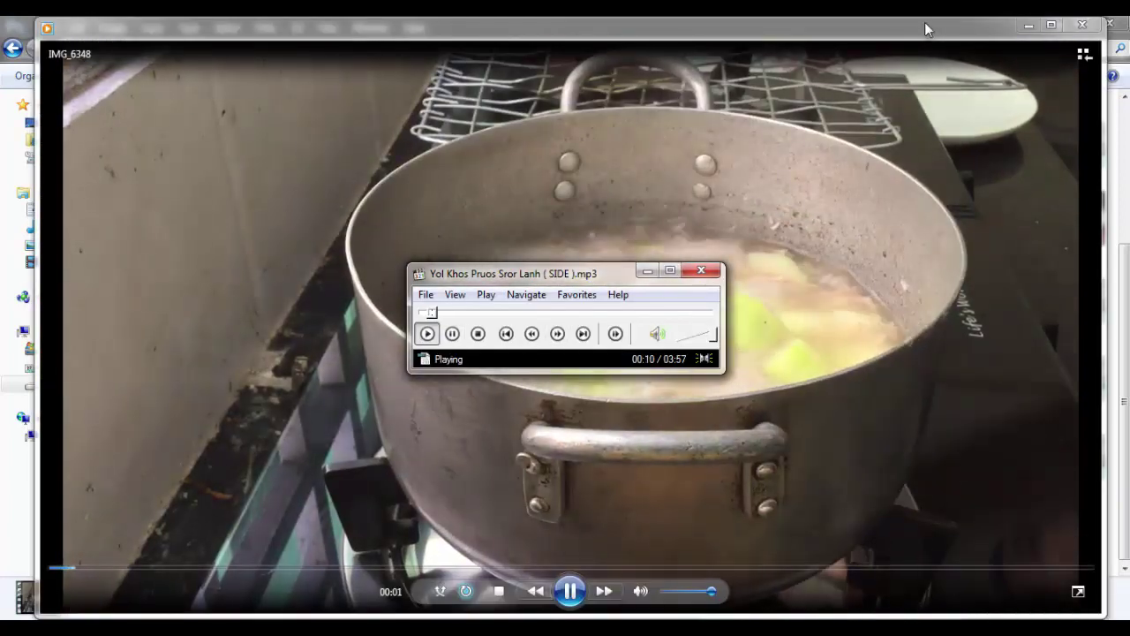
click(924, 22)
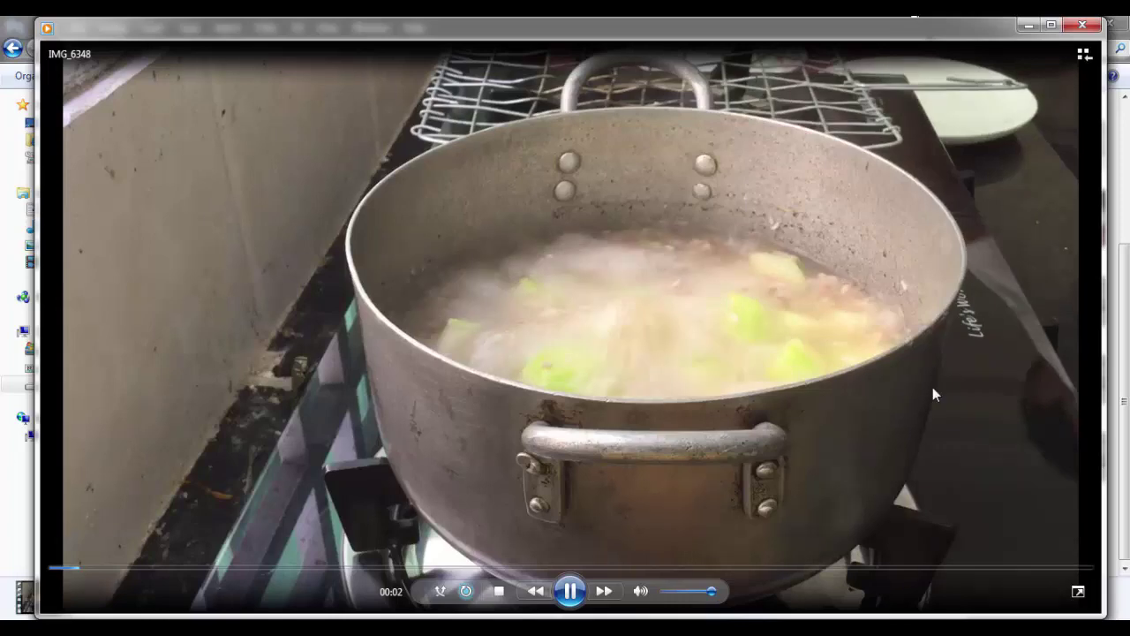
click(1052, 25)
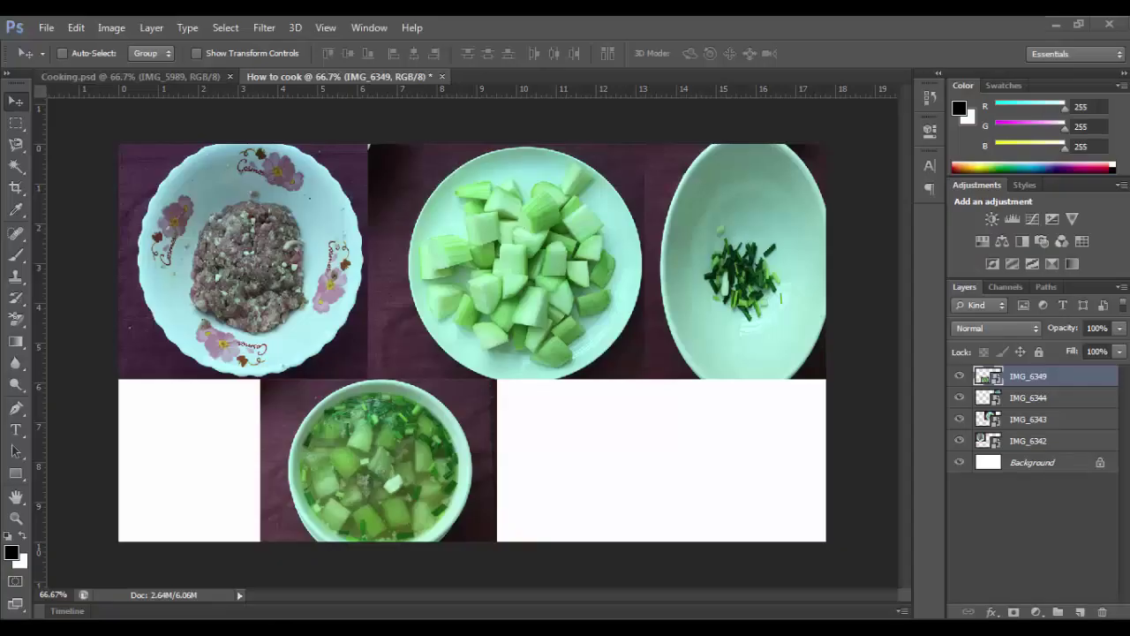
- Create a blank white 1280×720 px, 72 ppi document, Untitled-1
click(46, 29)
click(75, 44)
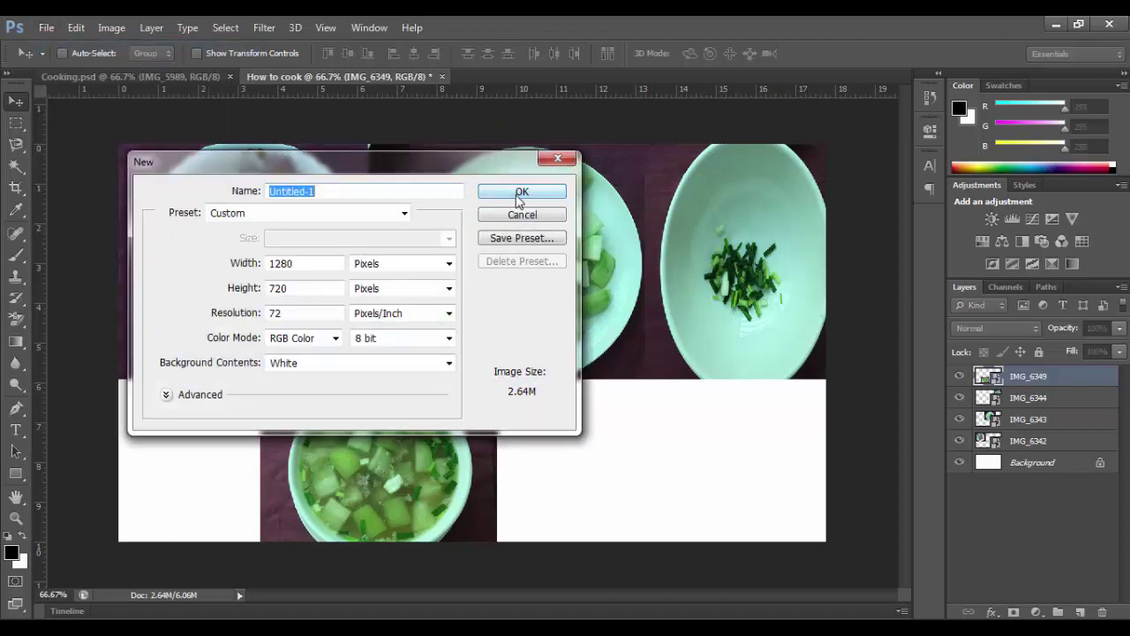
click(521, 192)
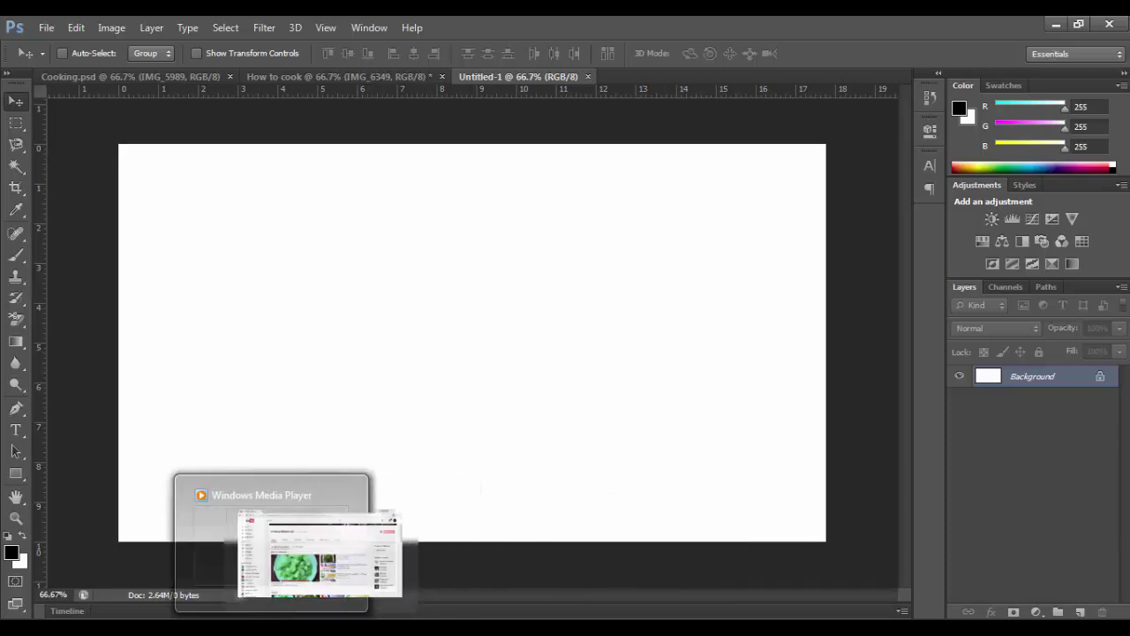
- Capture the IMG_6348 pot-stirring video frame and paste it onto the 1366 × 768 Paint canvas
click(271, 543)
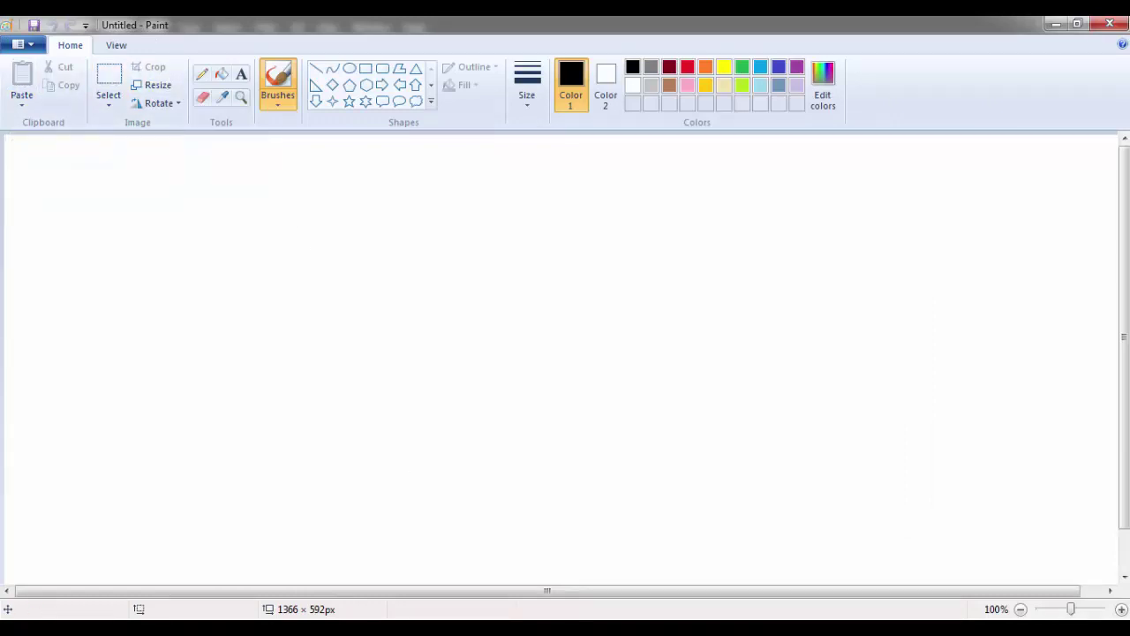
key(alt+Tab)
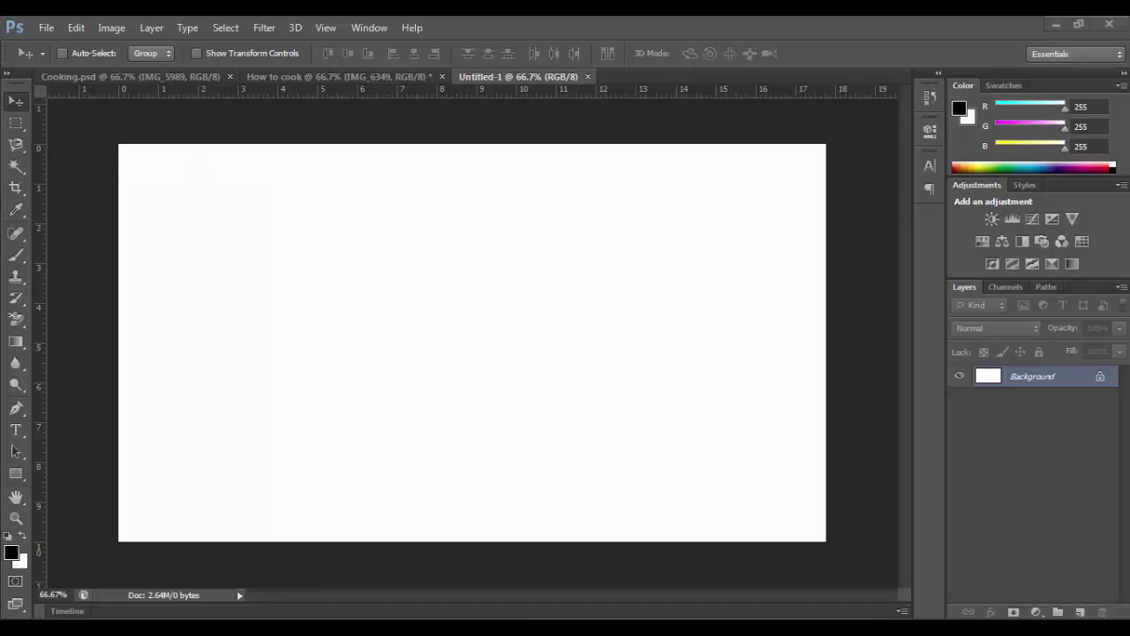
key(alt+Tab)
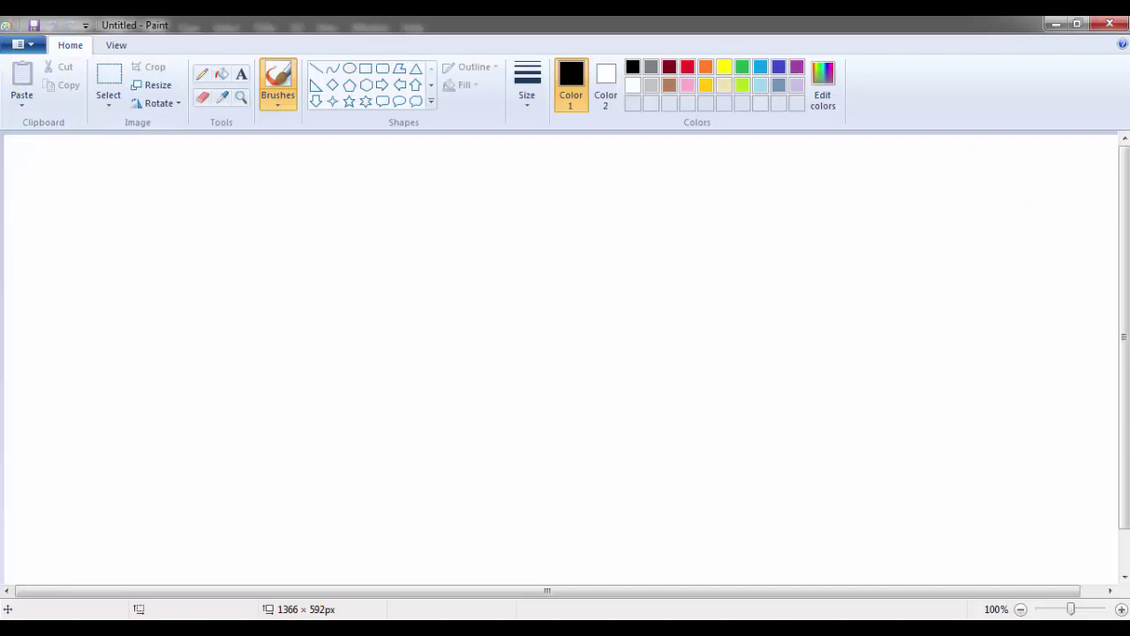
key(alt+Tab)
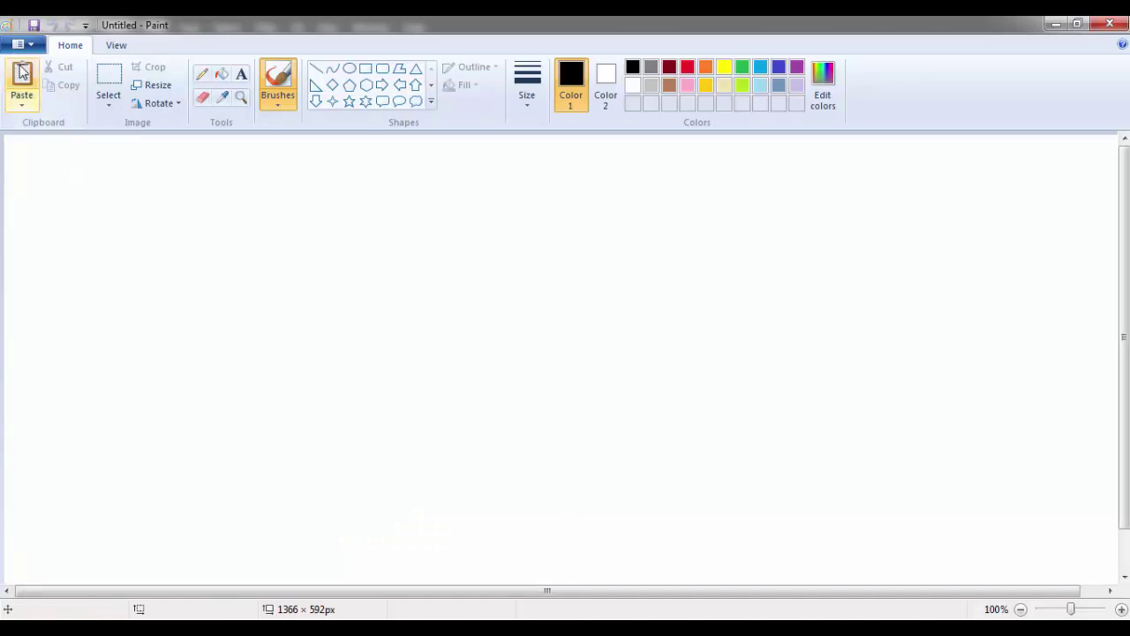
click(22, 73)
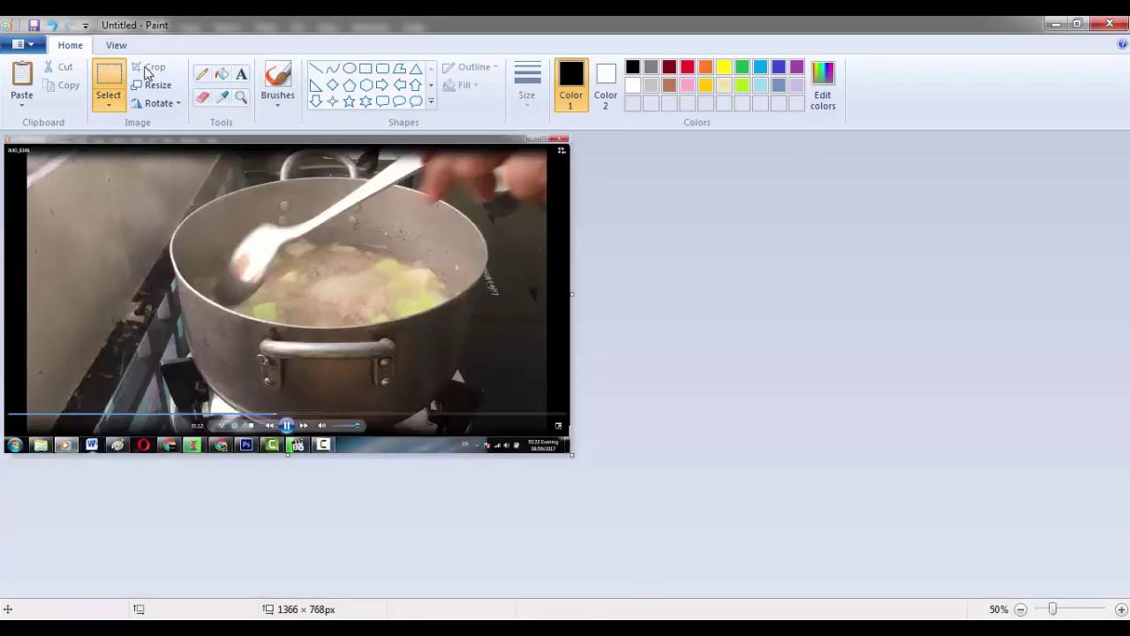
- Crop the screenshot down to the 879 × 521 soup pot region
click(109, 77)
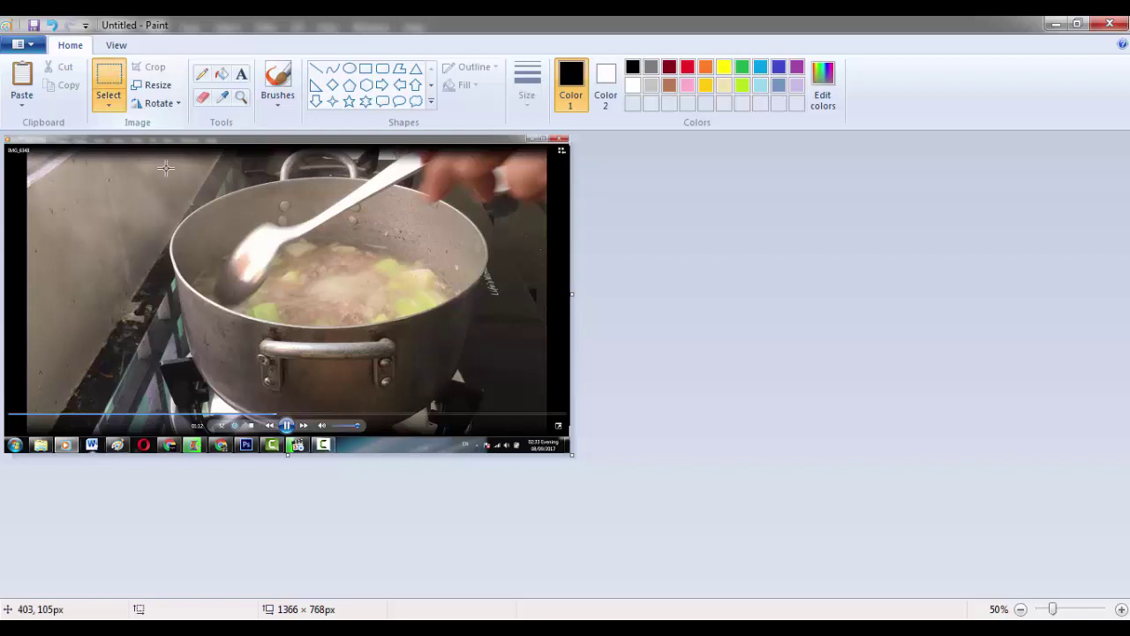
mouse_move(154, 168)
mouse_down()
mouse_move(436, 408)
mouse_move(480, 404)
mouse_move(510, 418)
mouse_move(527, 394)
mouse_move(524, 367)
mouse_move(517, 382)
mouse_up()
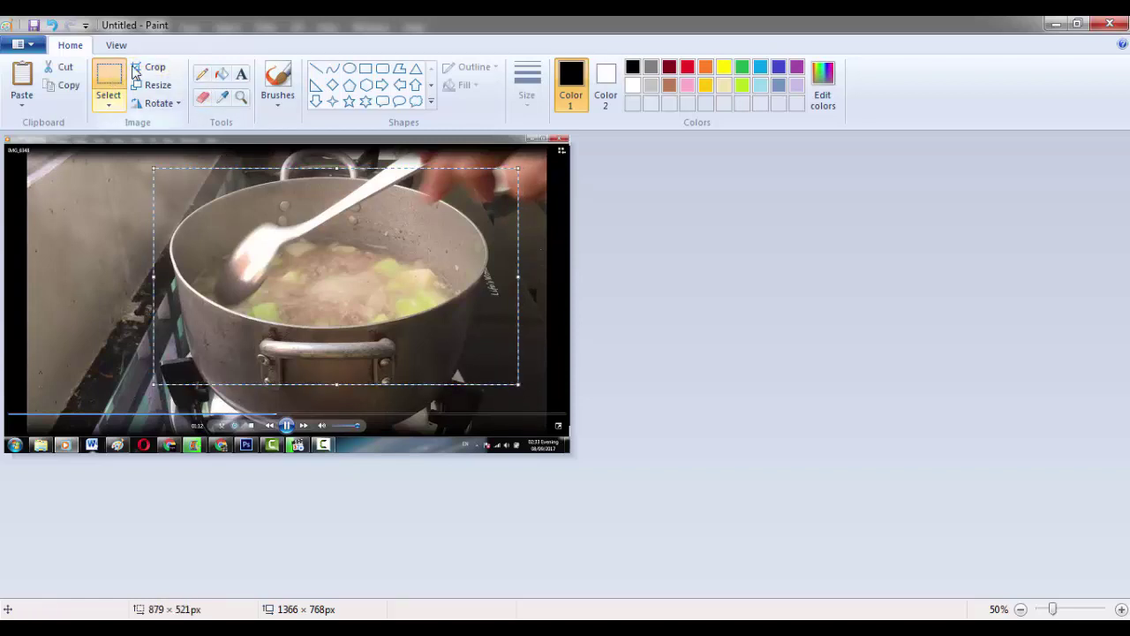
click(147, 67)
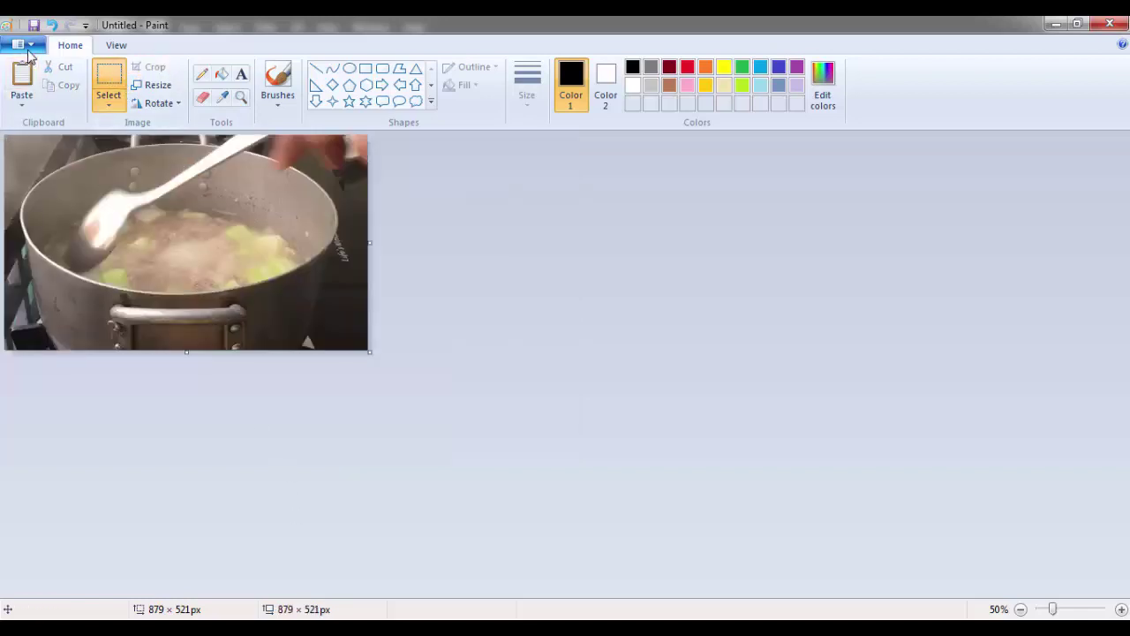
- Save the cropped picture on the Desktop as the PNG file eee
click(22, 43)
mouse_move(55, 182)
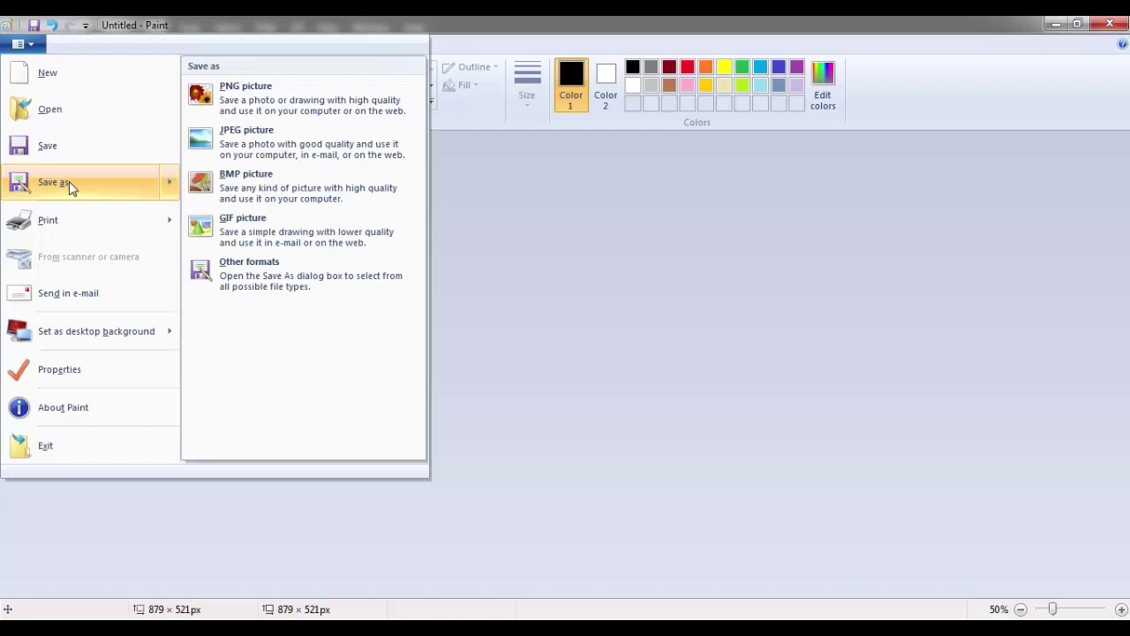
click(69, 181)
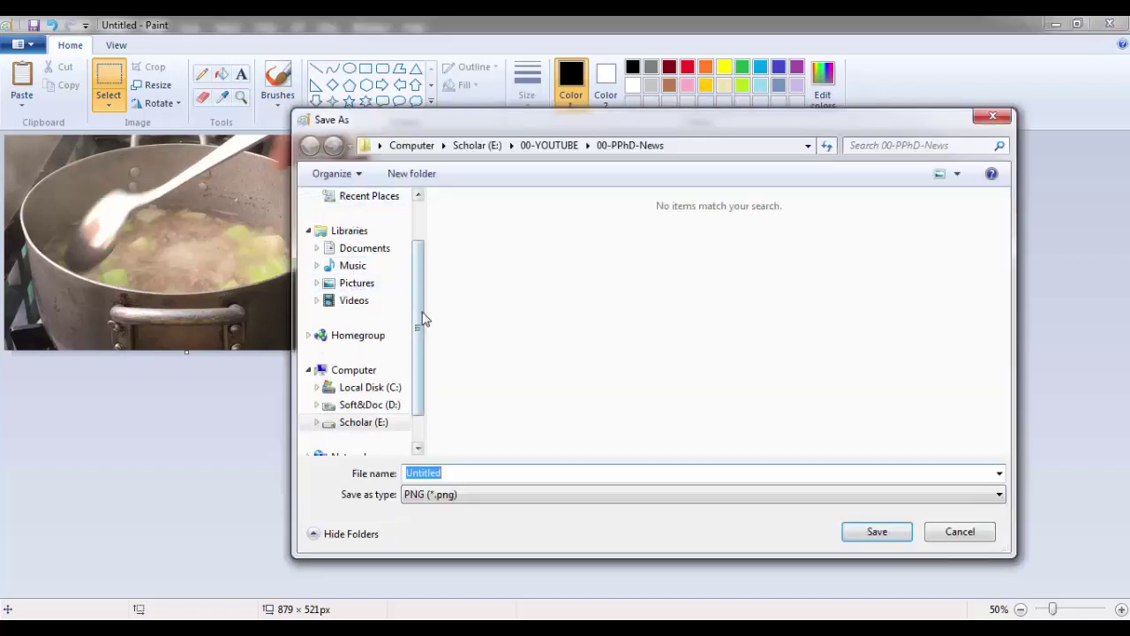
scroll(420, 230, up, 2)
click(362, 221)
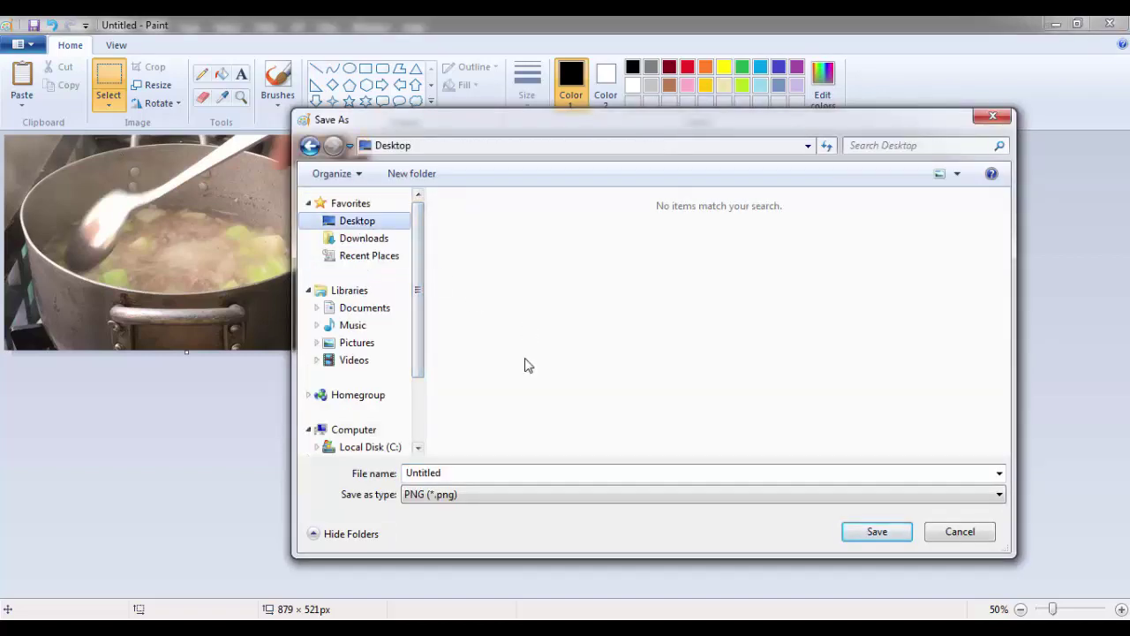
double_click(453, 473)
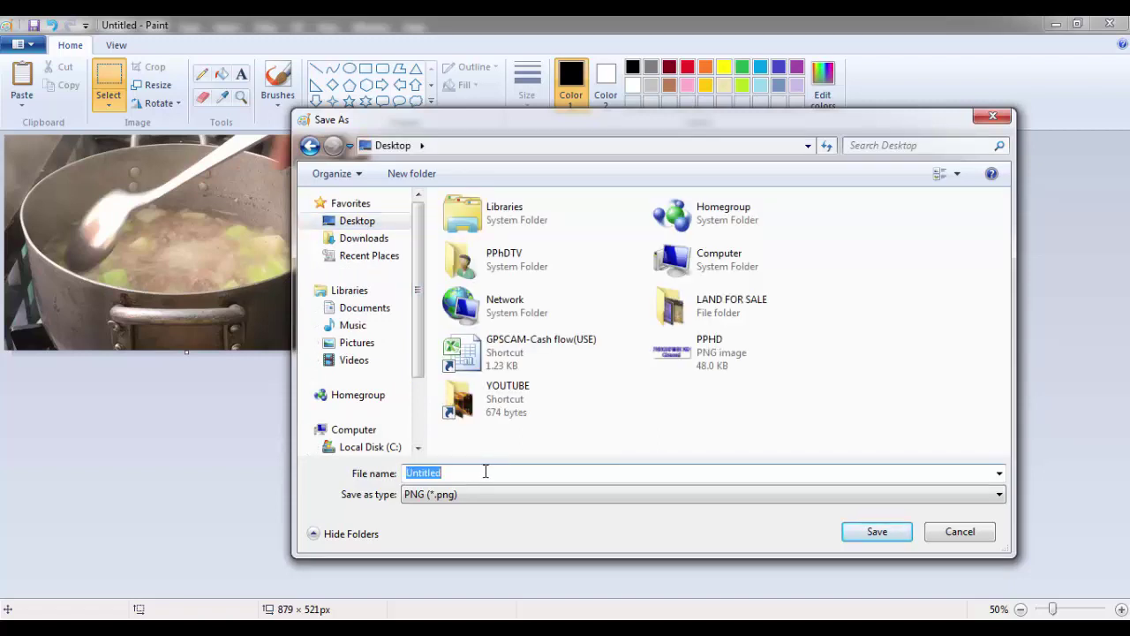
text(eee)
click(878, 532)
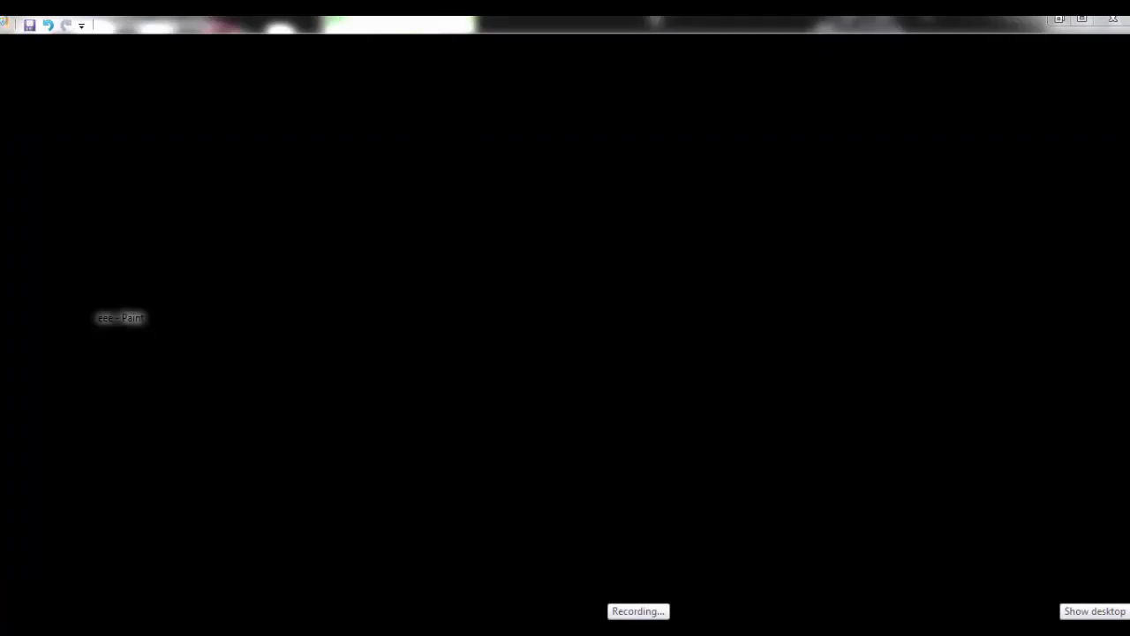
- Drop eee into the How to cook collage and fit it into the bottom-right gap
click(1125, 627)
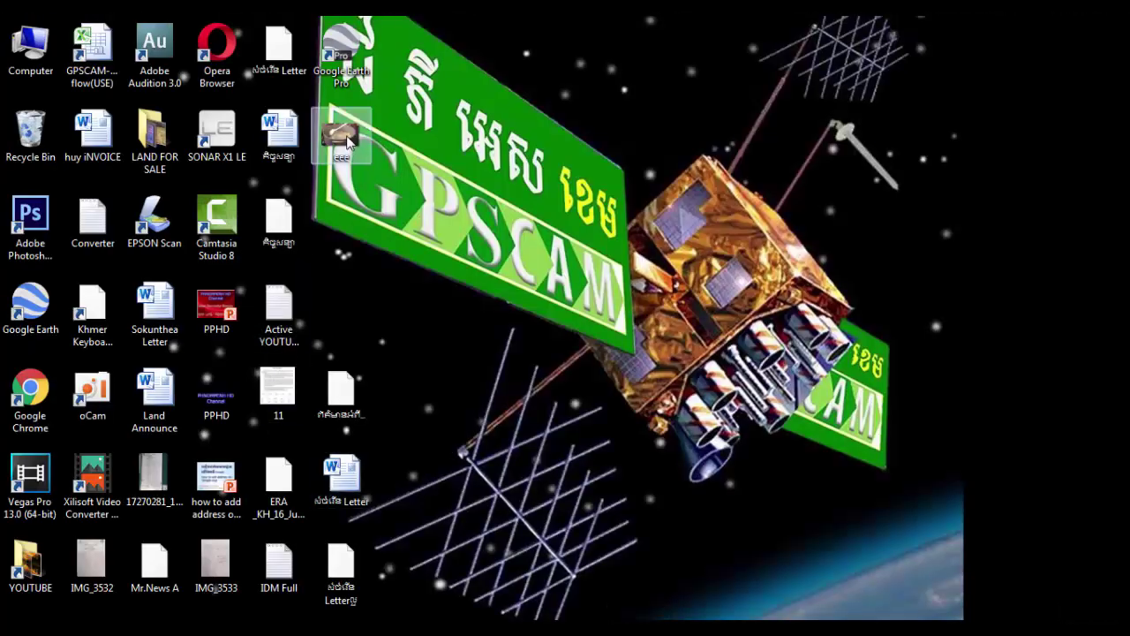
drag(484, 618, 302, 76)
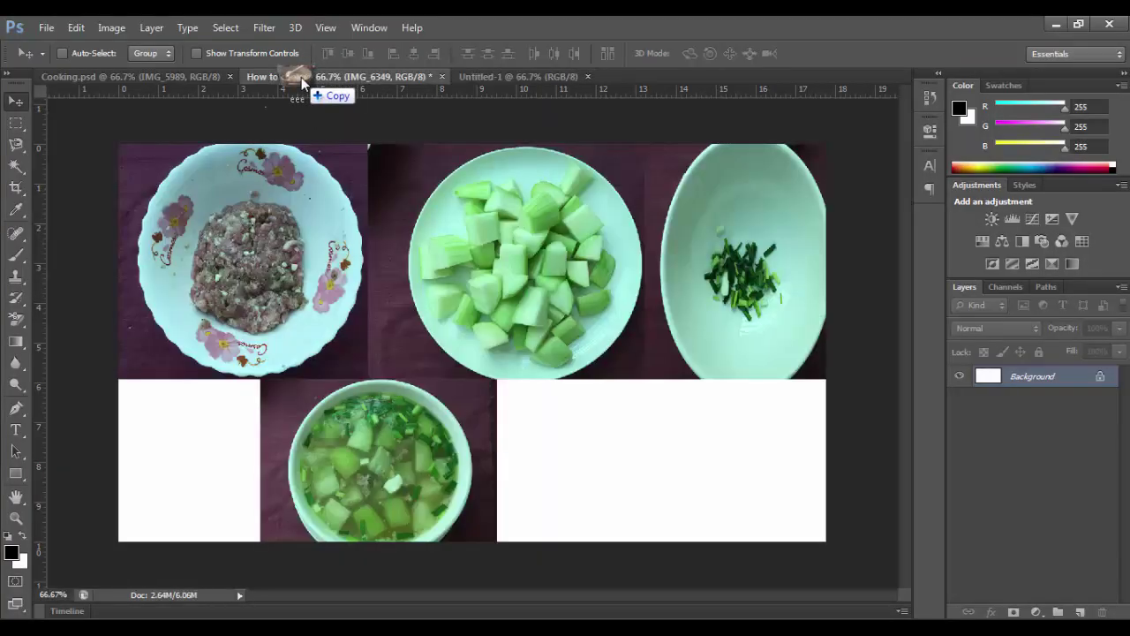
drag(301, 77, 596, 470)
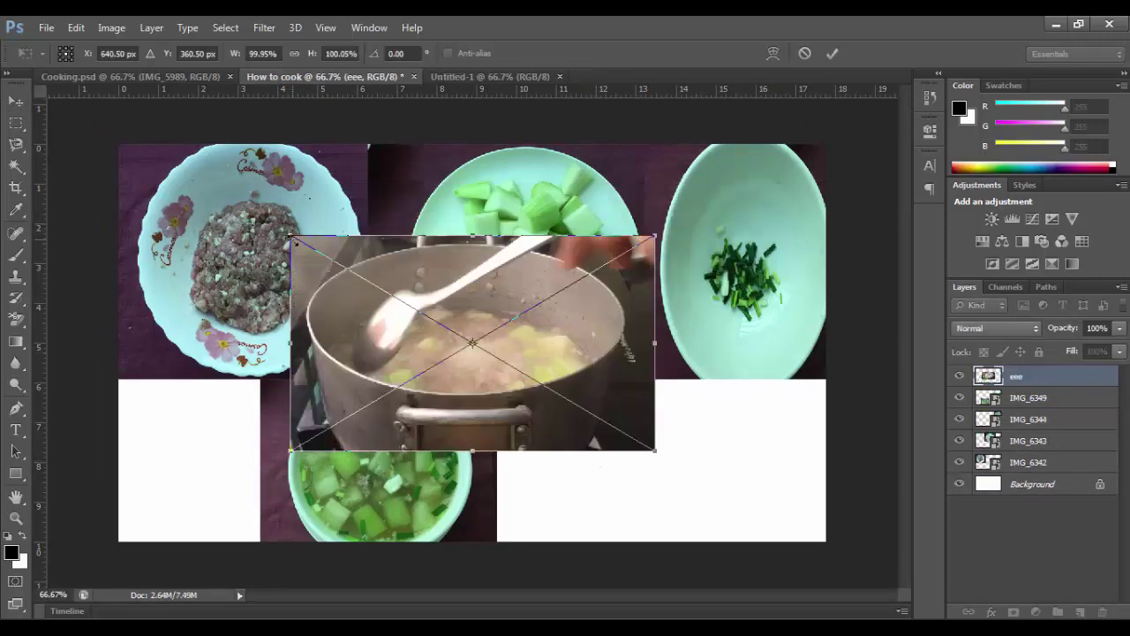
mouse_move(290, 237)
mouse_down()
mouse_move(391, 333)
mouse_move(398, 311)
mouse_up()
mouse_move(507, 367)
mouse_down()
mouse_move(583, 420)
mouse_move(566, 423)
mouse_up()
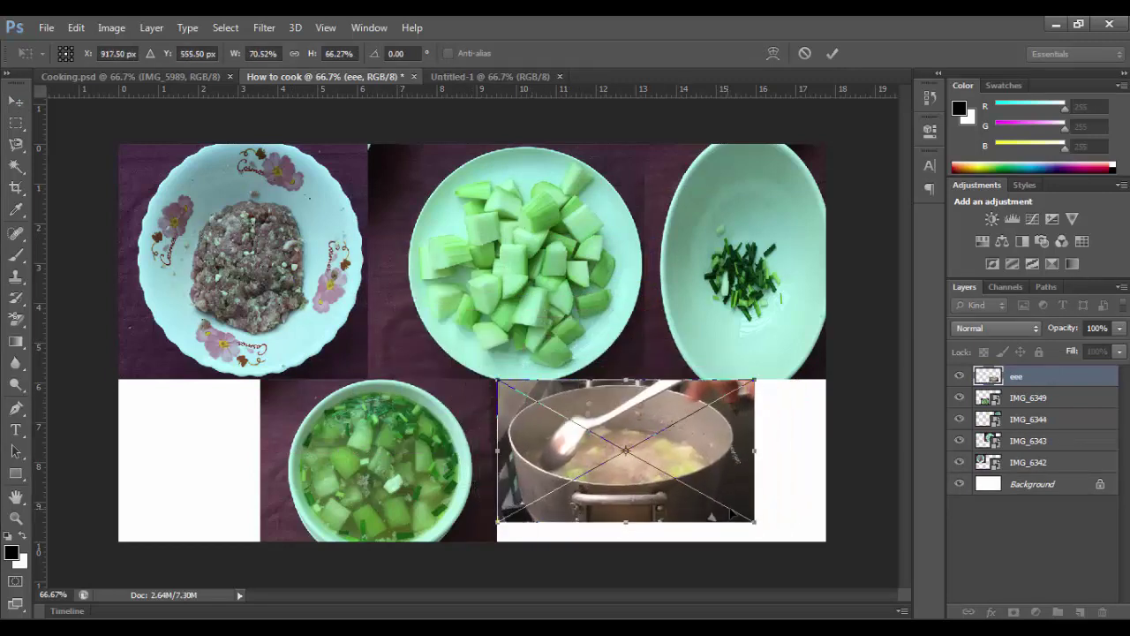
drag(758, 525, 829, 544)
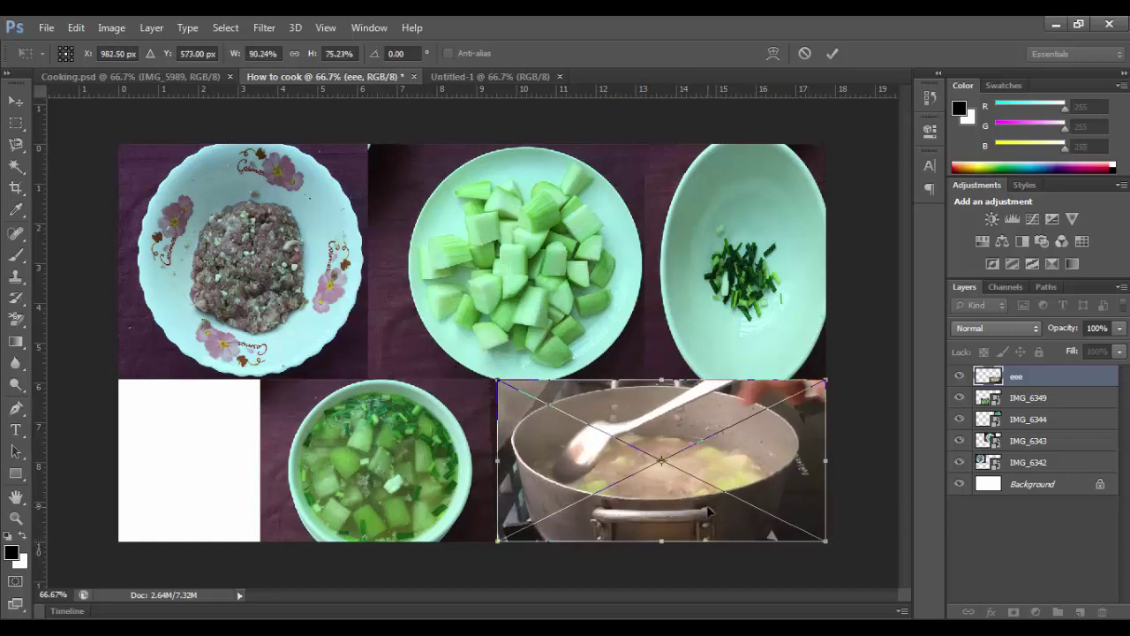
key(Return)
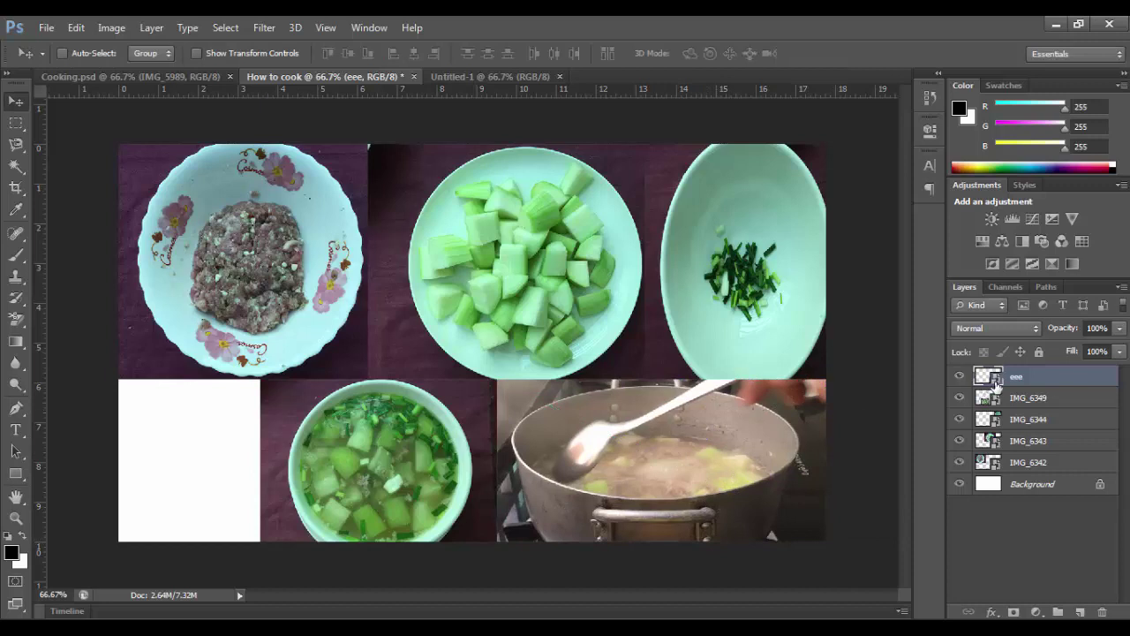
- Duplicate the eee pot layer
right_click(996, 381)
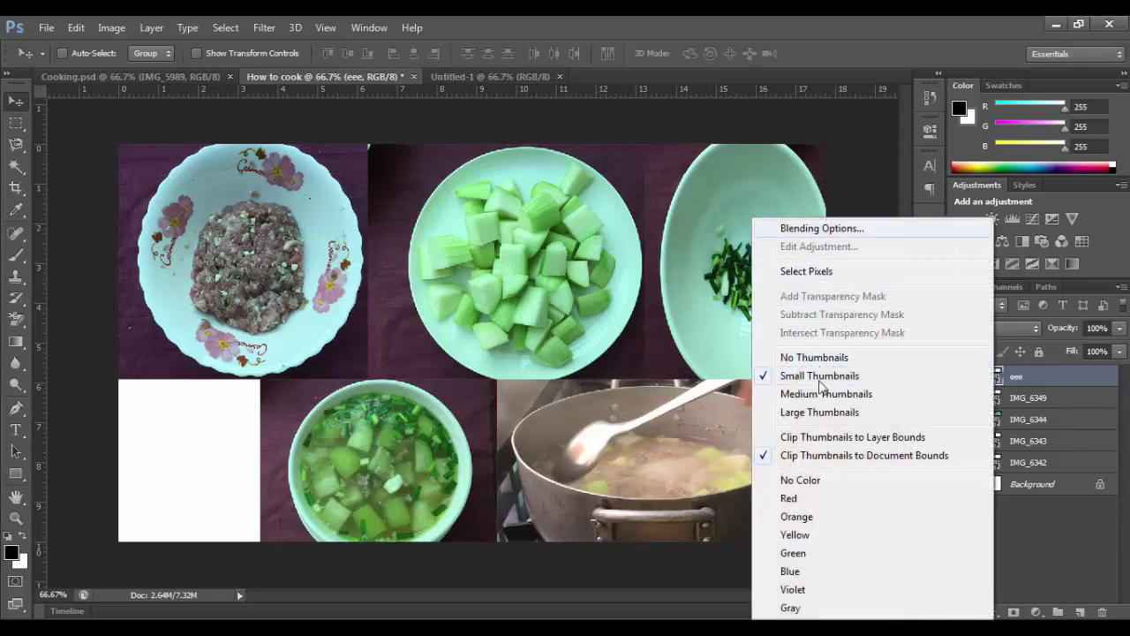
click(1017, 537)
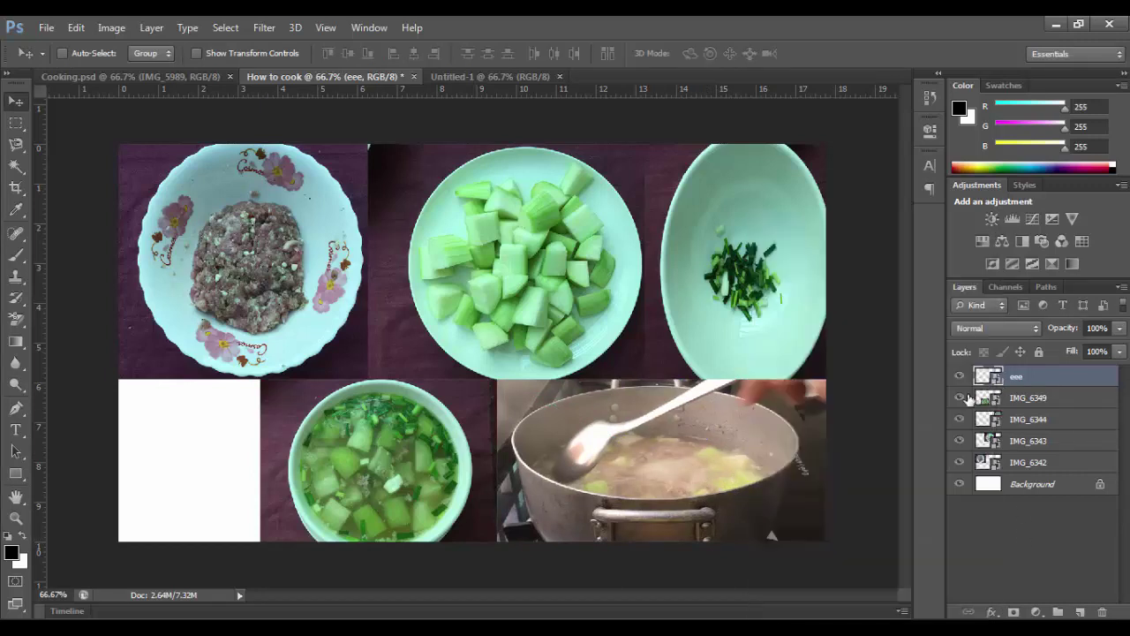
right_click(1018, 379)
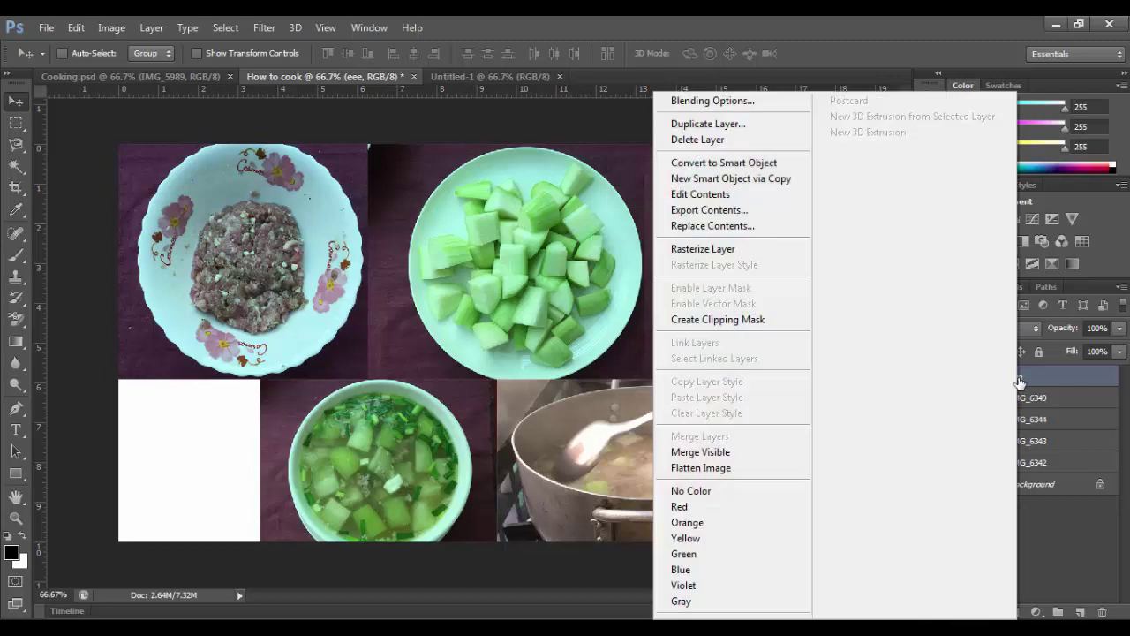
click(693, 128)
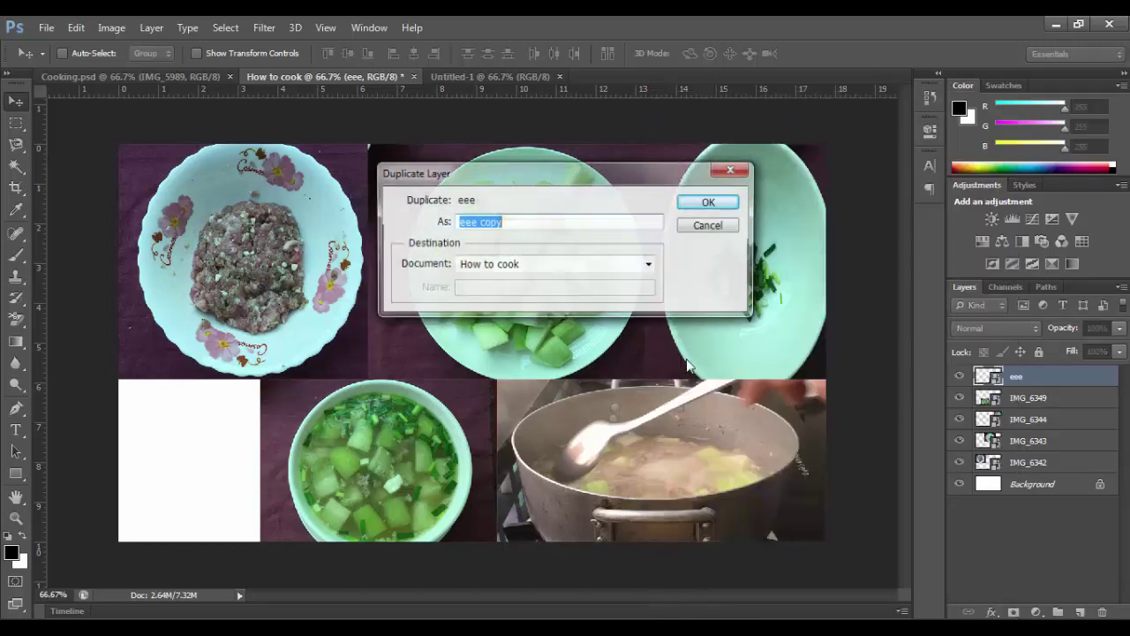
click(698, 209)
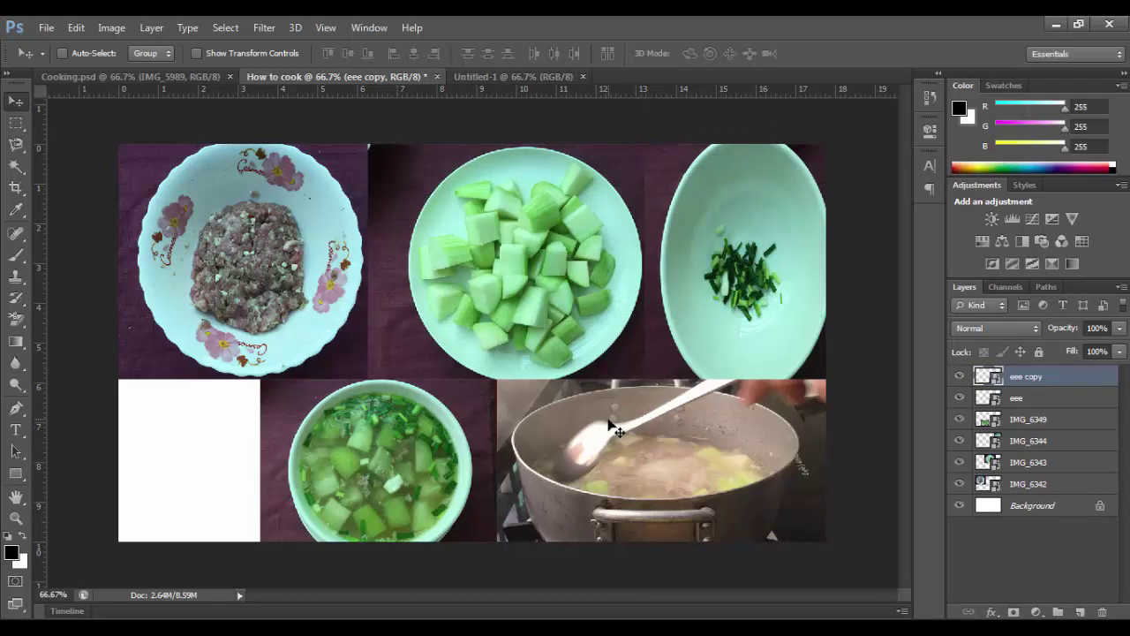
- Scale and move the eee copy to fill the collage's empty bottom-left cell
mouse_move(615, 430)
mouse_down()
mouse_move(301, 441)
mouse_move(311, 452)
mouse_up()
key(ctrl+t)
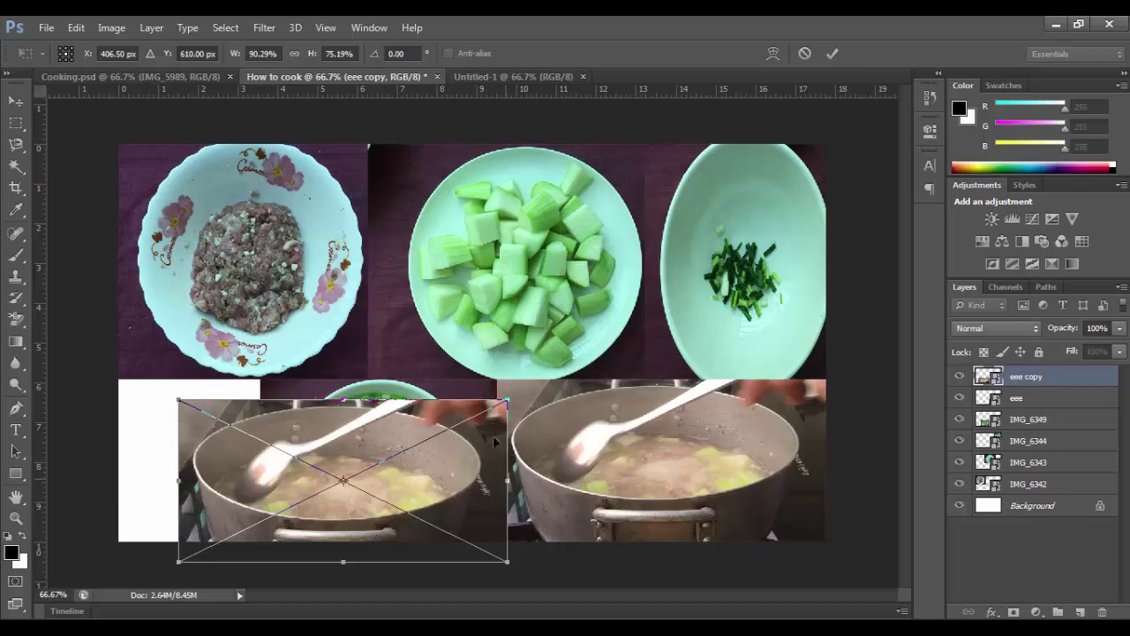
drag(506, 401, 369, 413)
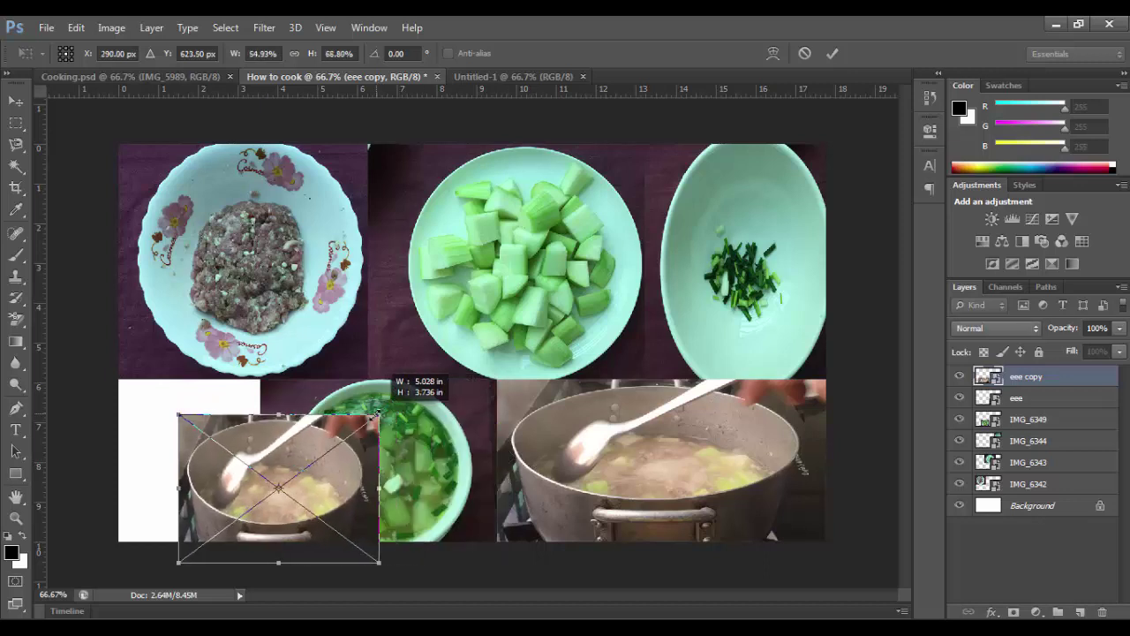
drag(299, 434, 224, 402)
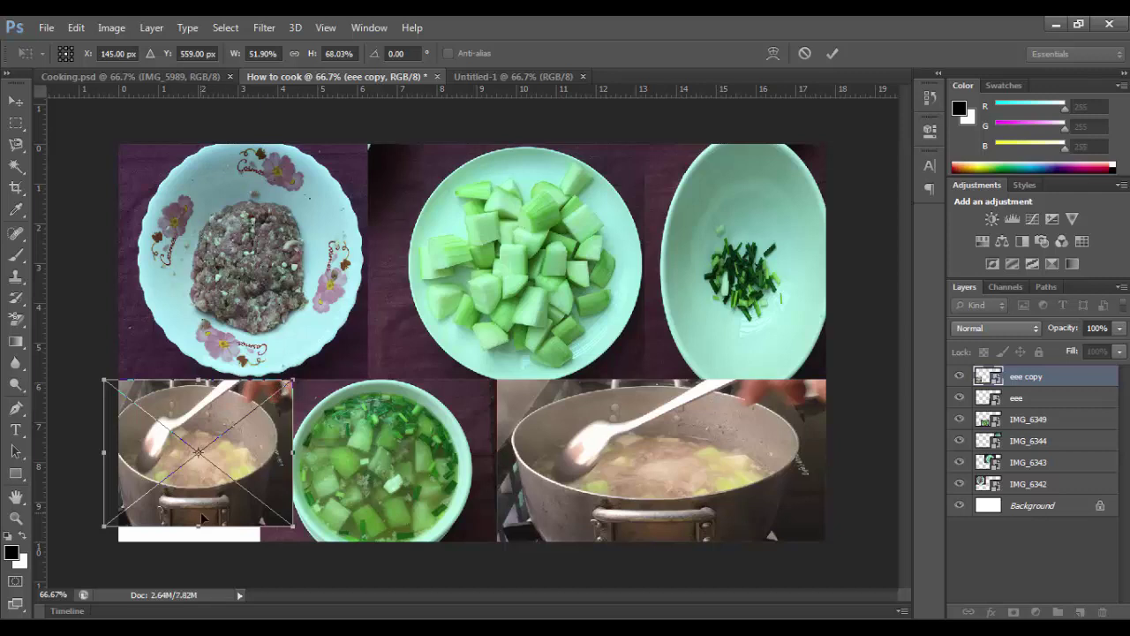
drag(198, 532, 198, 551)
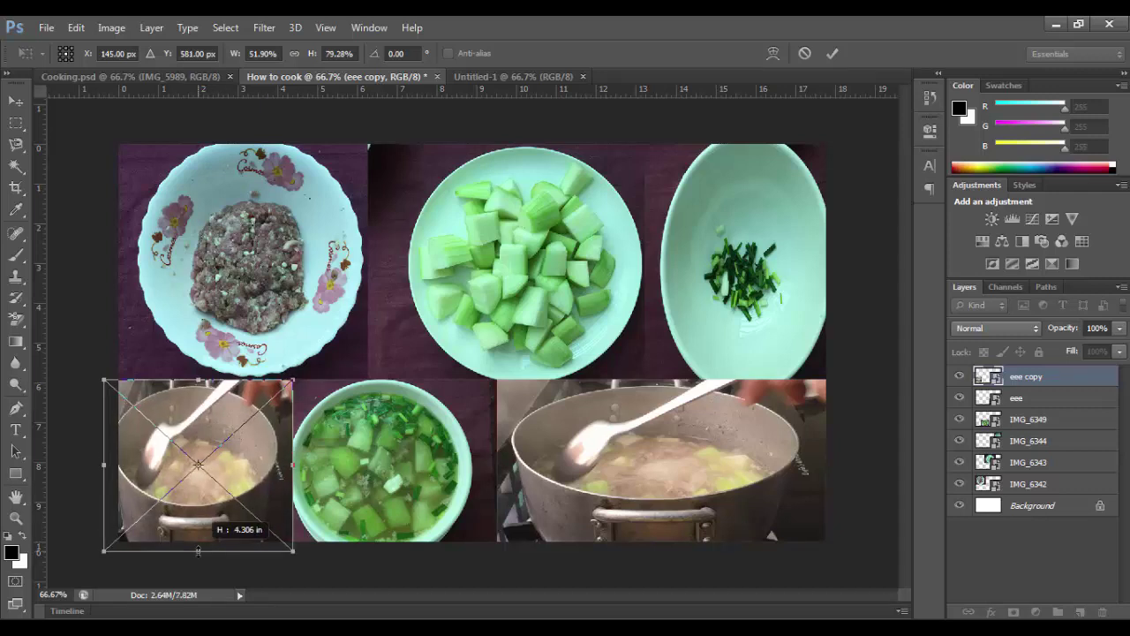
right_click(410, 436)
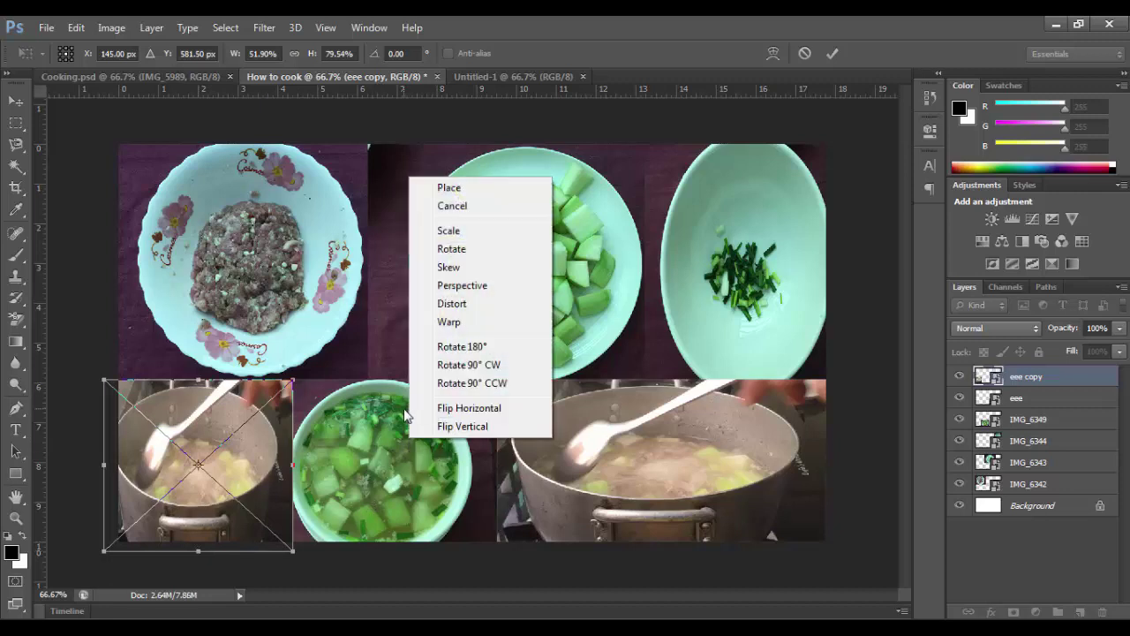
click(406, 415)
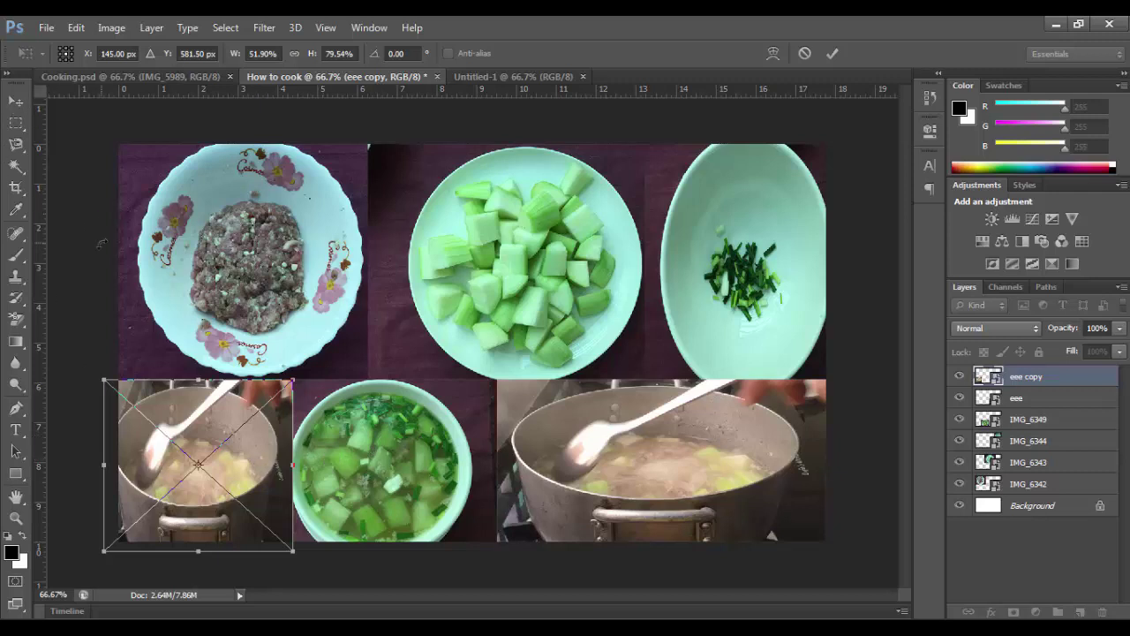
click(15, 100)
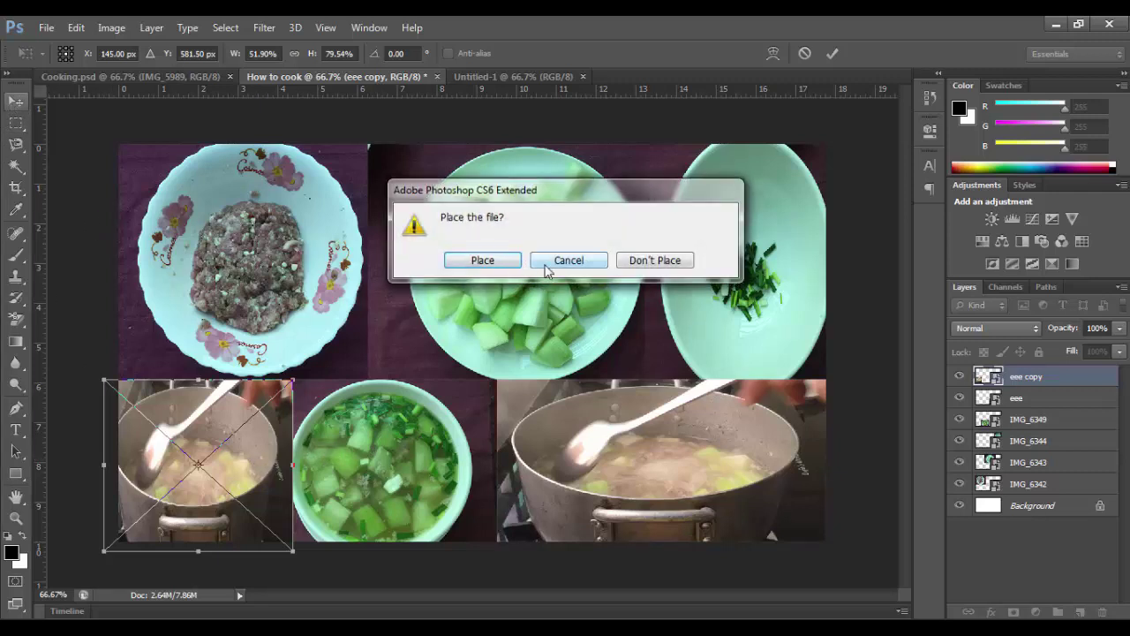
click(588, 265)
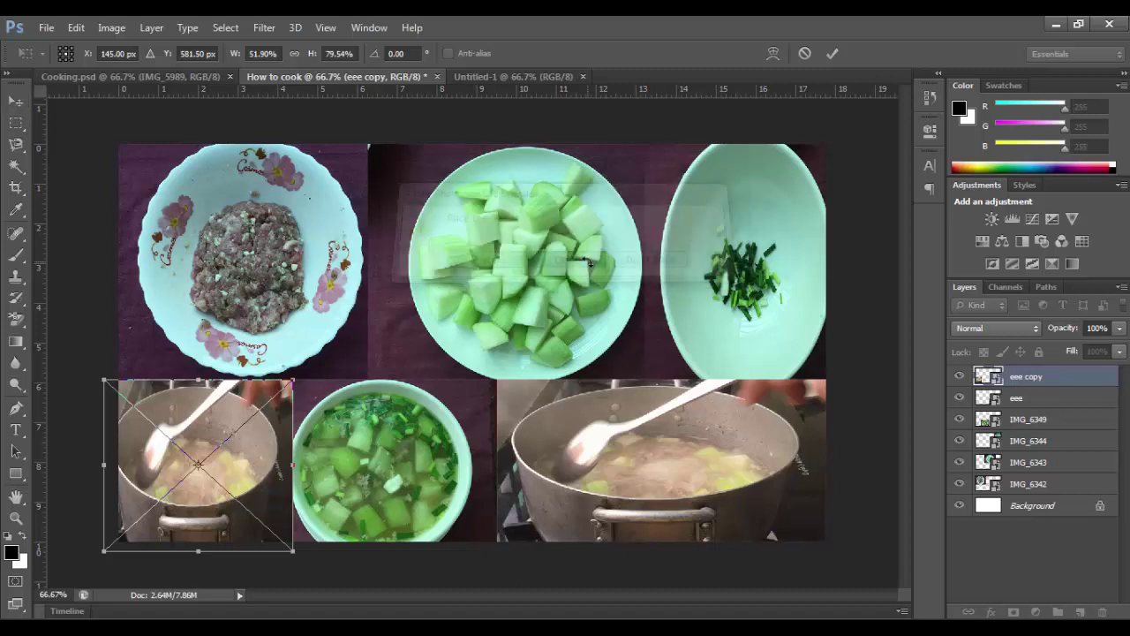
key(Return)
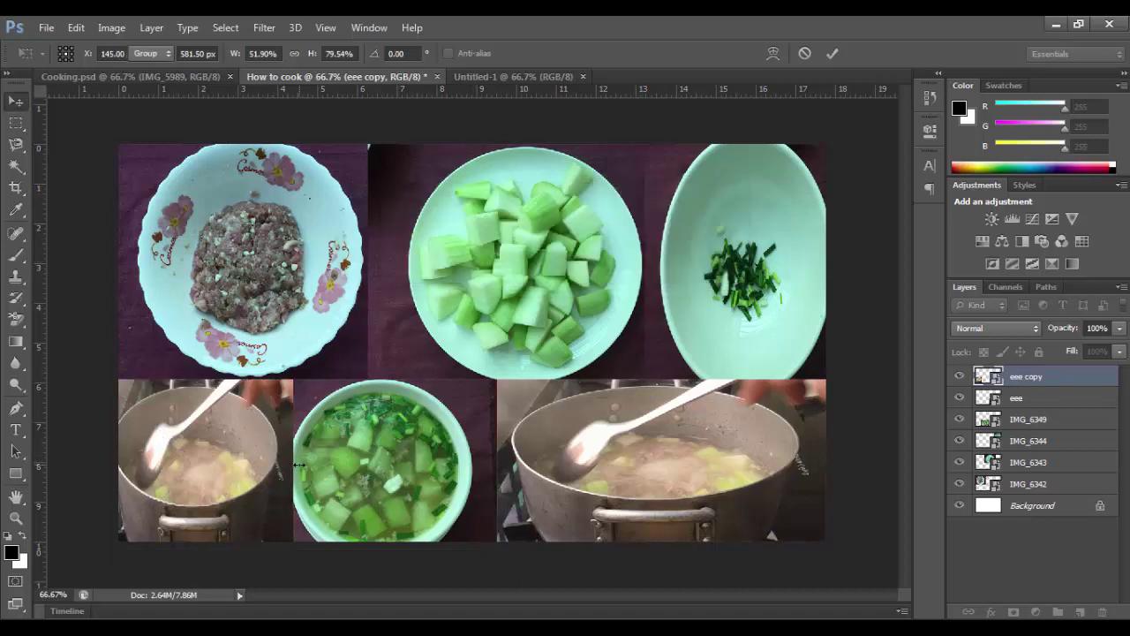
- Move the IMG_6349 soup bowl layer to the top and nudge it slightly right
right_click(412, 450)
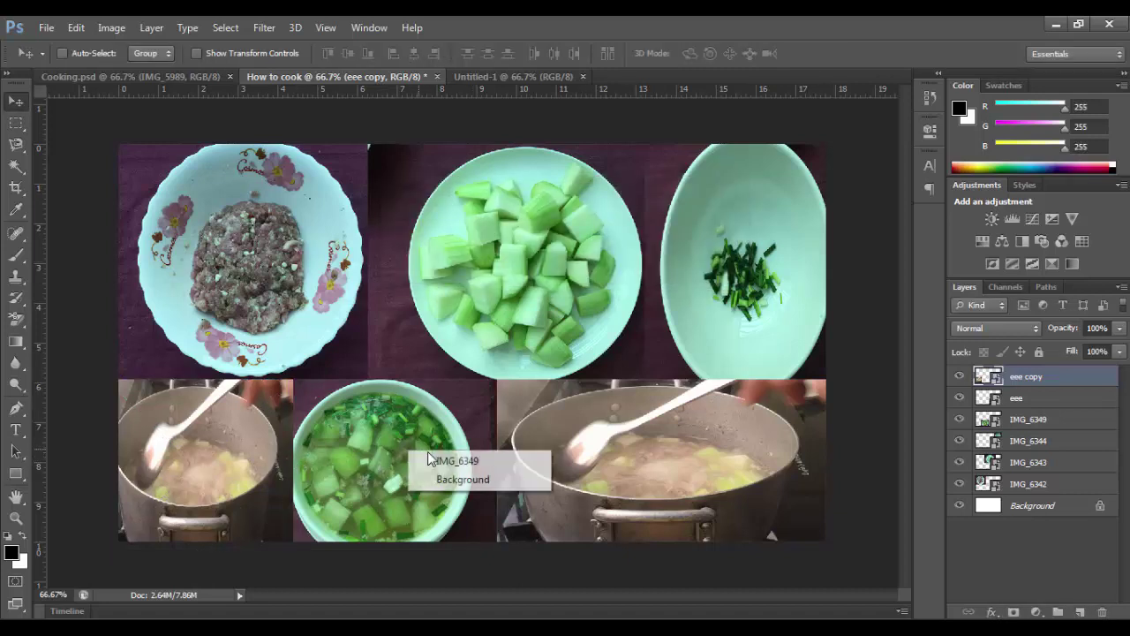
click(433, 458)
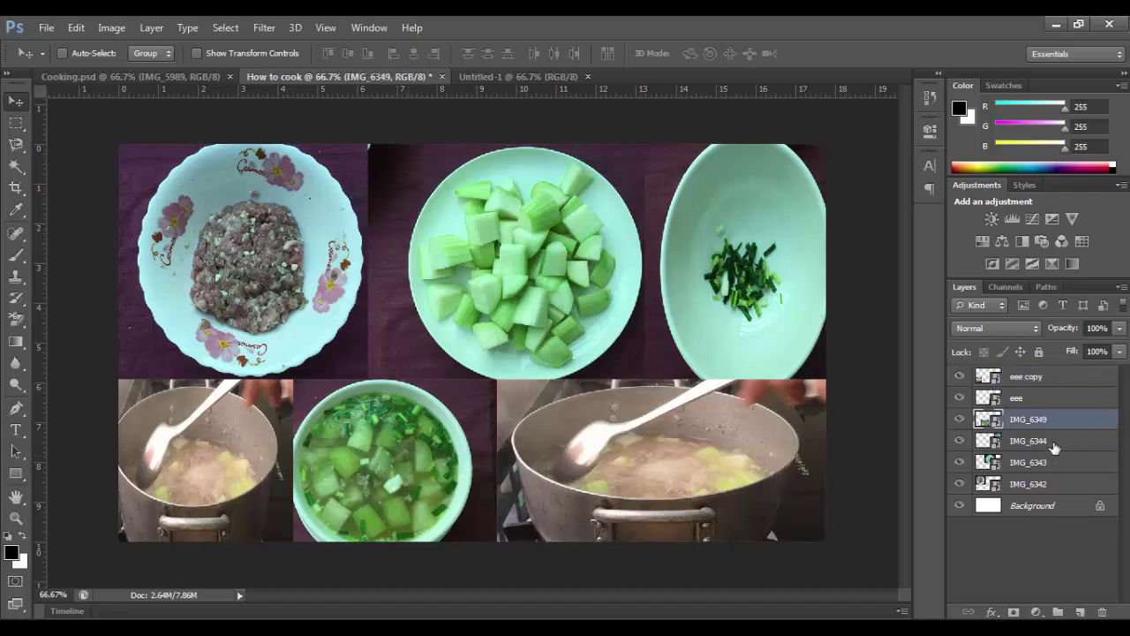
drag(1011, 428, 1002, 376)
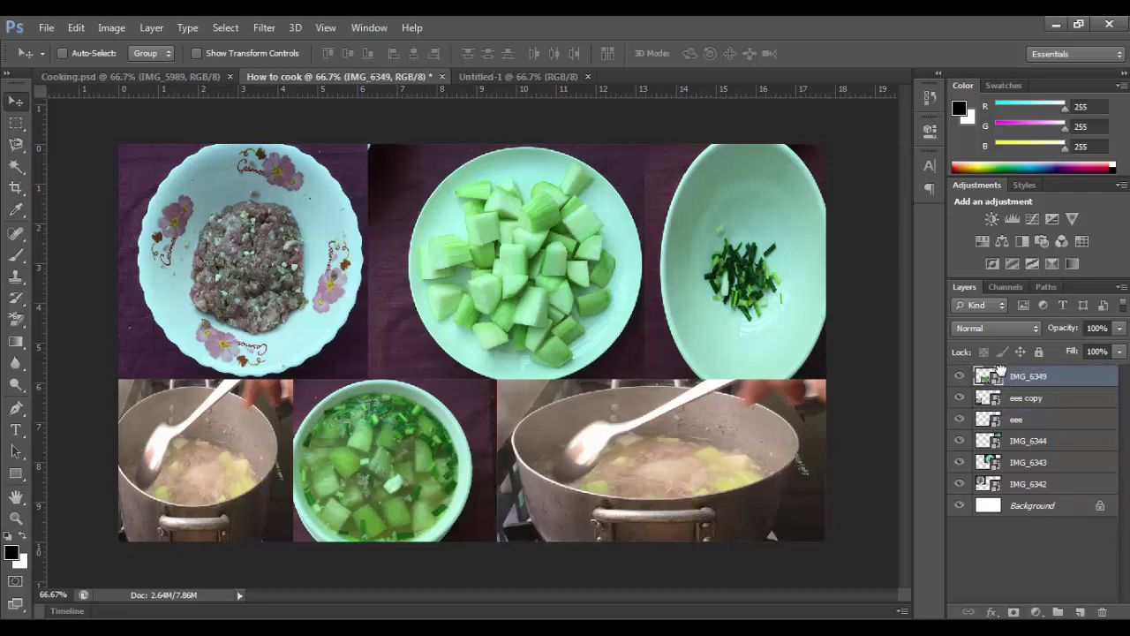
drag(434, 441, 443, 437)
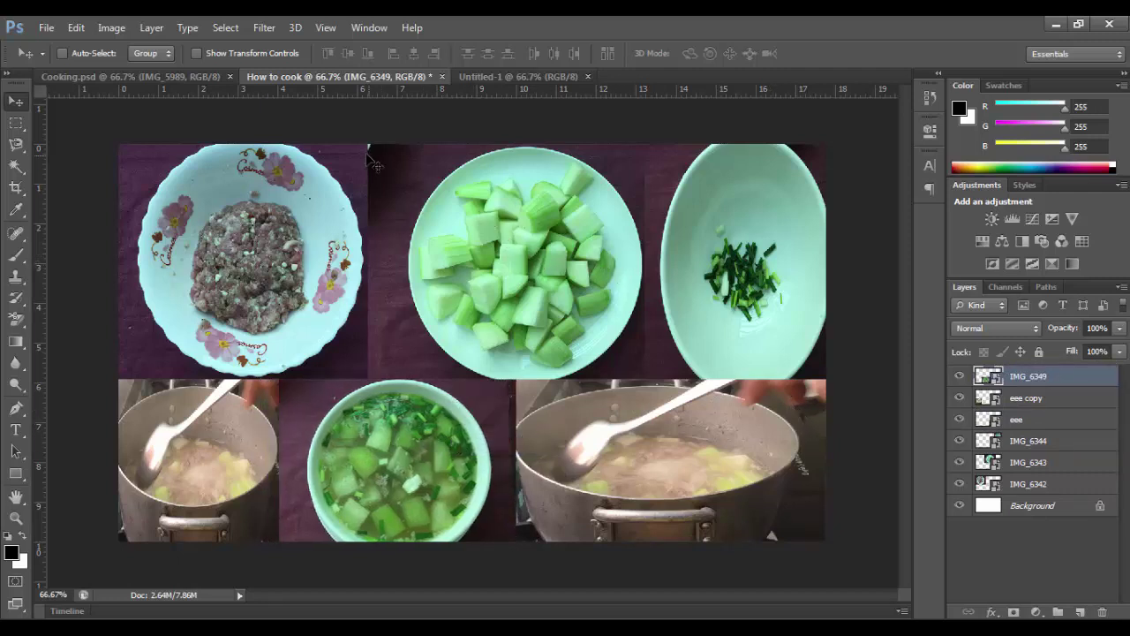
click(181, 76)
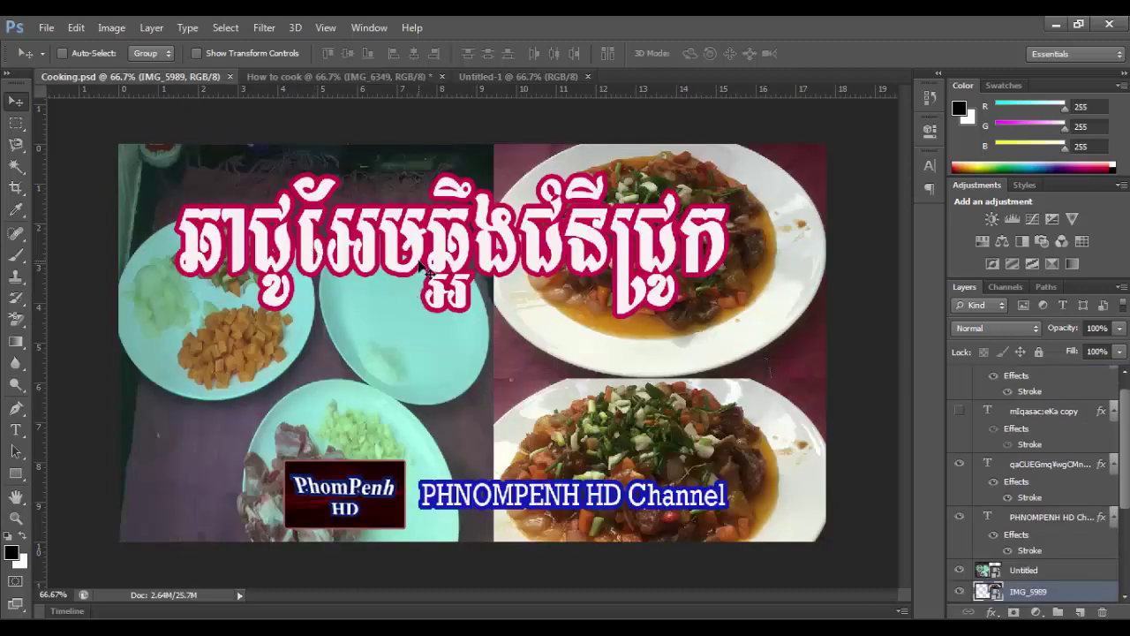
- Copy the Khmer title layer from Cooking.psd into the How to cook collage
right_click(420, 264)
click(458, 273)
drag(402, 228, 432, 82)
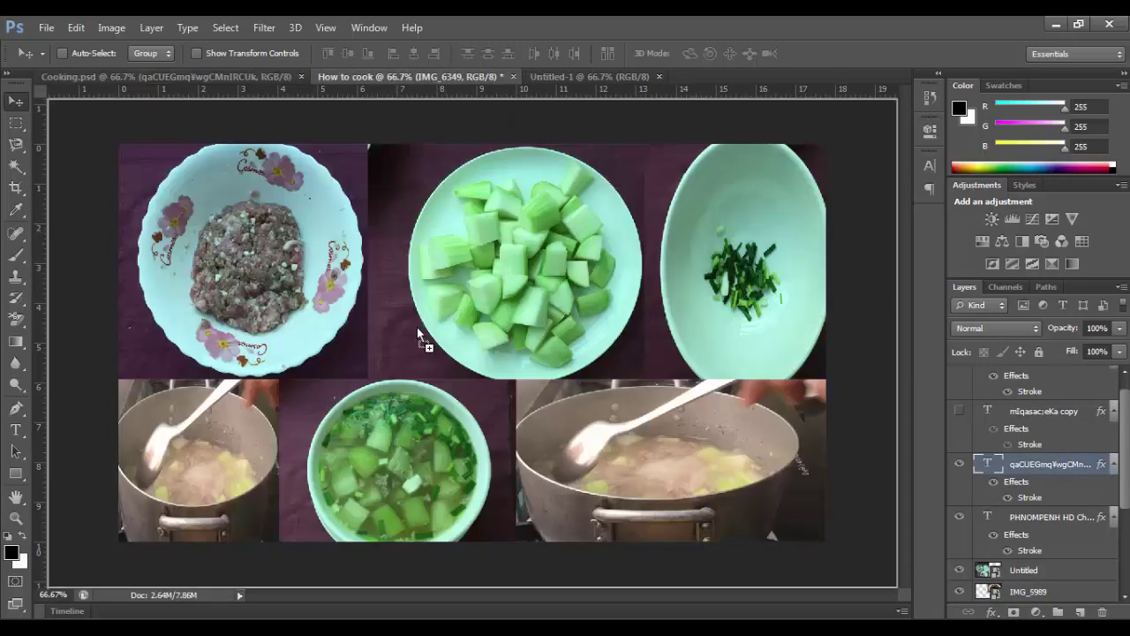
mouse_move(433, 82)
mouse_down()
mouse_move(405, 351)
mouse_move(398, 312)
mouse_up()
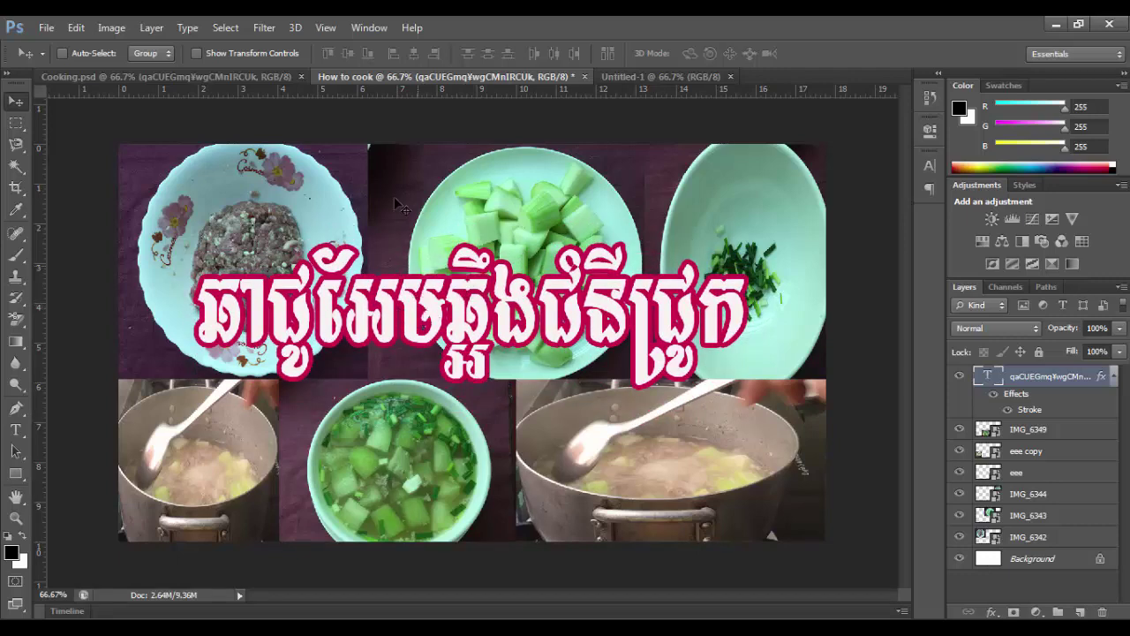
- Copy the PhomPenh HD logo (Layer 2) from Cooking.psd into the collage
click(259, 77)
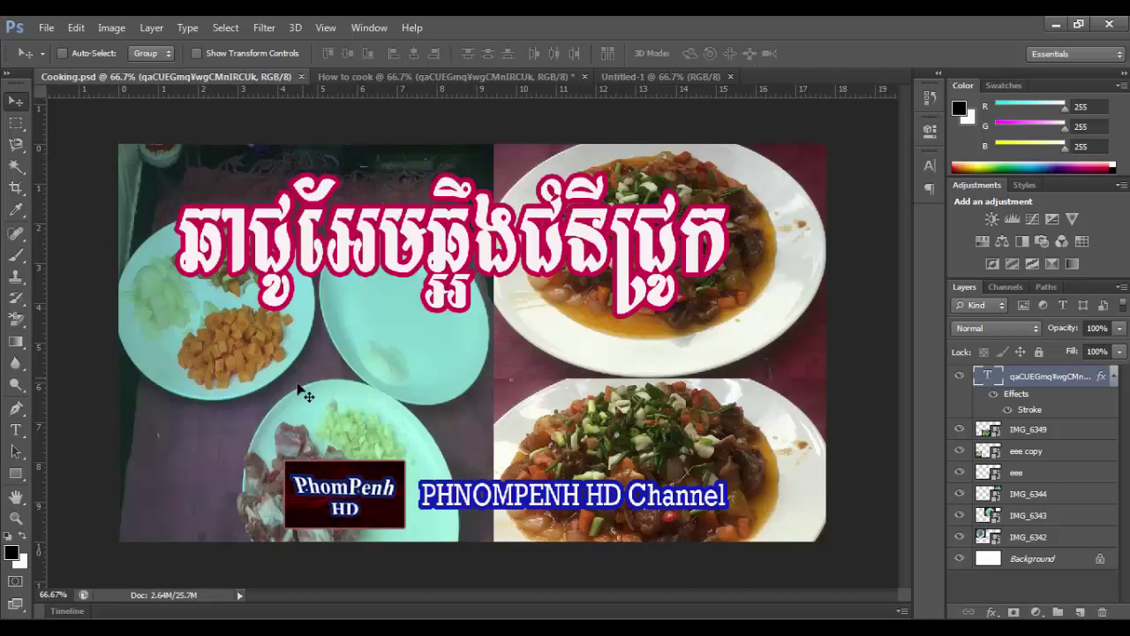
right_click(322, 487)
click(353, 492)
mouse_move(344, 495)
mouse_down()
mouse_move(351, 89)
mouse_move(288, 441)
mouse_move(282, 417)
mouse_up()
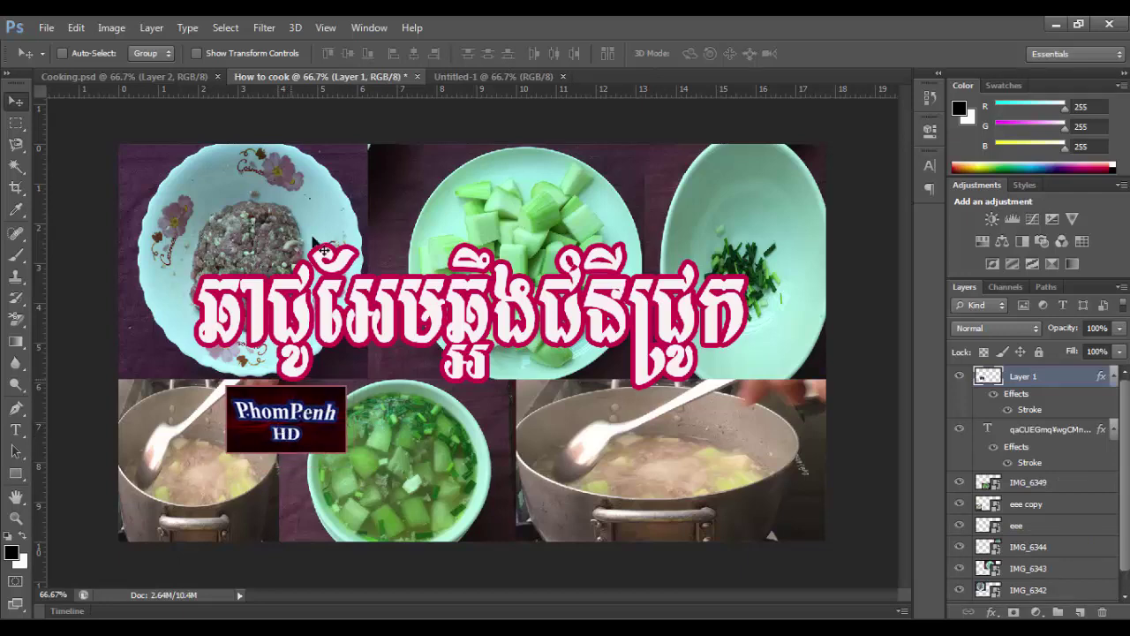
- Copy the PHNOMPENH HD Channel text layer from Cooking.psd into the collage
click(160, 77)
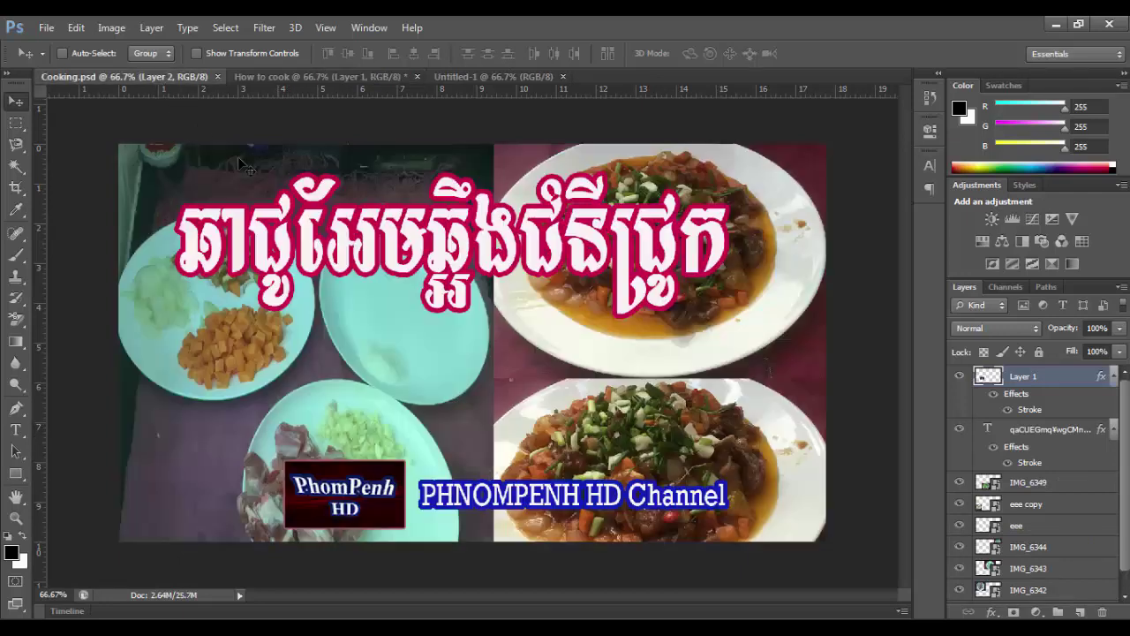
click(359, 79)
click(155, 83)
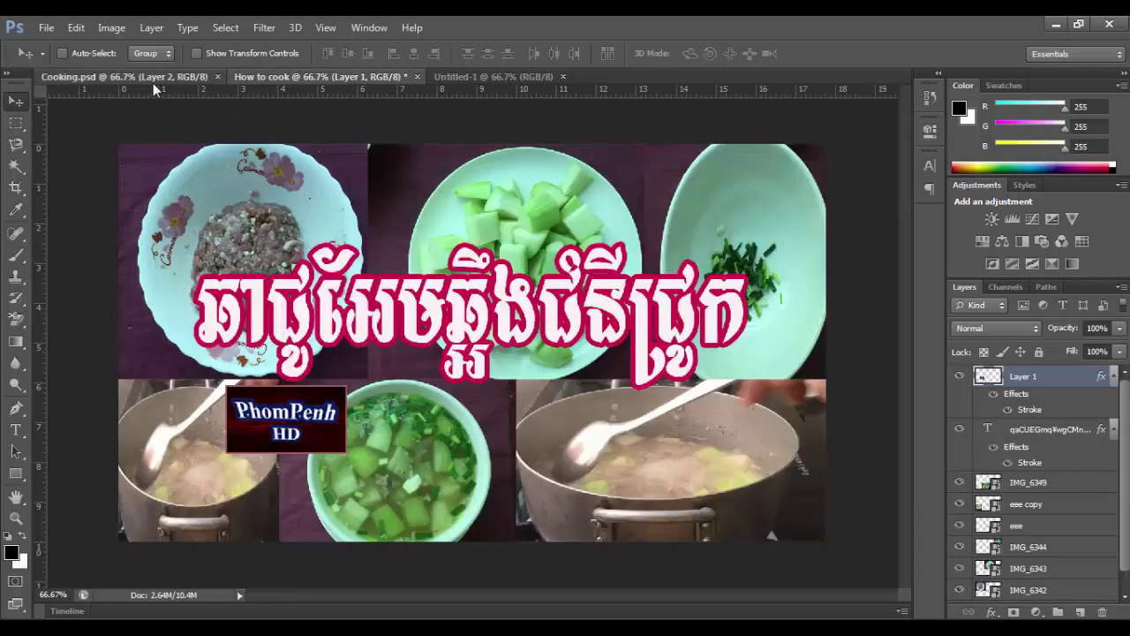
right_click(532, 510)
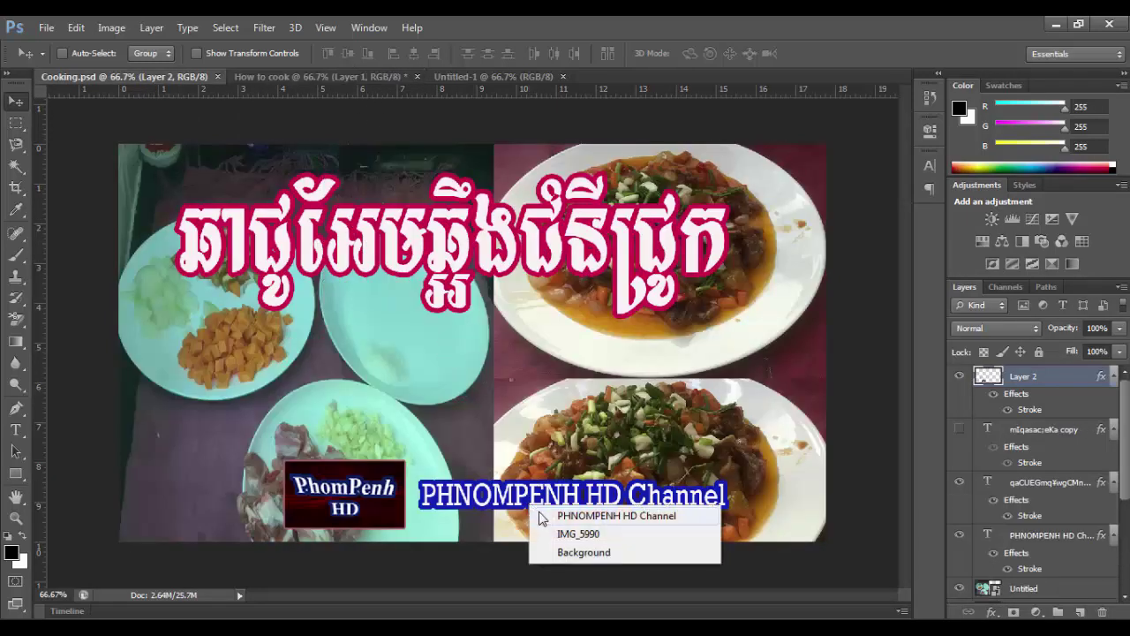
click(534, 514)
mouse_move(532, 510)
mouse_down()
mouse_move(362, 79)
mouse_move(430, 304)
mouse_up()
drag(472, 441, 476, 439)
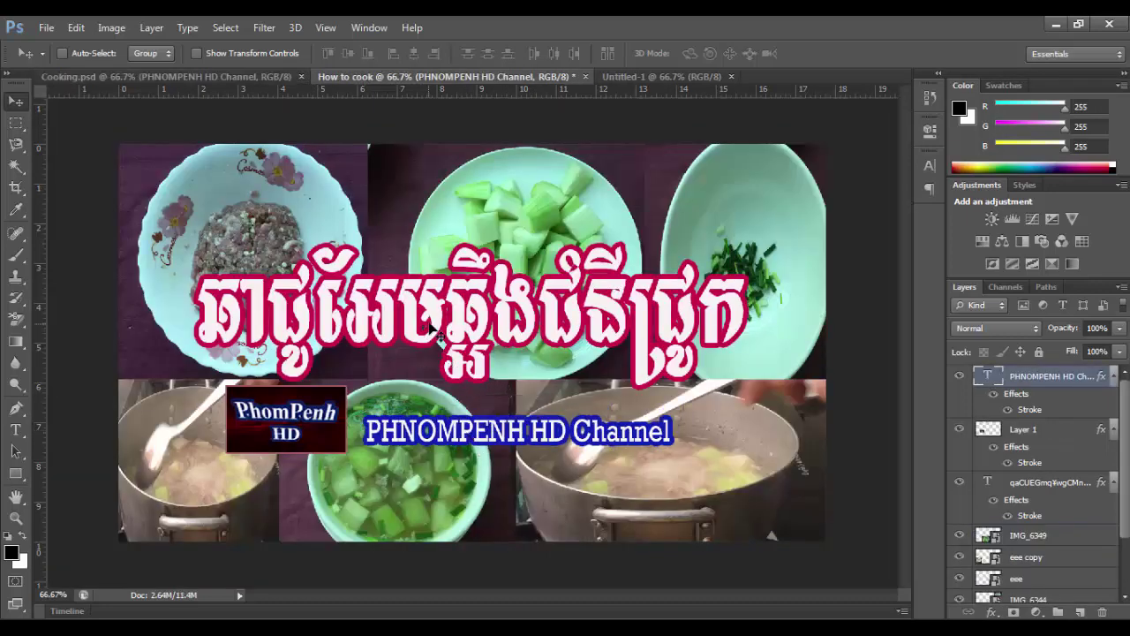
- Select Photoshop's Type tool and close the IMG_6348 clip in Windows Media Player
click(17, 432)
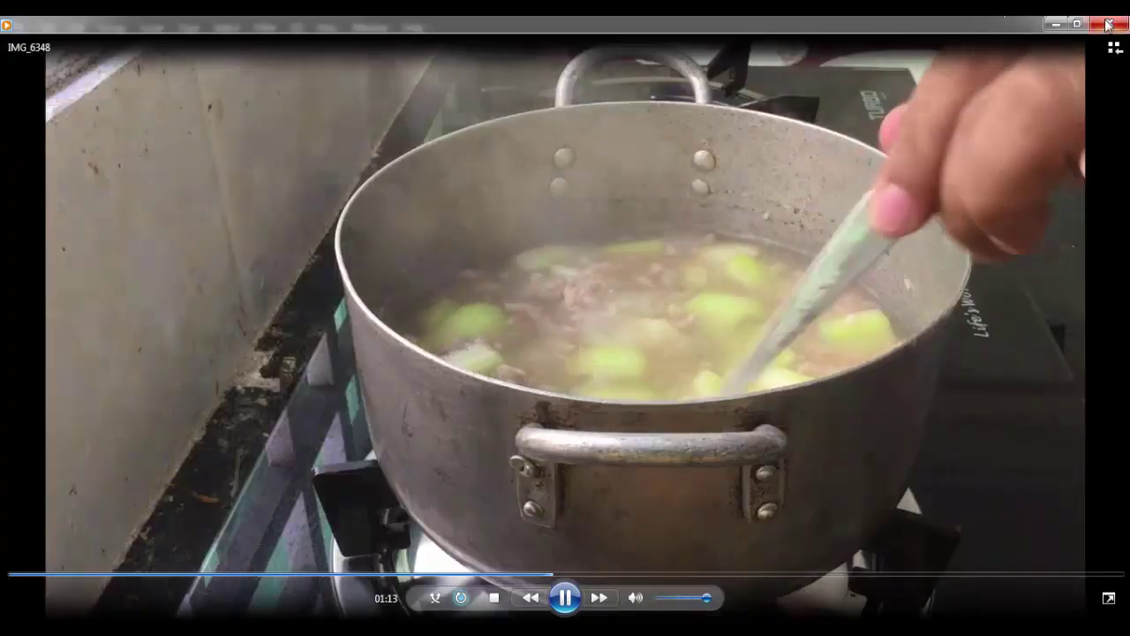
click(1108, 25)
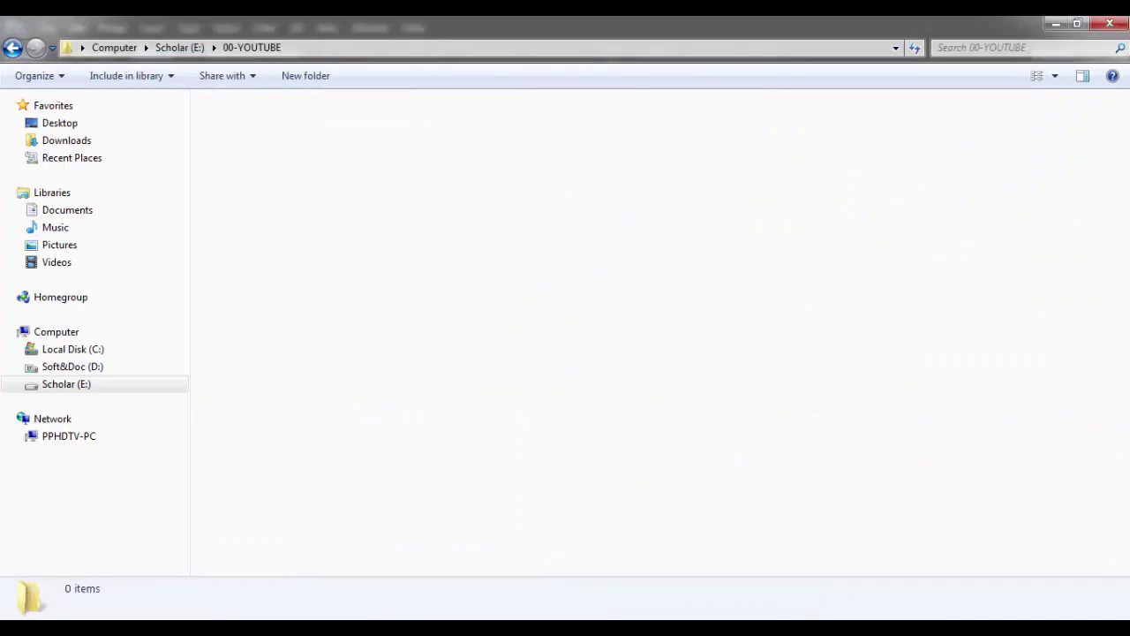
- Play Ehrling - No Worries from the Youtube Sound Effect folder at roughly 44 volume
double_click(380, 189)
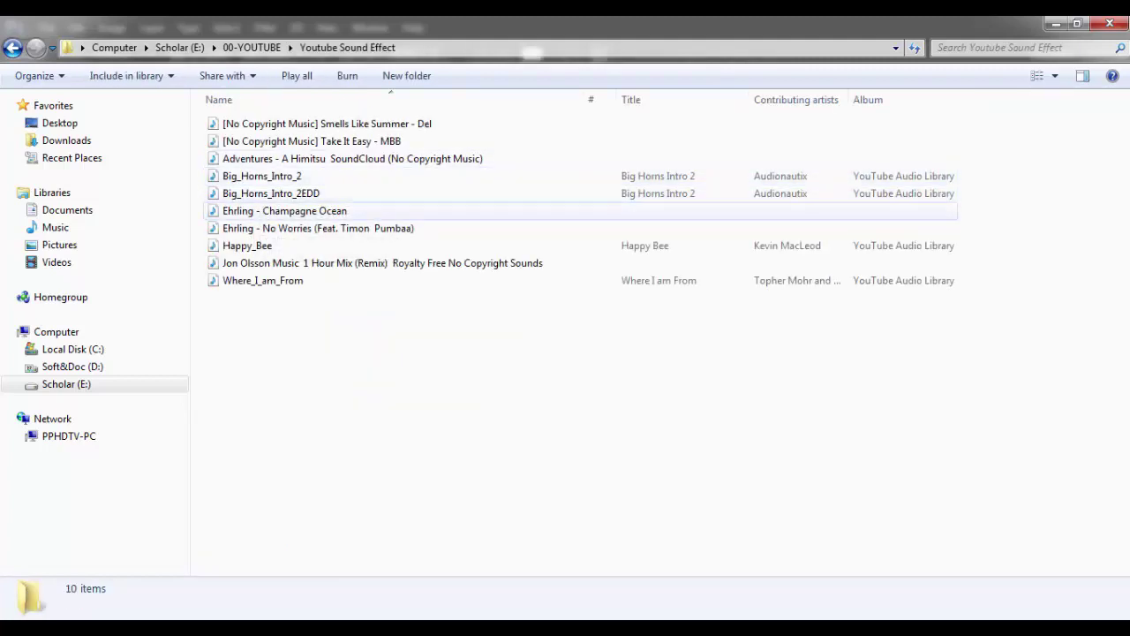
click(318, 227)
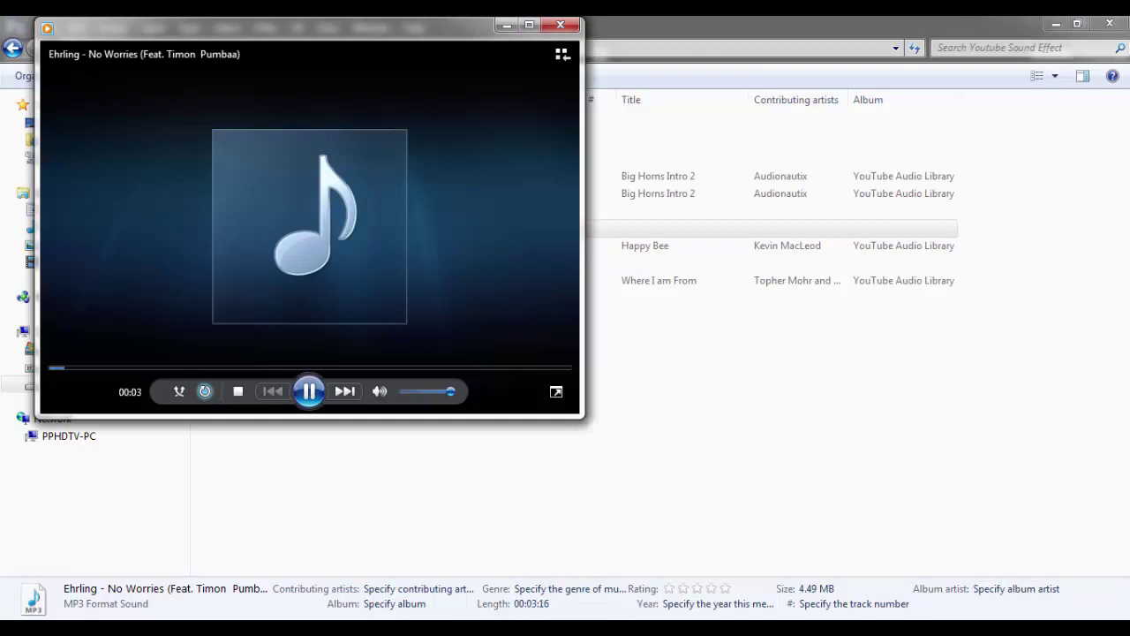
click(1006, 627)
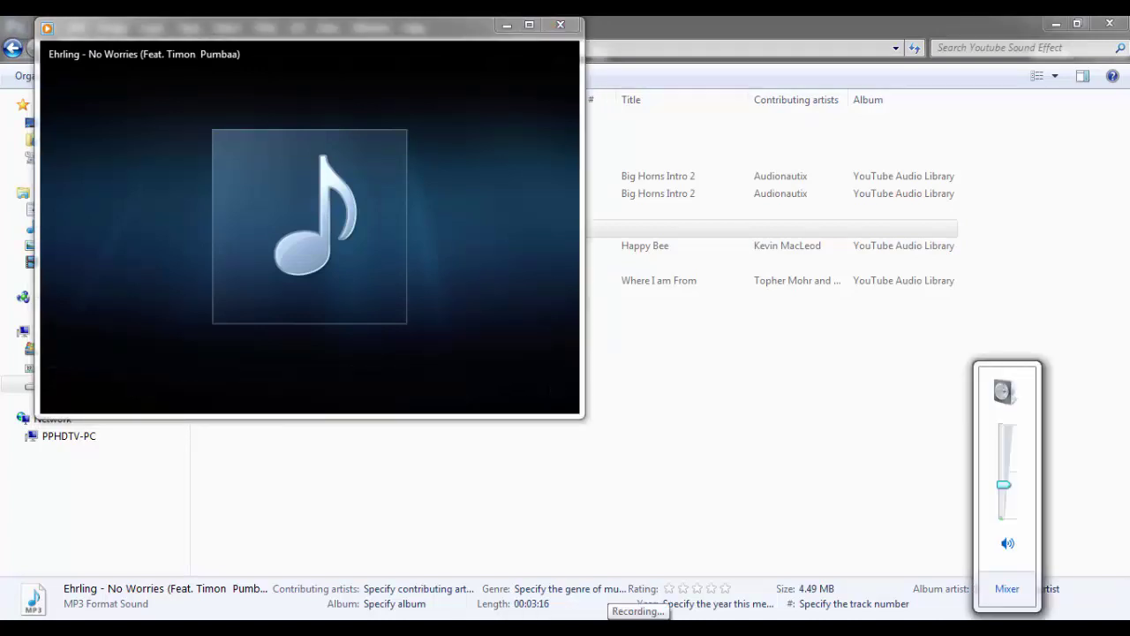
drag(1003, 485, 1004, 476)
- Close the volume control and erase the old Khmer title text in the collage
key(Escape)
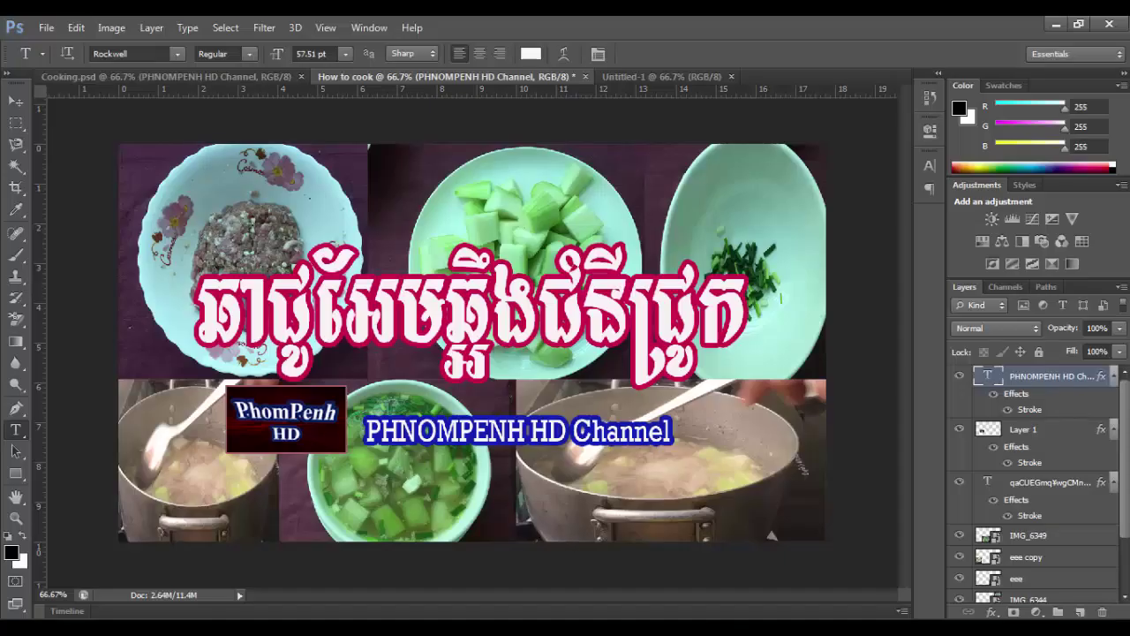
click(744, 300)
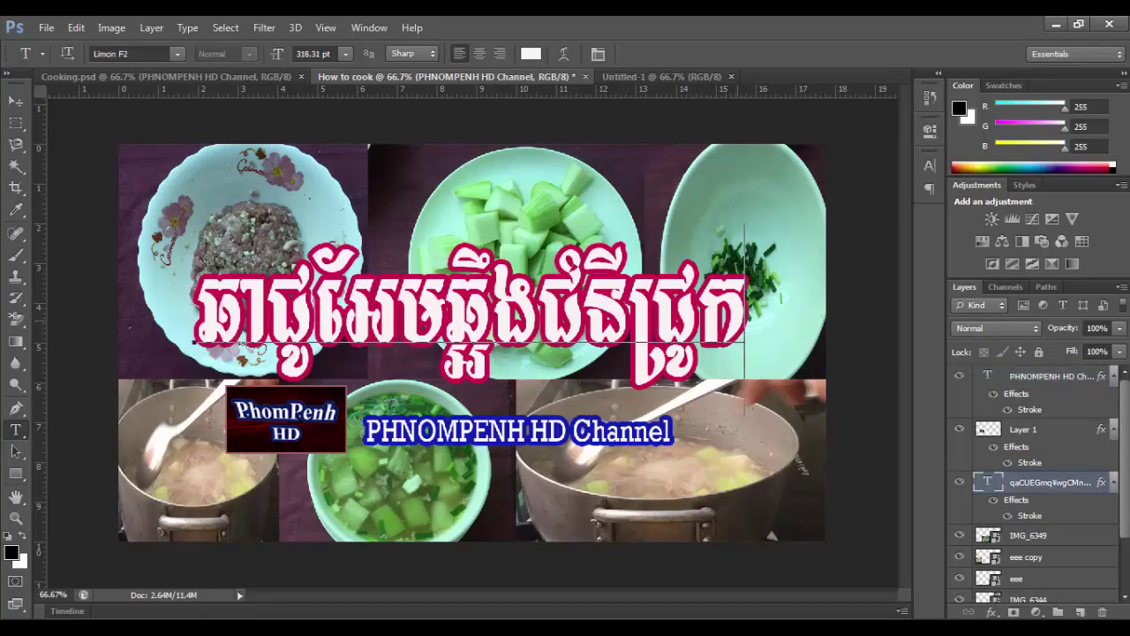
key(BackSpace)
key(BackSpace)
key(BackSpace)
key(BackSpace)
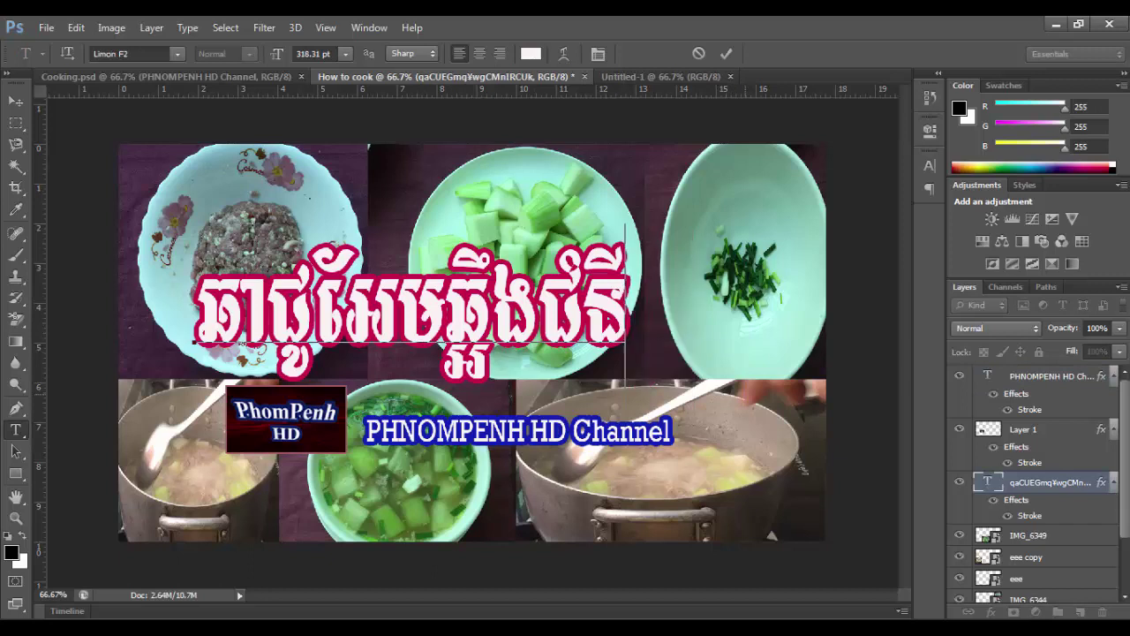
key(BackSpace)
key(BackSpace)
key(BackSpace)
key(BackSpace)
key(BackSpace)
key(BackSpace)
key(BackSpace)
key(BackSpace)
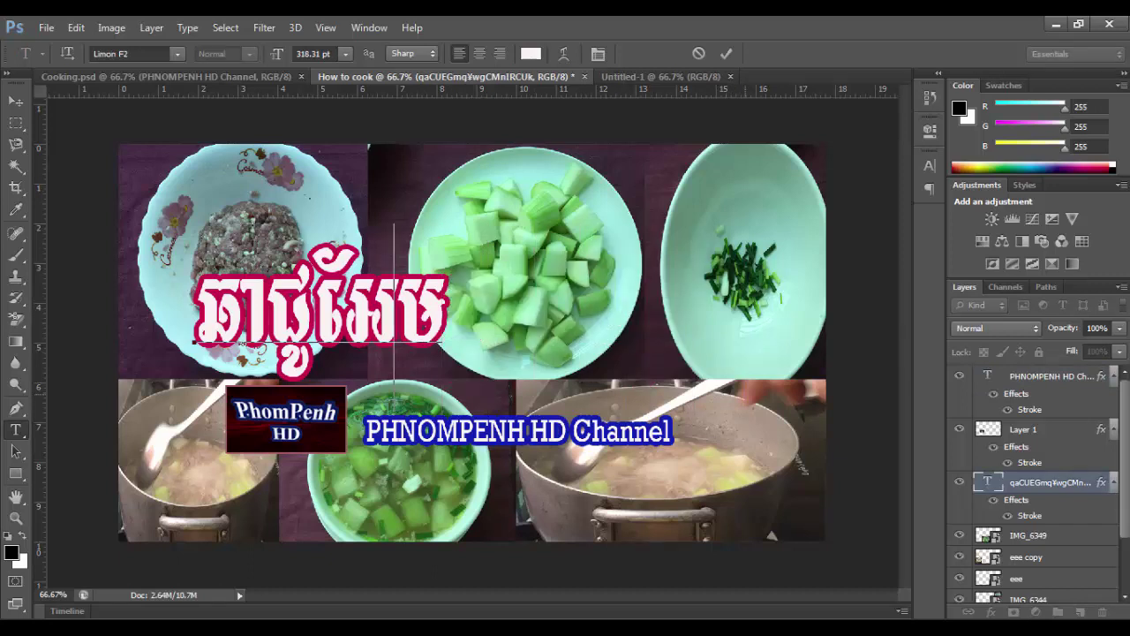
key(BackSpace)
key(BackSpace)
key(BackSpace)
key(BackSpace)
key(BackSpace)
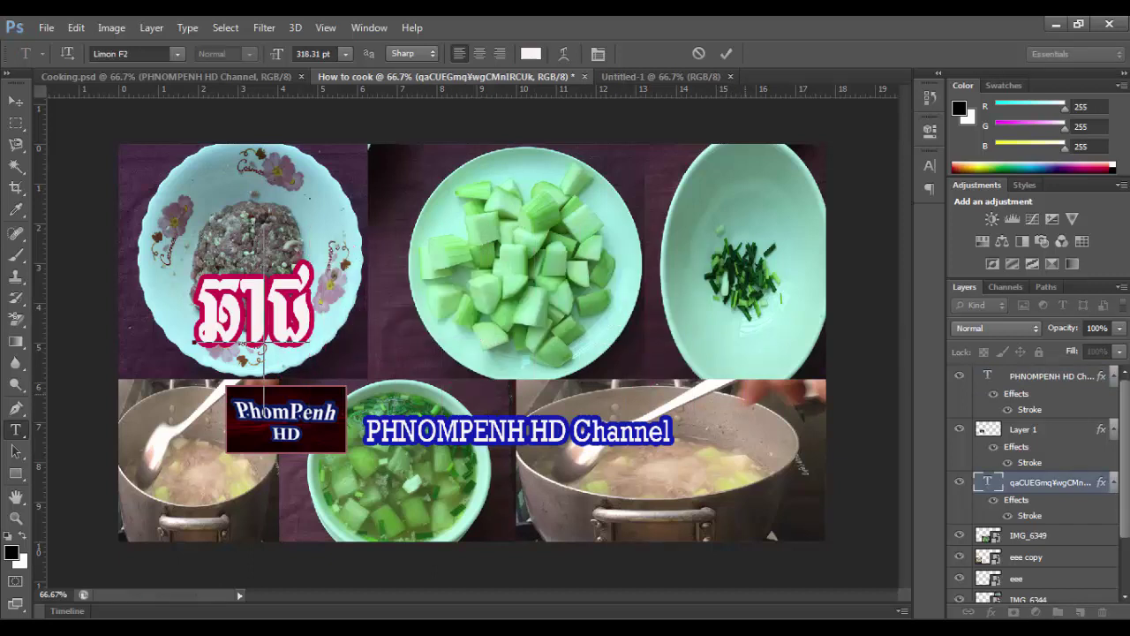
key(BackSpace)
key(BackSpace)
key(BackSpace)
- Type the new Khmer title word របៀប into the title layer
text(ឆ)
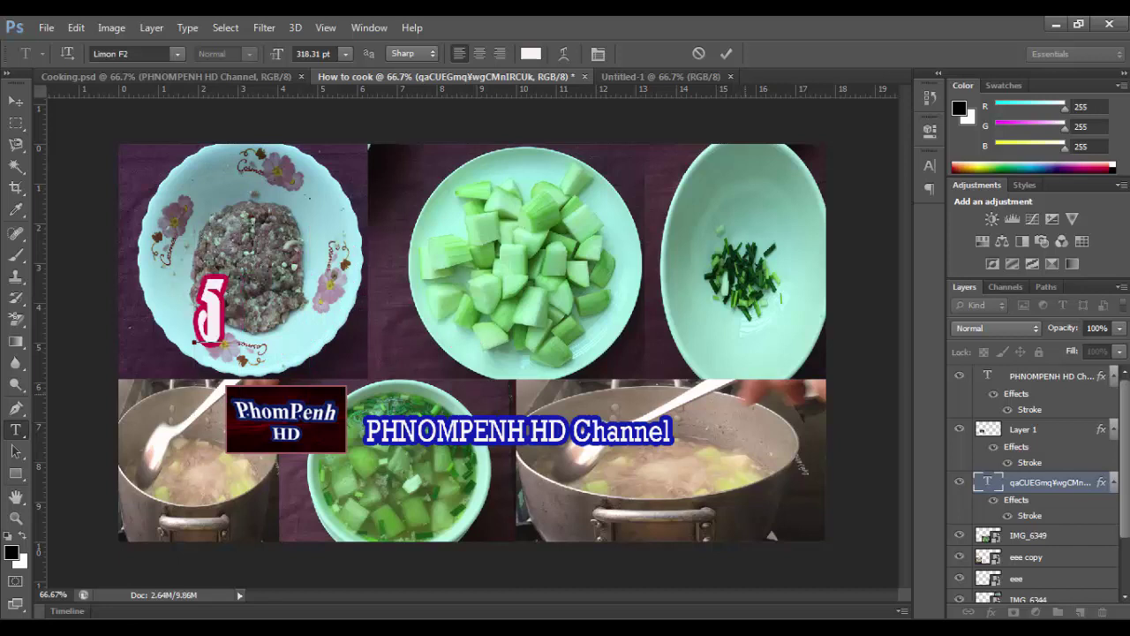
text(របស)
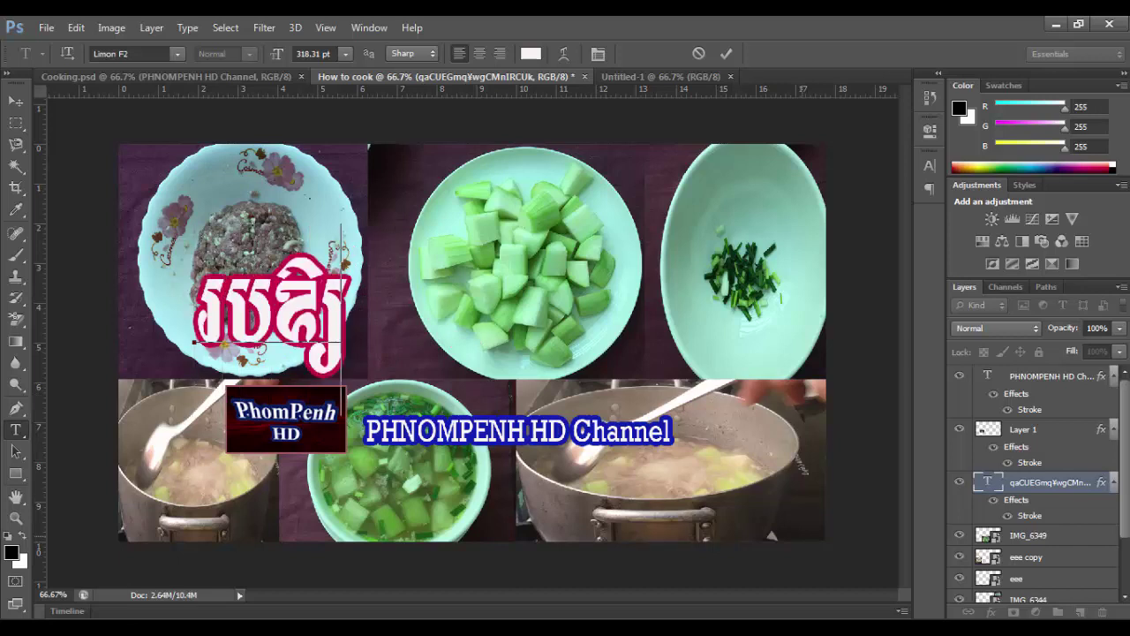
key(BackSpace)
key(BackSpace)
key(BackSpace)
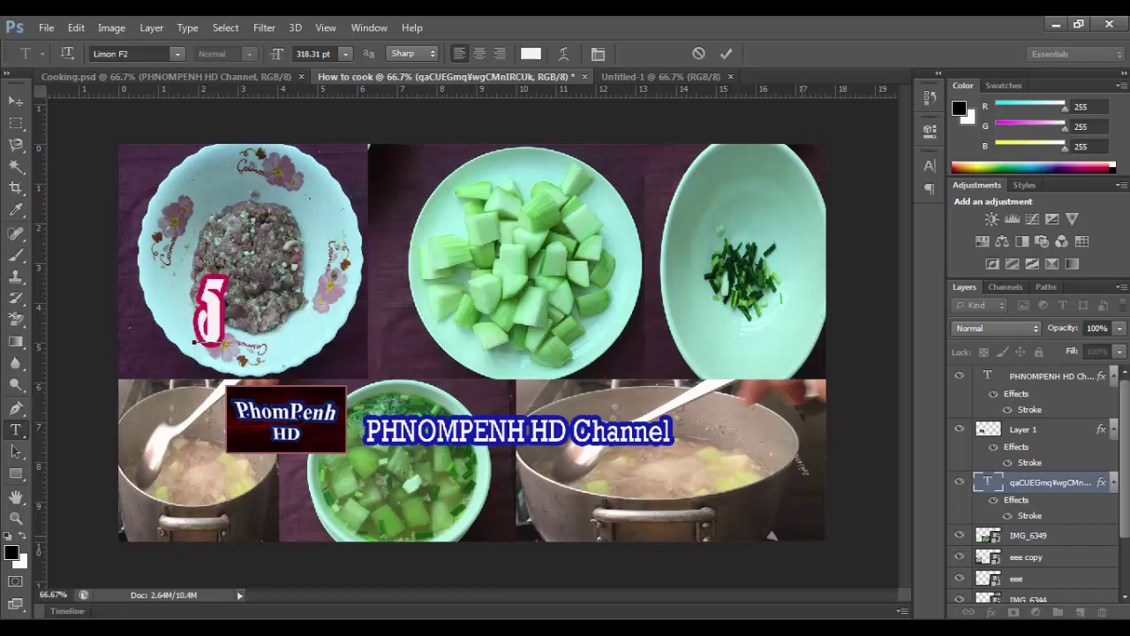
text(ចច)
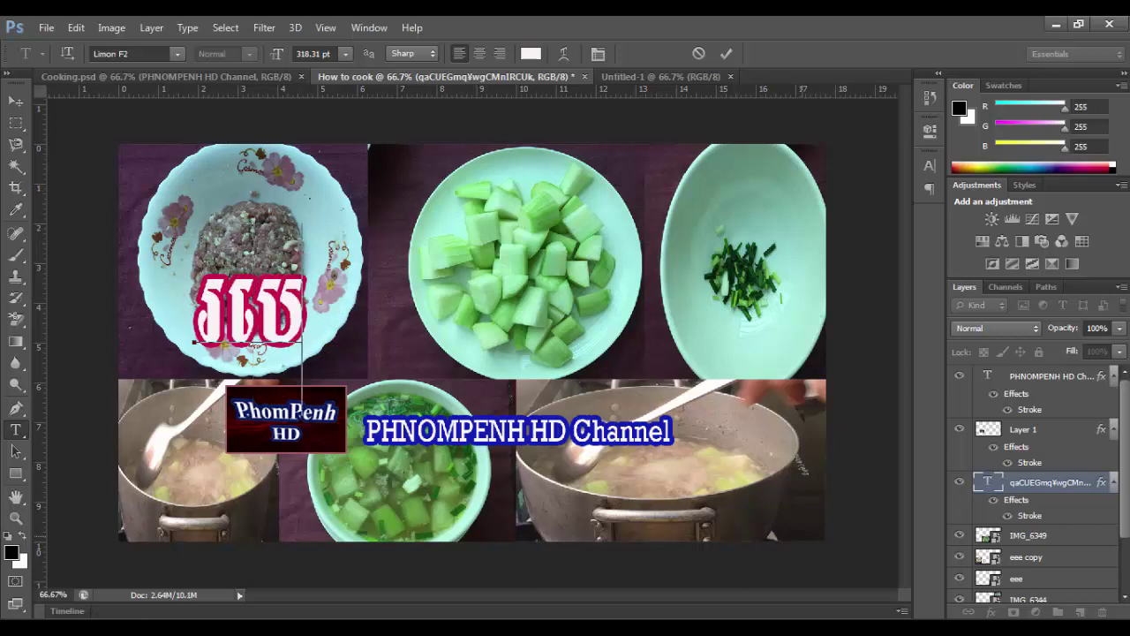
text(ៀ)
key(BackSpace)
text(ៀប)
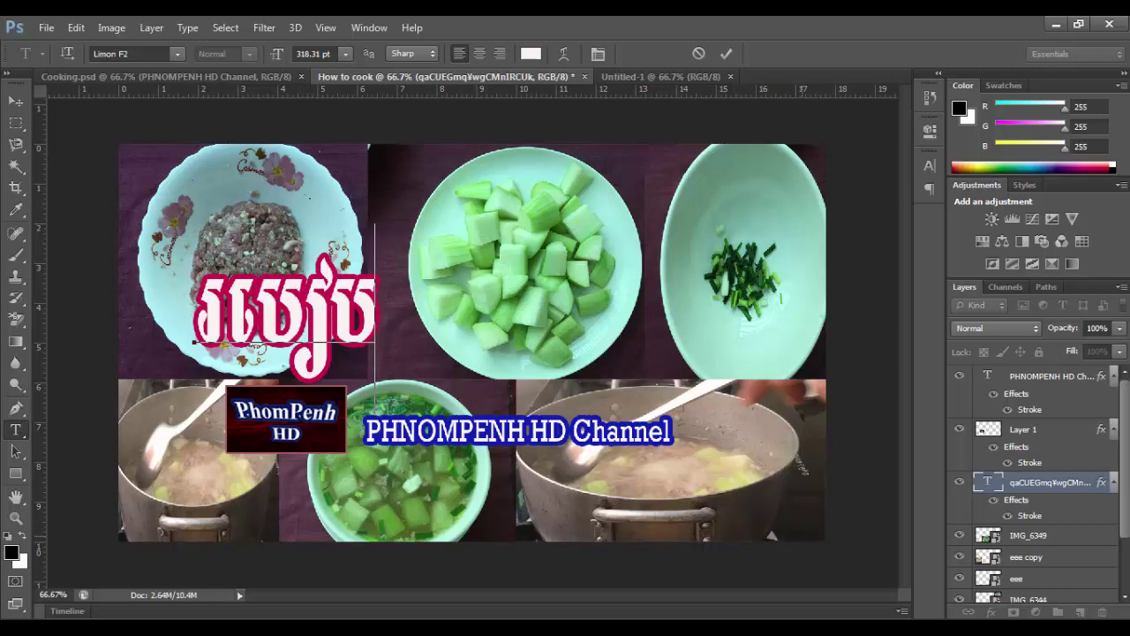
text(សេ)
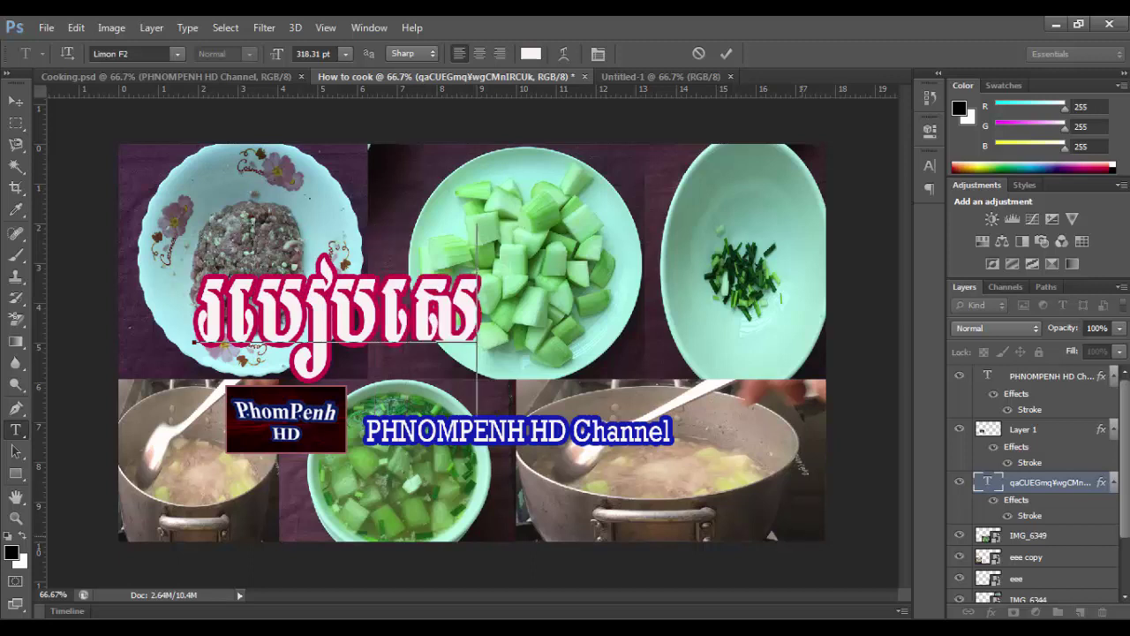
text(ា)
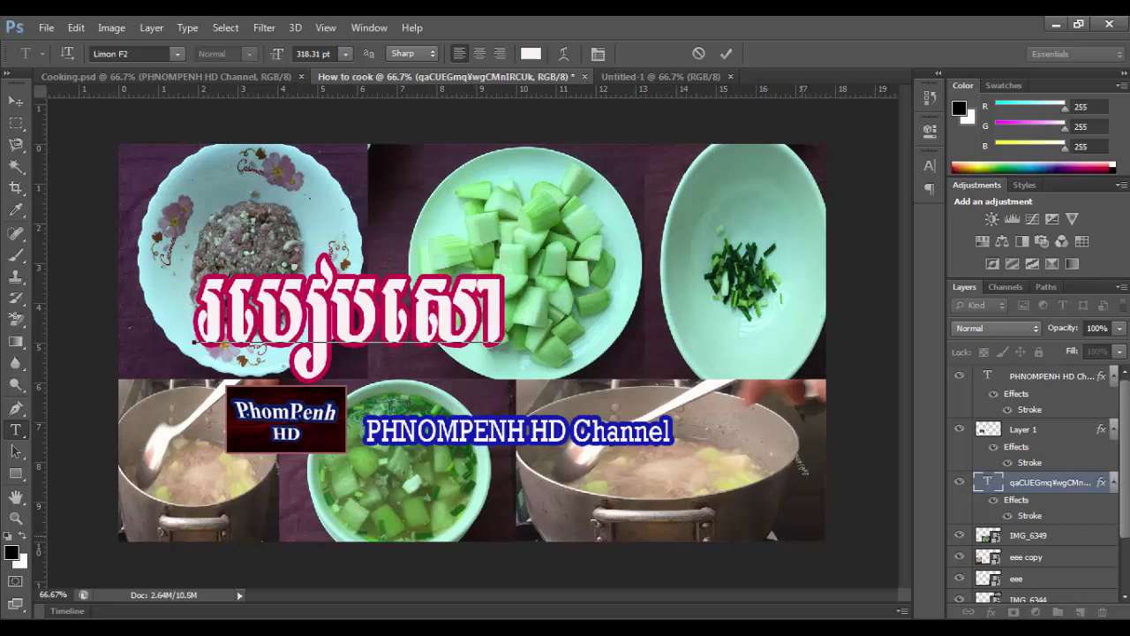
key(BackSpace)
text(ញ)
key(BackSpace)
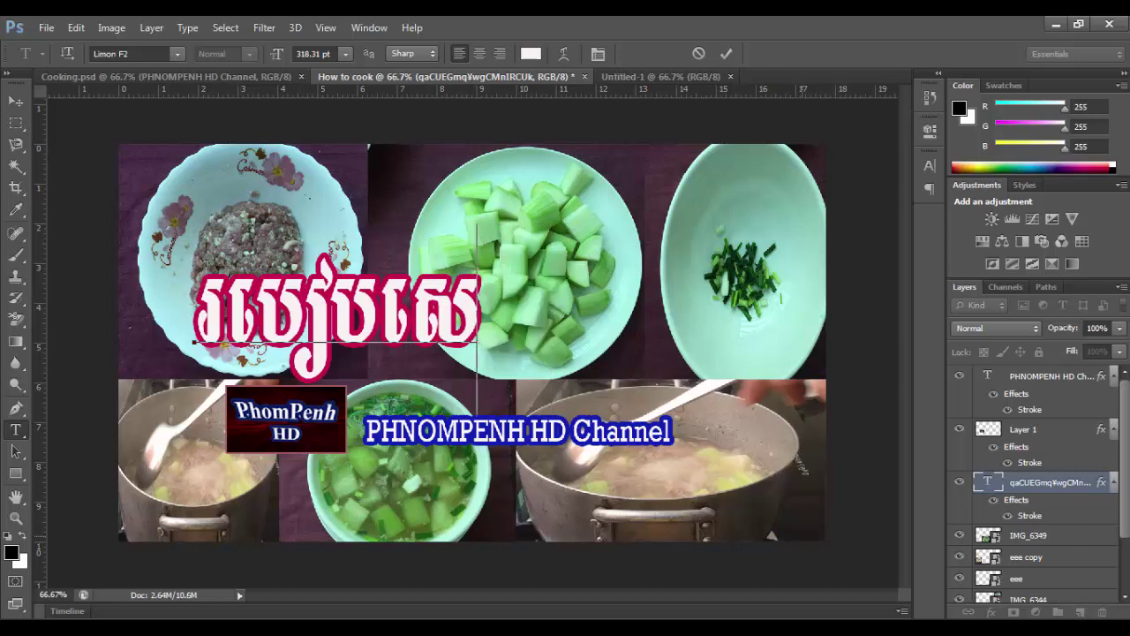
key(BackSpace)
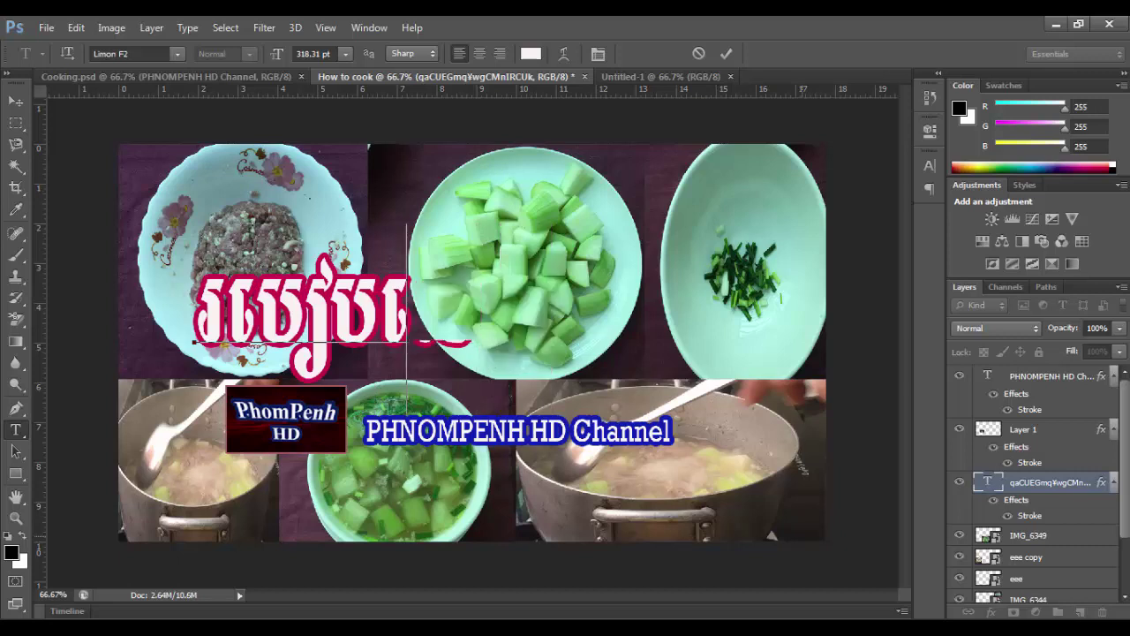
key(BackSpace)
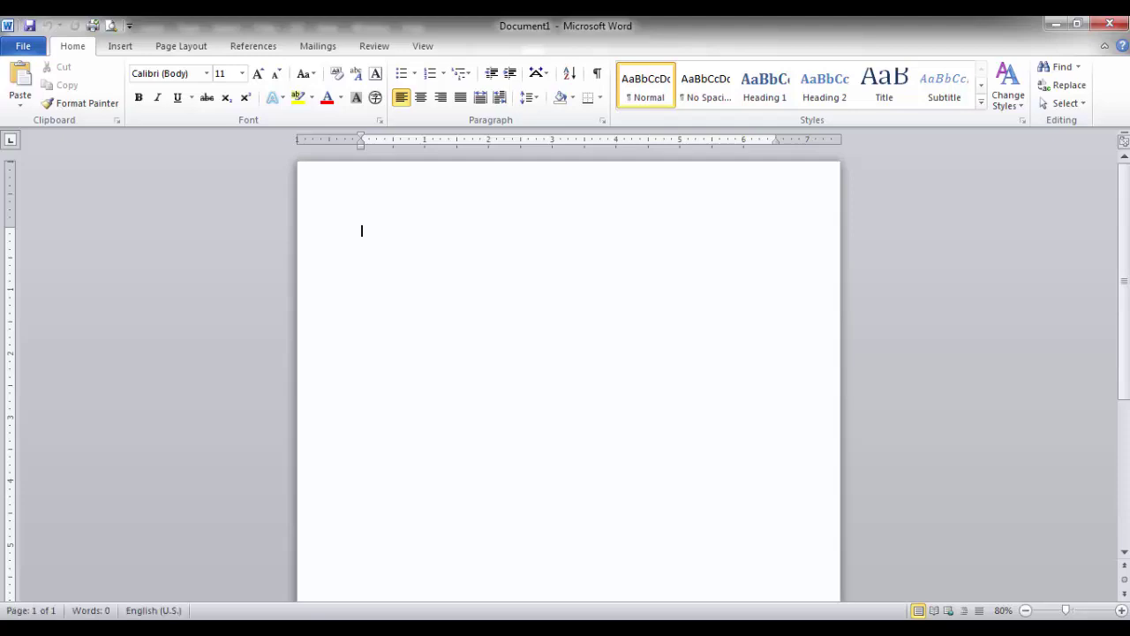
- Set the blank Word document to Limon R1 and type the first Khmer character
ctrl+scroll(565, 380, up, 2)
ctrl+scroll(565, 380, up, 5)
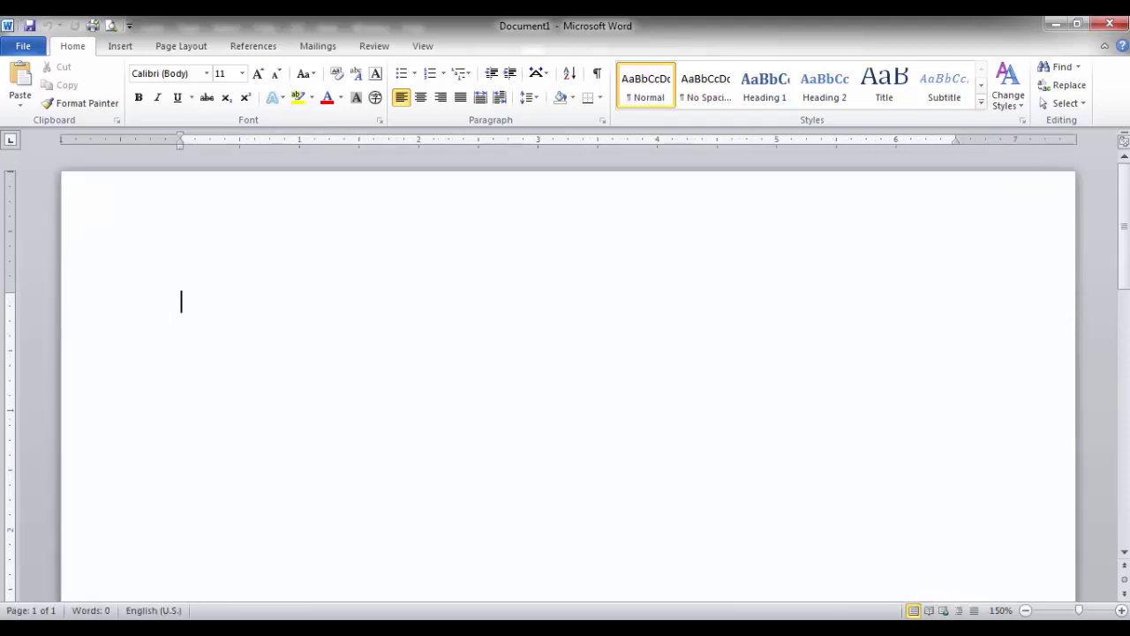
ctrl+scroll(565, 379, up, 3)
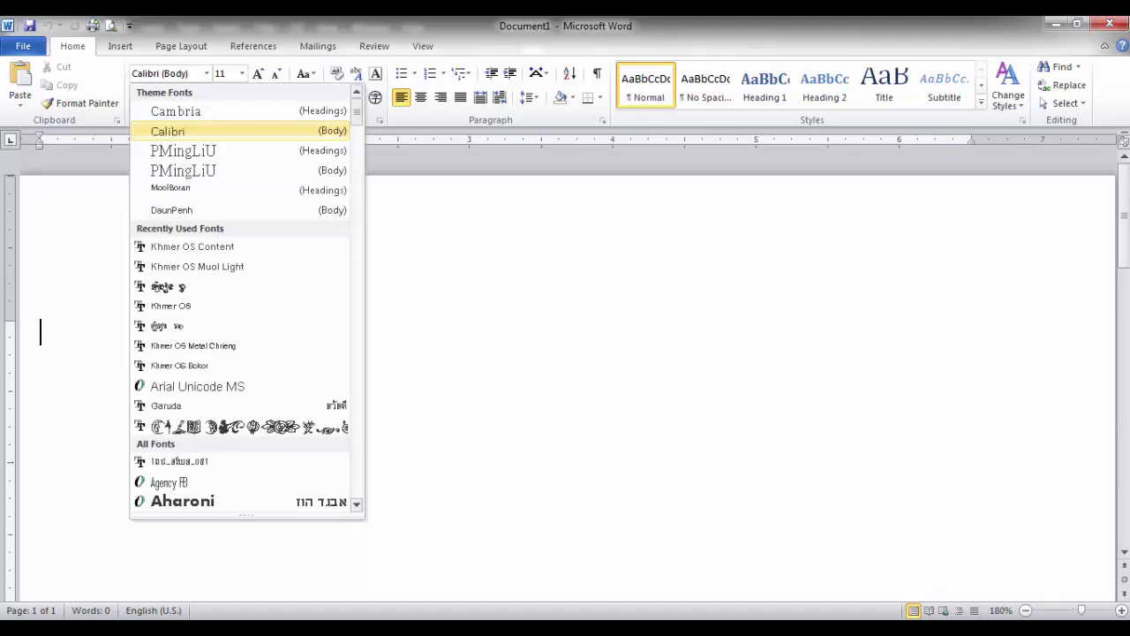
scroll(239, 280, down, 20)
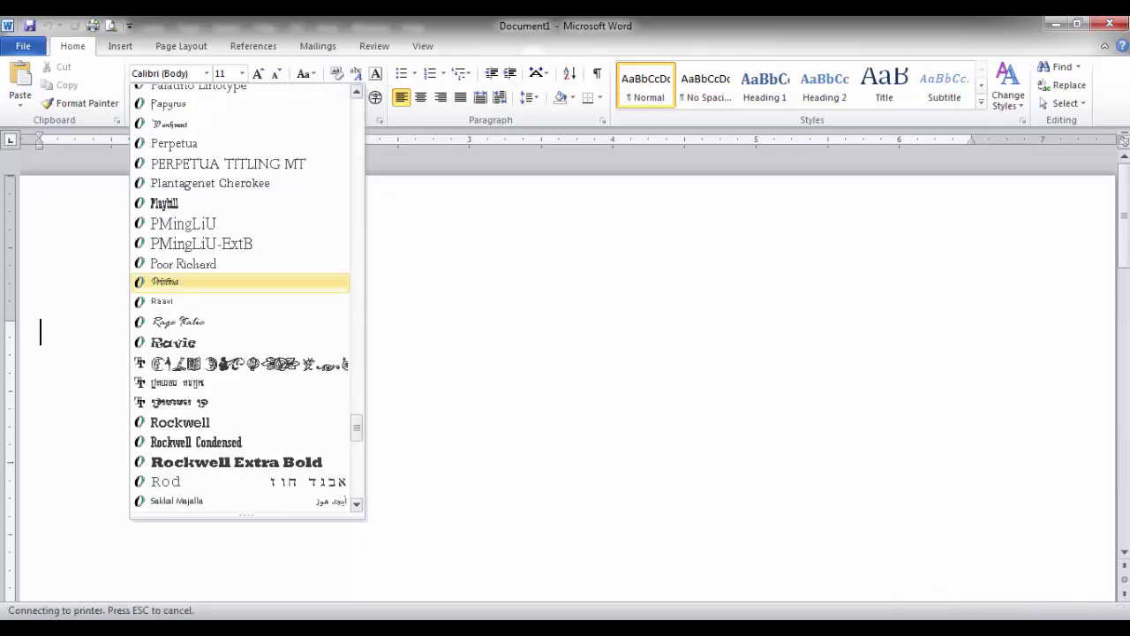
scroll(239, 281, up, 20)
scroll(238, 281, up, 1)
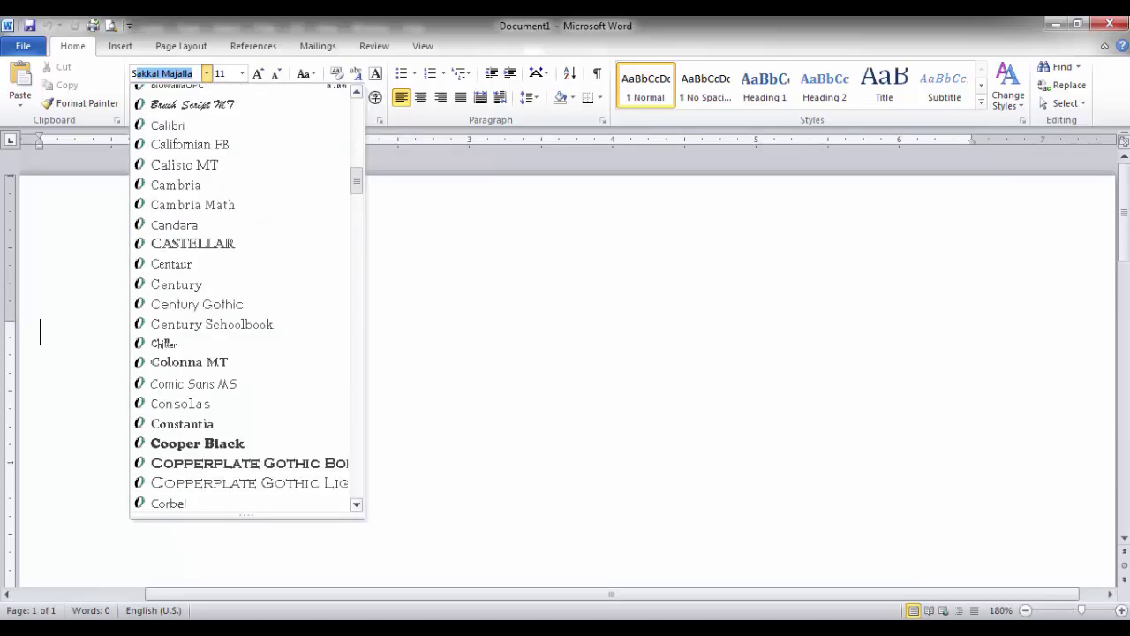
scroll(239, 281, up, 10)
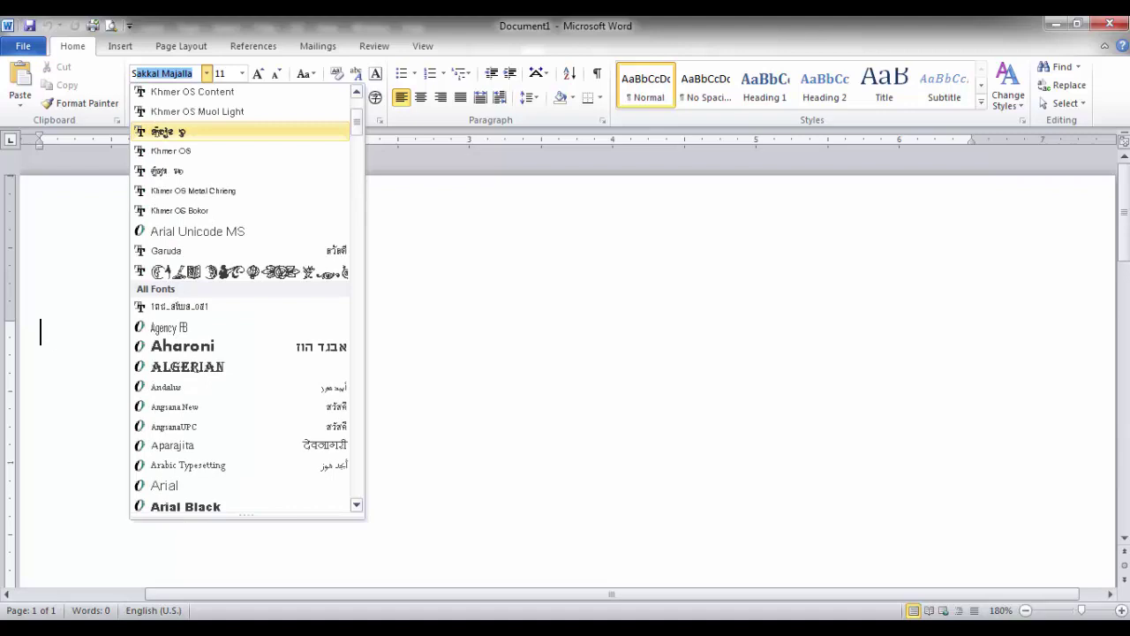
key(Escape)
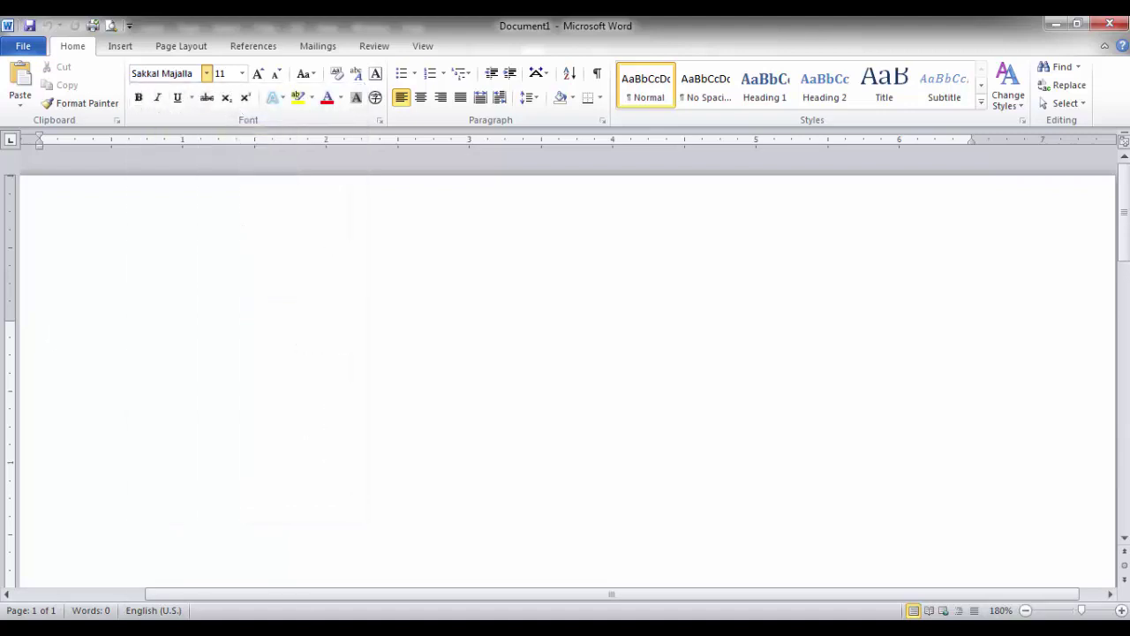
text(k)
key(BackSpace)
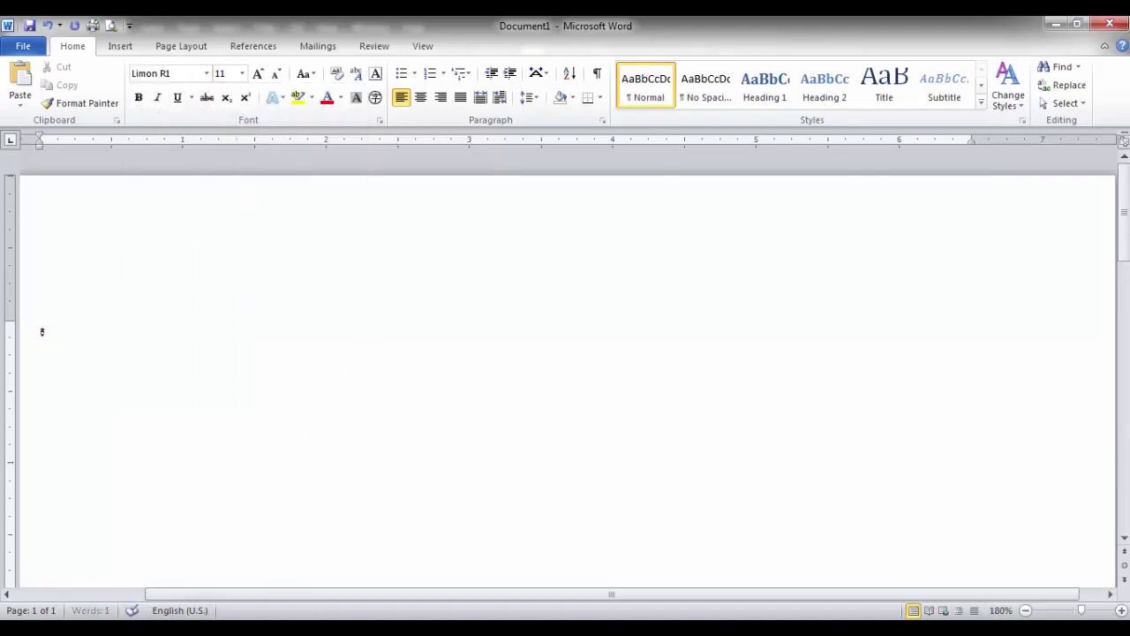
key(BackSpace)
text(k)
text(gj)
- Fix the first Khmer character, close the hitecinfo Chrome tab, and return to Word
key(BackSpace)
key(BackSpace)
key(BackSpace)
key(BackSpace)
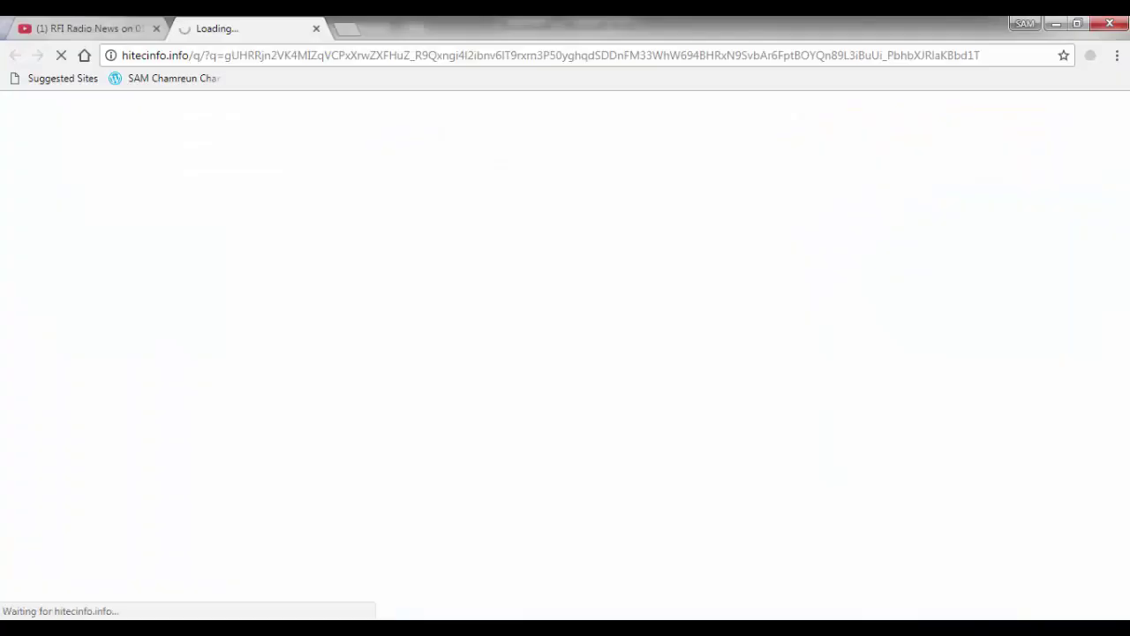
click(316, 28)
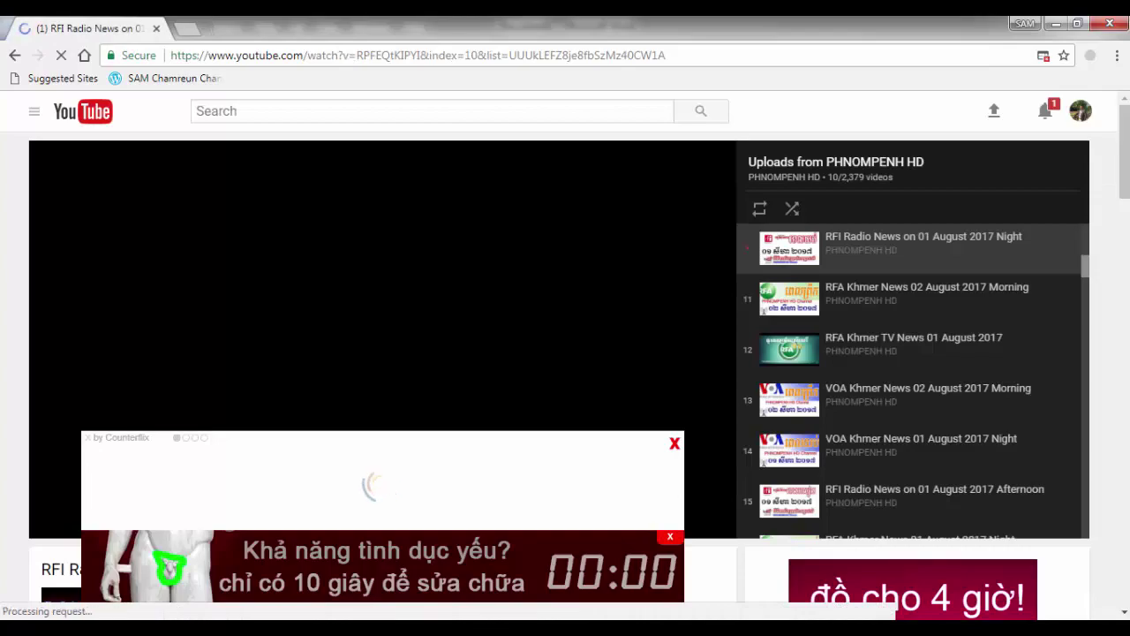
key(alt+Tab)
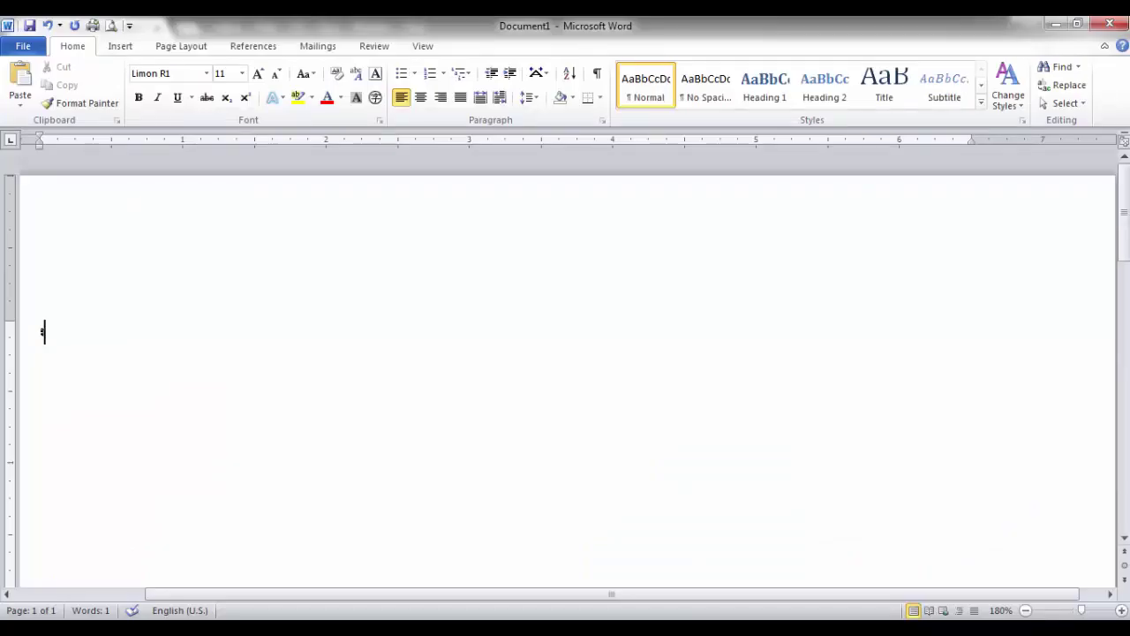
- Start the Khmer title word in Word, inserting a missing Khmer sign from the Symbol chart
text(ce)
text(yc)
text(s)
click(121, 46)
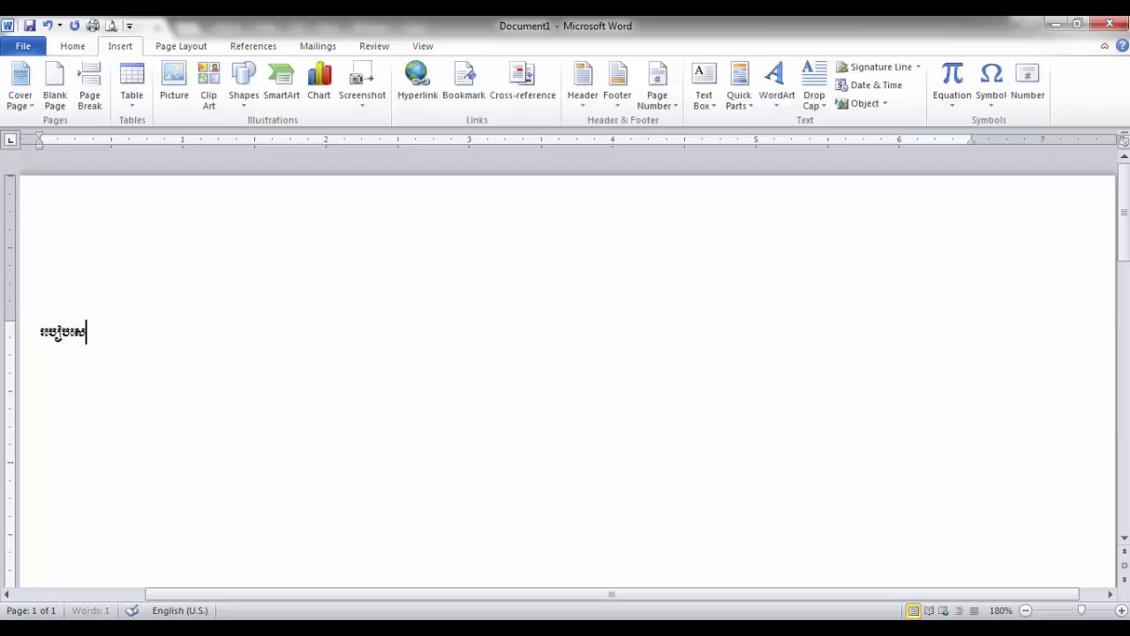
click(990, 79)
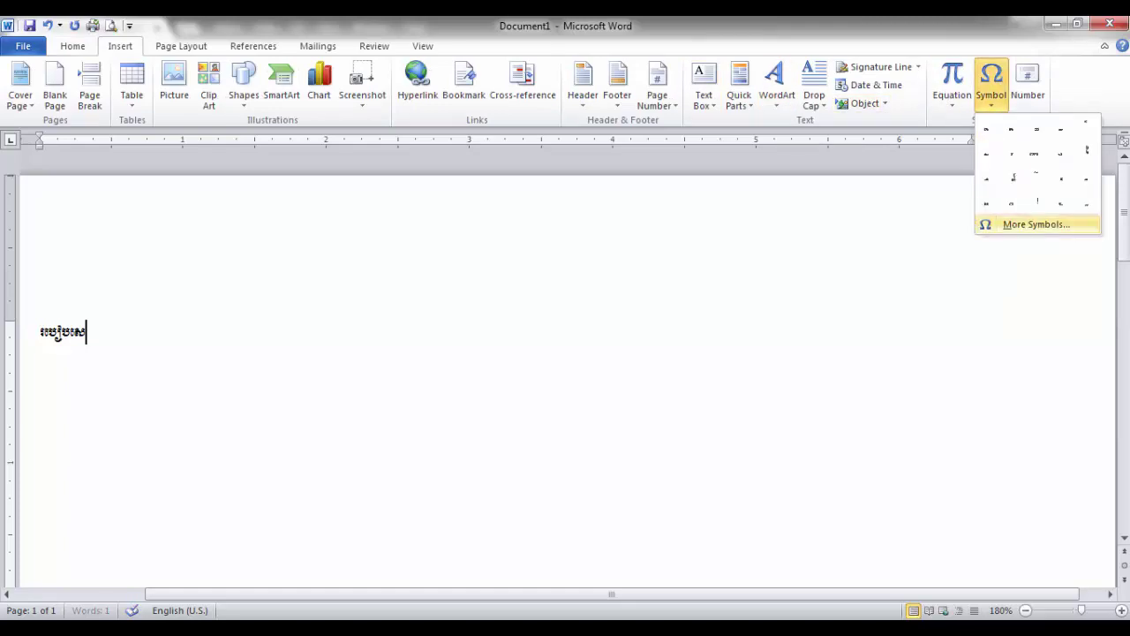
click(1007, 223)
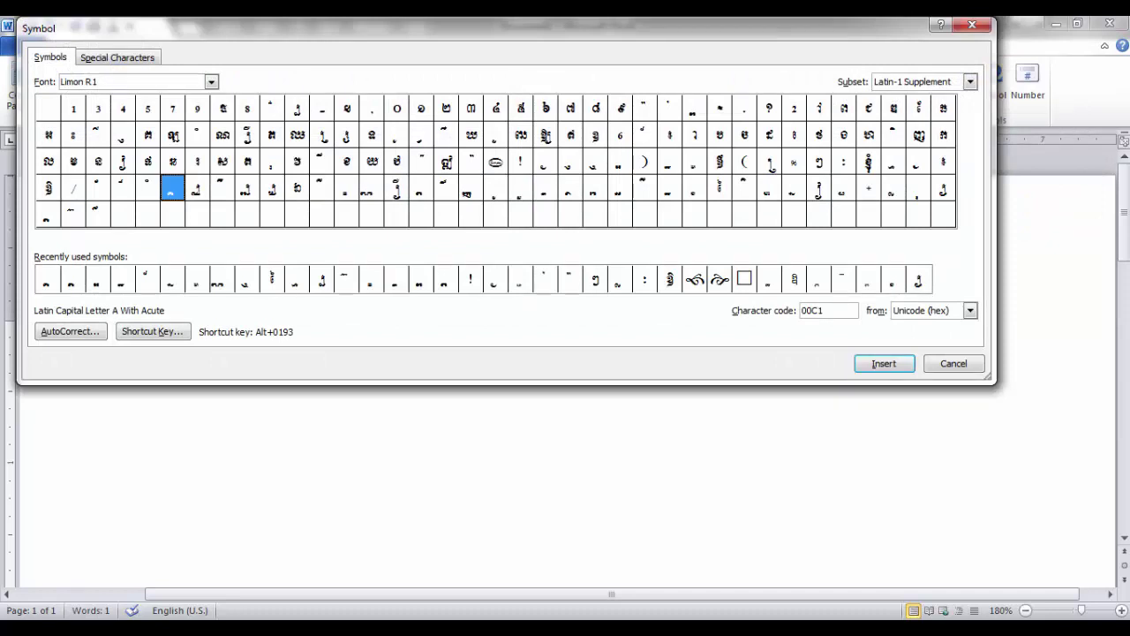
click(546, 162)
click(884, 362)
click(954, 363)
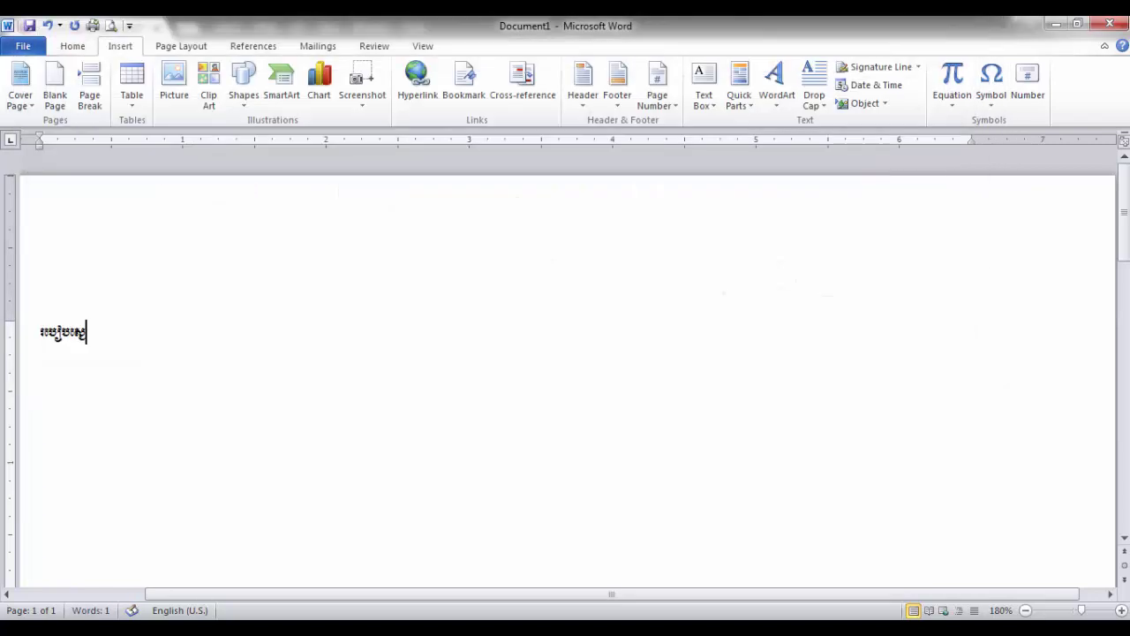
- Finish the first Khmer title word, then begin a second Khmer line below it
text(ោរត្រឡា)
text(ះ)
text(ត្រ)
text(ឡប)
key(BackSpace)
text(ប)
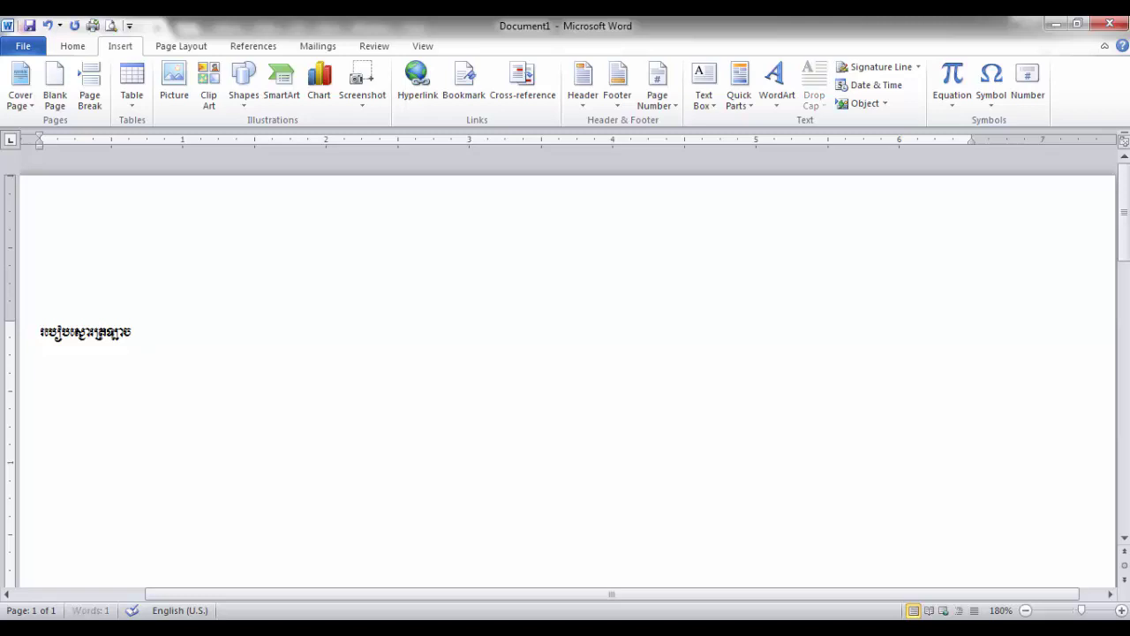
key(Return)
text(ឥ)
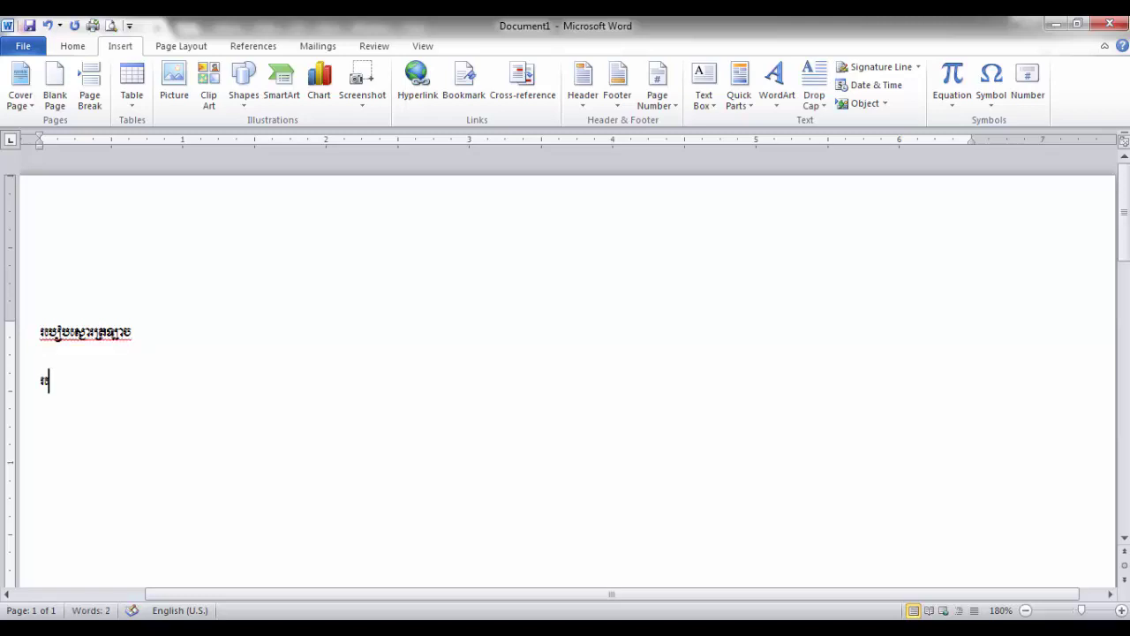
text(ៀប)
text(ច)
text(ើ)
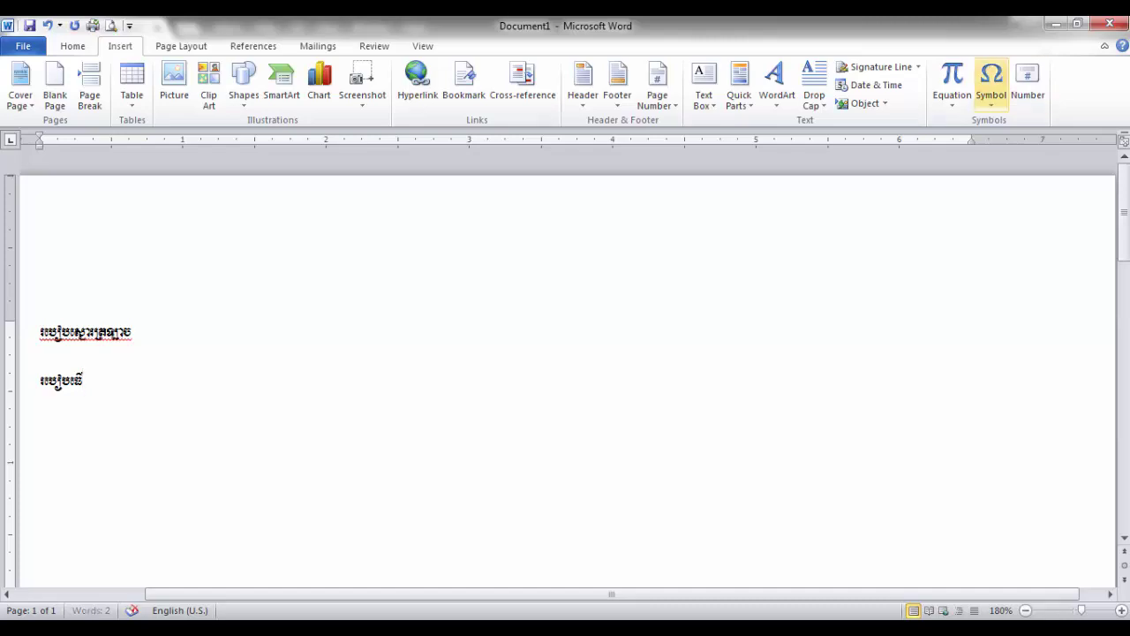
click(991, 84)
- Insert the needed Khmer character into line two from the More Symbols chart
click(1035, 225)
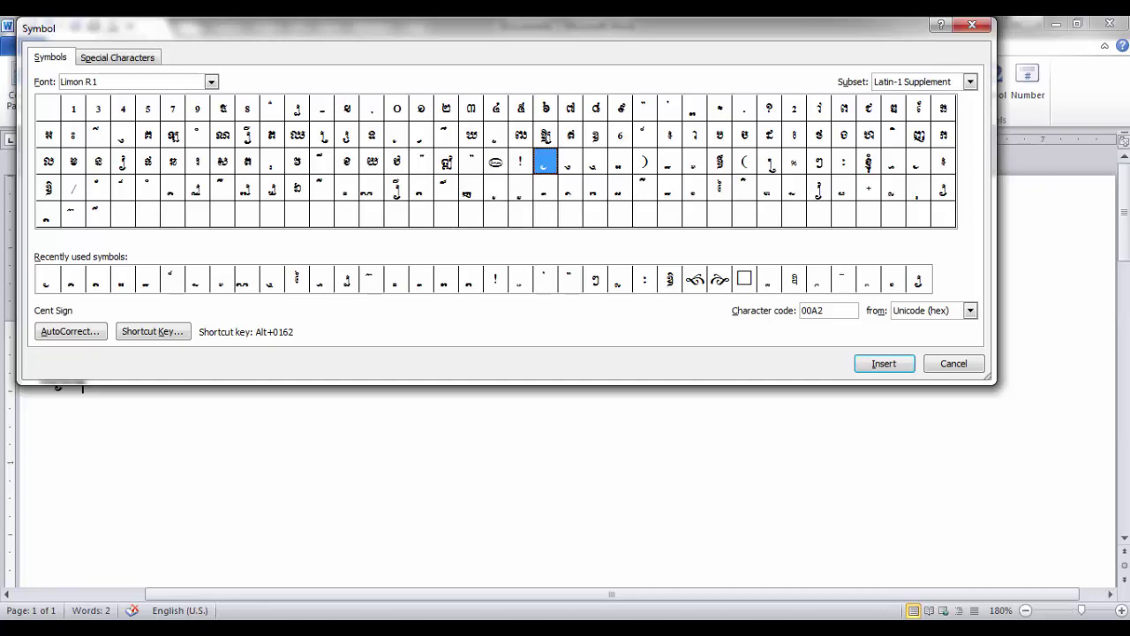
click(420, 134)
click(954, 363)
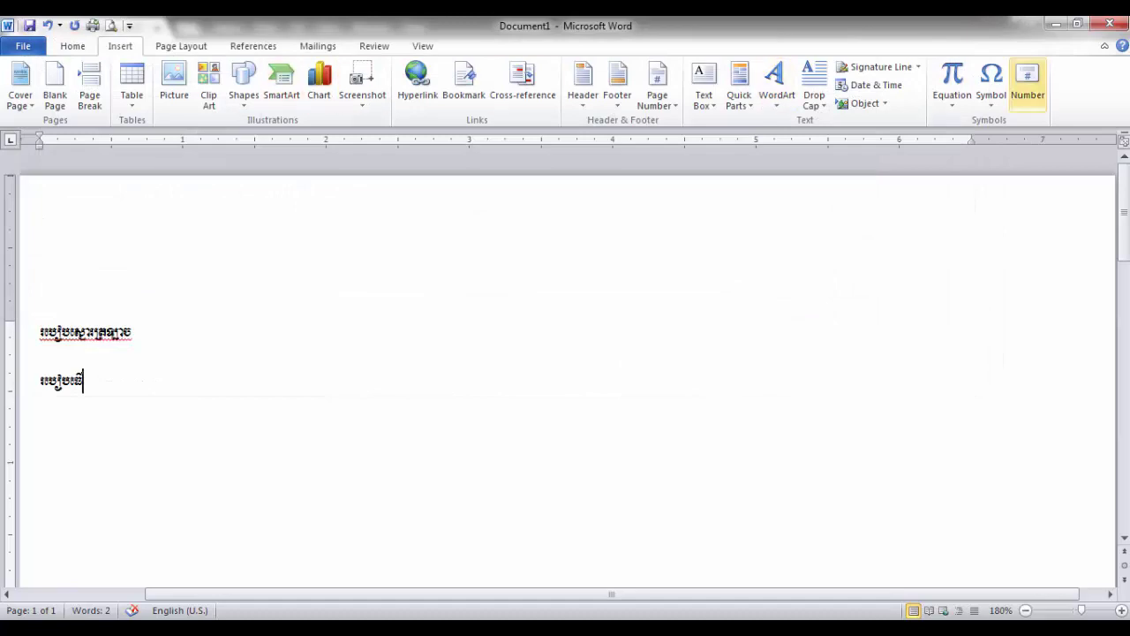
click(991, 84)
click(1036, 225)
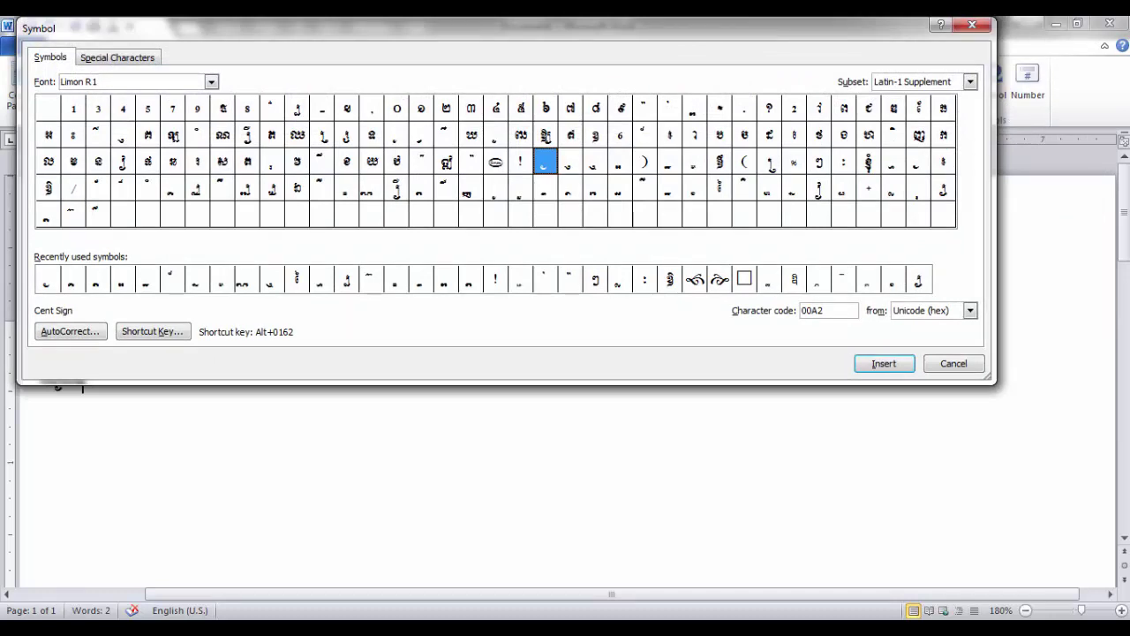
click(421, 135)
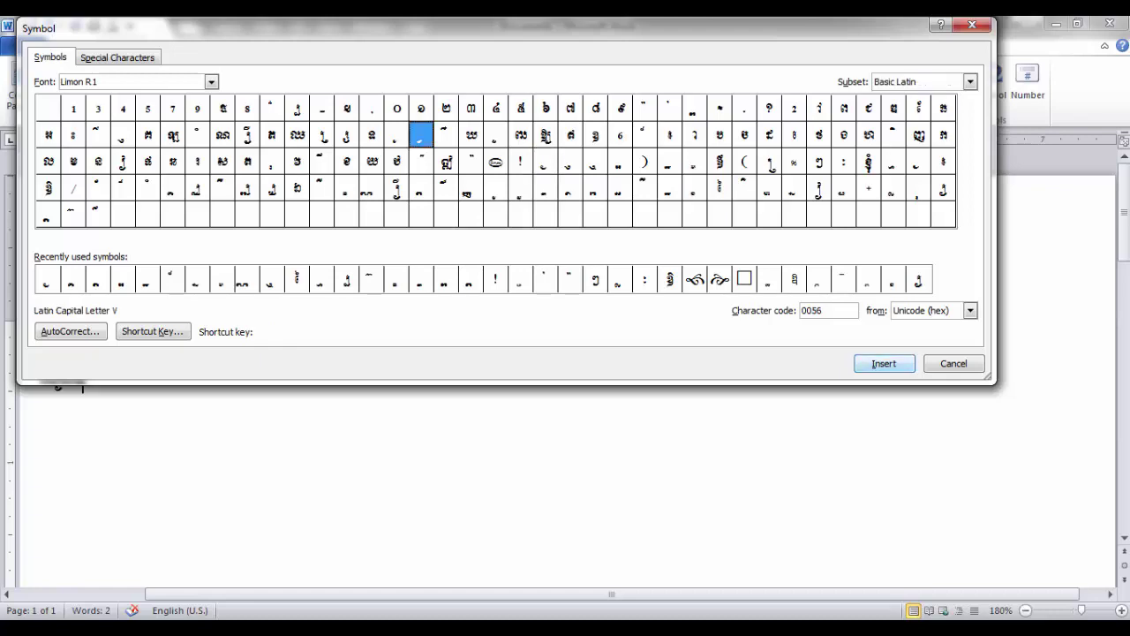
key(Return)
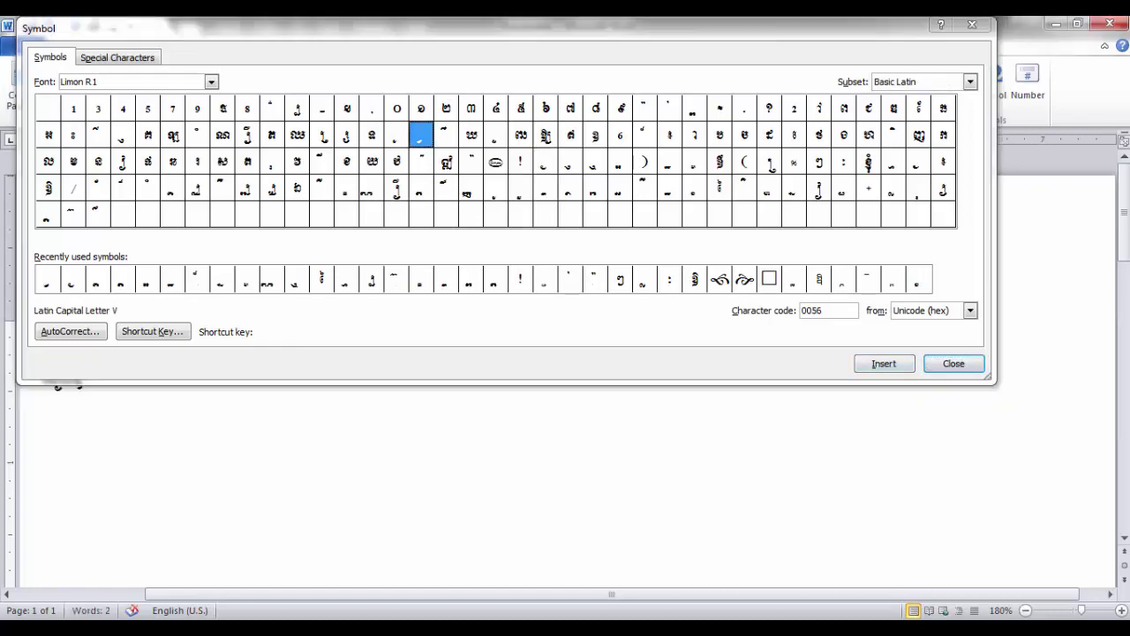
key(Escape)
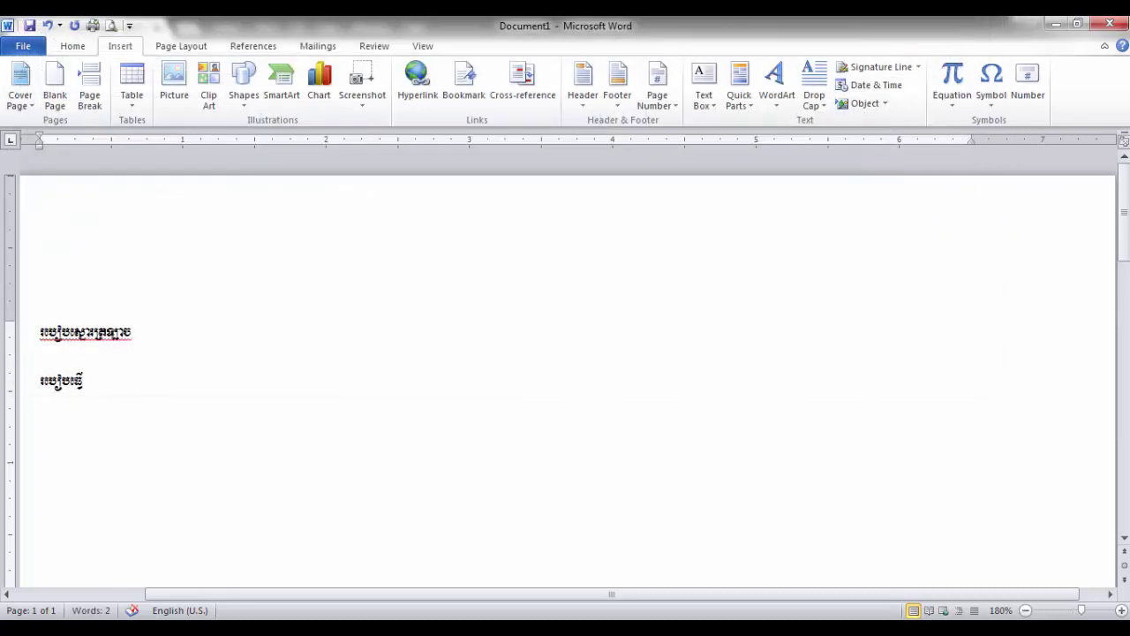
- Type the rest of the second title, ending in ក្រឡាច, and select the first line
text(ន)
text(ំគម)
key(BackSpace)
text(ក្)
text(រឡា)
text(ច)
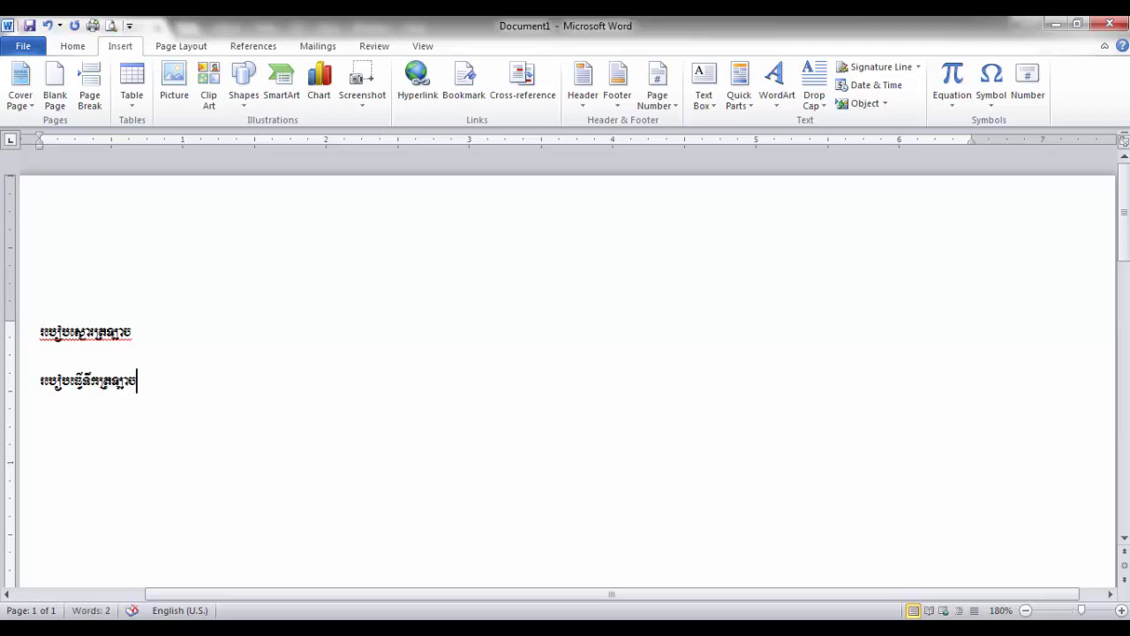
triple_click(85, 332)
key(ctrl+c)
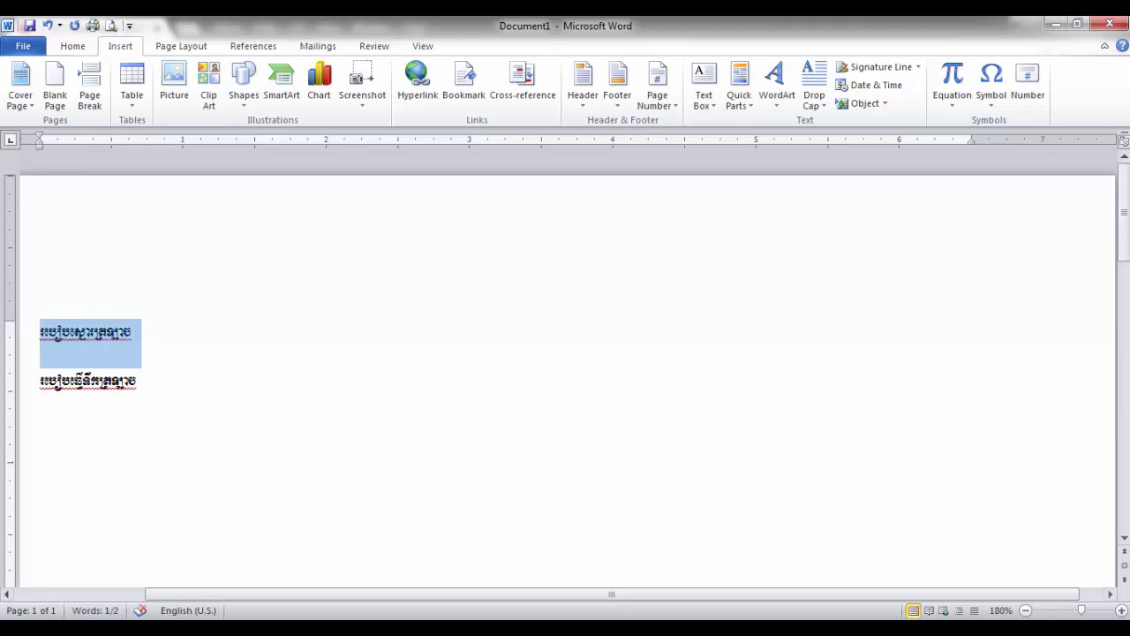
- Replace the collage's title text in Photoshop with the full Khmer title copied from Word
key(alt+Tab)
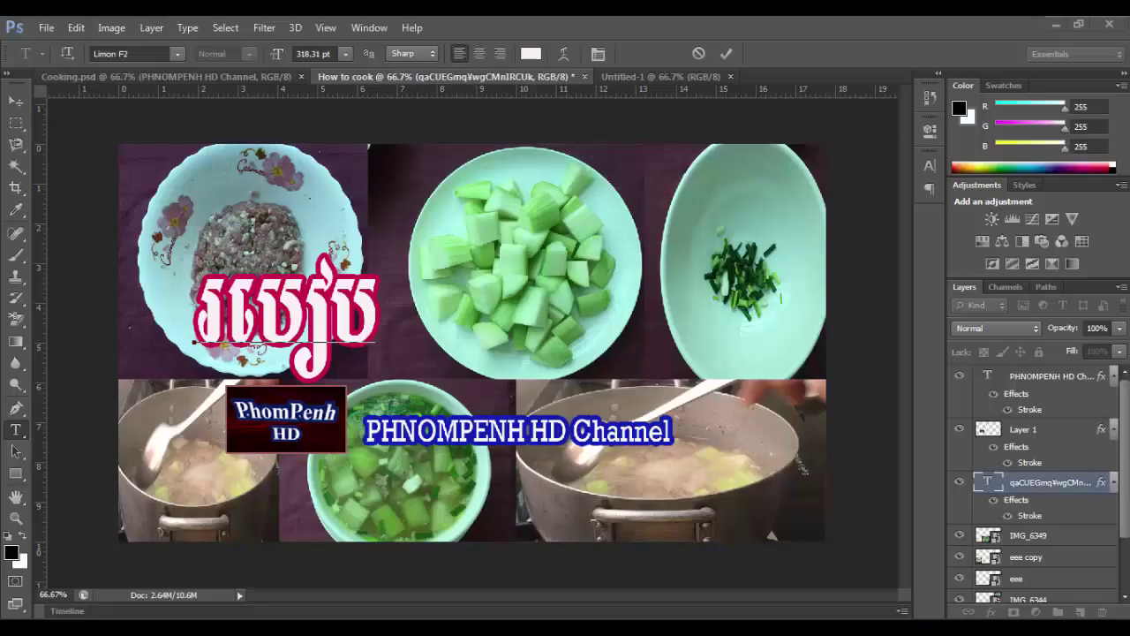
key(ctrl+v)
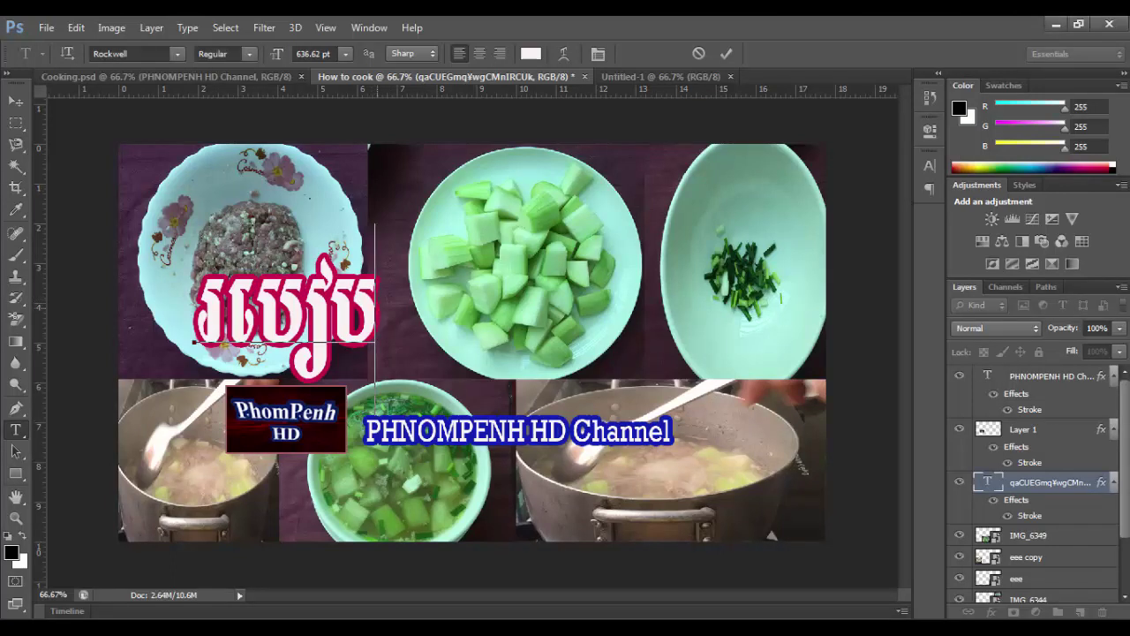
drag(376, 354, 194, 353)
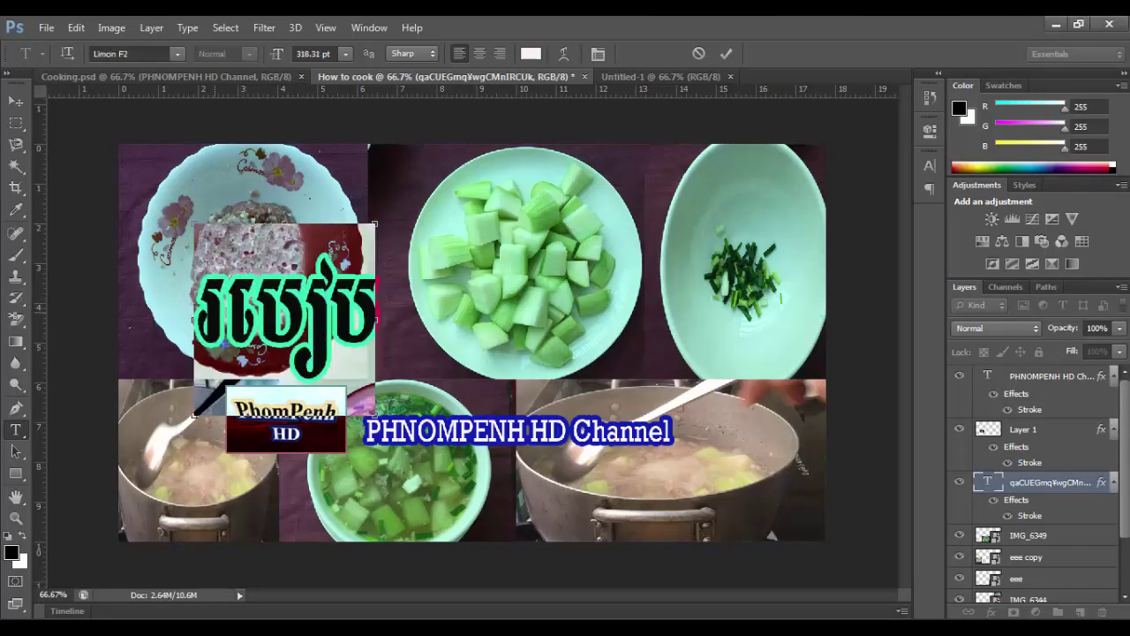
key(ctrl+v)
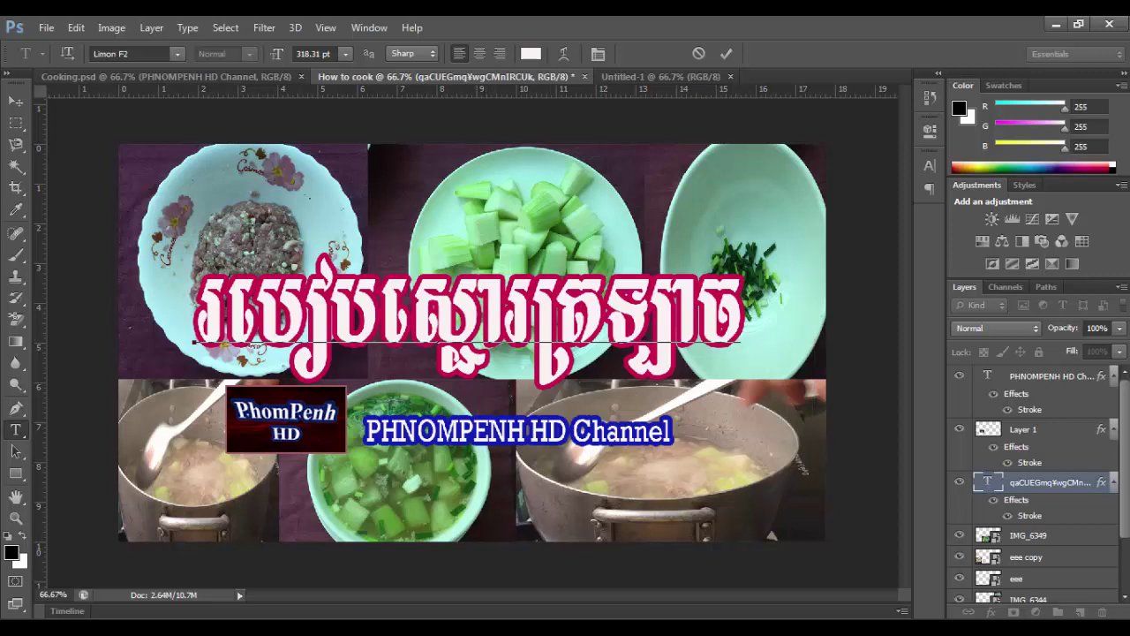
key(alt+Tab)
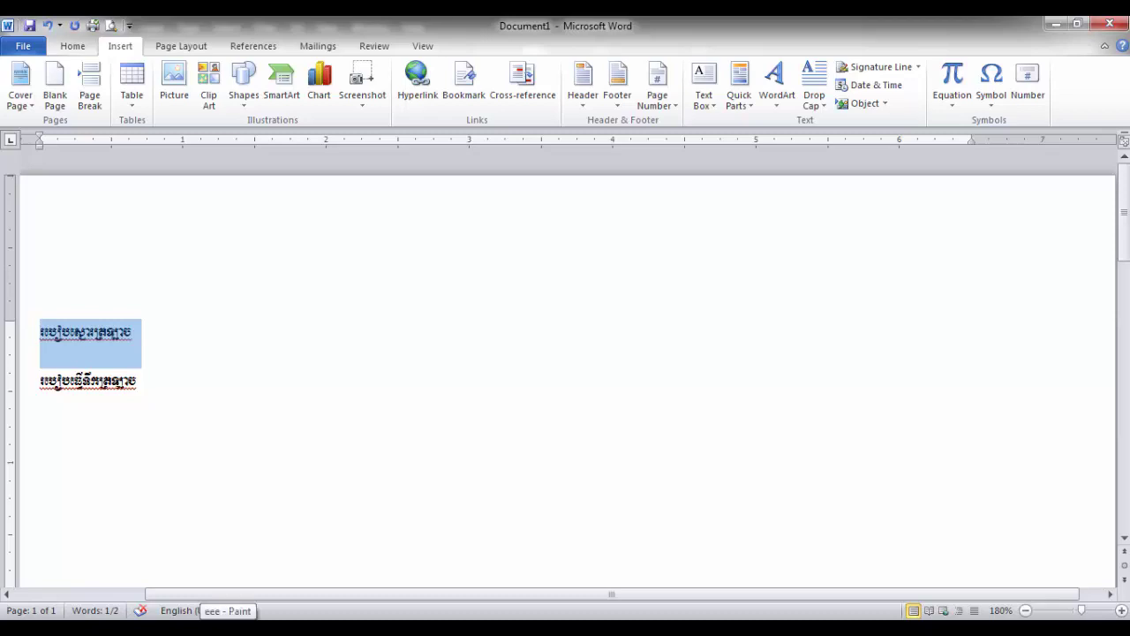
- Zoom the Word page, insert a character from the symbol chart, then delete it
ctrl+scroll(565, 353, up, 3)
ctrl+scroll(565, 353, up, 4)
ctrl+scroll(565, 353, up, 4)
ctrl+scroll(565, 353, up, 3)
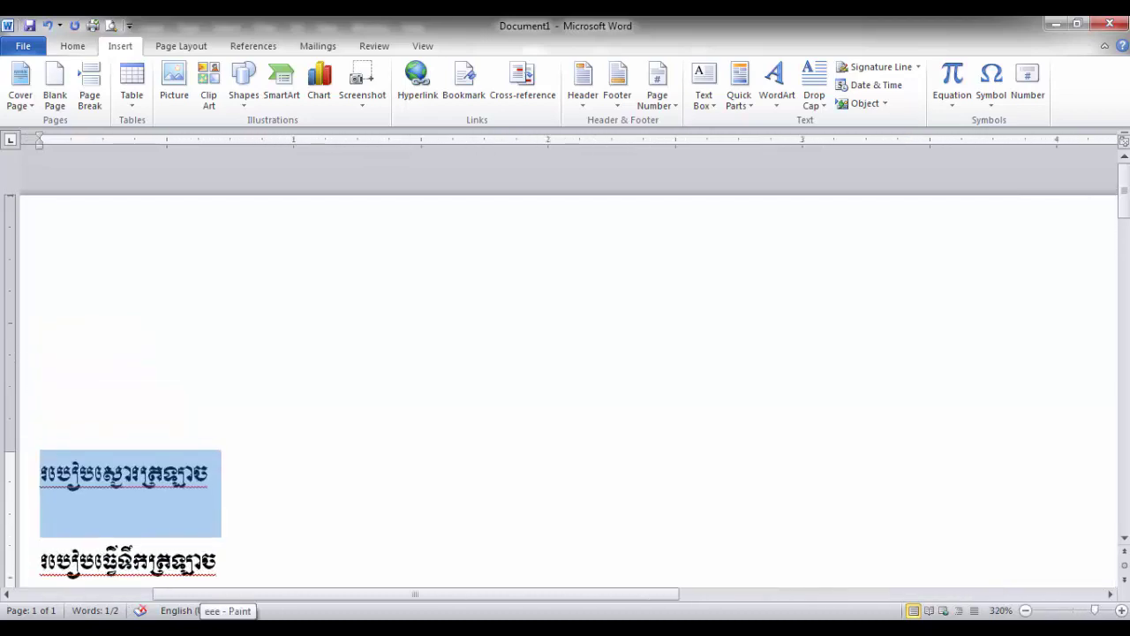
scroll(565, 362, down, 3)
scroll(565, 362, up, 2)
scroll(565, 362, up, 1)
scroll(566, 362, down, 1)
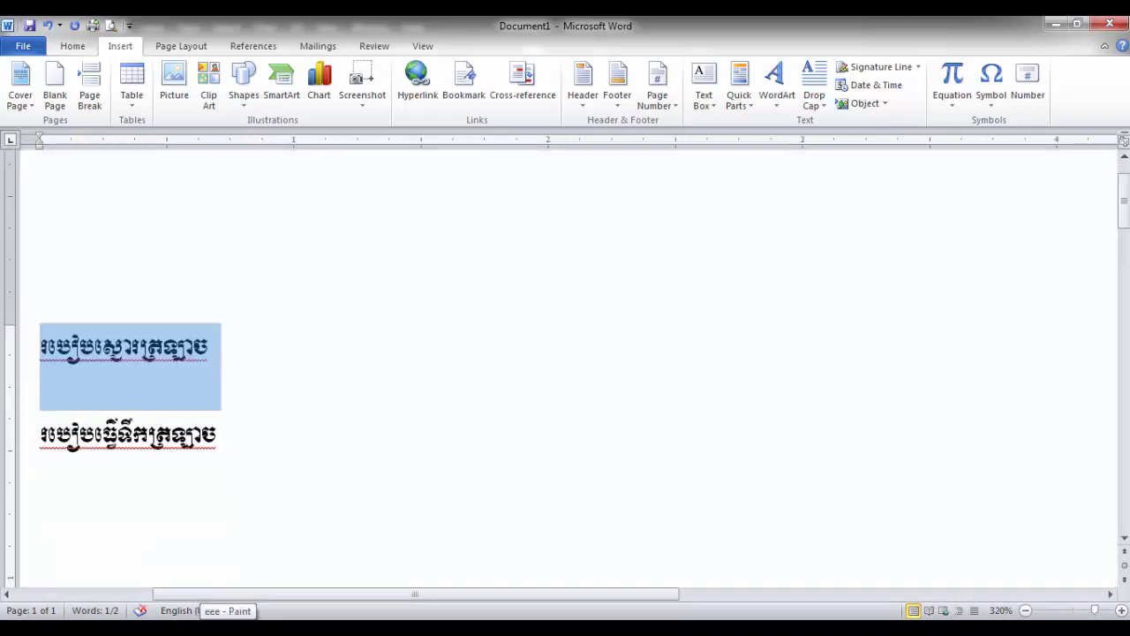
ctrl+scroll(565, 353, up, 1)
scroll(565, 353, down, 2)
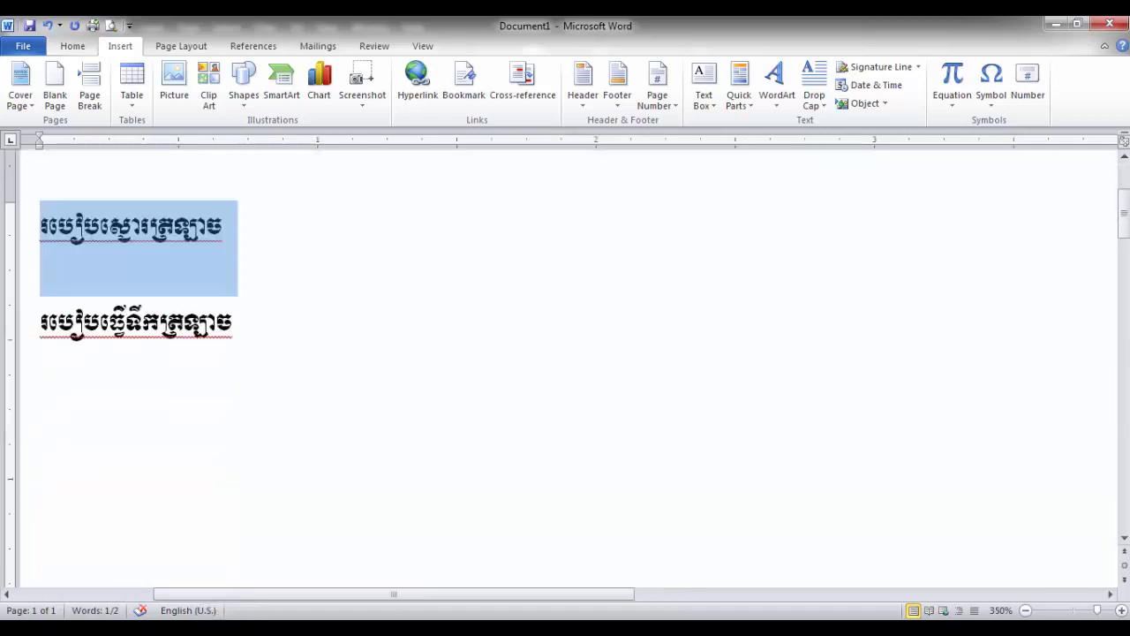
scroll(565, 353, down, 2)
scroll(565, 353, up, 2)
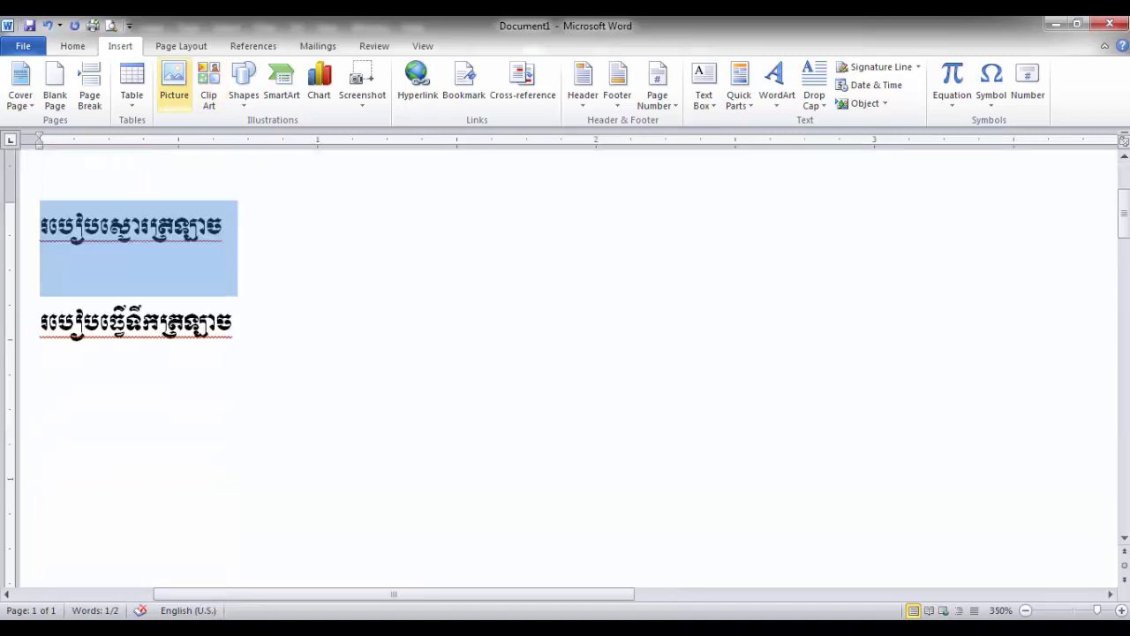
scroll(174, 84, down, 1)
scroll(174, 84, up, 1)
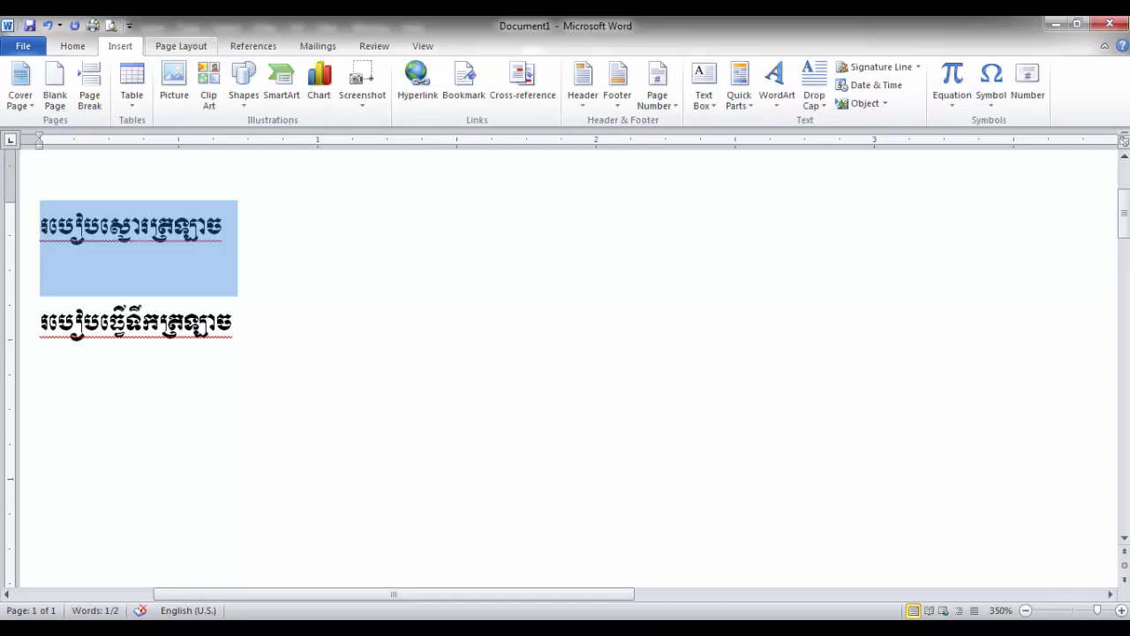
click(991, 84)
click(1034, 222)
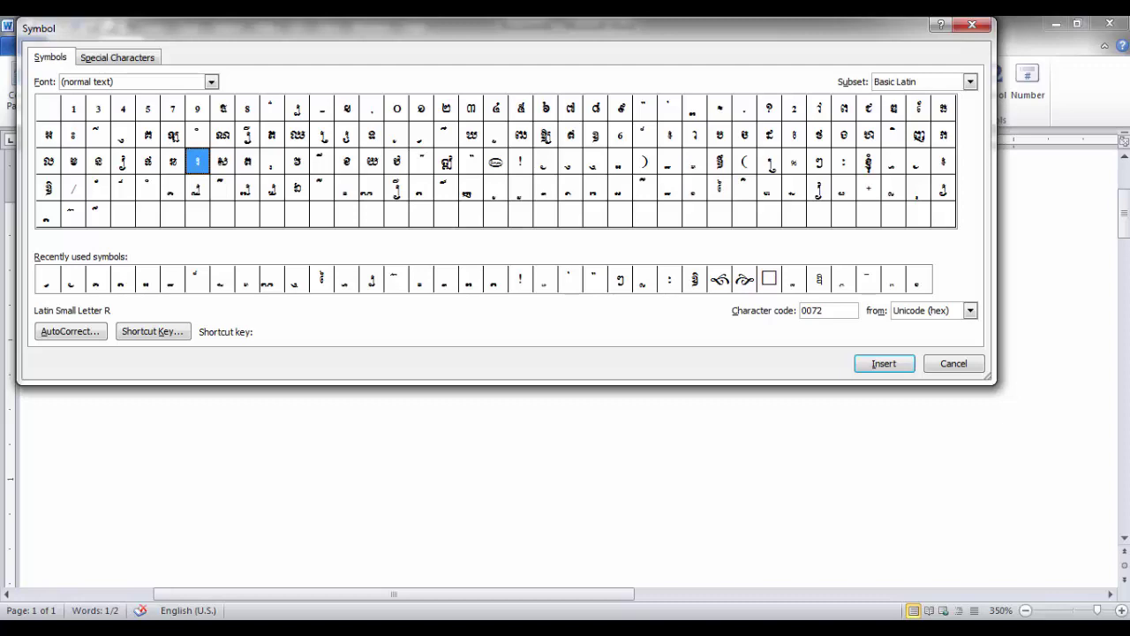
click(918, 161)
click(884, 363)
click(954, 363)
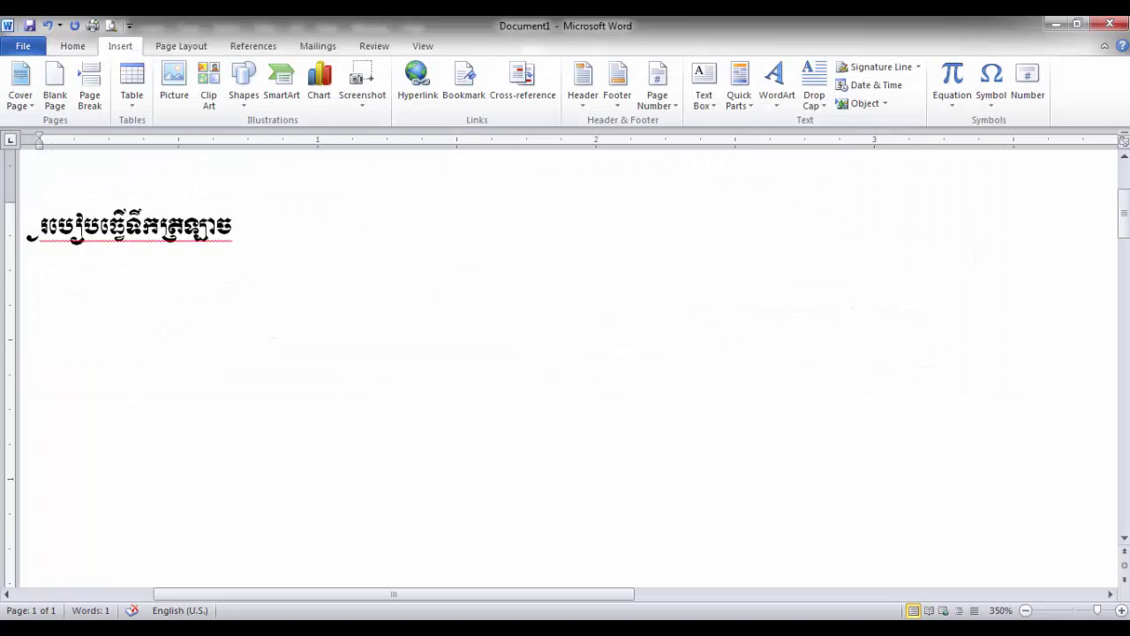
key(BackSpace)
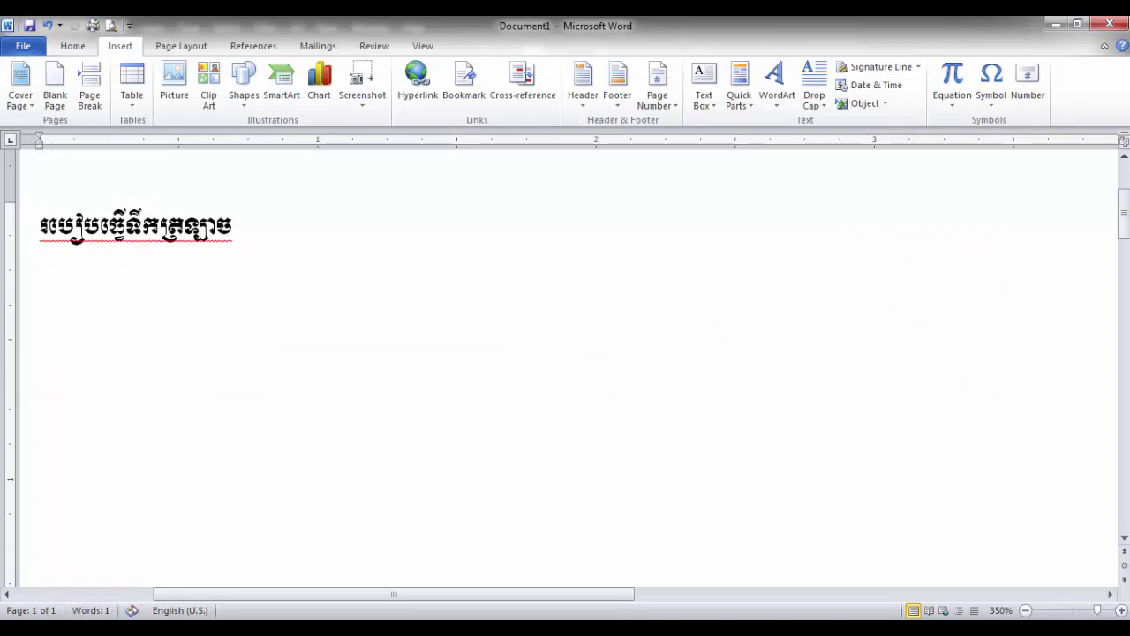
- Type the word ស្ងោរ on a new line after the Khmer title and select it
scroll(565, 366, up, 1)
scroll(565, 367, up, 1)
scroll(565, 366, down, 1)
scroll(565, 366, down, 2)
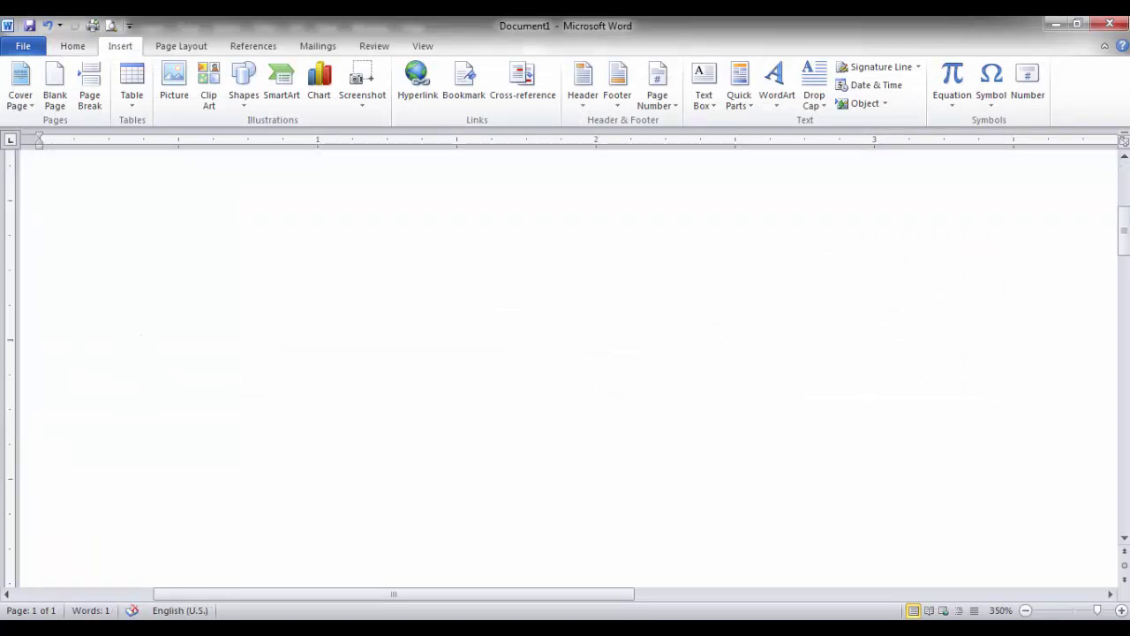
scroll(566, 367, up, 2)
click(101, 503)
click(83, 504)
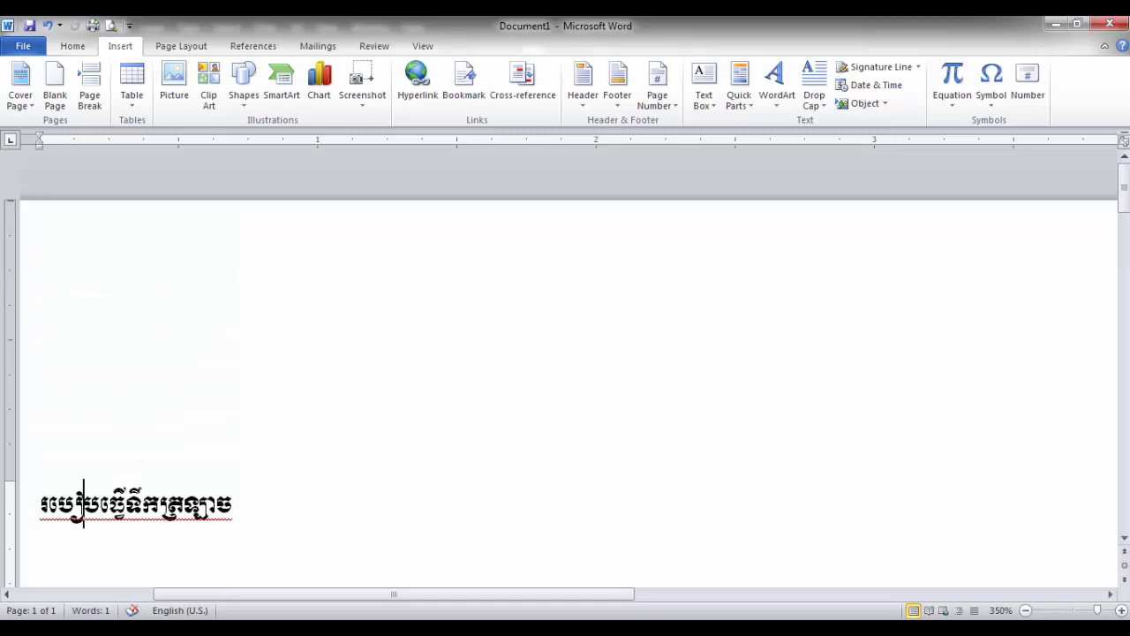
scroll(565, 366, down, 1)
click(101, 364)
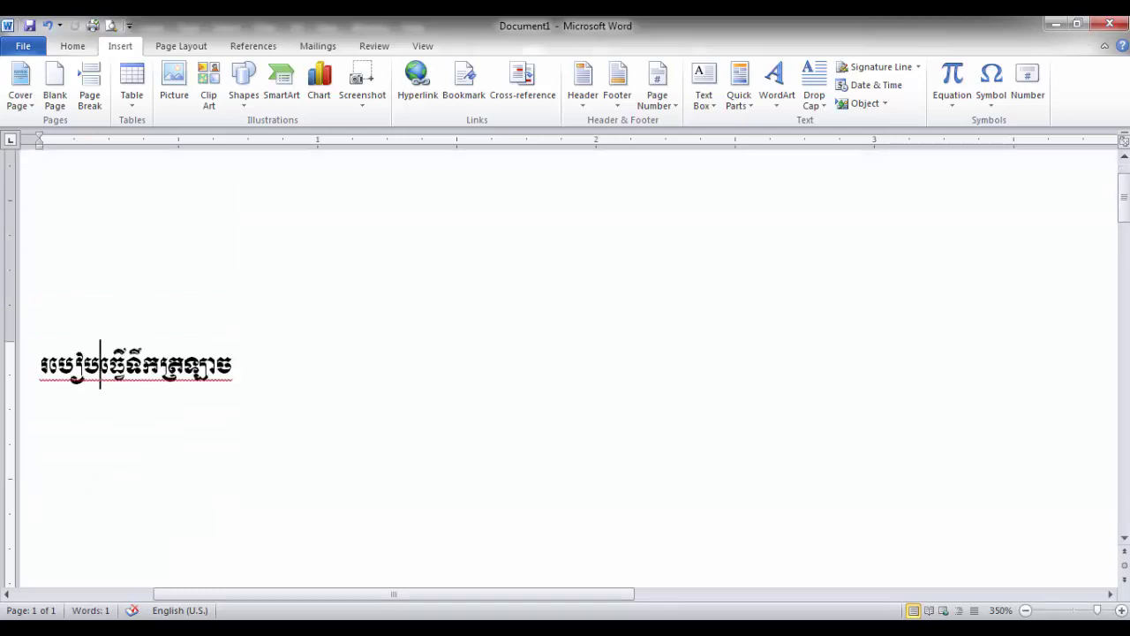
key(End)
key(Return)
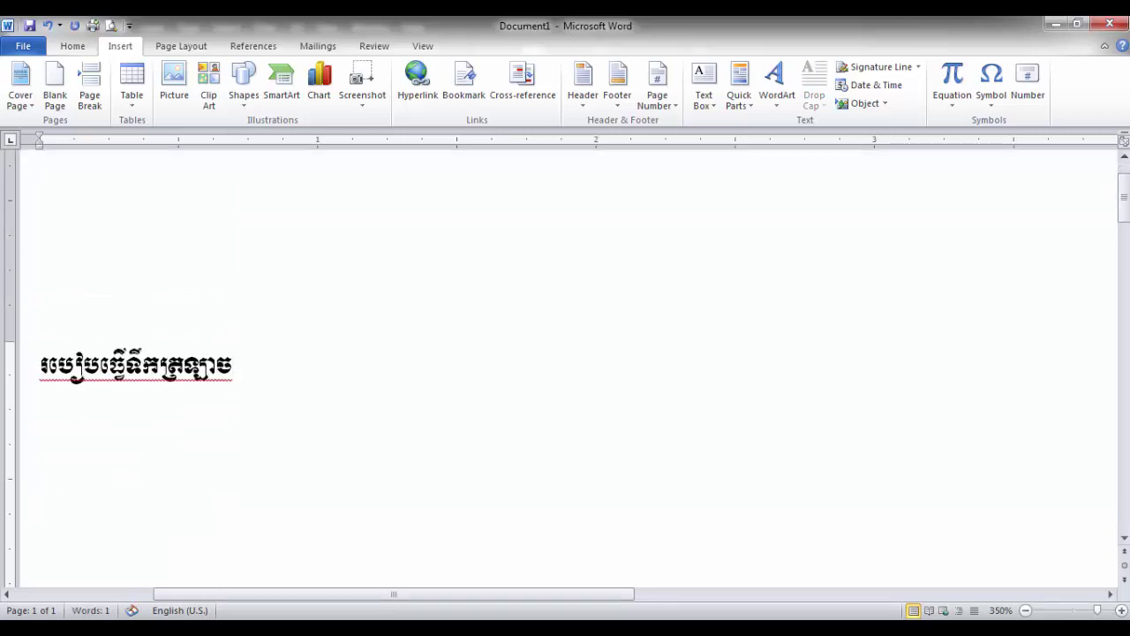
text(ស)
key(BackSpace)
text(េស)
text(្ងា)
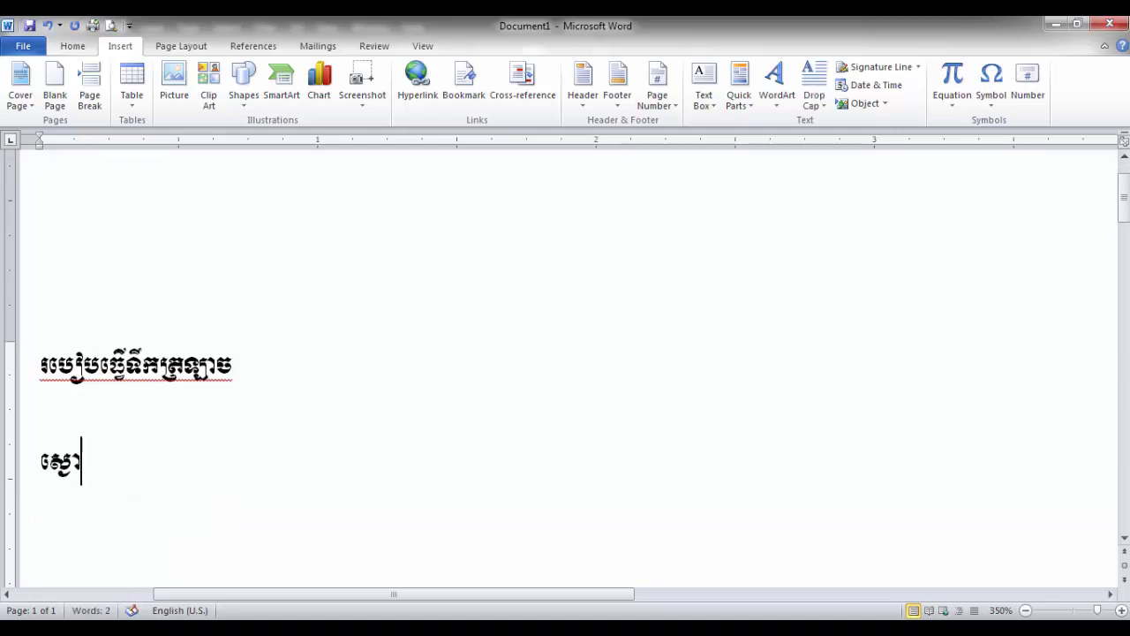
text(រ)
key(shift+Home)
key(ctrl+c)
- Cut ស្ងោរ from Word, paste it before ត្រឡាច in the Photoshop title, and commit
key(BackSpace)
key(BackSpace)
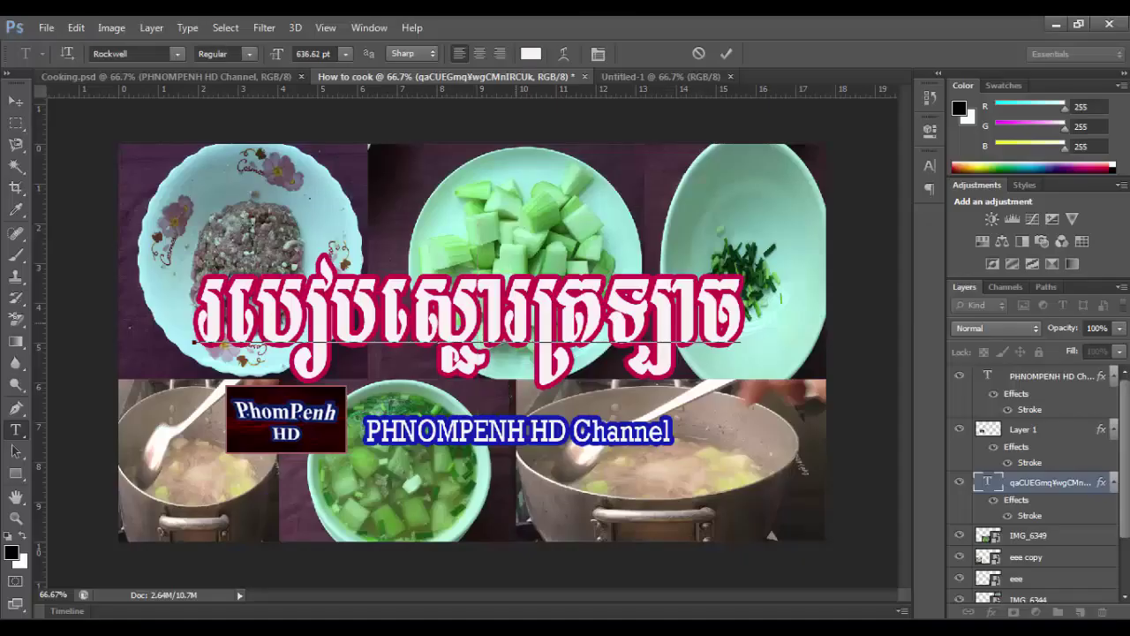
key(BackSpace)
key(BackSpace)
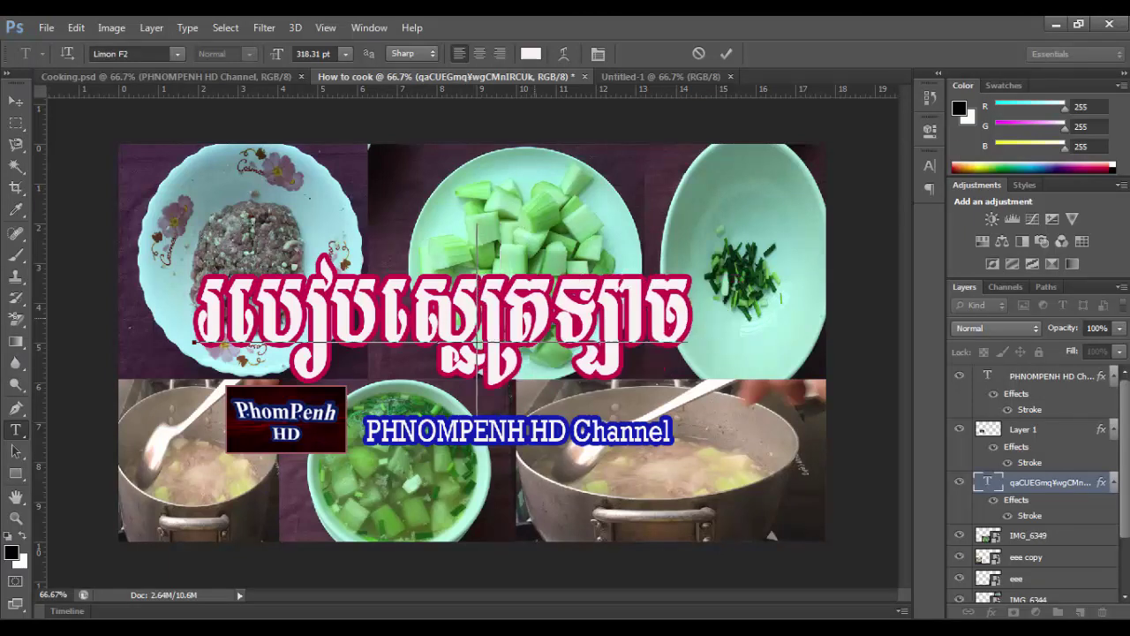
key(BackSpace)
key(BackSpace)
key(BackSpace)
key(BackSpace)
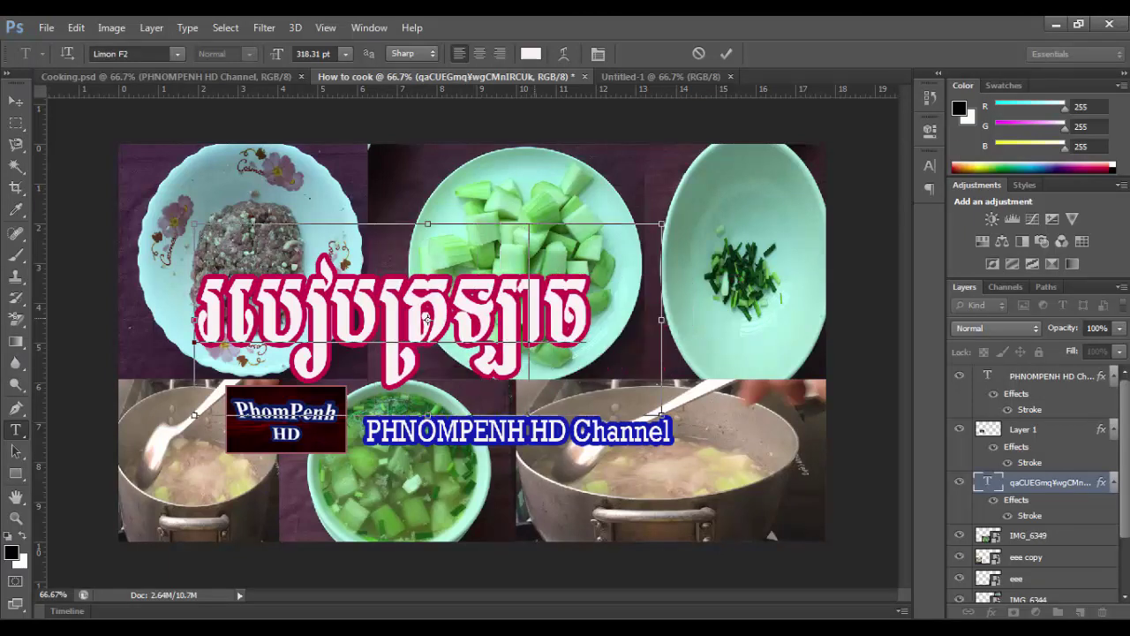
key(ctrl+v)
key(End)
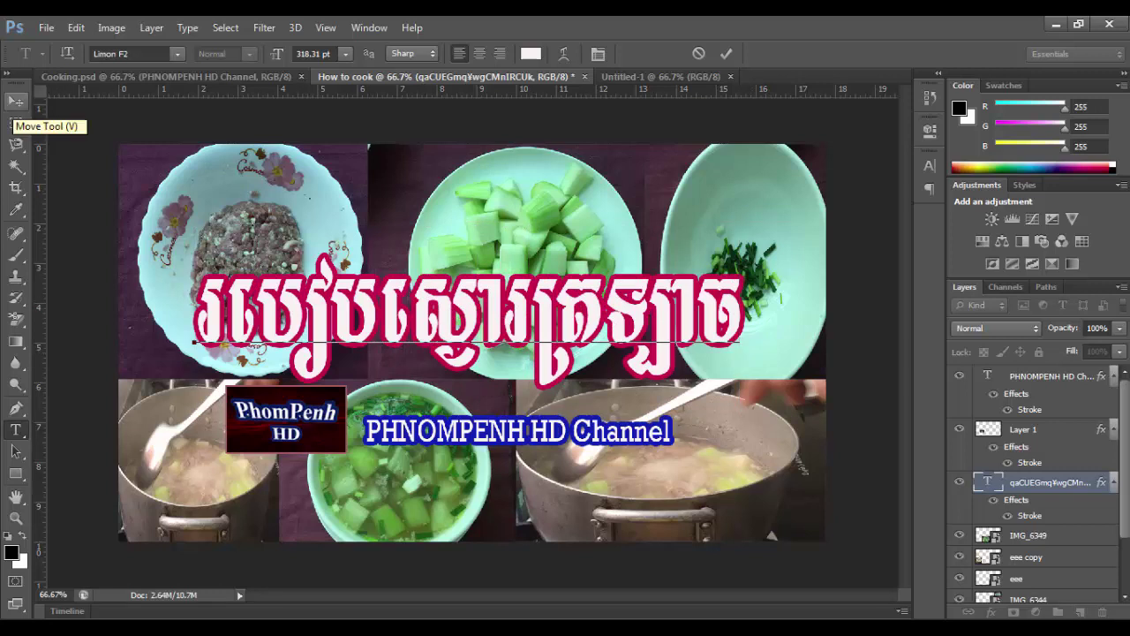
click(15, 101)
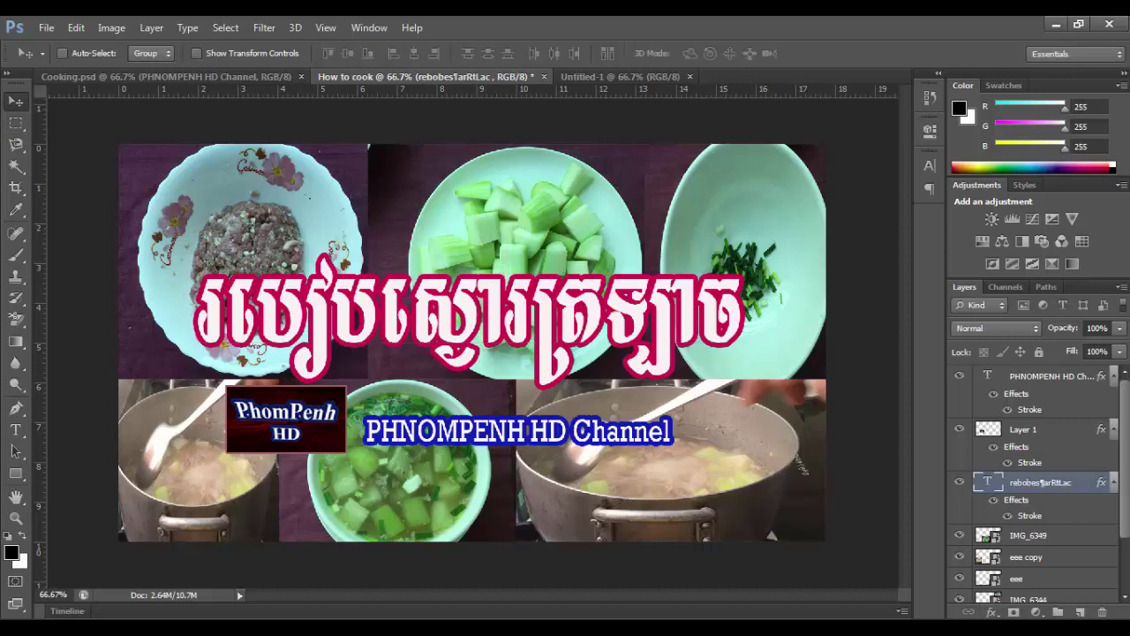
- Change the title's Stroke layer style colour to blue
click(990, 611)
click(984, 451)
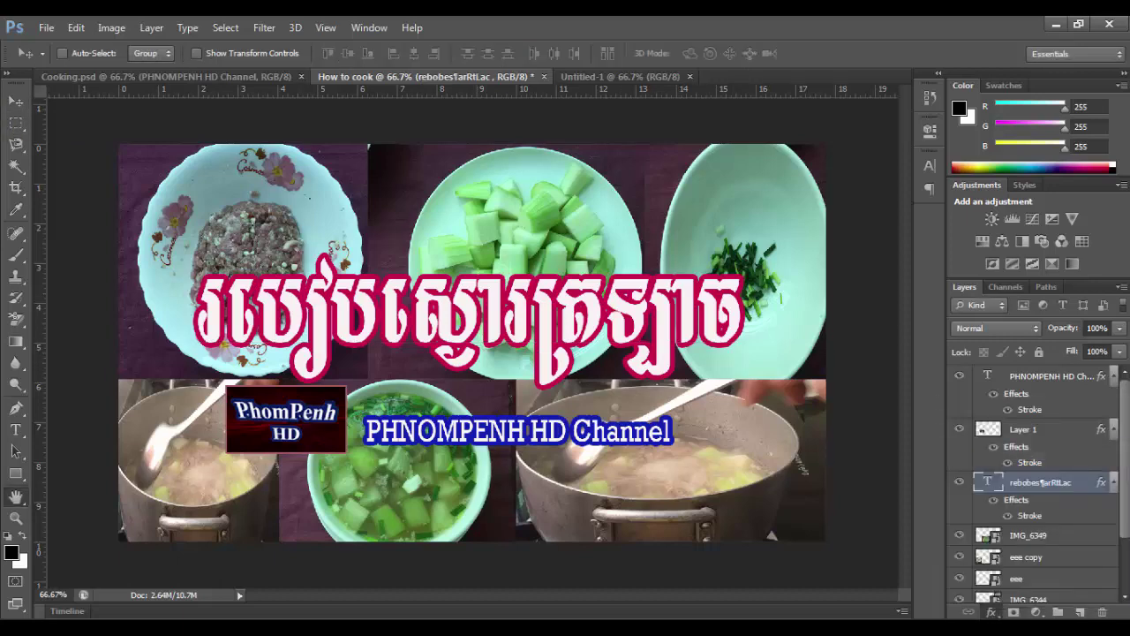
click(815, 267)
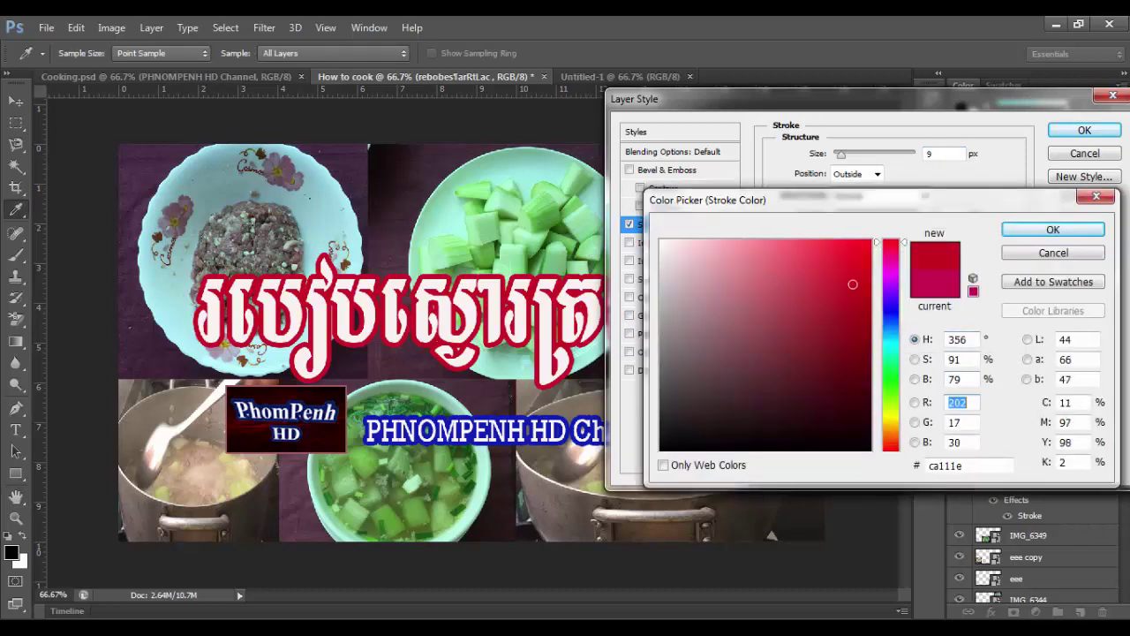
click(891, 313)
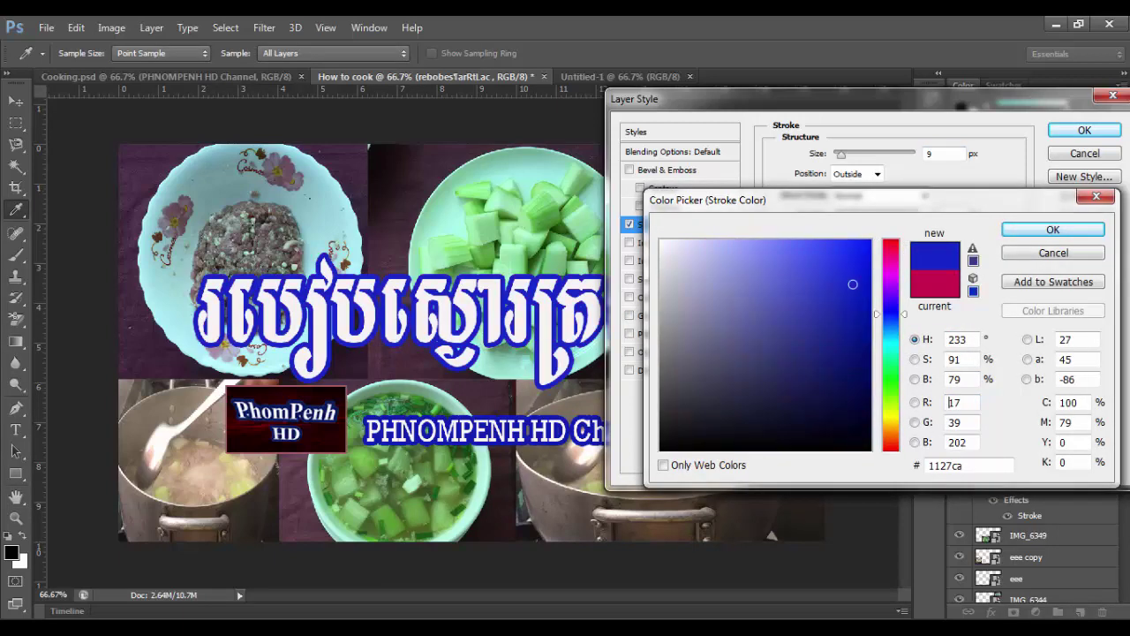
click(1052, 229)
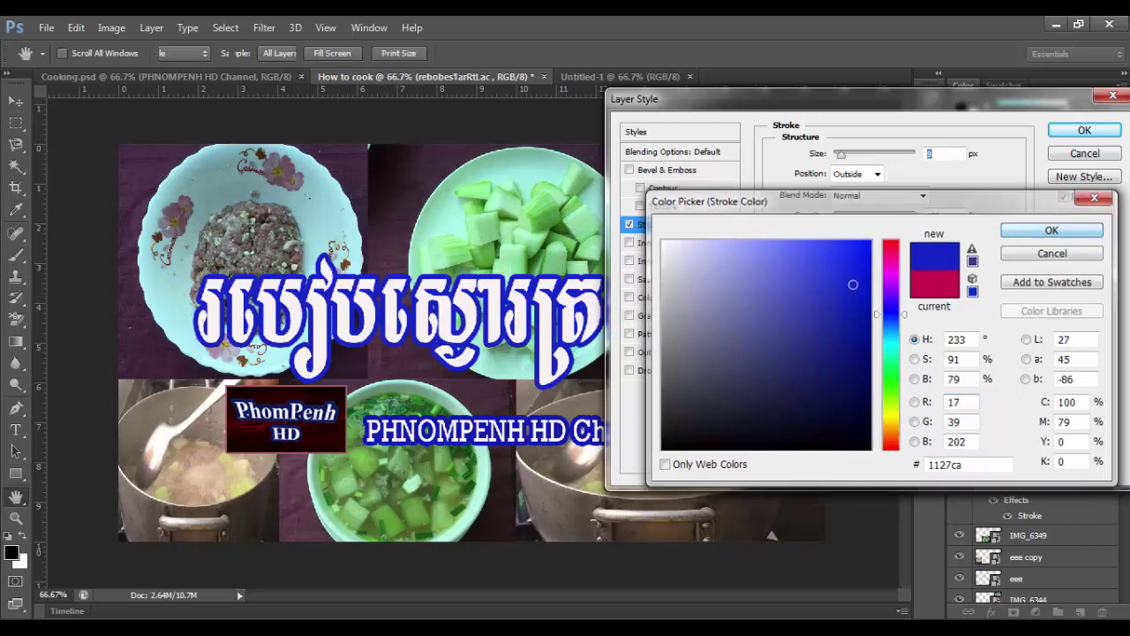
click(1085, 130)
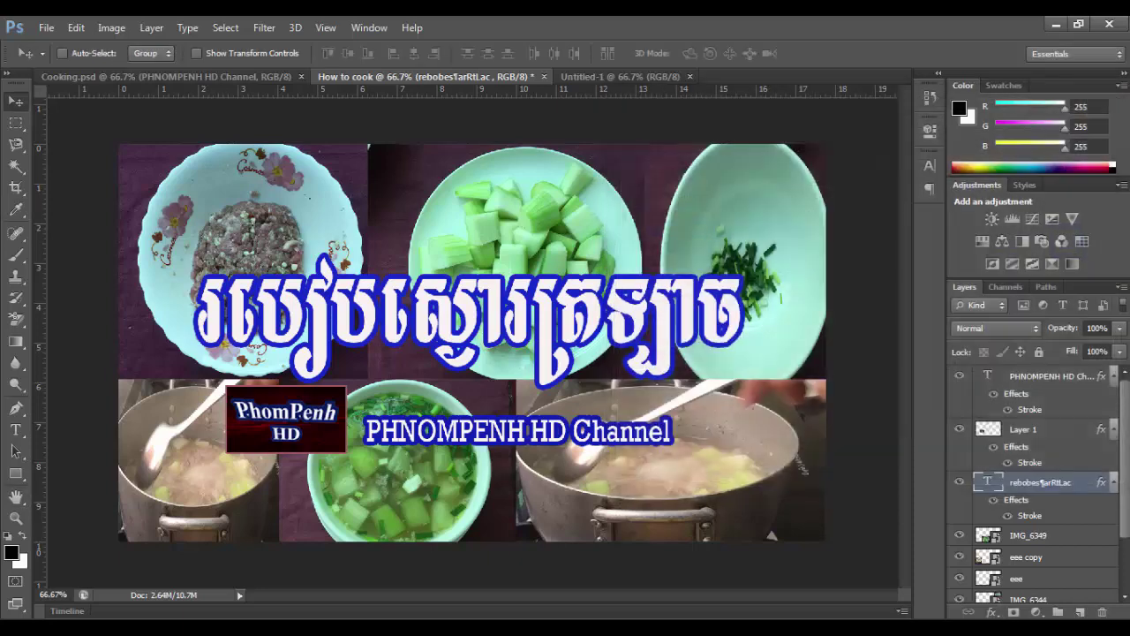
- Save the collage as How to cook1.jpg in 00-Khmer-Edu at Maximum quality 12
click(46, 27)
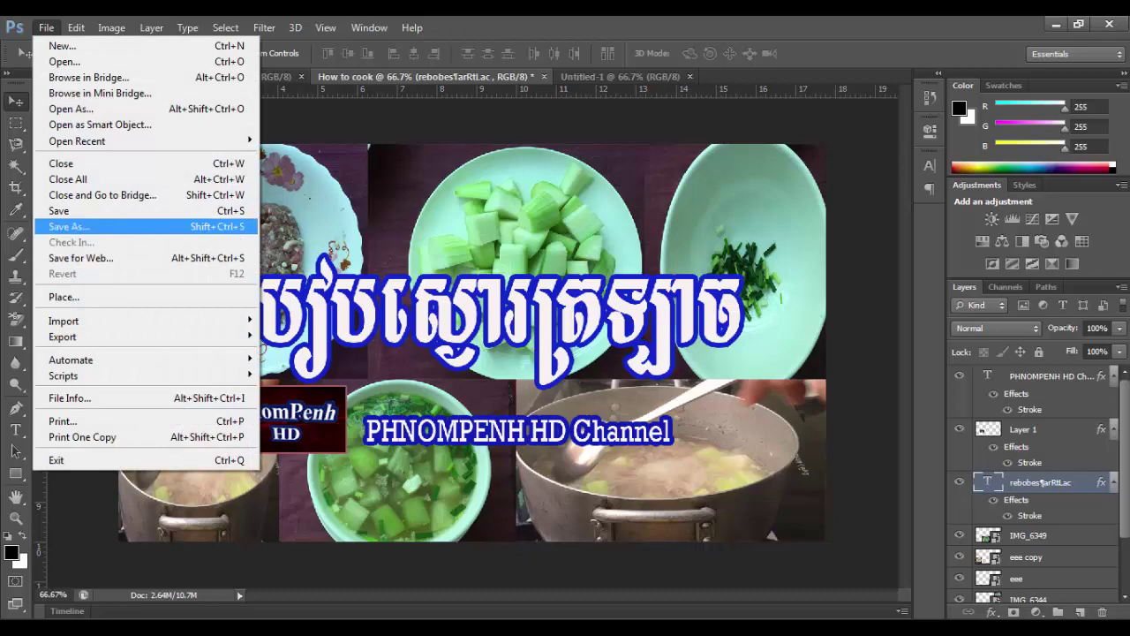
click(71, 226)
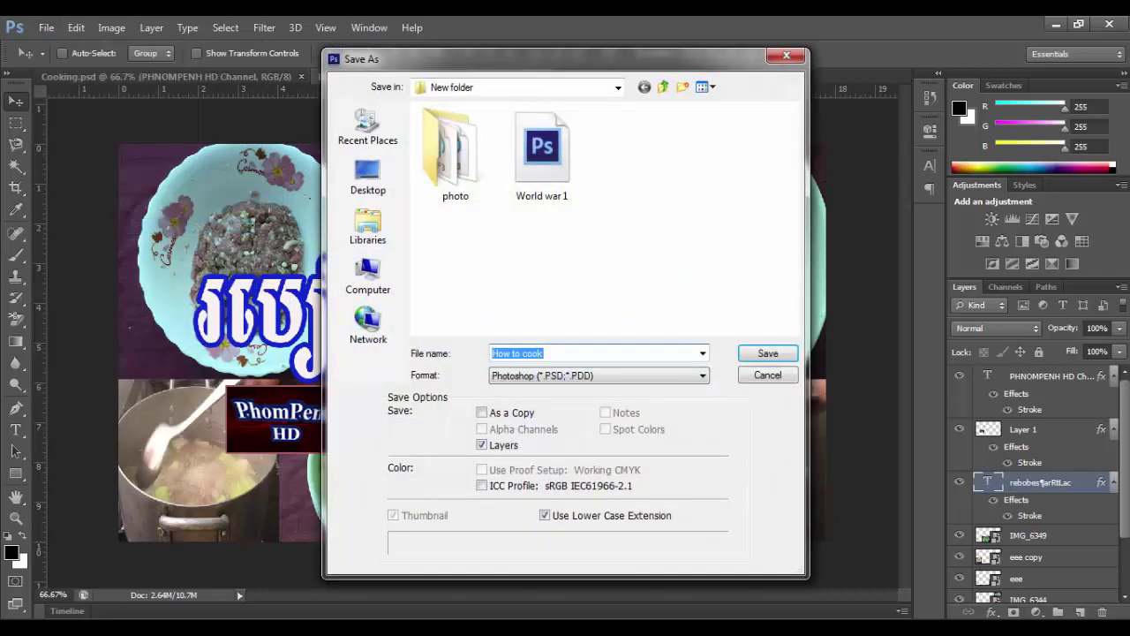
click(598, 376)
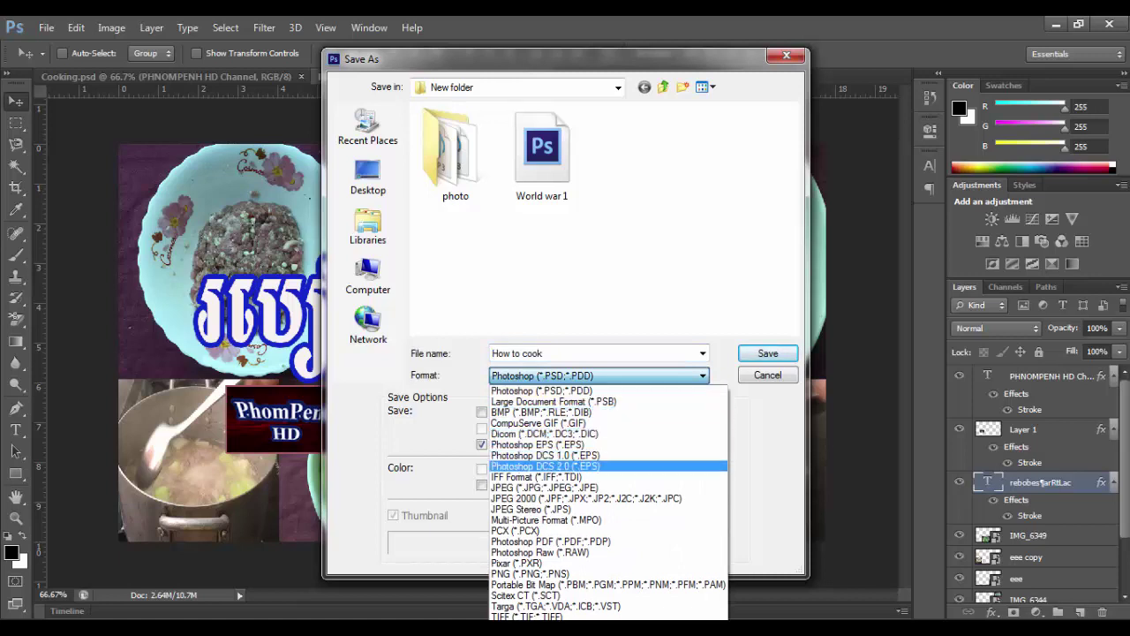
click(544, 487)
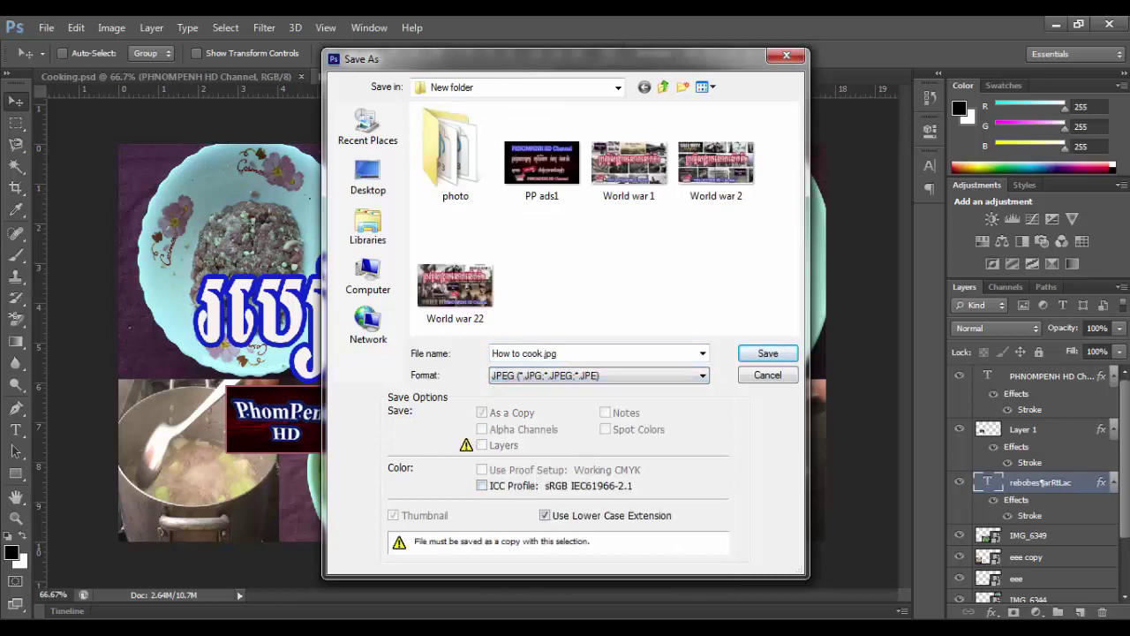
click(662, 87)
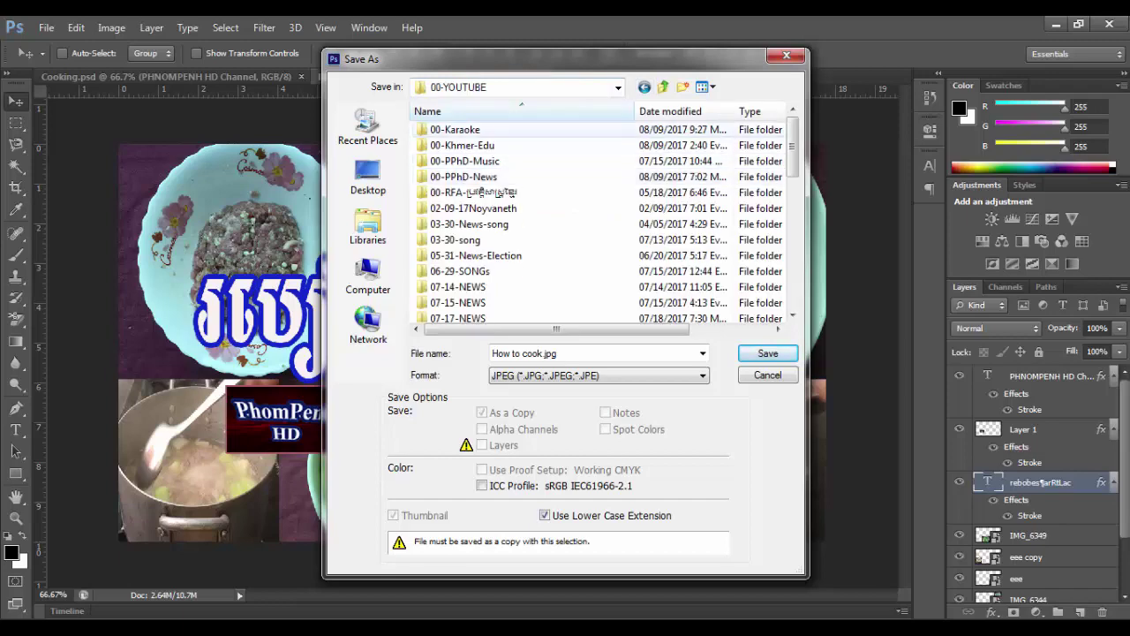
double_click(462, 145)
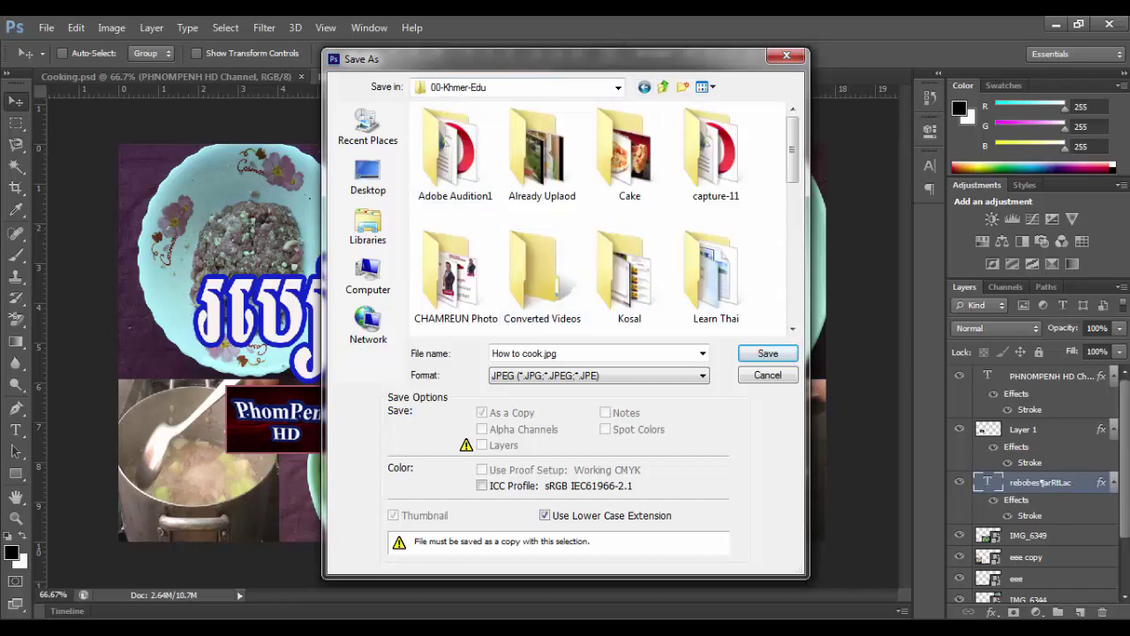
scroll(601, 216, down, 5)
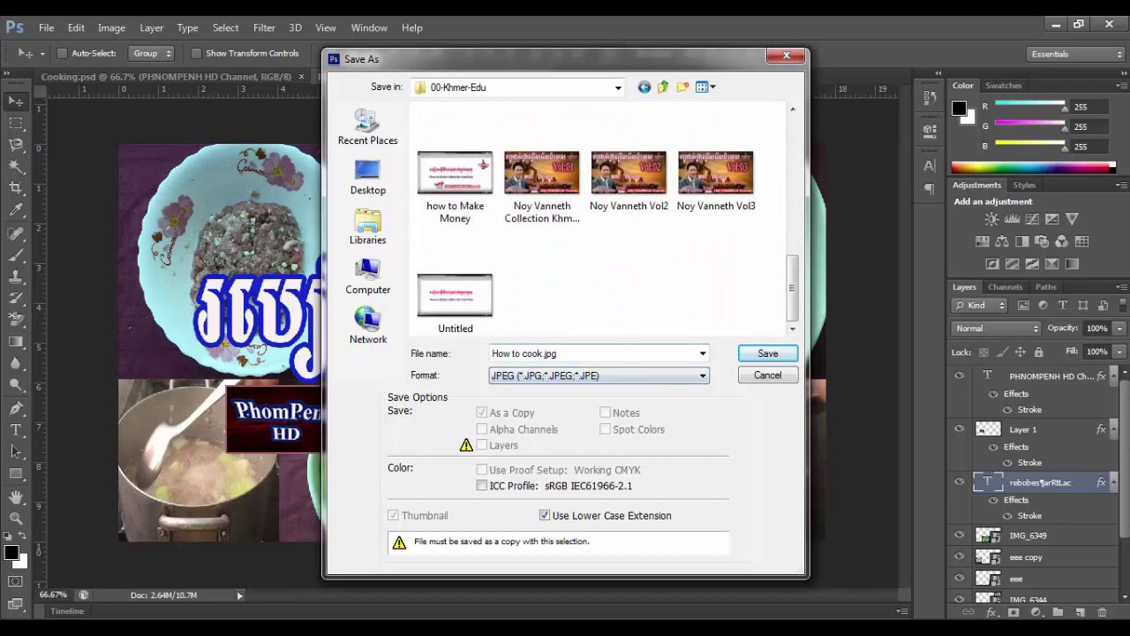
click(542, 354)
text(1)
click(768, 354)
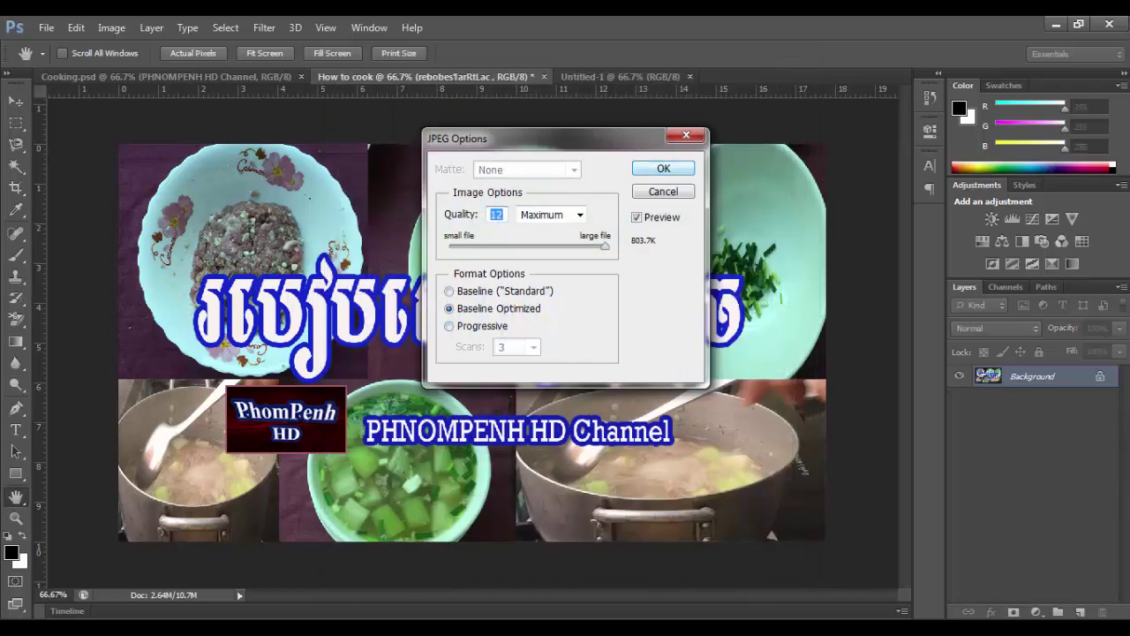
click(663, 168)
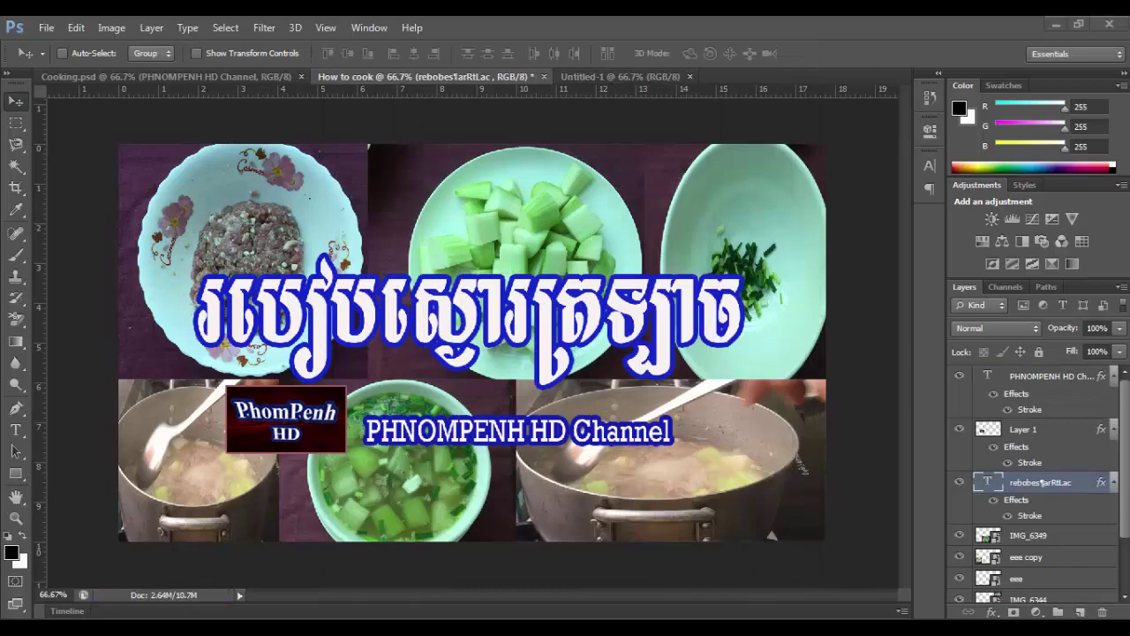
- Open the Info & Settings edit page for the video របៀបស្ងោរត្រឡាច from Video Manager
click(402, 556)
scroll(304, 205, down, 2)
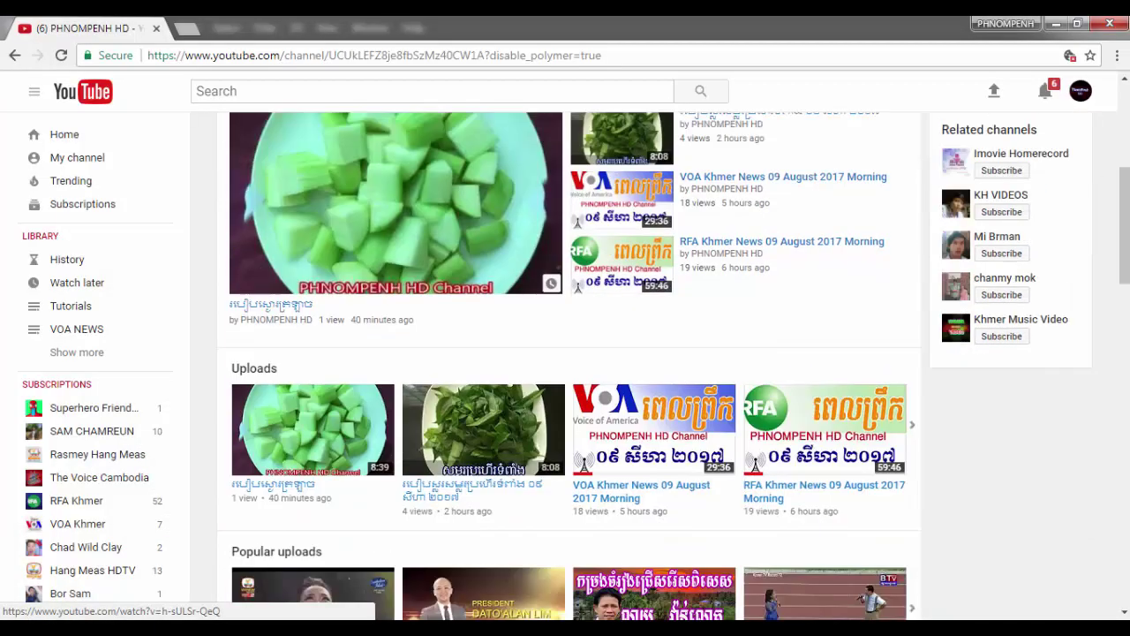
scroll(305, 205, up, 5)
scroll(565, 353, up, 1)
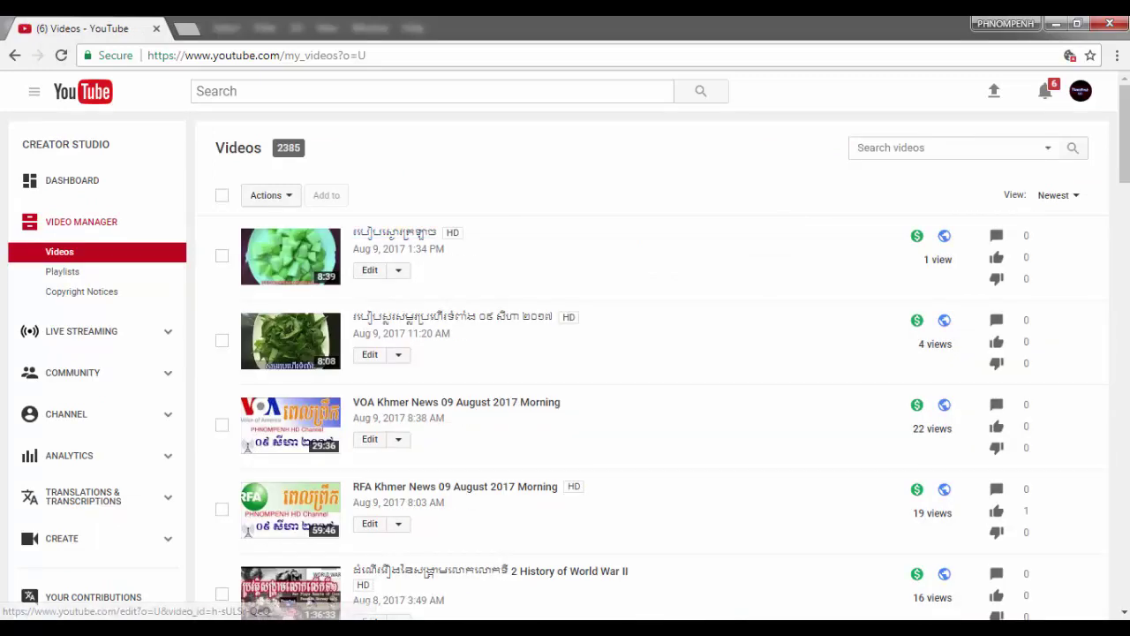
click(394, 232)
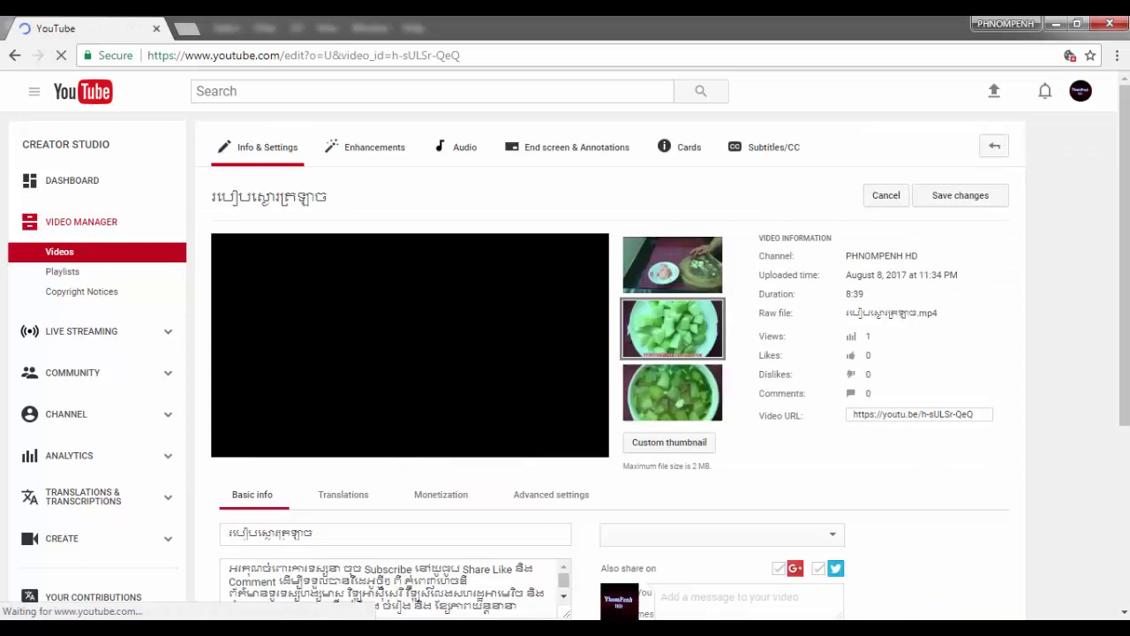
scroll(565, 353, down, 1)
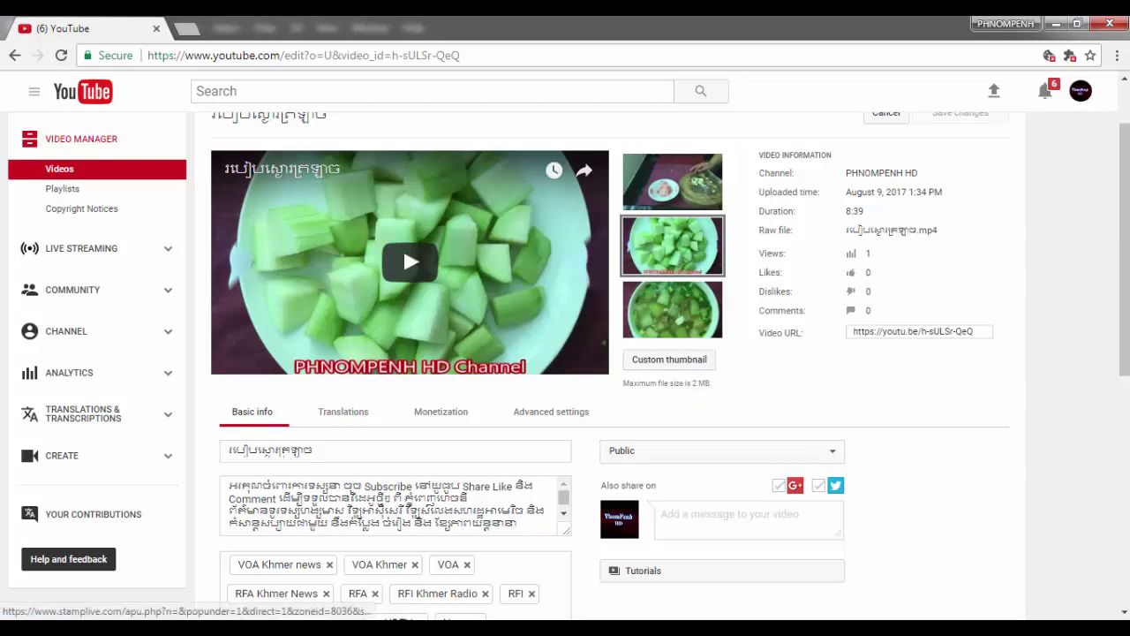
click(402, 246)
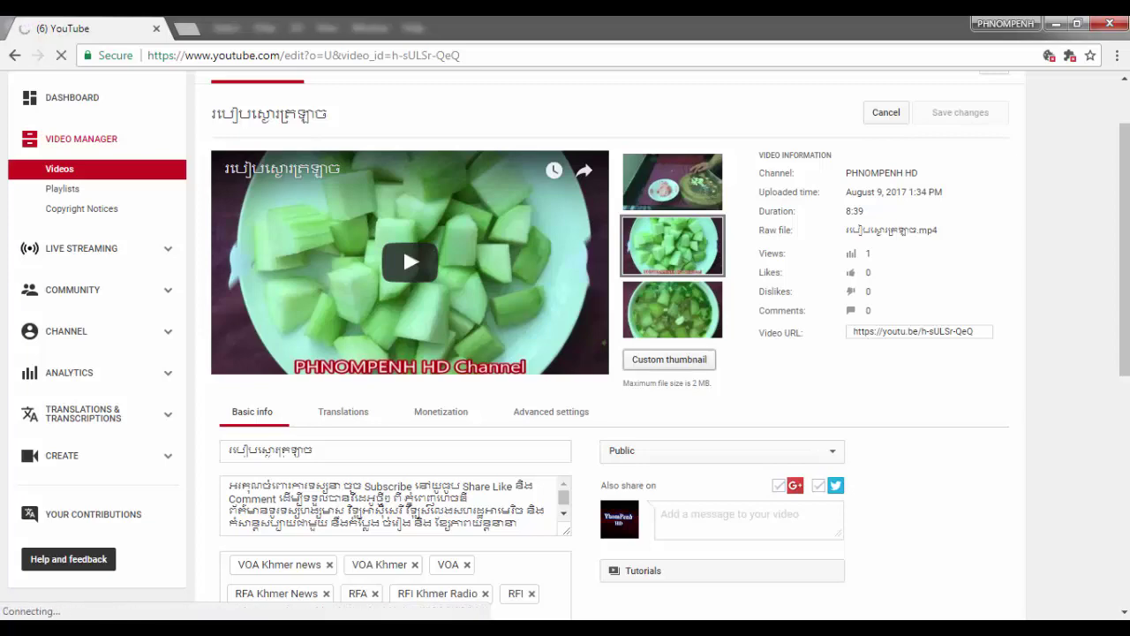
scroll(676, 362, down, 3)
scroll(403, 328, up, 4)
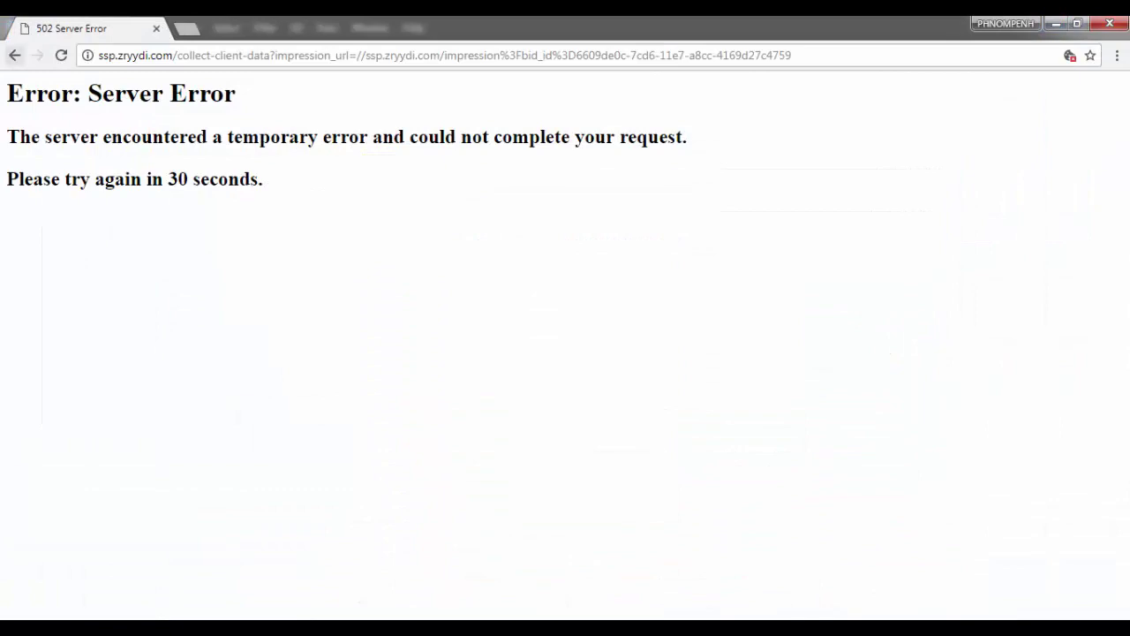
click(14, 55)
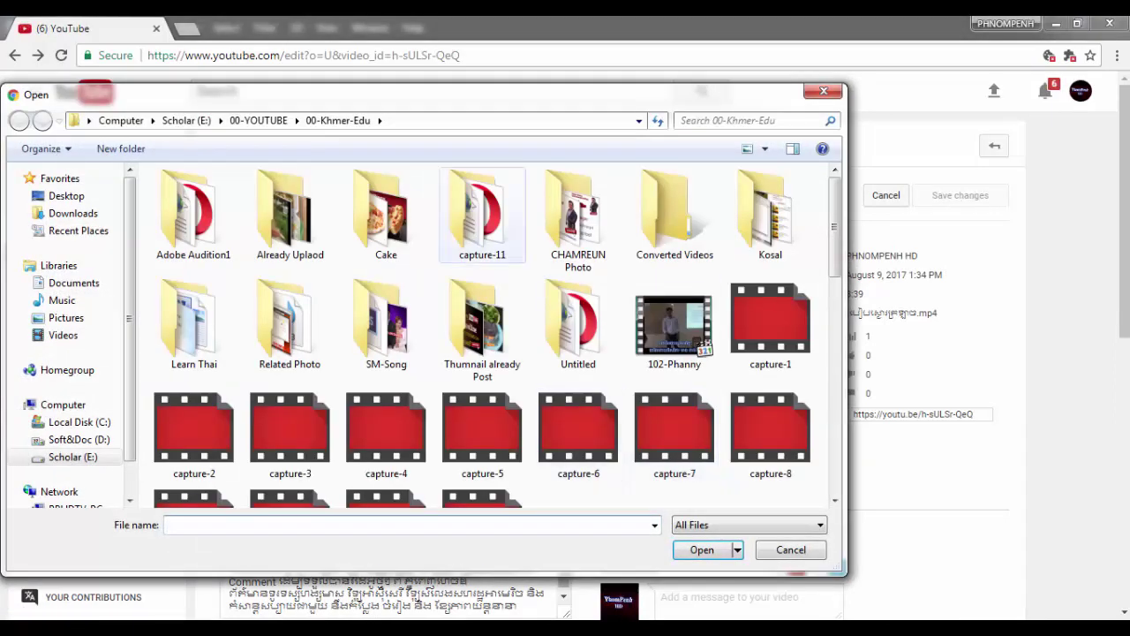
- Upload How to cook1.jpg from 00-Khmer-Edu as the video's custom thumbnail
scroll(494, 335, down, 2)
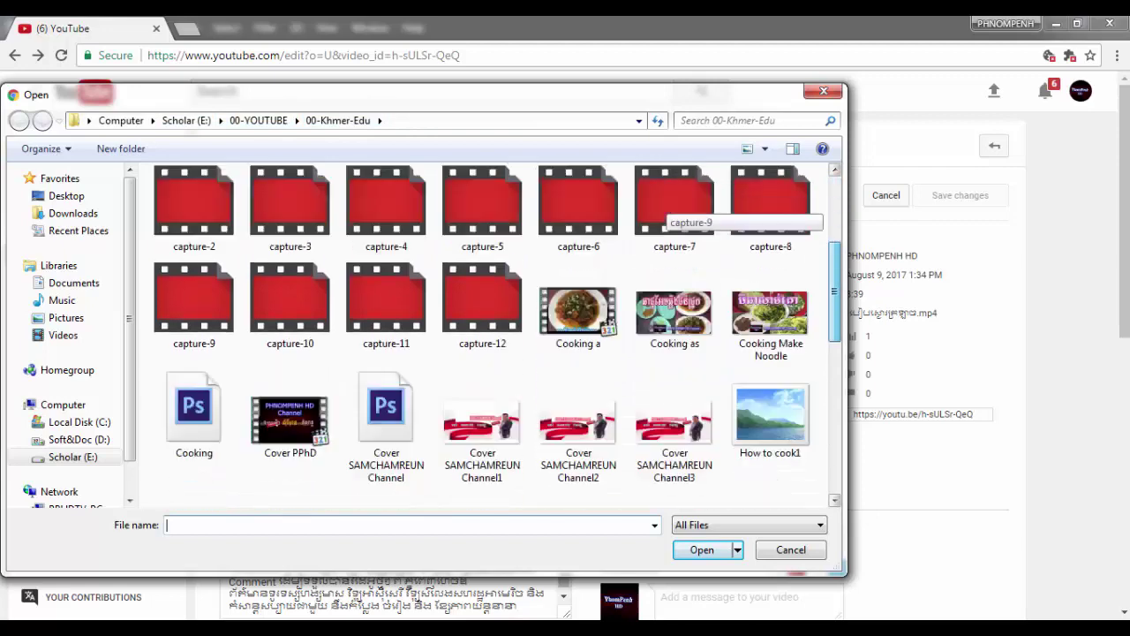
scroll(494, 335, down, 2)
scroll(495, 336, down, 2)
scroll(495, 335, down, 1)
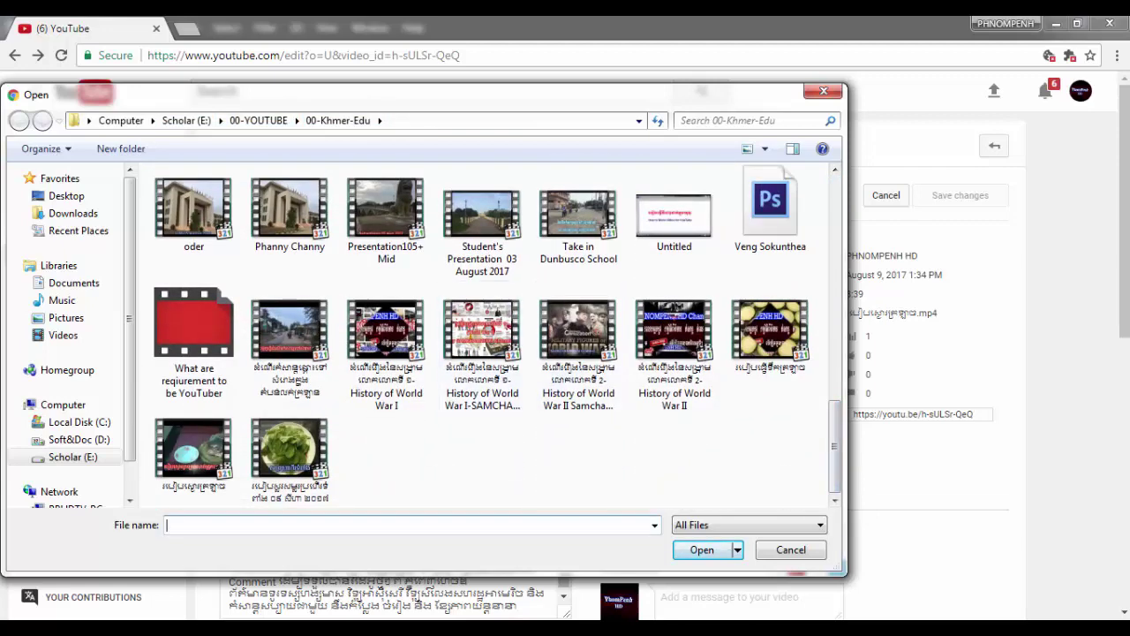
scroll(494, 336, up, 2)
scroll(494, 336, up, 2)
scroll(495, 335, up, 2)
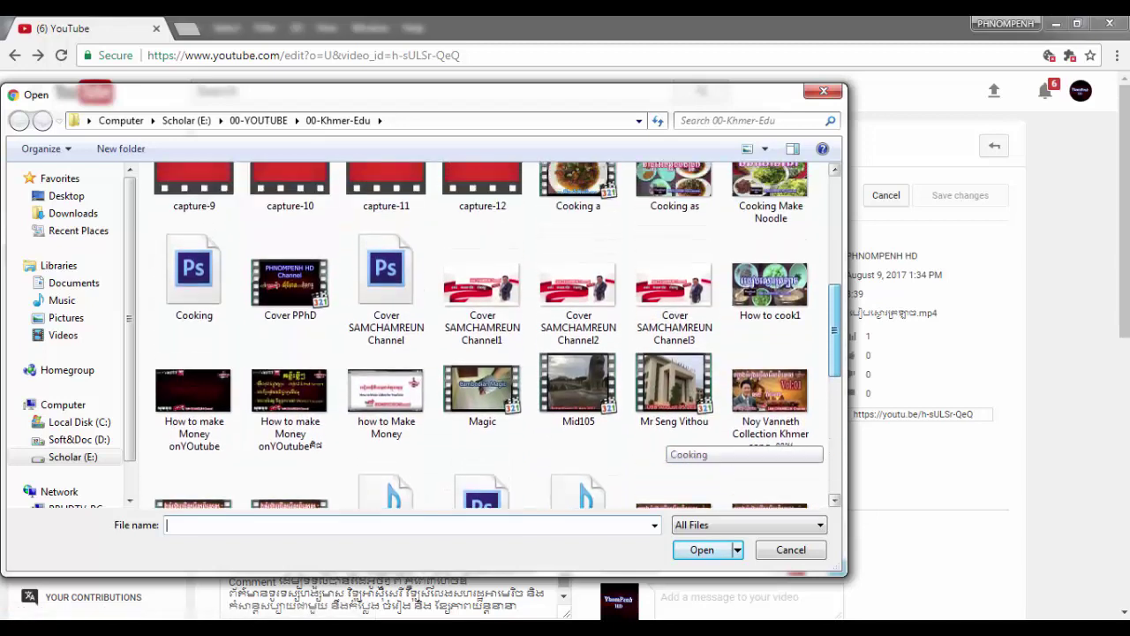
scroll(495, 335, up, 1)
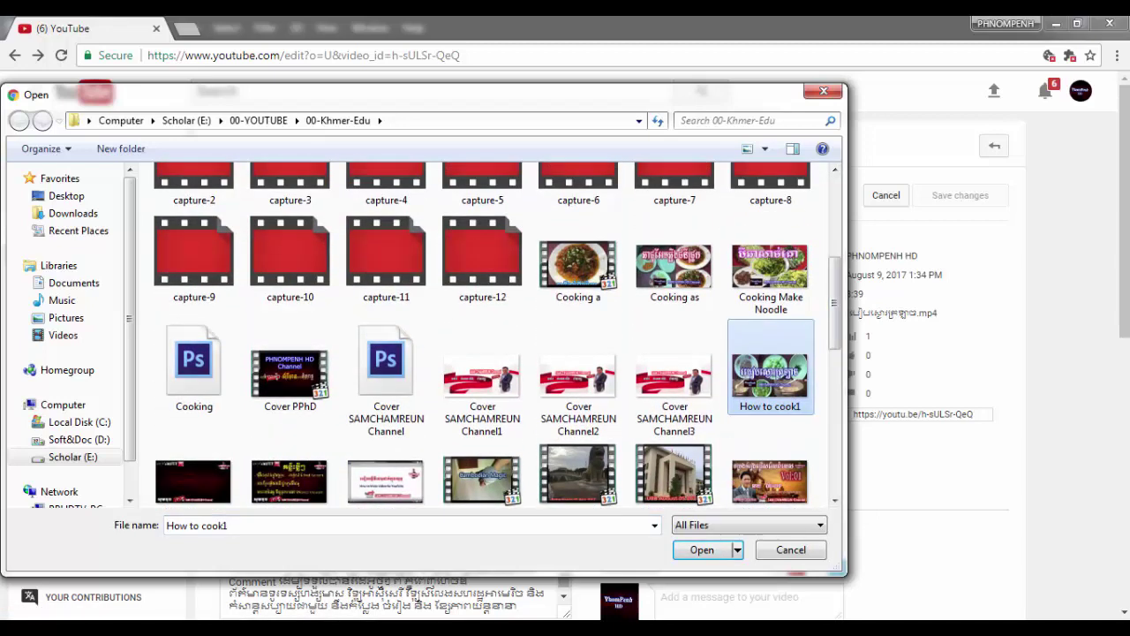
key(Return)
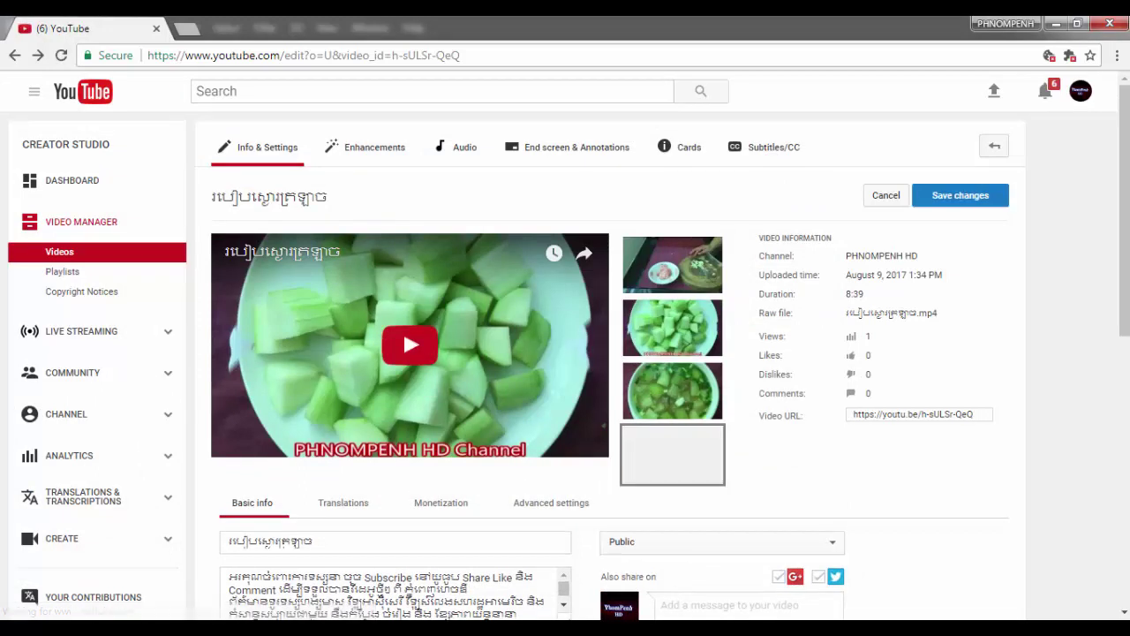
- Save the new custom thumbnail to the video and return to the uploaded videos list
click(960, 195)
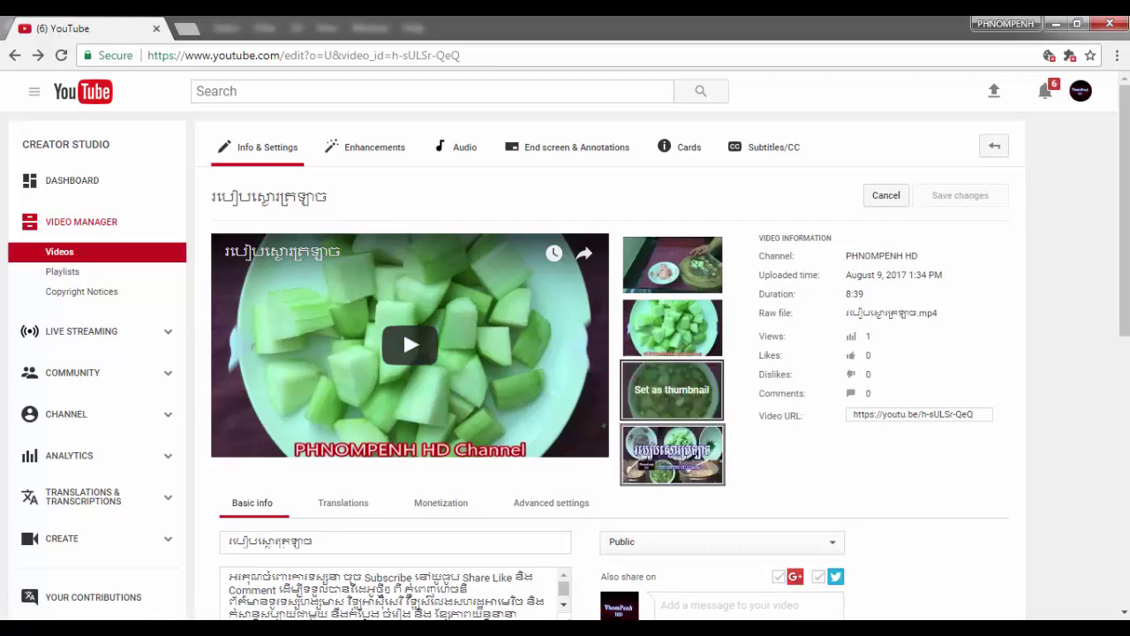
scroll(403, 328, down, 3)
scroll(403, 328, up, 3)
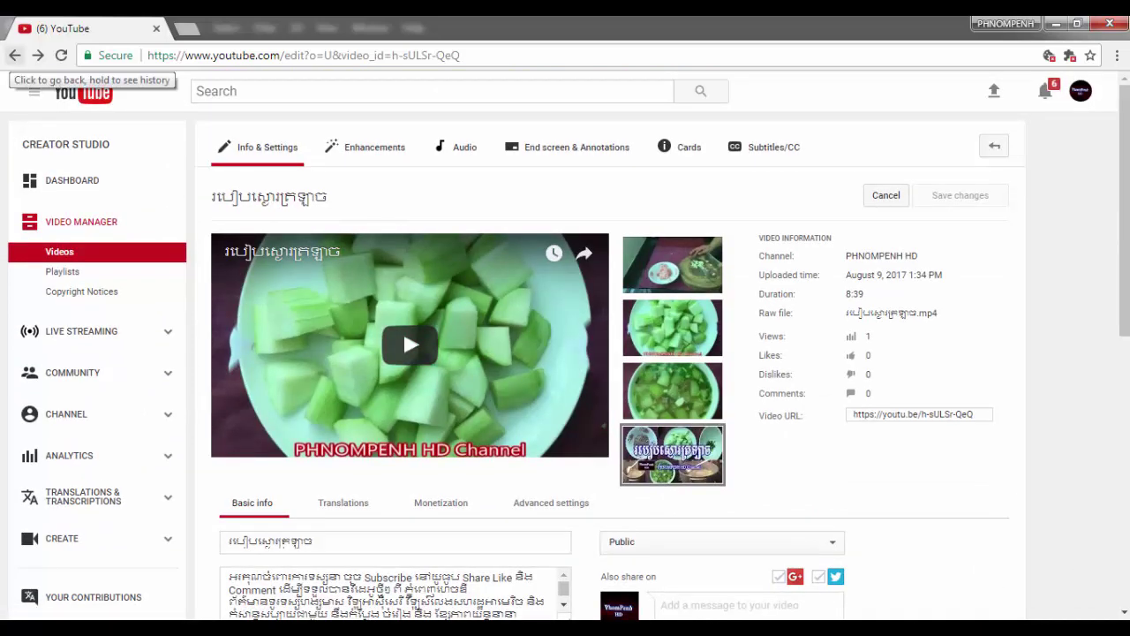
click(14, 55)
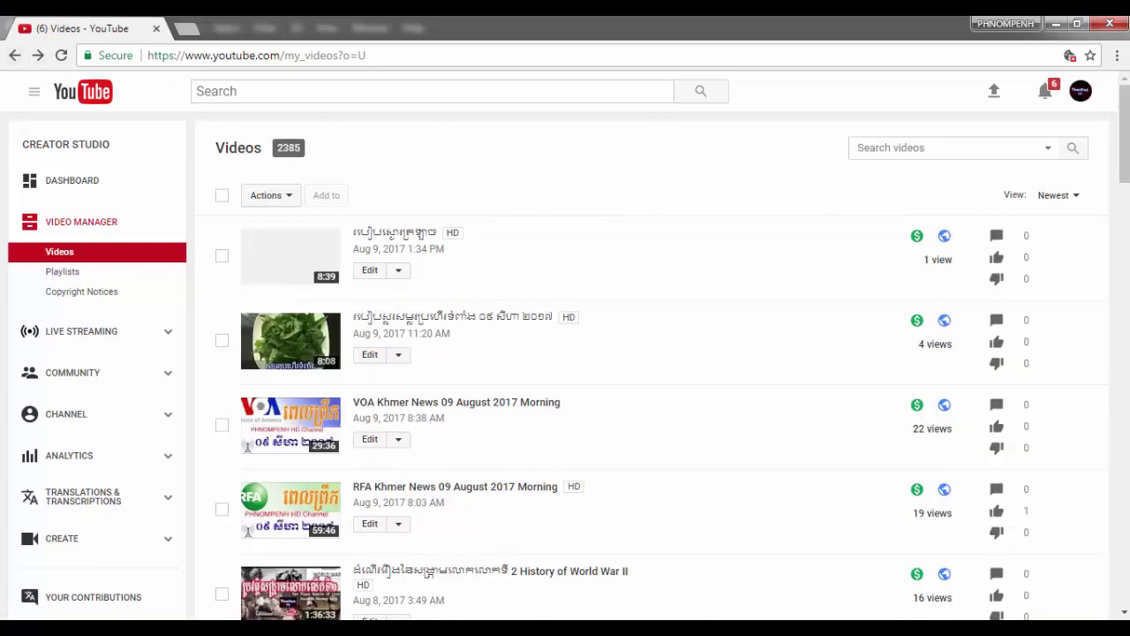
scroll(566, 353, down, 1)
scroll(565, 353, down, 1)
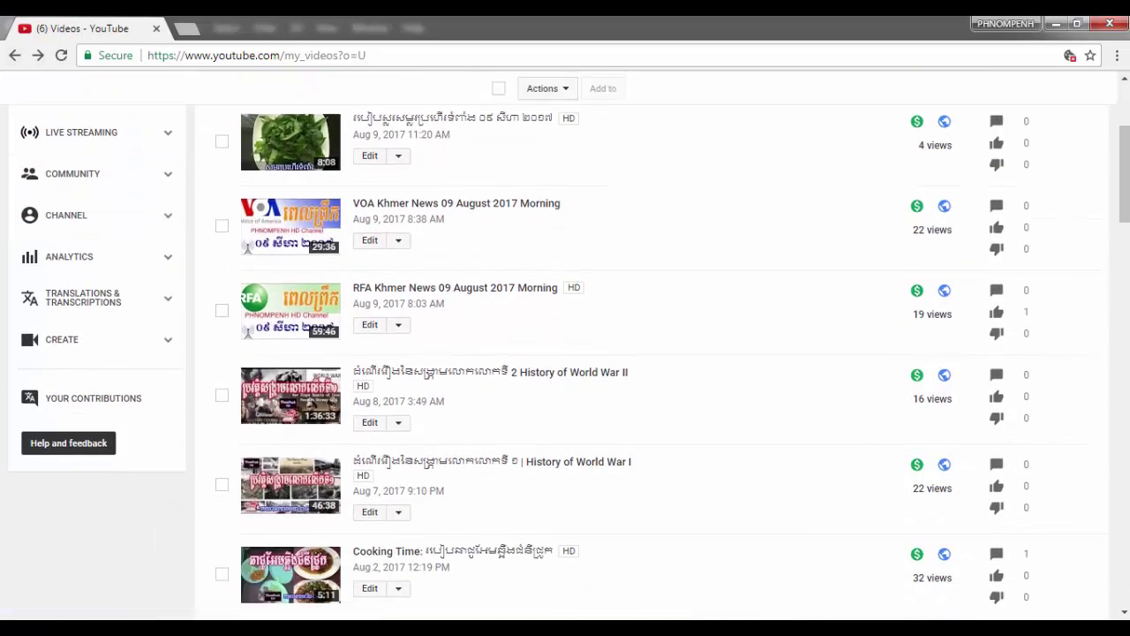
scroll(565, 353, up, 2)
- Open and reload the PHNOMPENH HD channel page, scrolling to check the new thumbnail
key(alt+Left)
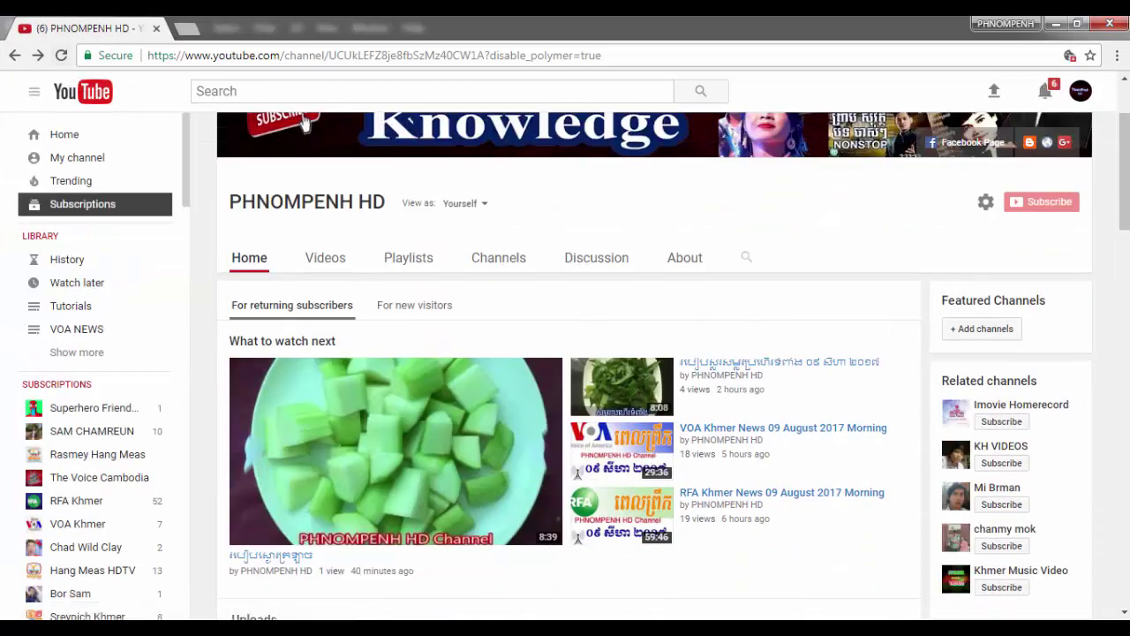
click(61, 55)
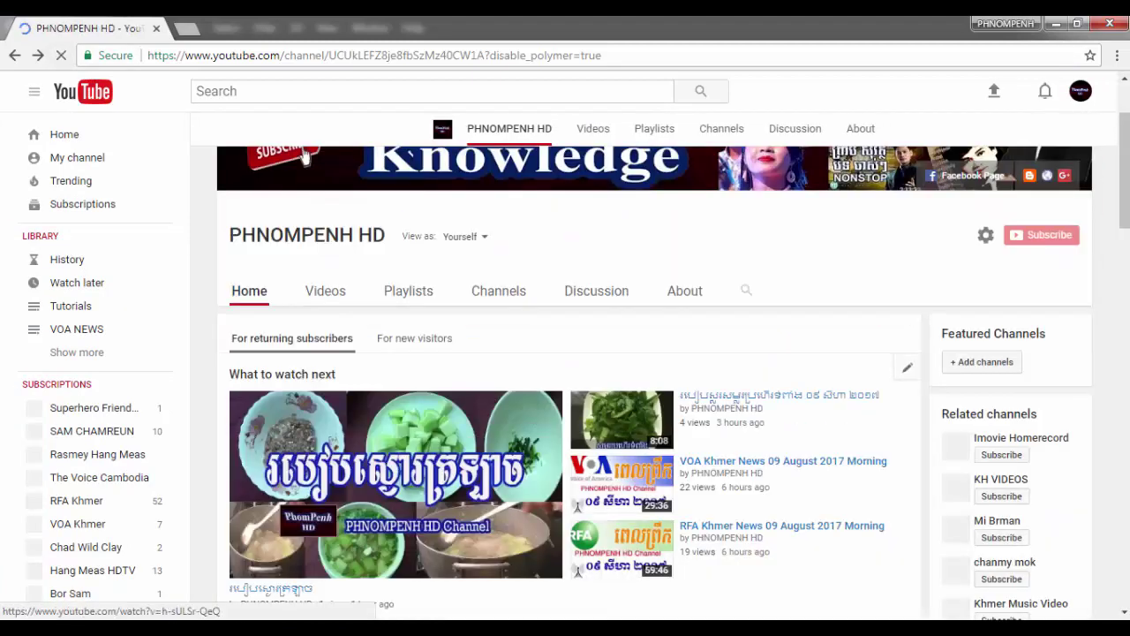
scroll(565, 371, down, 2)
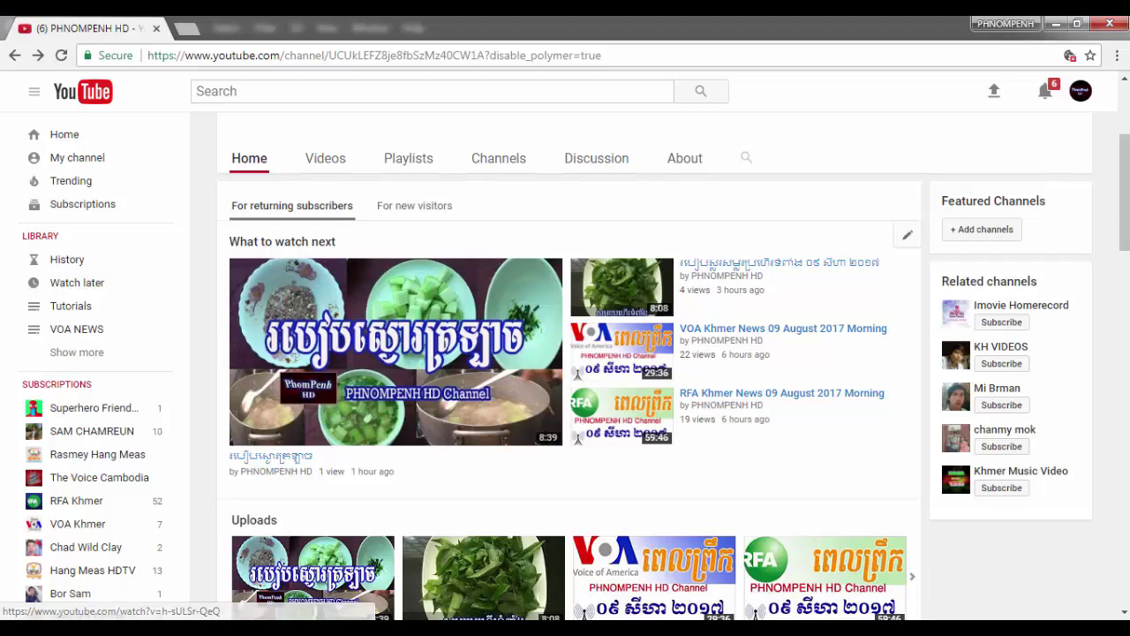
scroll(565, 371, down, 1)
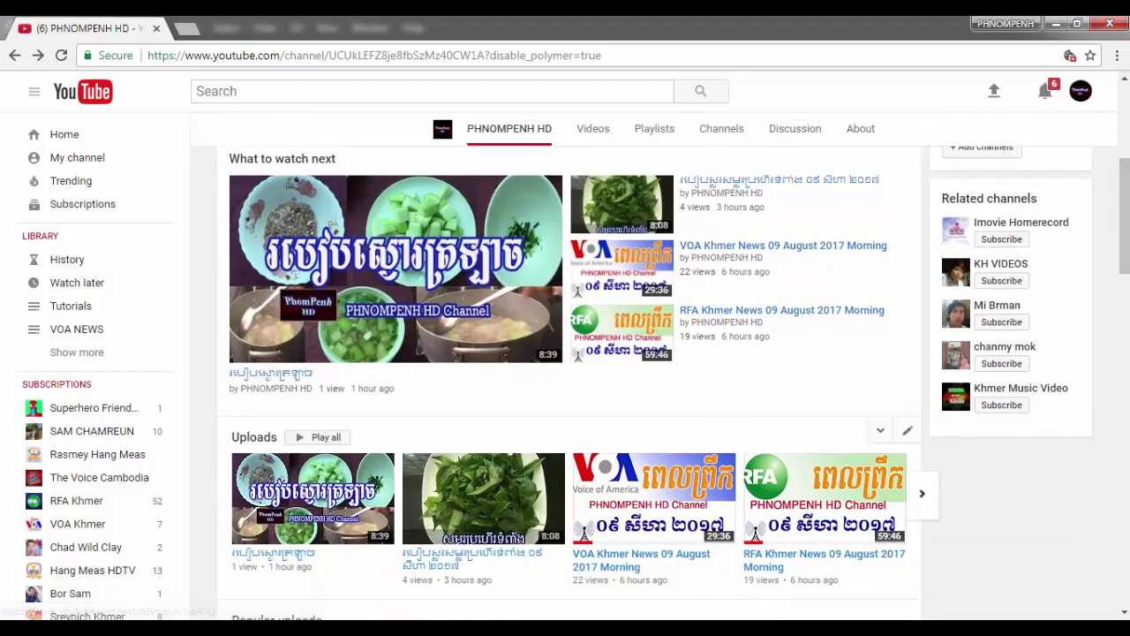
scroll(304, 188, up, 3)
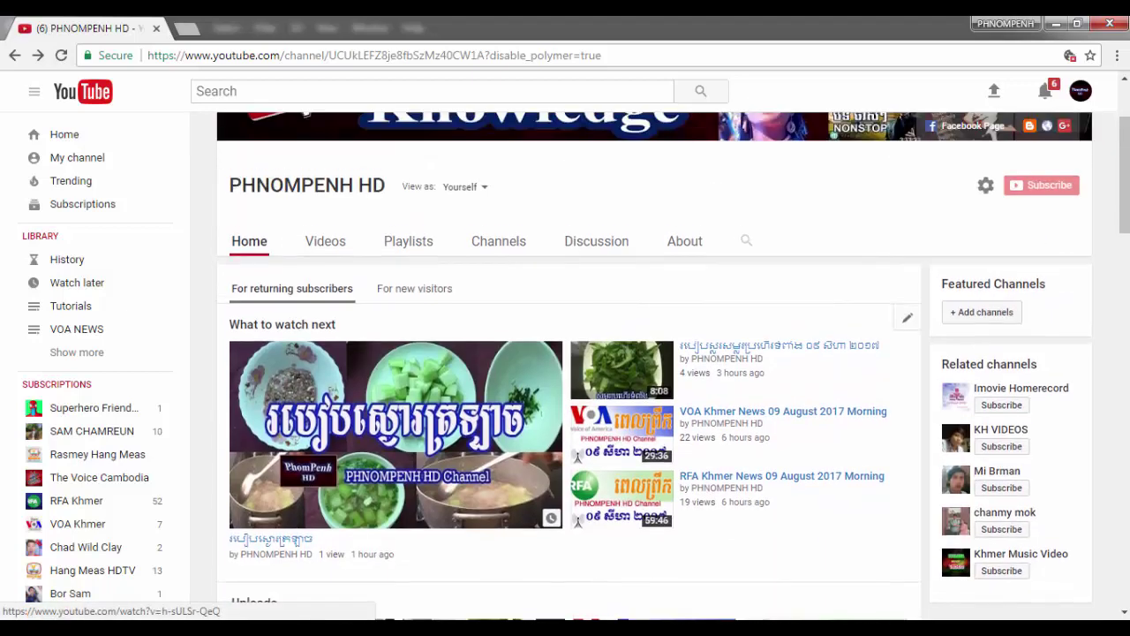
scroll(565, 354, up, 1)
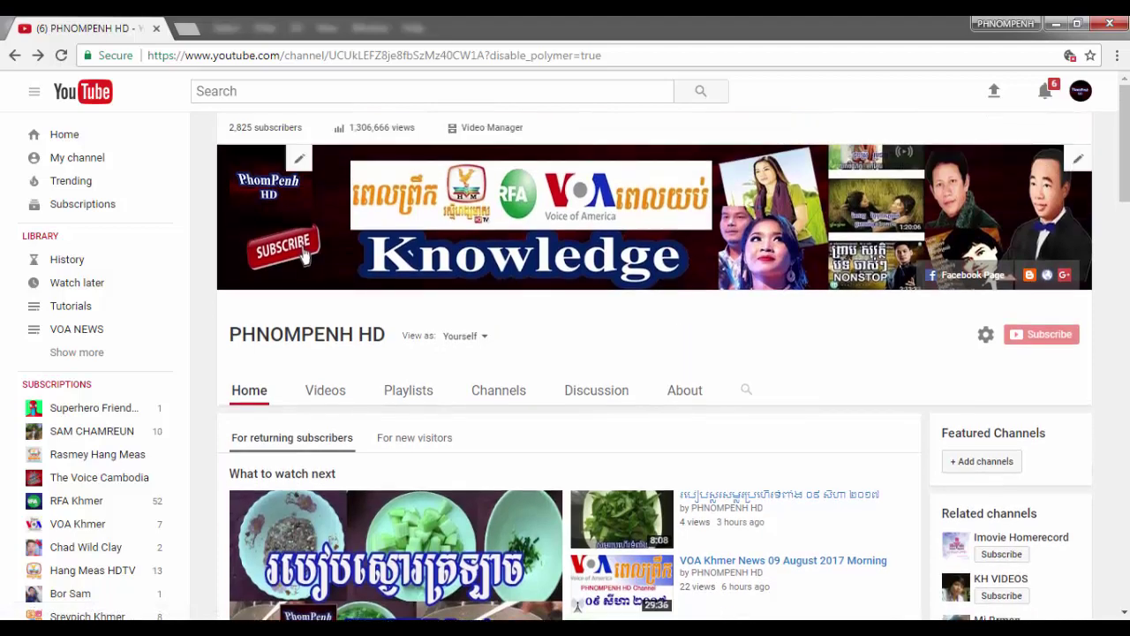
scroll(305, 254, down, 1)
scroll(304, 254, down, 2)
scroll(305, 254, down, 1)
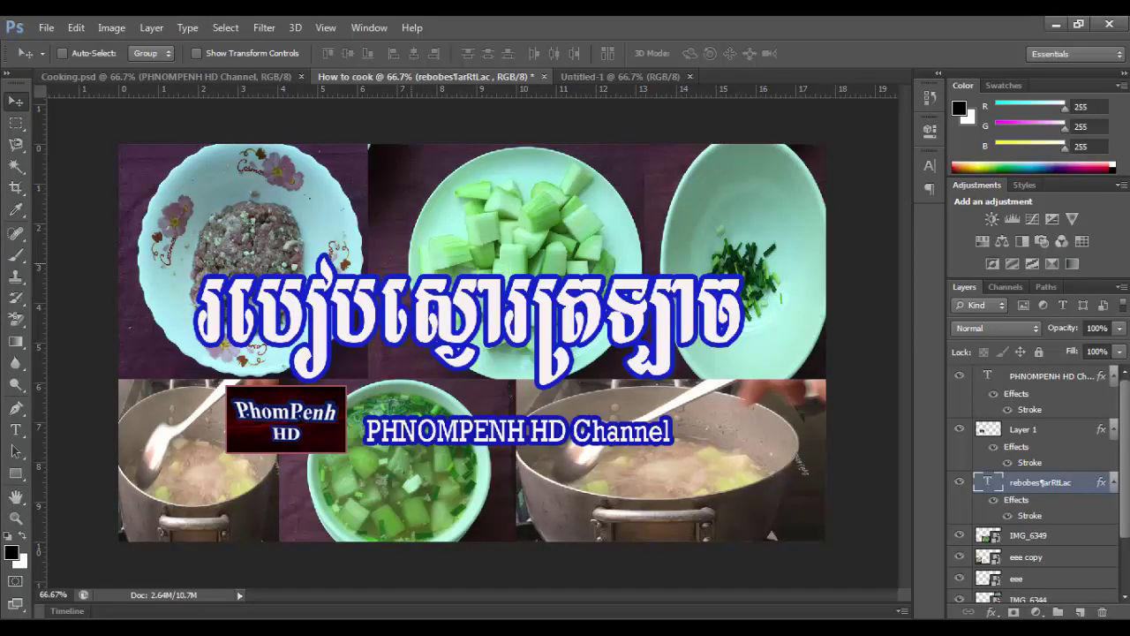
- Switch to the blank Untitled-1 document, then bring the Explorer window forward
key(ctrl+Tab)
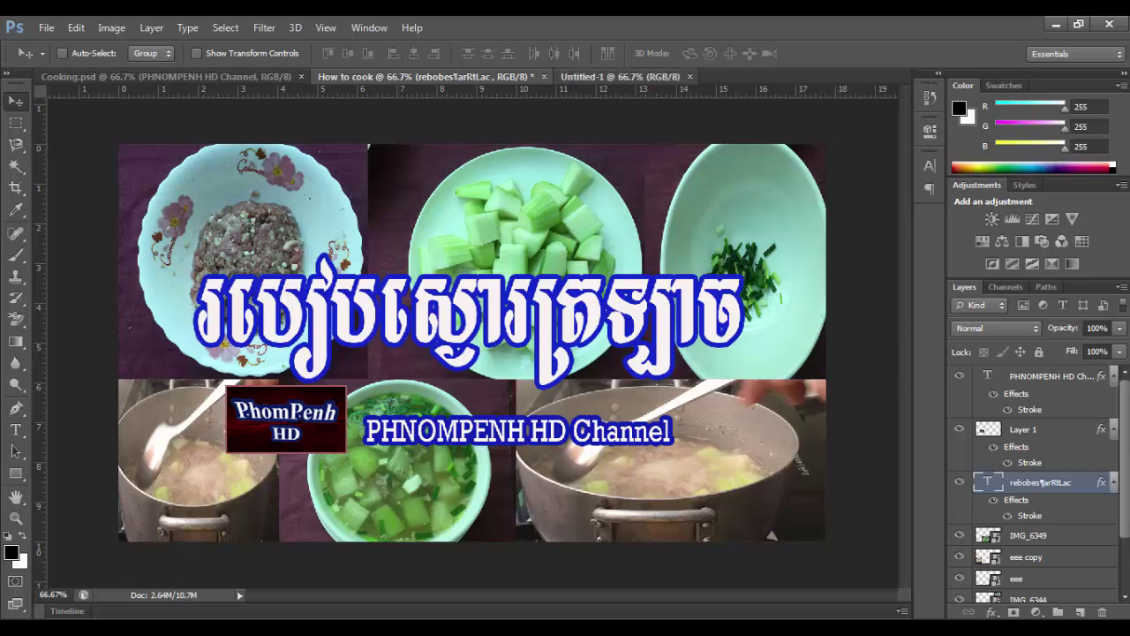
key(ctrl+shift+Tab)
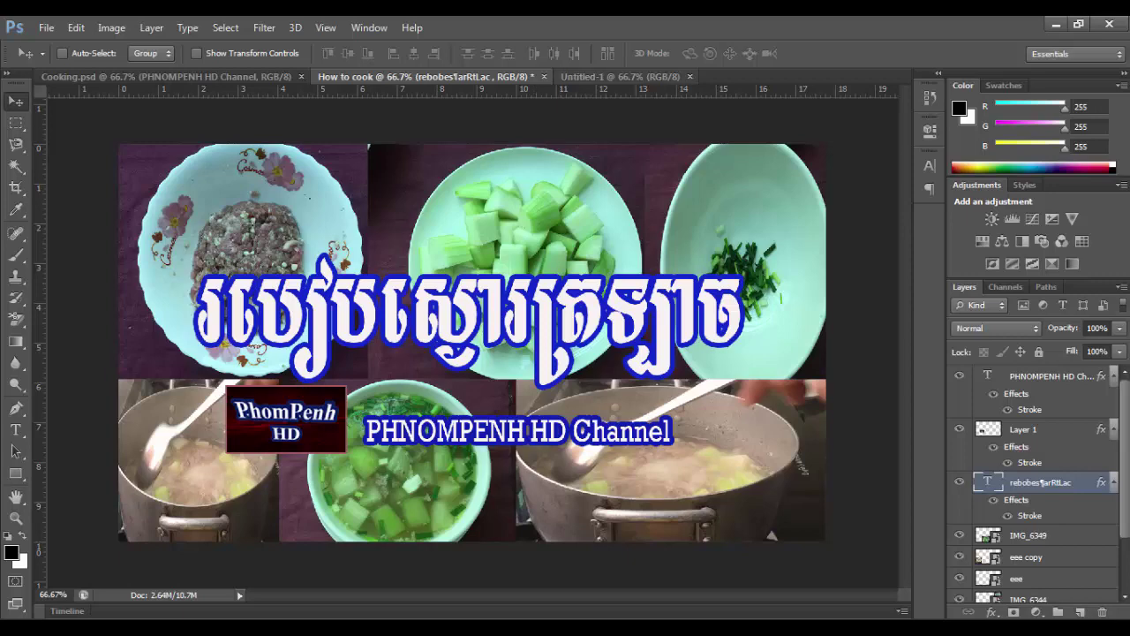
key(ctrl+Tab)
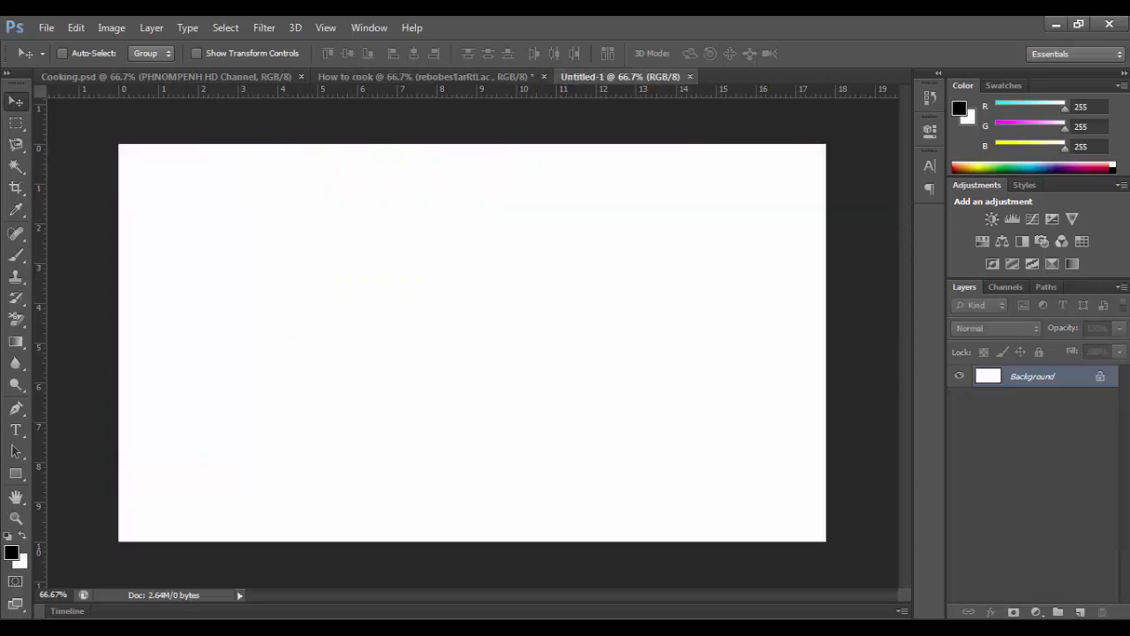
key(alt+Tab)
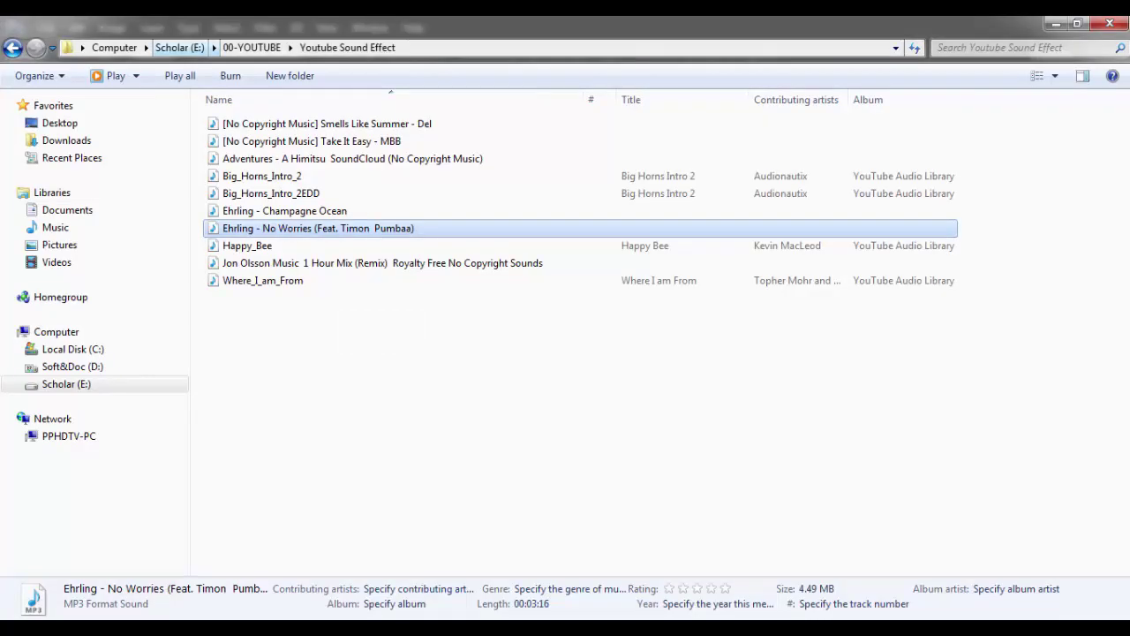
- Navigate from 00-YOUTUBE to Scholar (E:)\Ipad\08-09-2017 and scroll through its 84 cooking photos
click(252, 47)
key(Up)
key(Up)
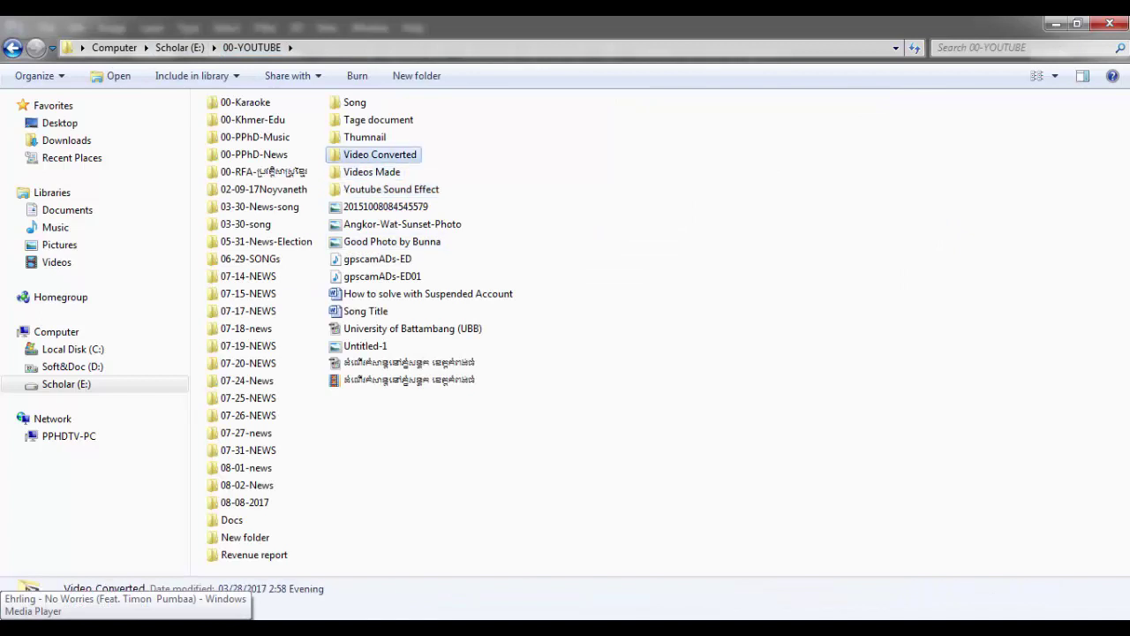
key(Down)
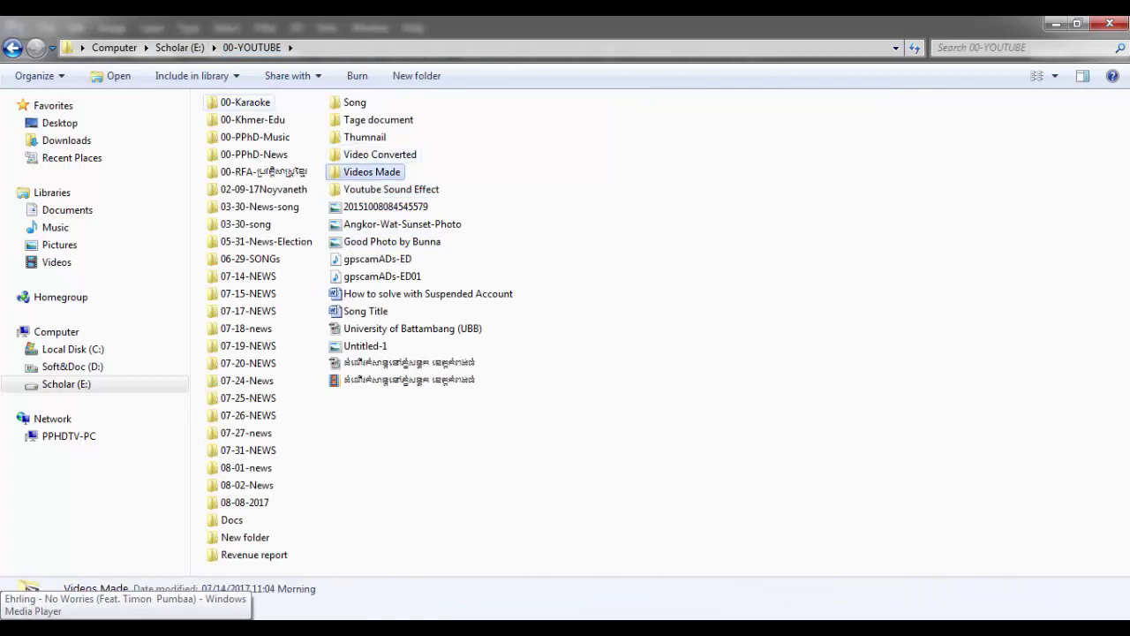
click(179, 47)
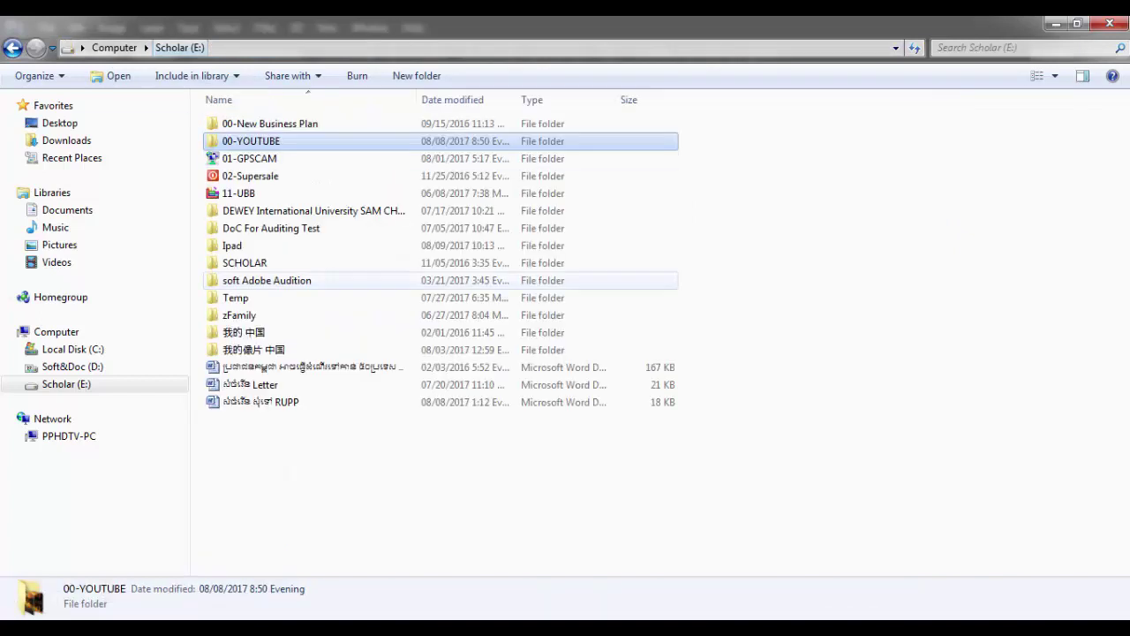
double_click(232, 246)
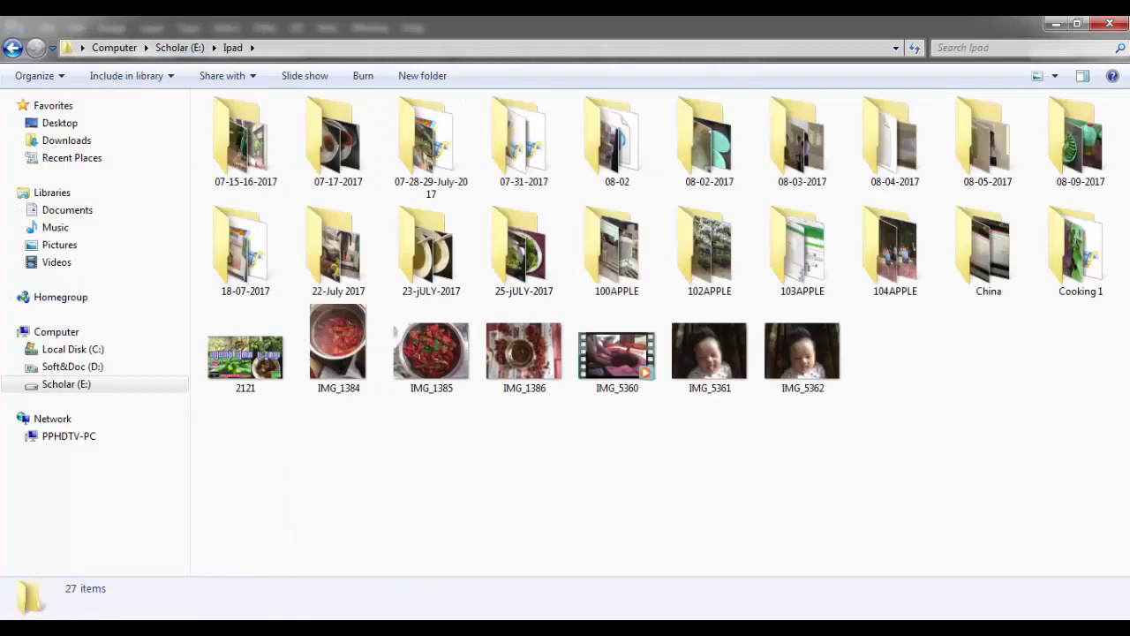
double_click(1079, 141)
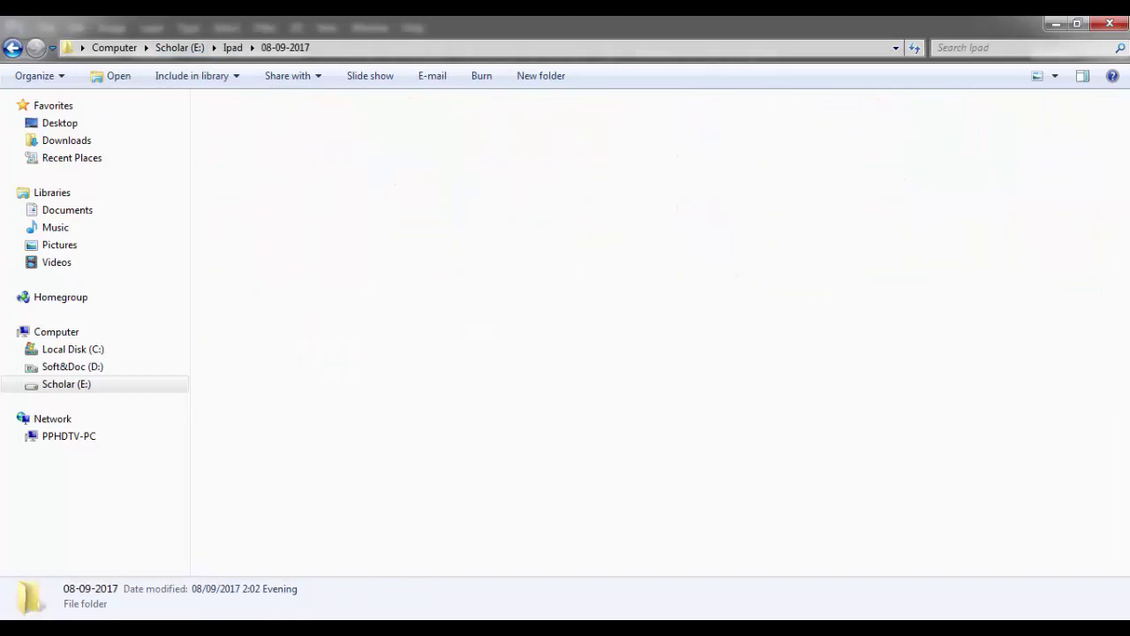
scroll(701, 458, down, 5)
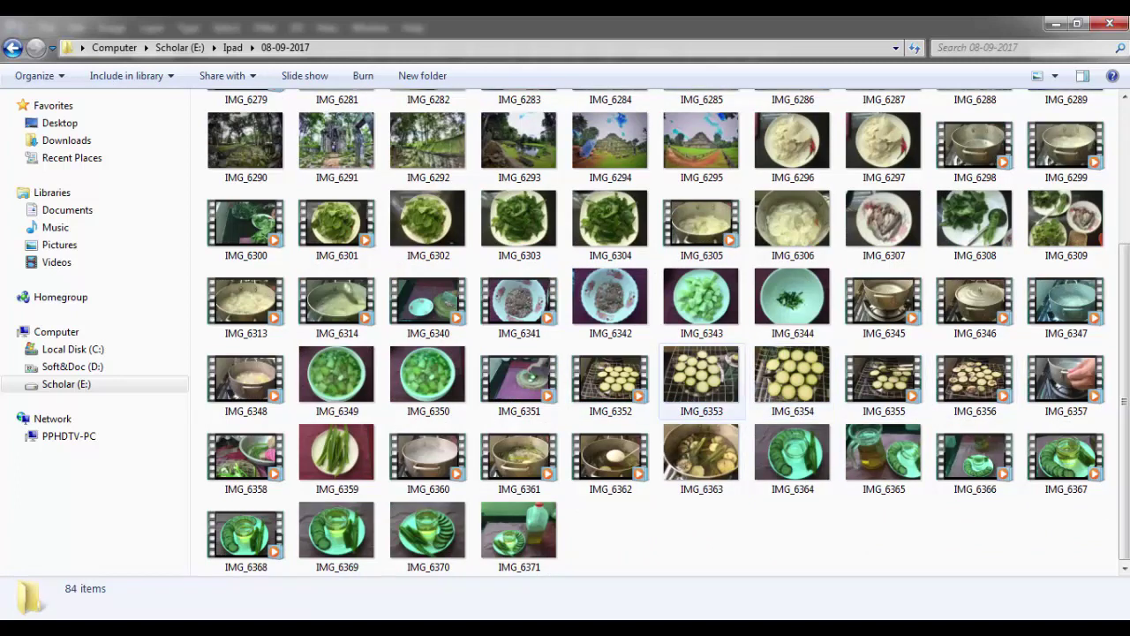
- Place IMG_6353 grilled melon photo into Untitled-1, scaled to 12% in the bottom-left corner
drag(701, 380, 484, 609)
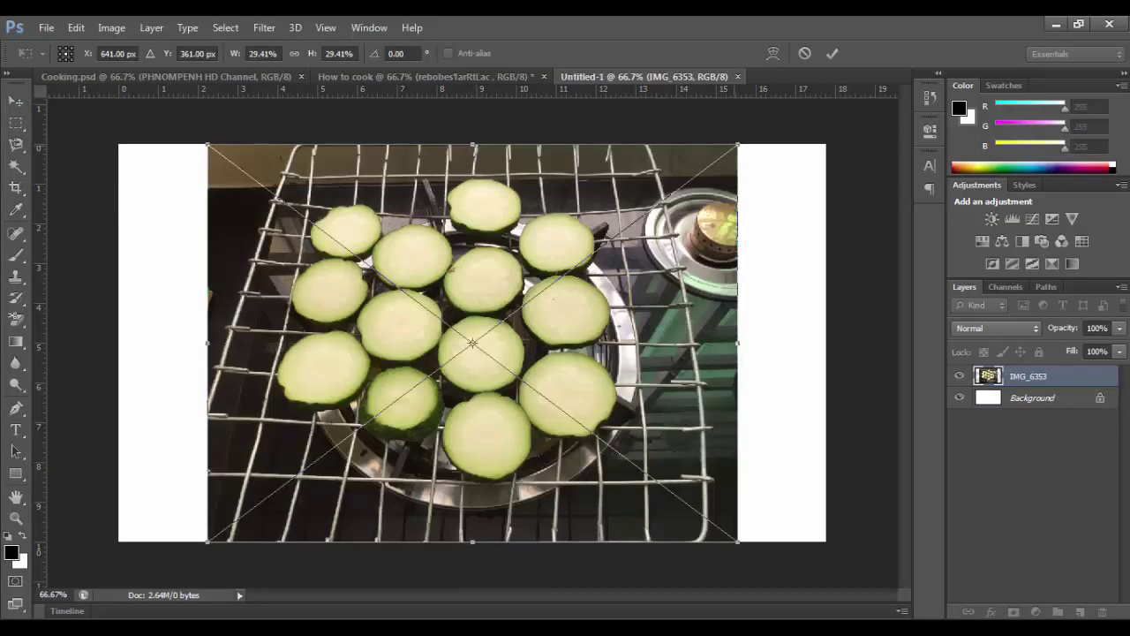
mouse_move(737, 144)
mouse_down()
mouse_move(504, 303)
mouse_move(429, 378)
mouse_up()
mouse_move(390, 433)
mouse_down()
mouse_move(291, 433)
mouse_move(304, 420)
mouse_up()
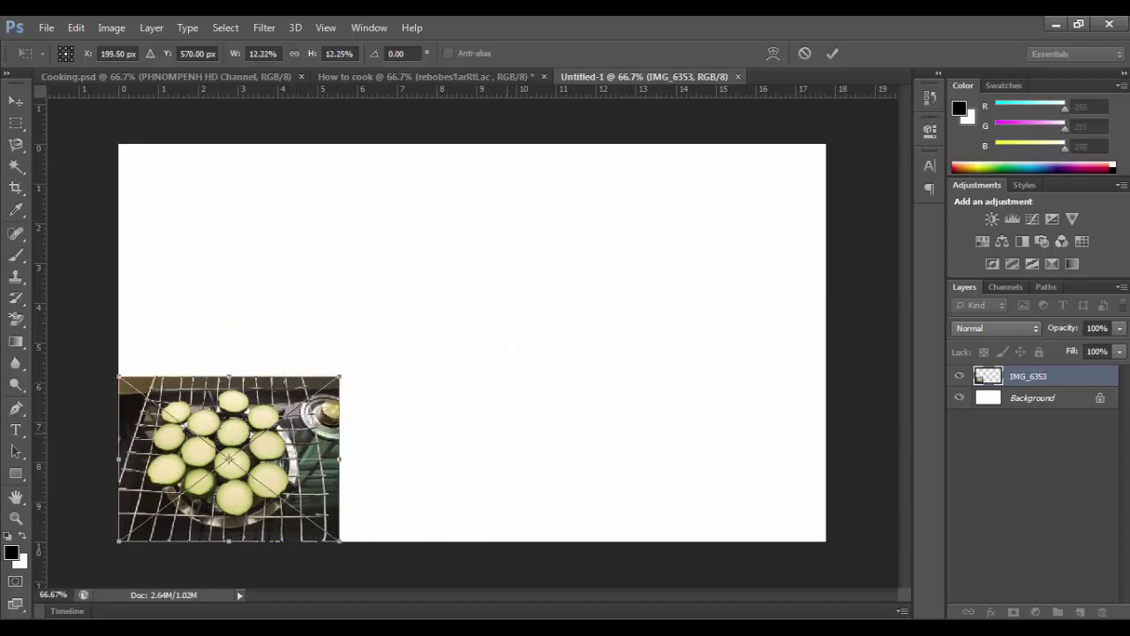
key(Return)
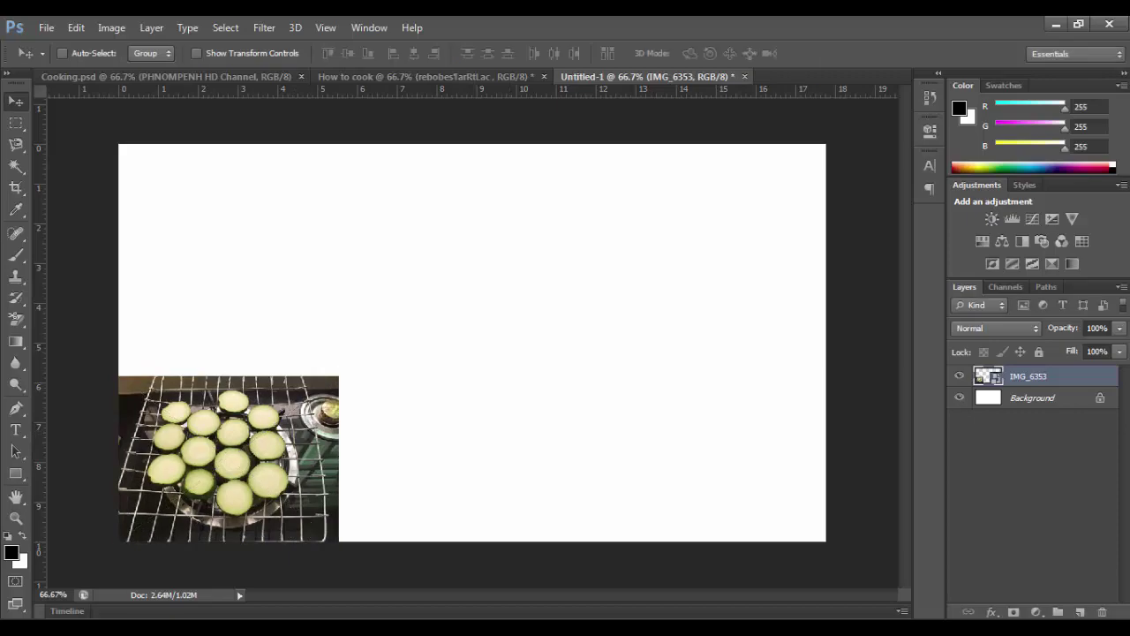
key(alt+Tab)
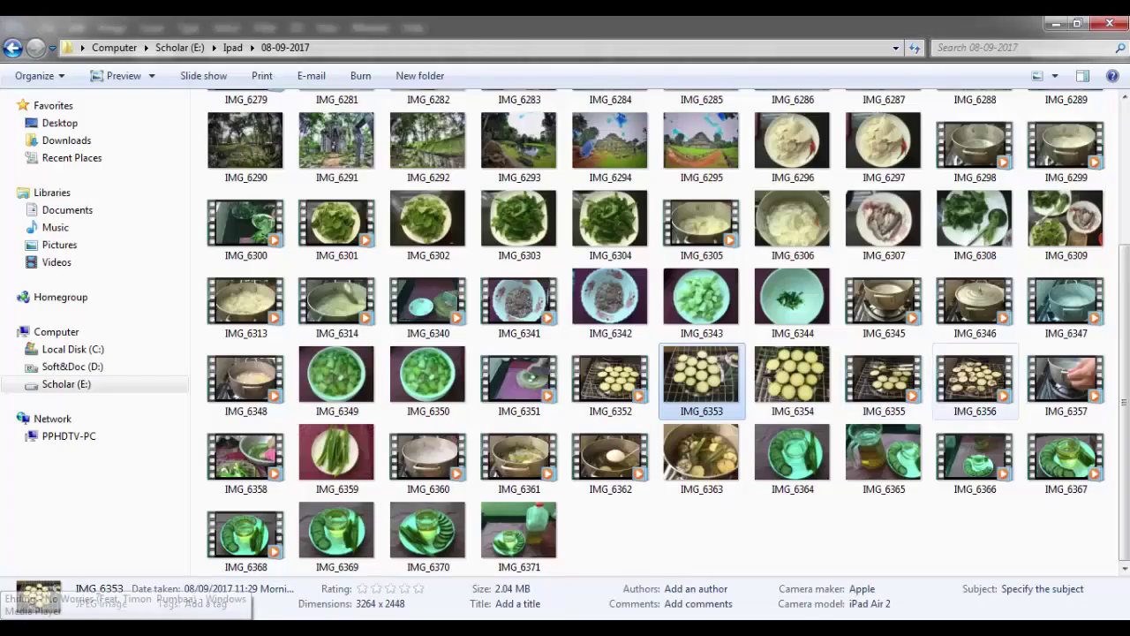
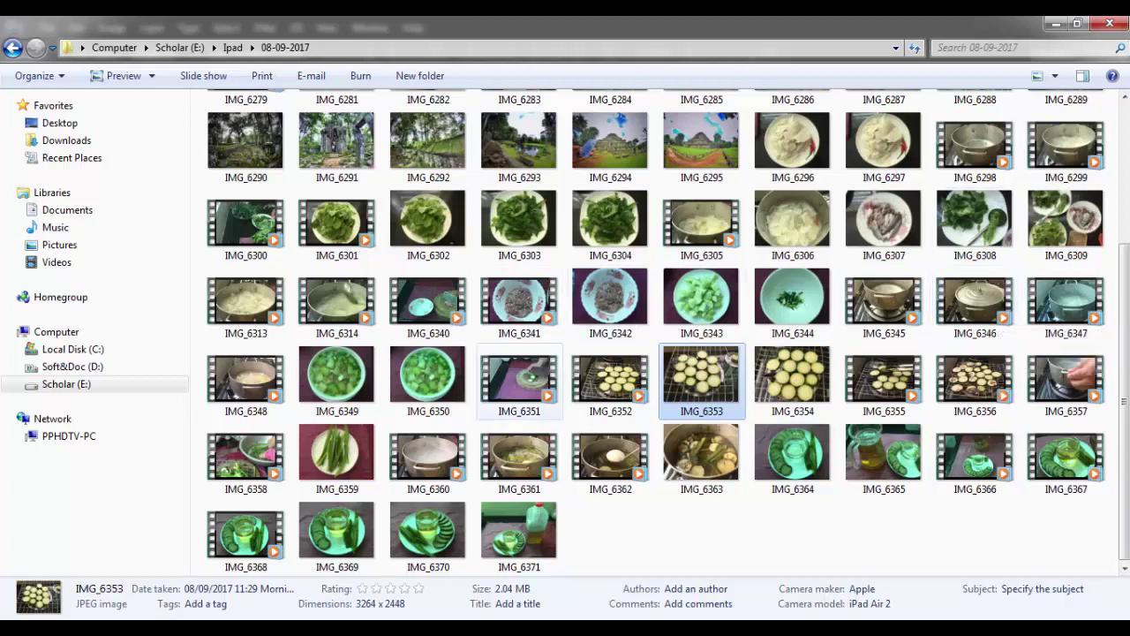
- Play IMG_6351 in Media Player Classic and skip ahead to about 00:12
click(521, 385)
right_click(521, 385)
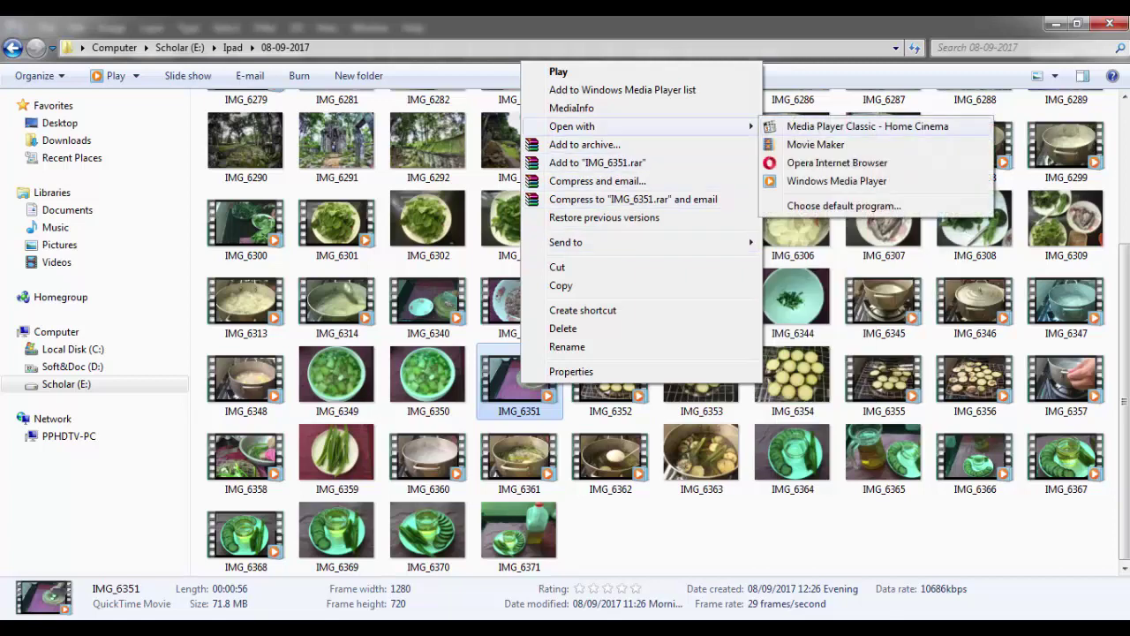
click(847, 127)
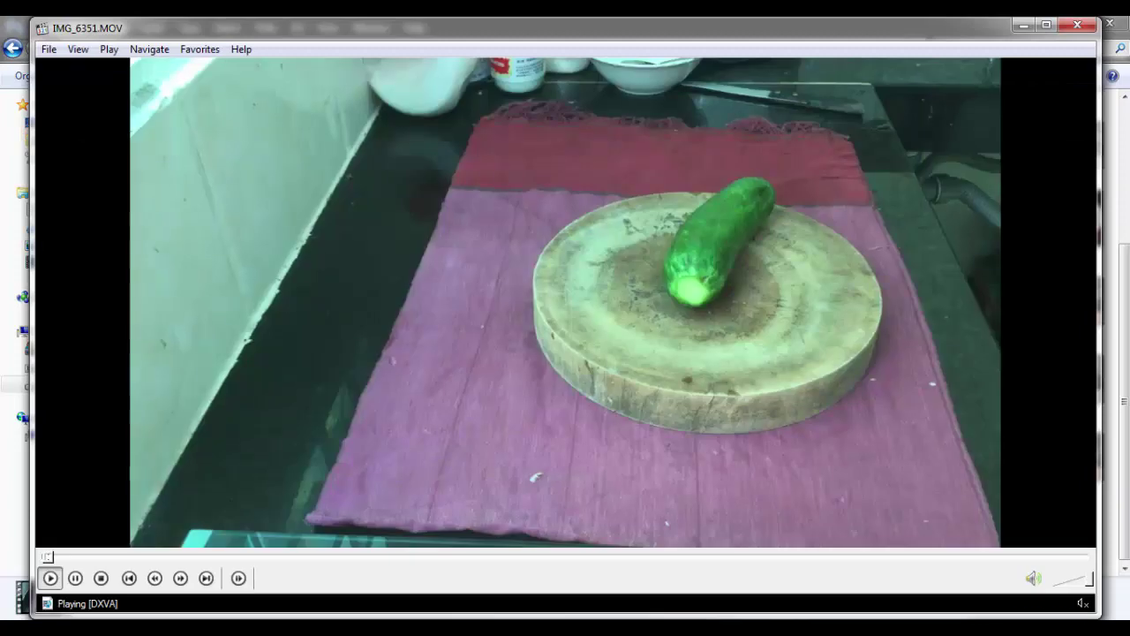
drag(77, 557, 259, 557)
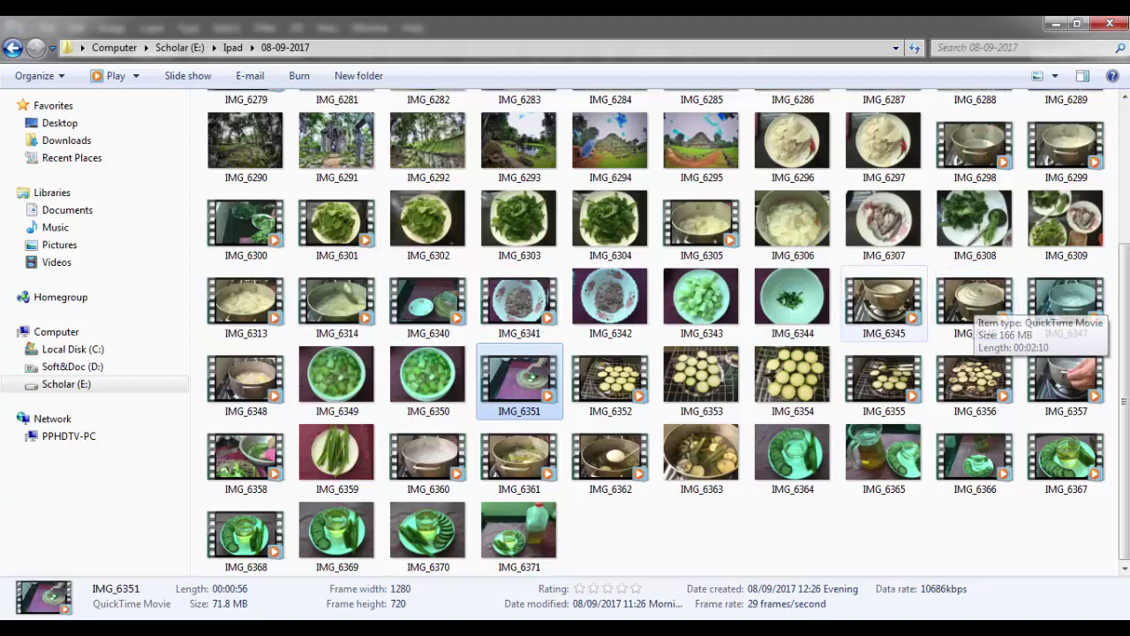
- Play IMG_6346 in Media Player Classic, jump to about 00:40, and move the player aside
right_click(974, 300)
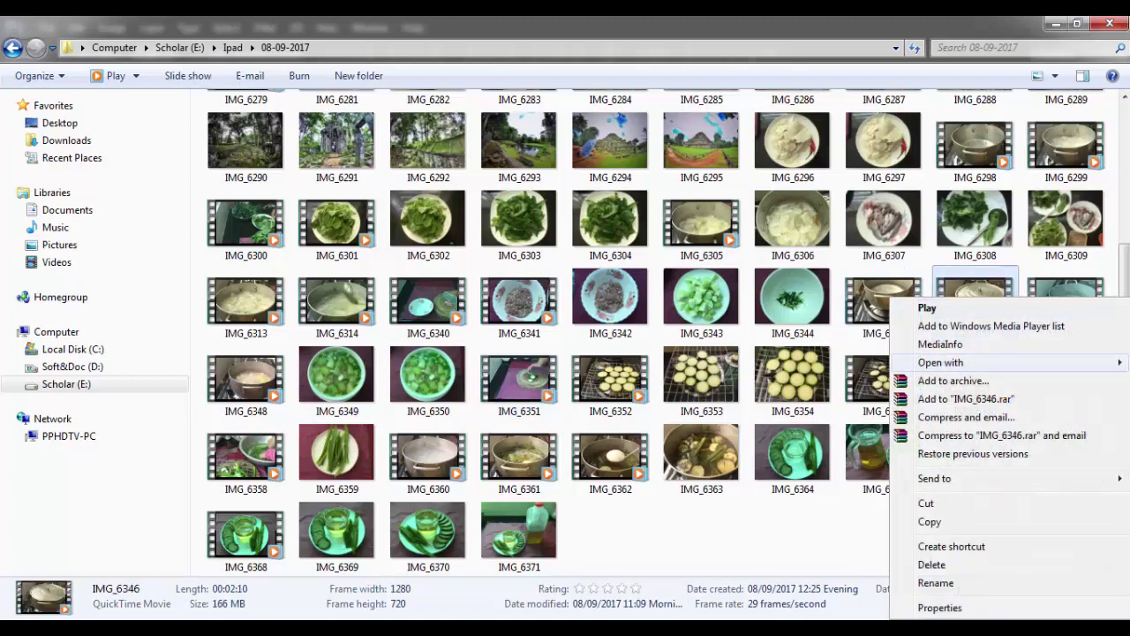
click(765, 362)
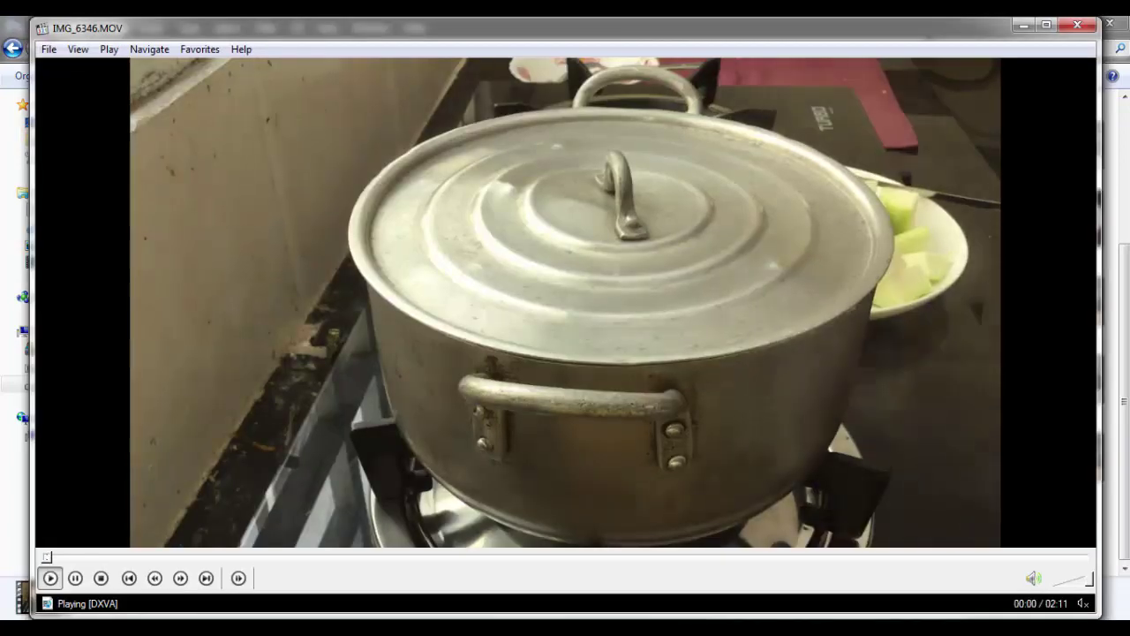
click(279, 557)
click(359, 557)
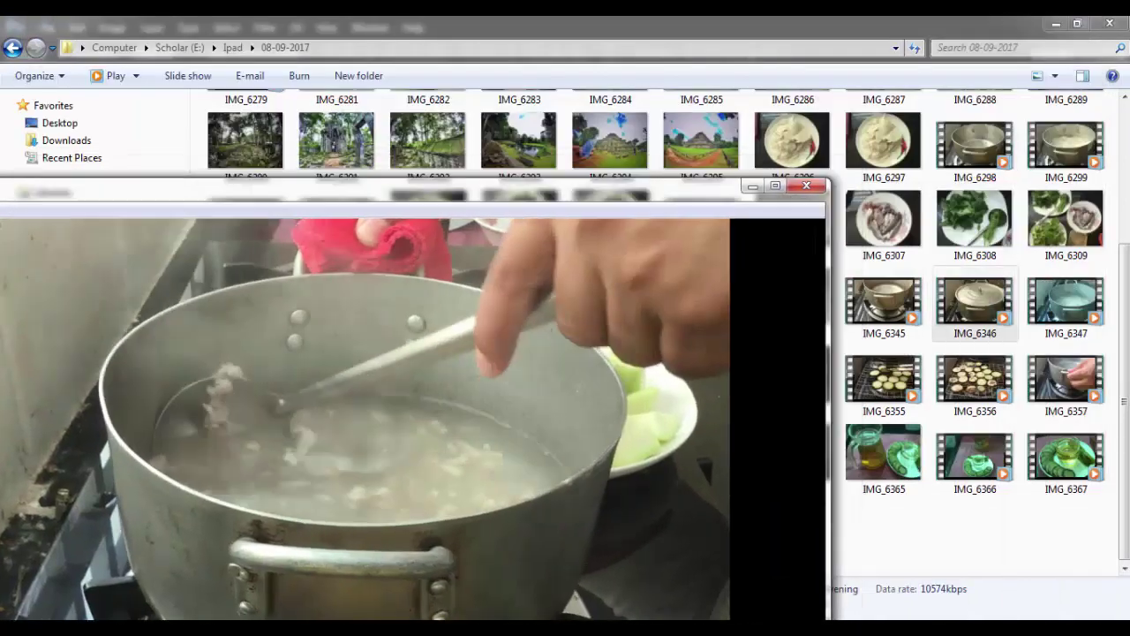
drag(530, 82, 167, 209)
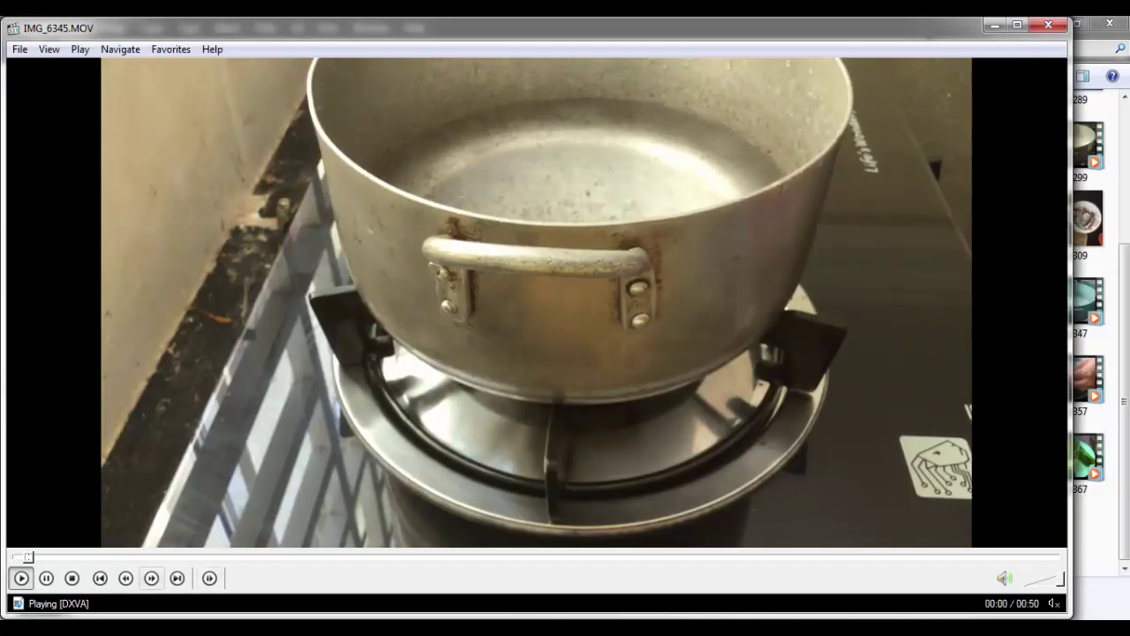
- Scrub IMG_6345 through 00:09, 00:13, 00:39 and 00:45, then close the player
click(212, 556)
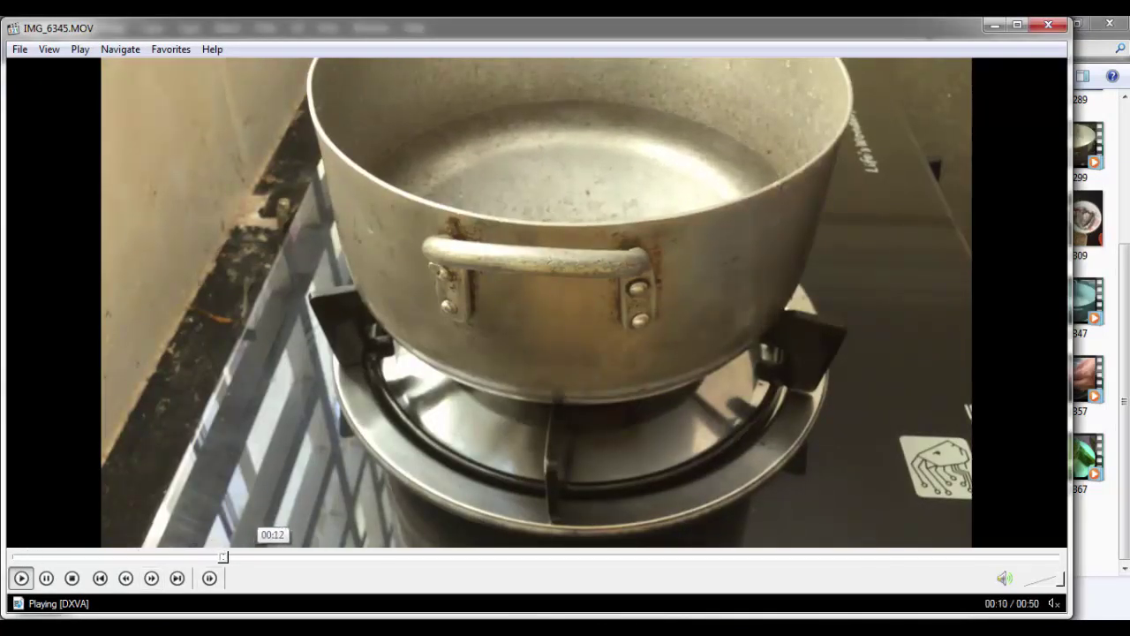
click(289, 556)
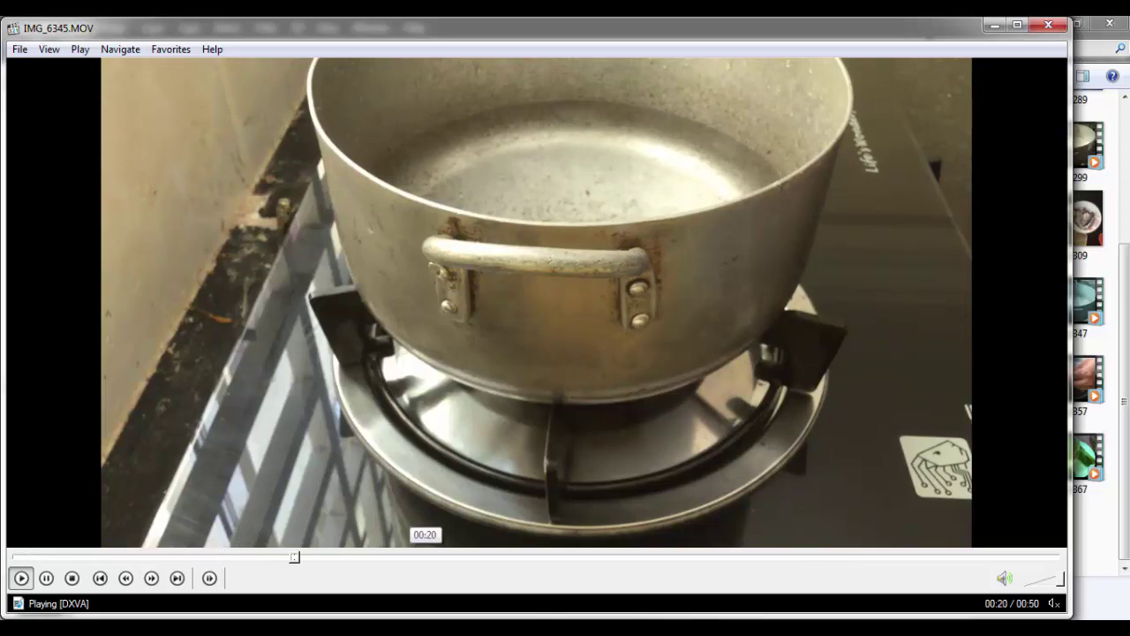
click(821, 556)
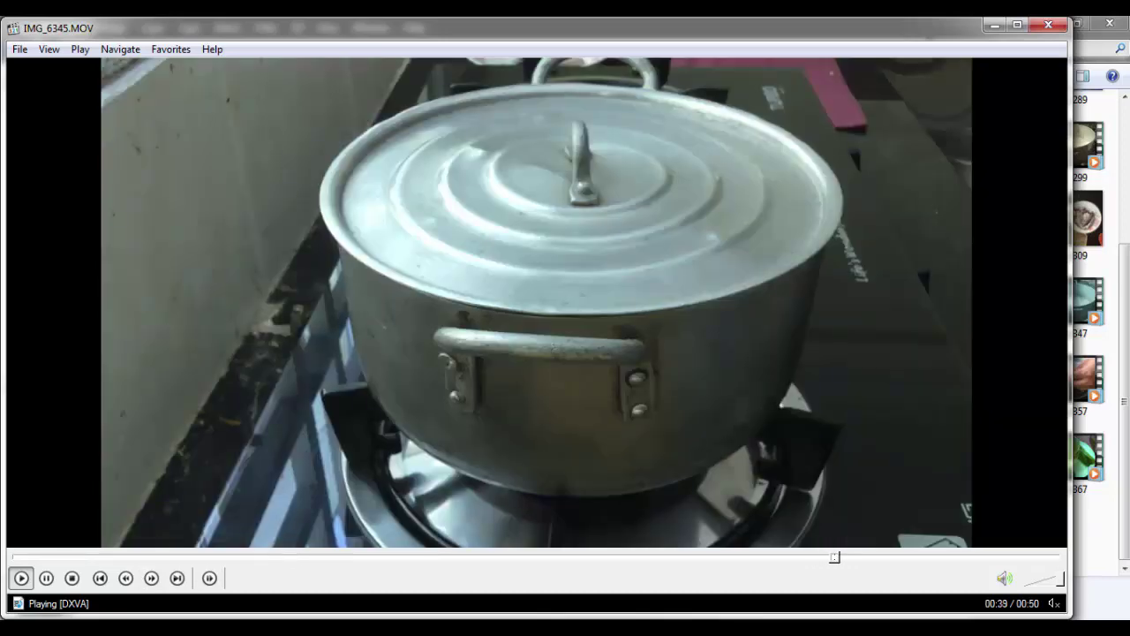
click(965, 557)
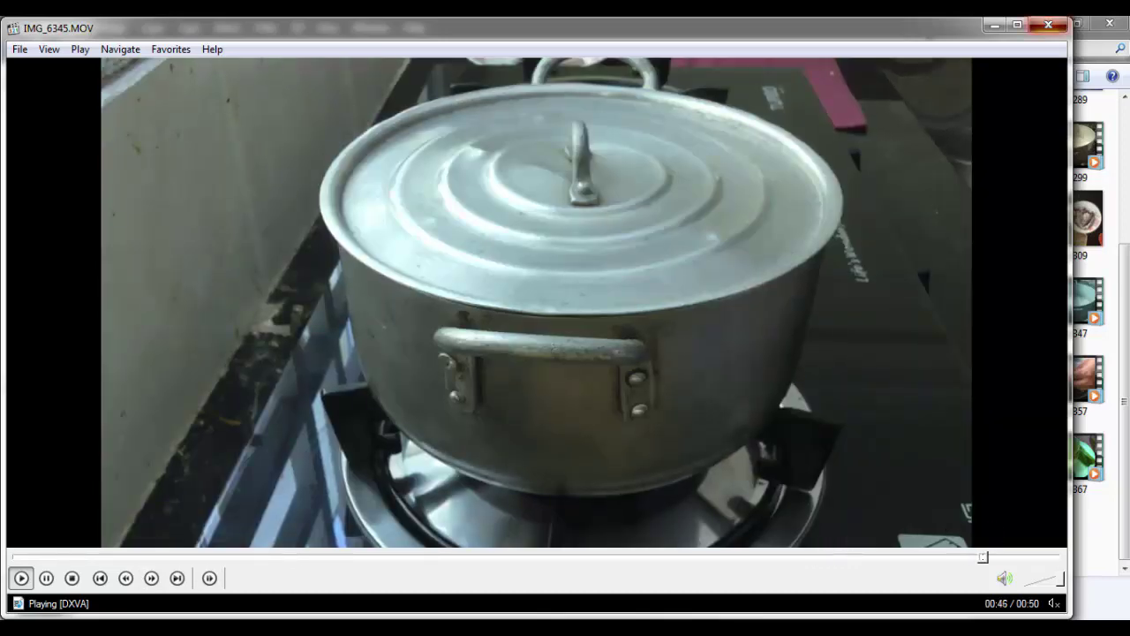
click(1048, 24)
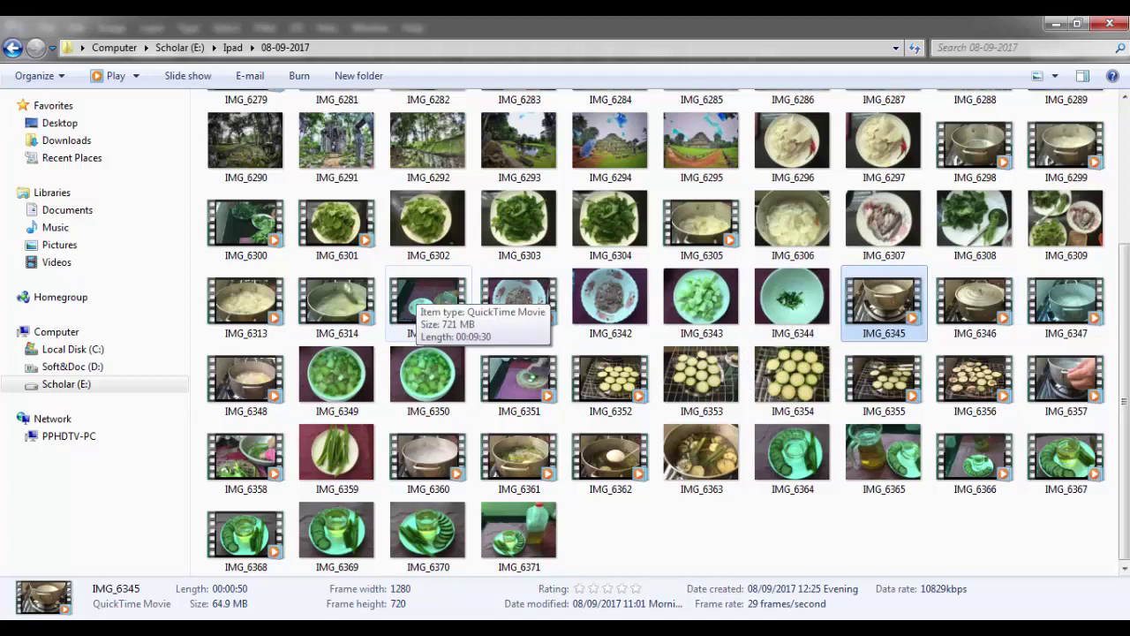
- Open IMG_6340 in Media Player Classic and scrub between 02:39 and 05:21 for the cucumber
right_click(417, 289)
mouse_move(468, 354)
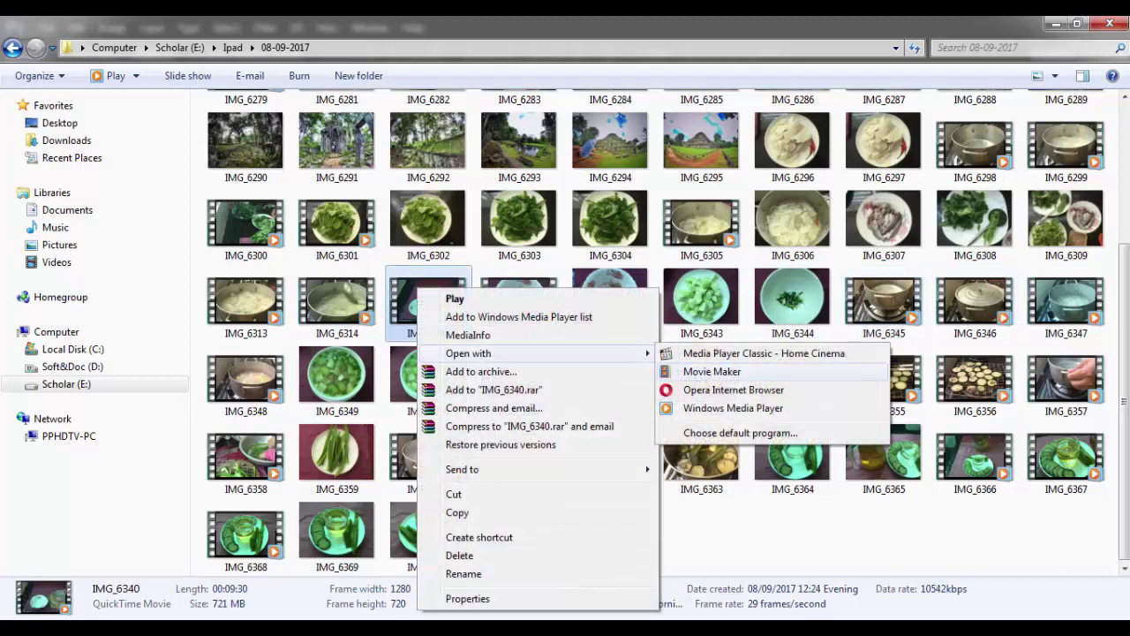
click(764, 353)
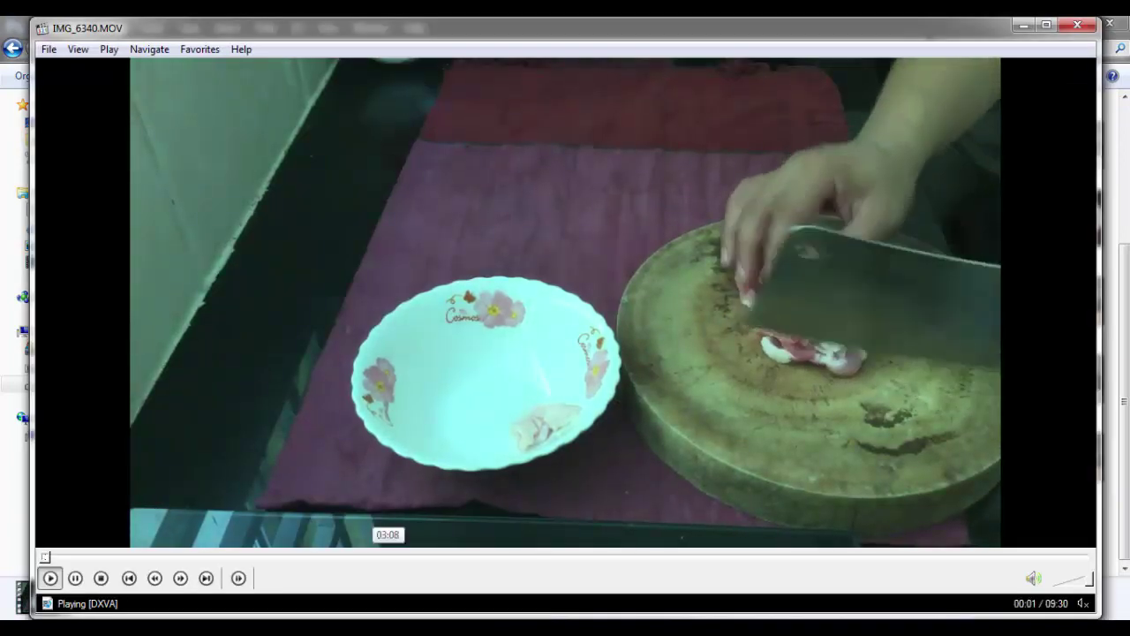
click(388, 557)
click(632, 557)
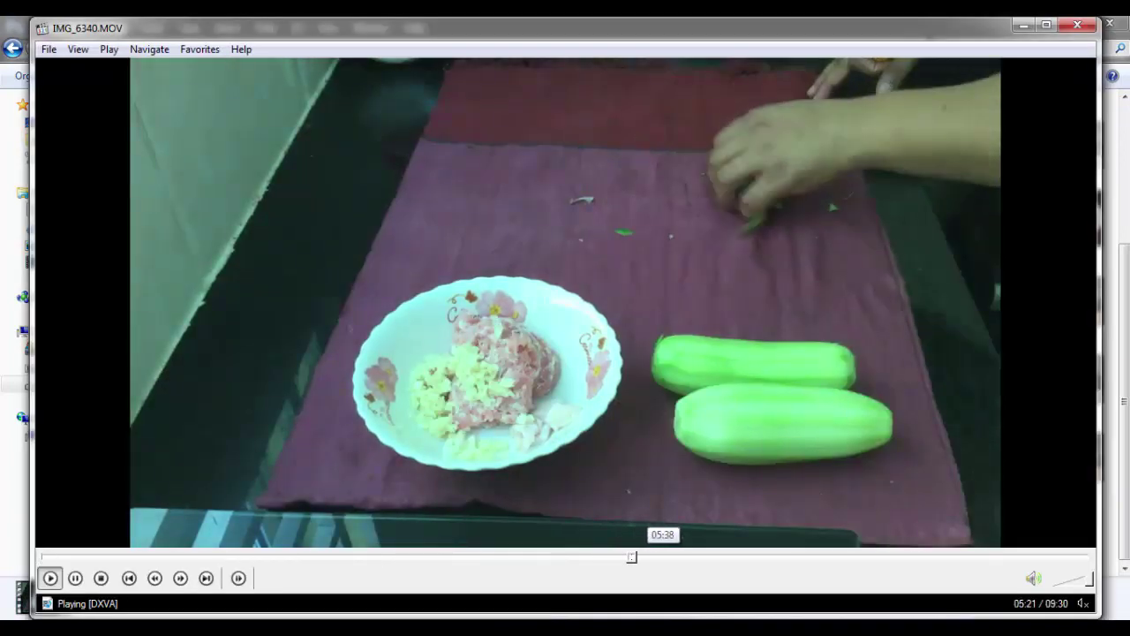
click(568, 557)
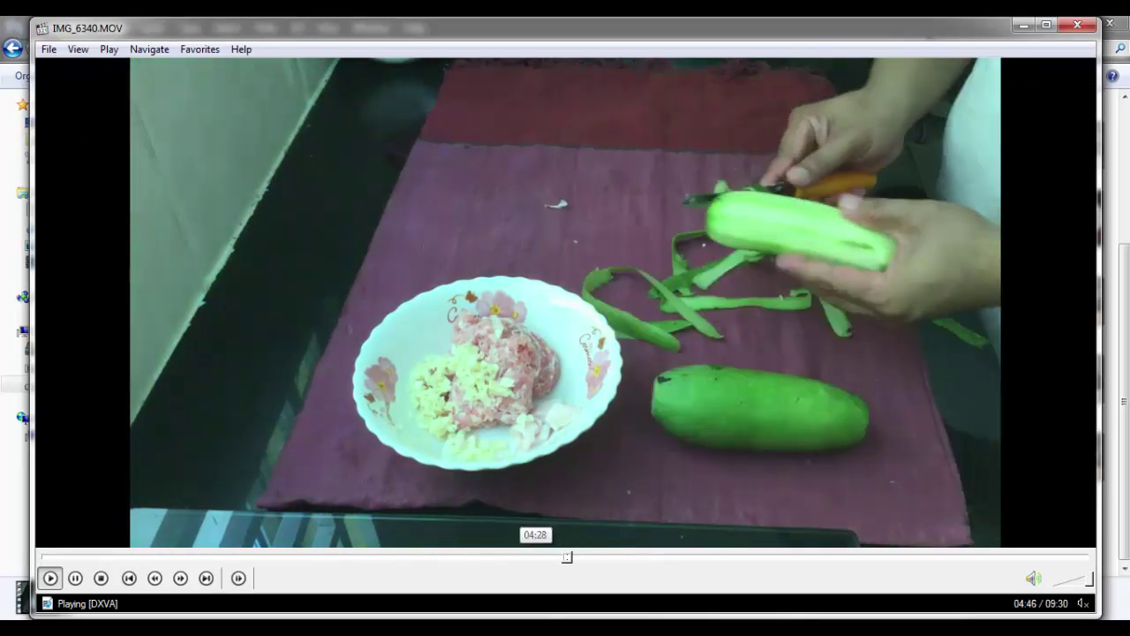
click(518, 556)
click(486, 556)
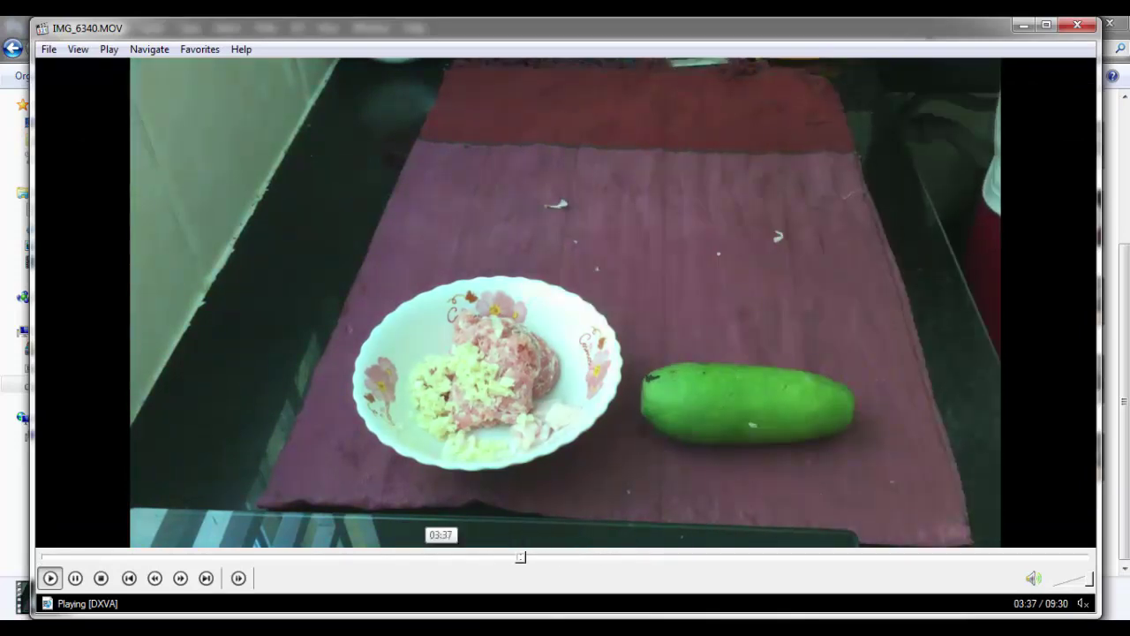
click(439, 556)
click(336, 556)
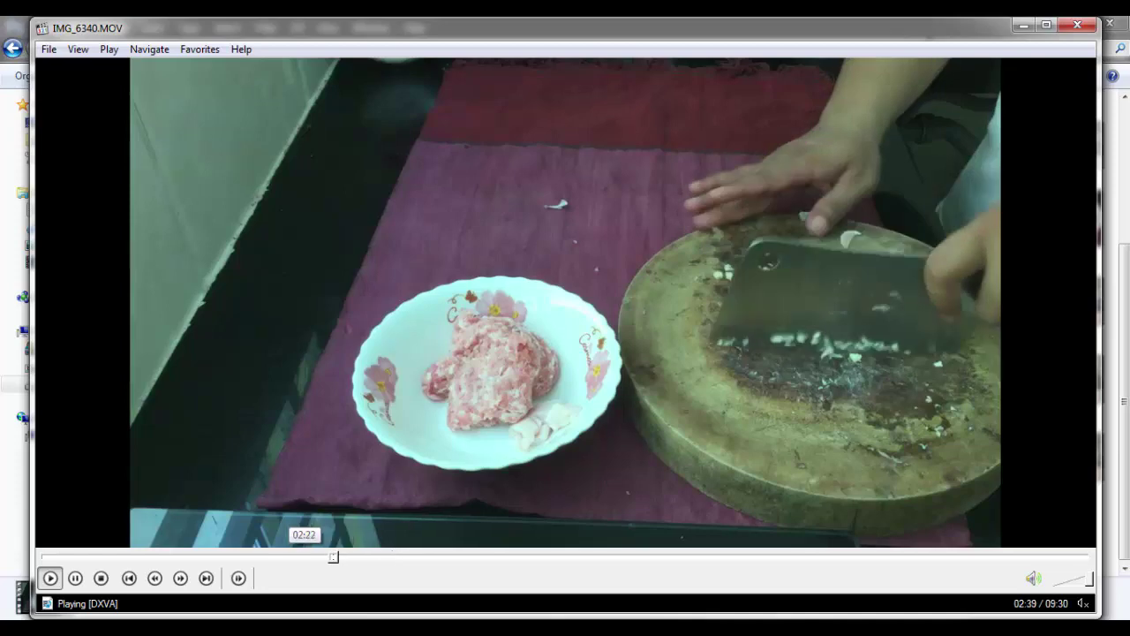
drag(286, 556, 401, 556)
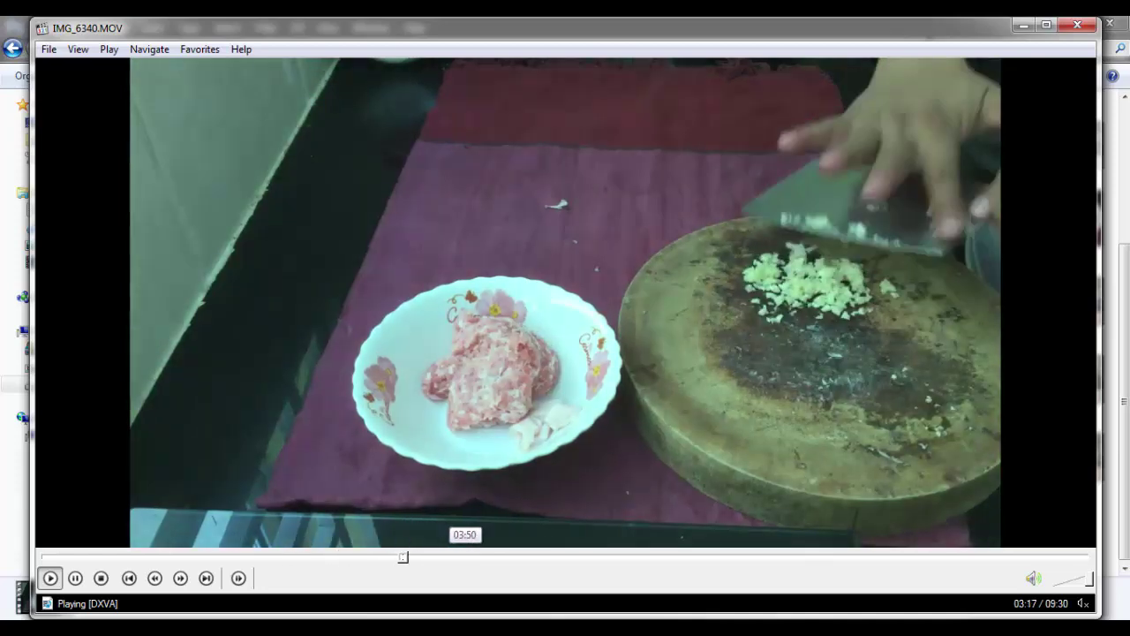
click(465, 556)
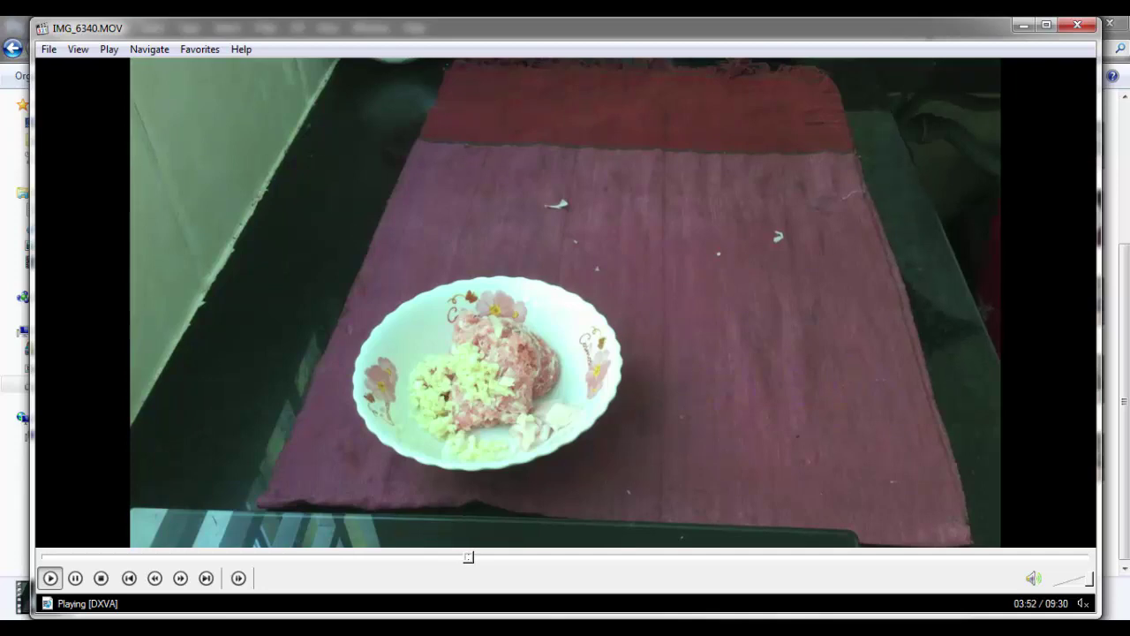
- Maximize the player and fine-seek to the cucumber-peeling frame around 04:24
click(1045, 24)
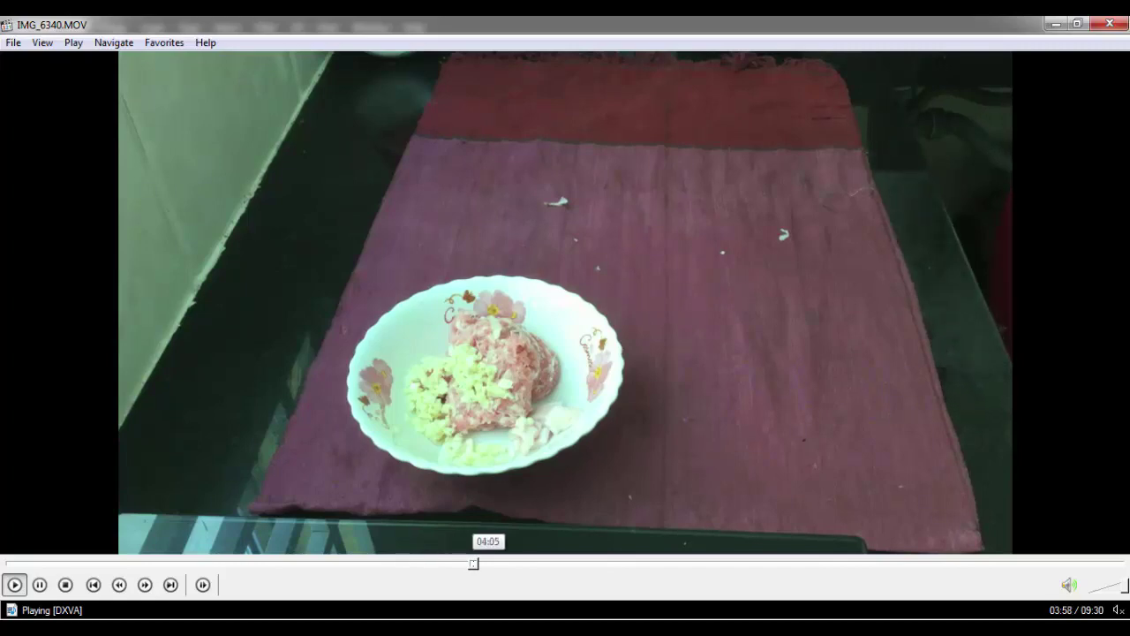
click(510, 563)
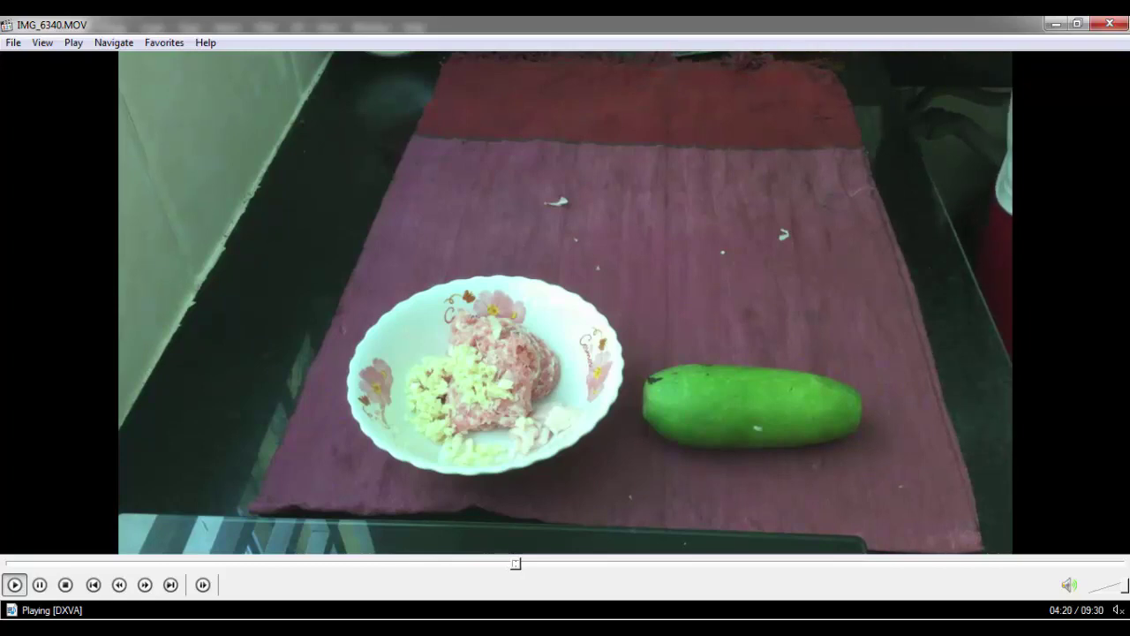
click(536, 563)
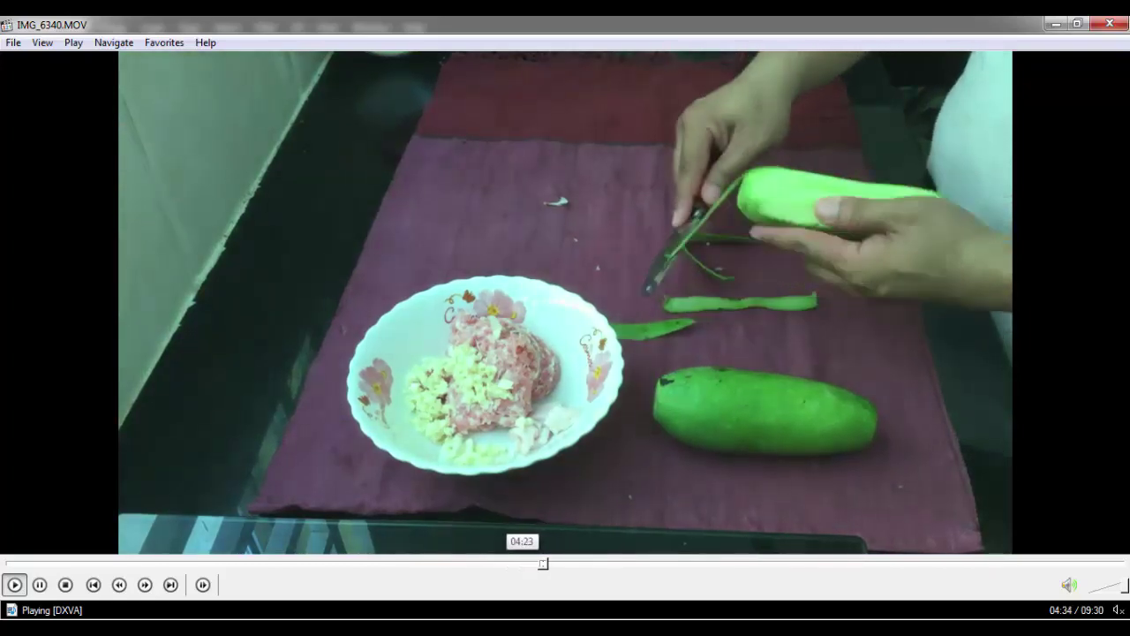
click(536, 563)
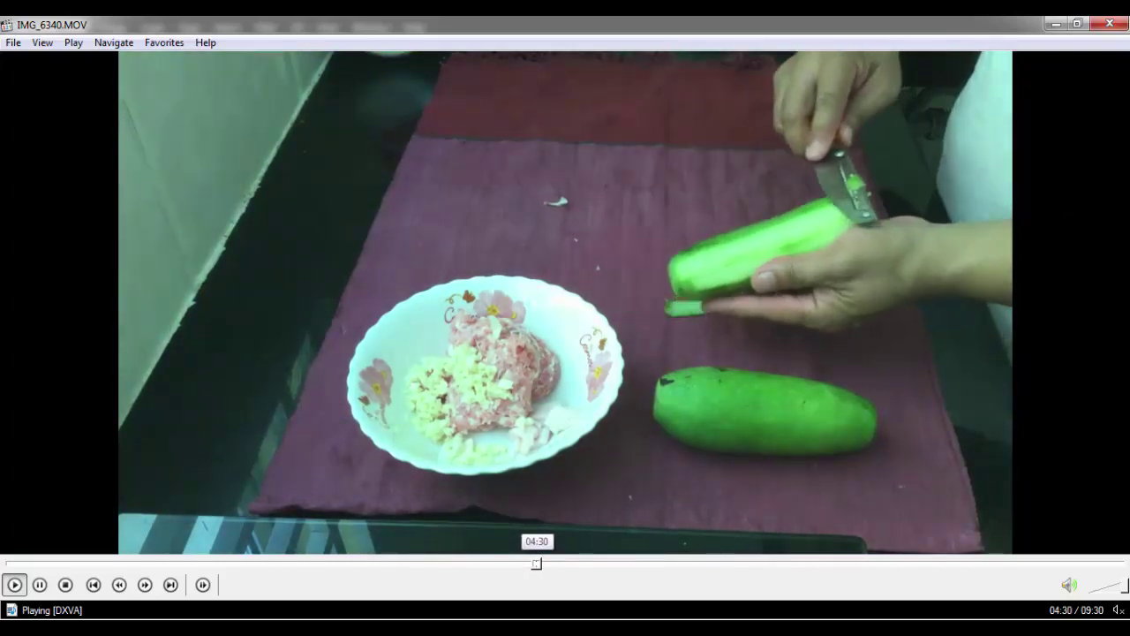
click(532, 563)
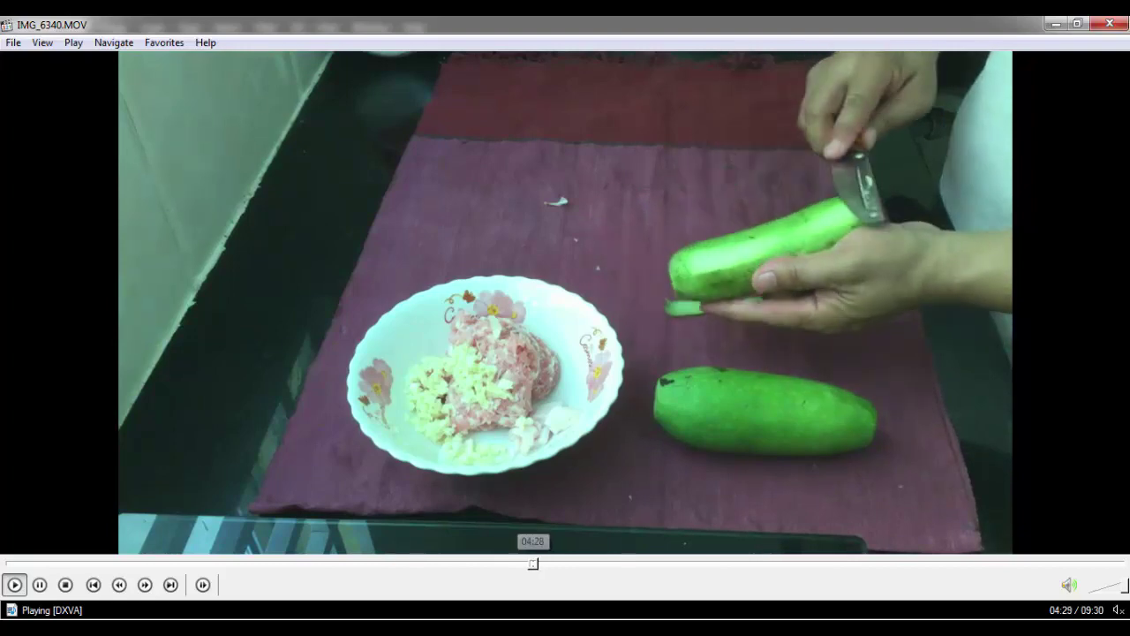
click(529, 563)
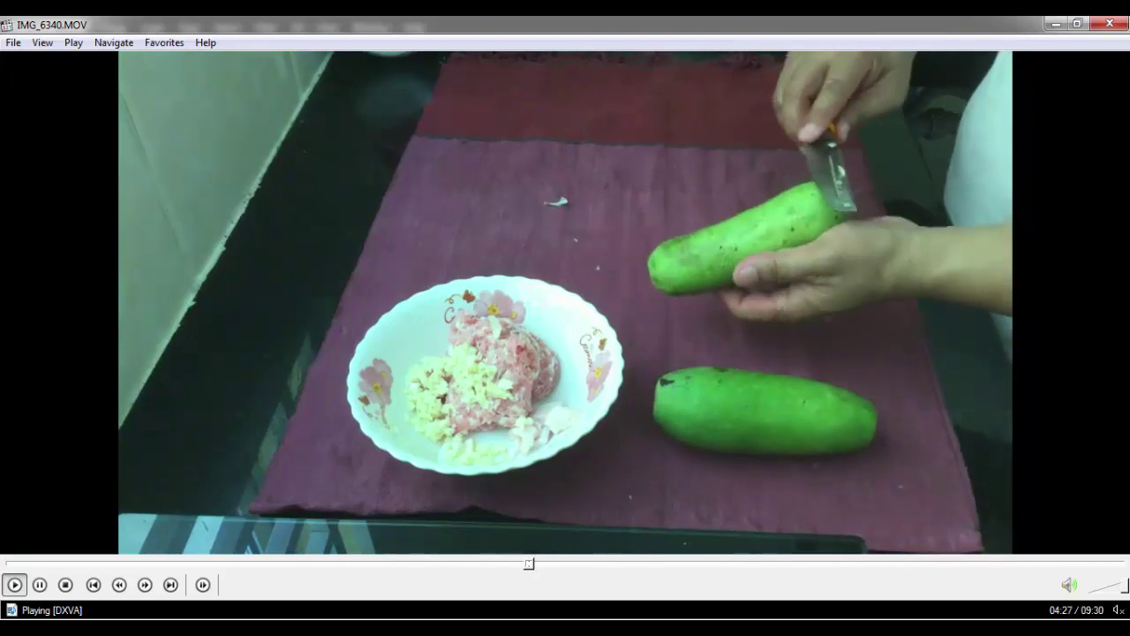
click(519, 564)
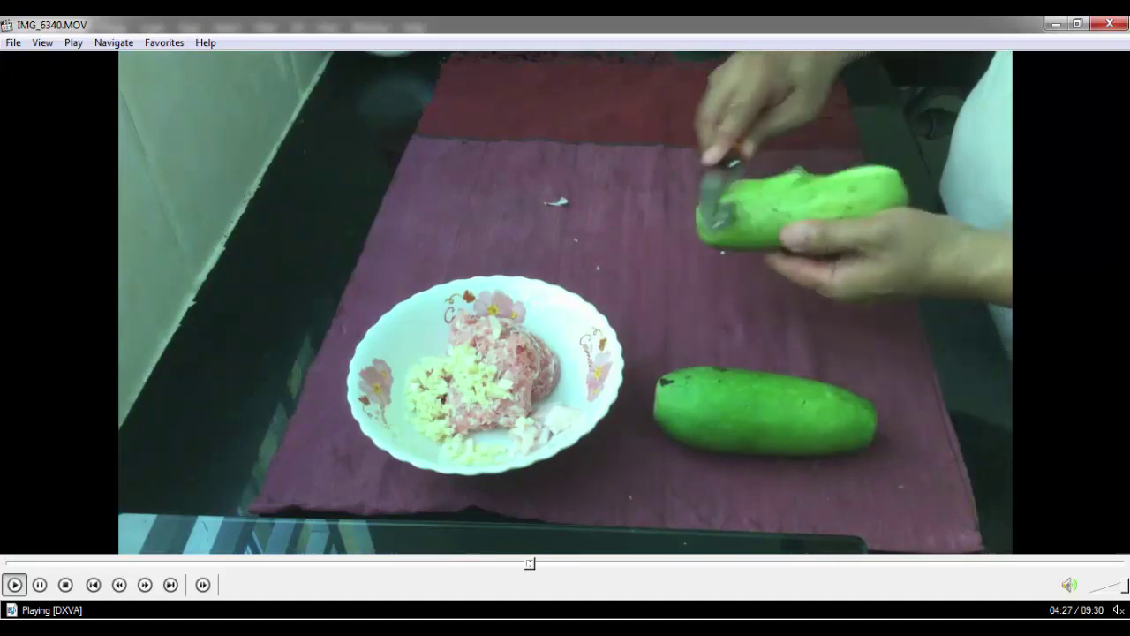
click(523, 563)
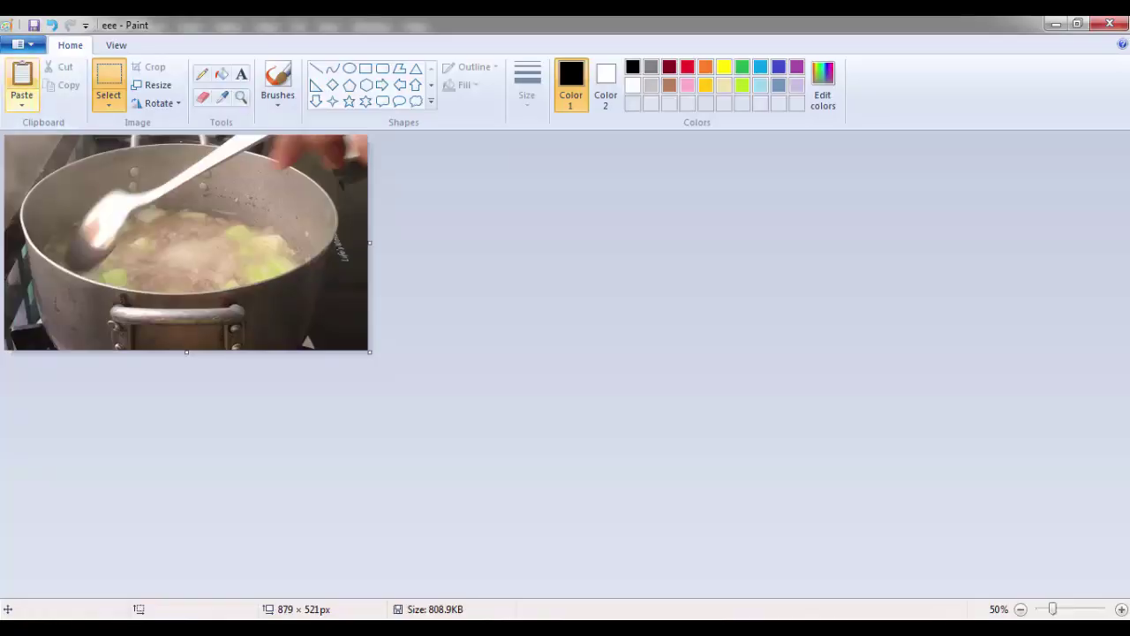
- Paste the player screenshot into Paint and crop it down to the cucumber
click(21, 79)
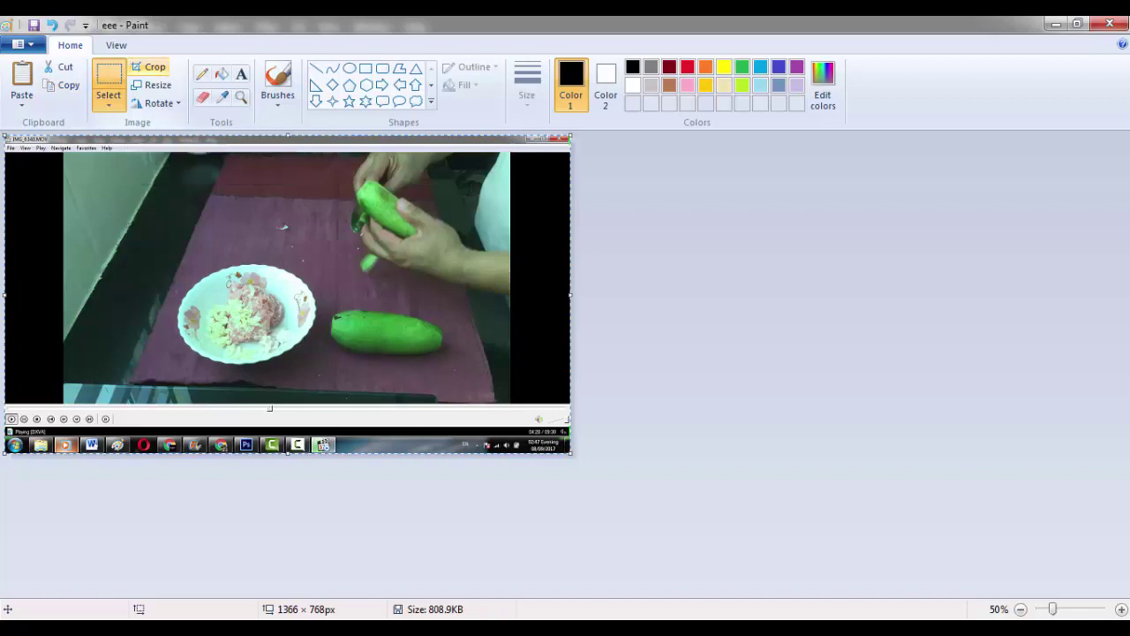
click(150, 68)
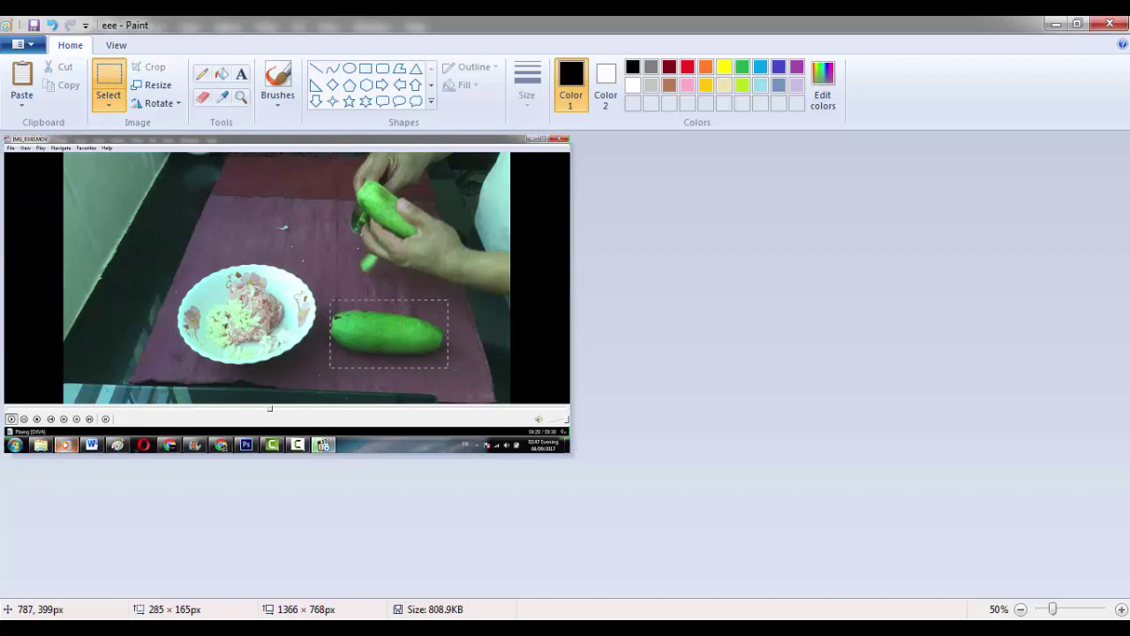
drag(330, 302, 329, 301)
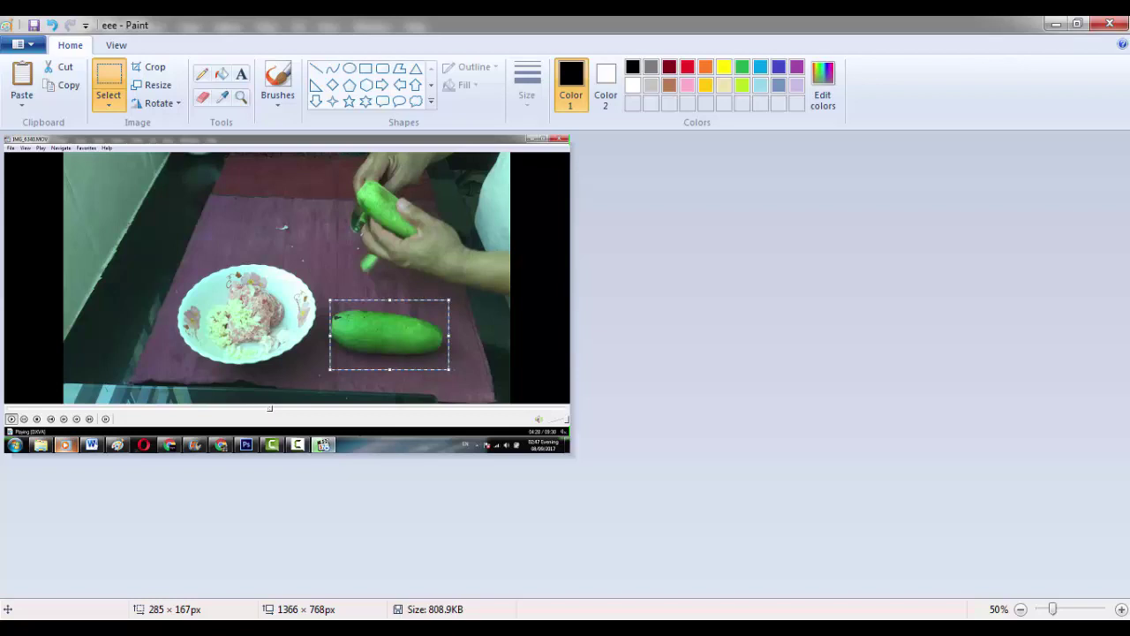
click(148, 67)
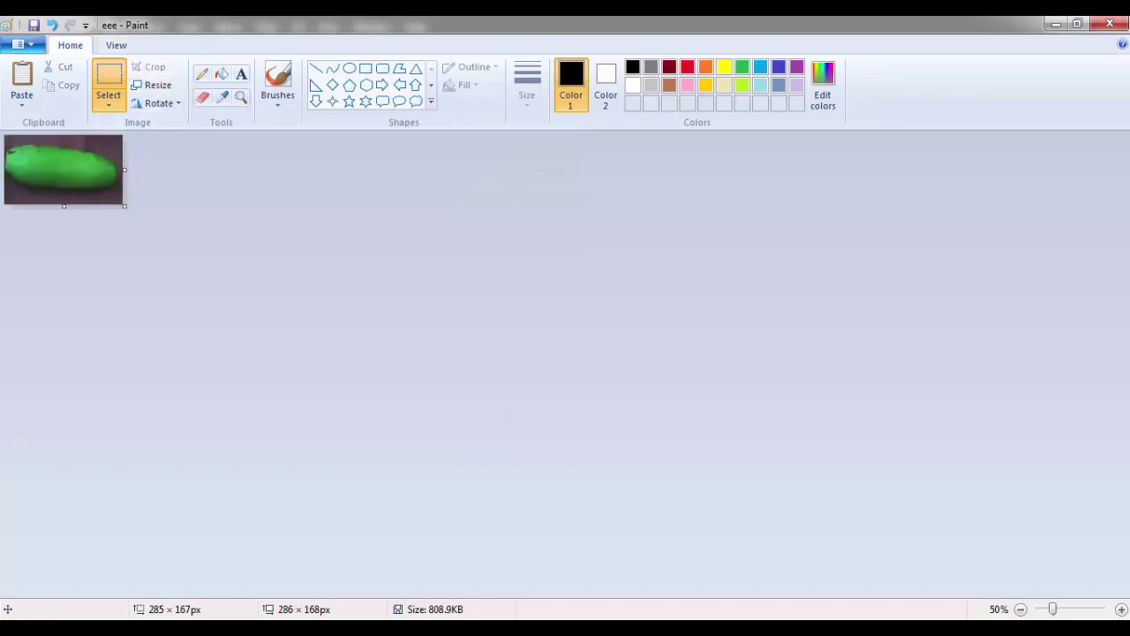
- Save the cropped picture as eee and show the desktop
click(23, 45)
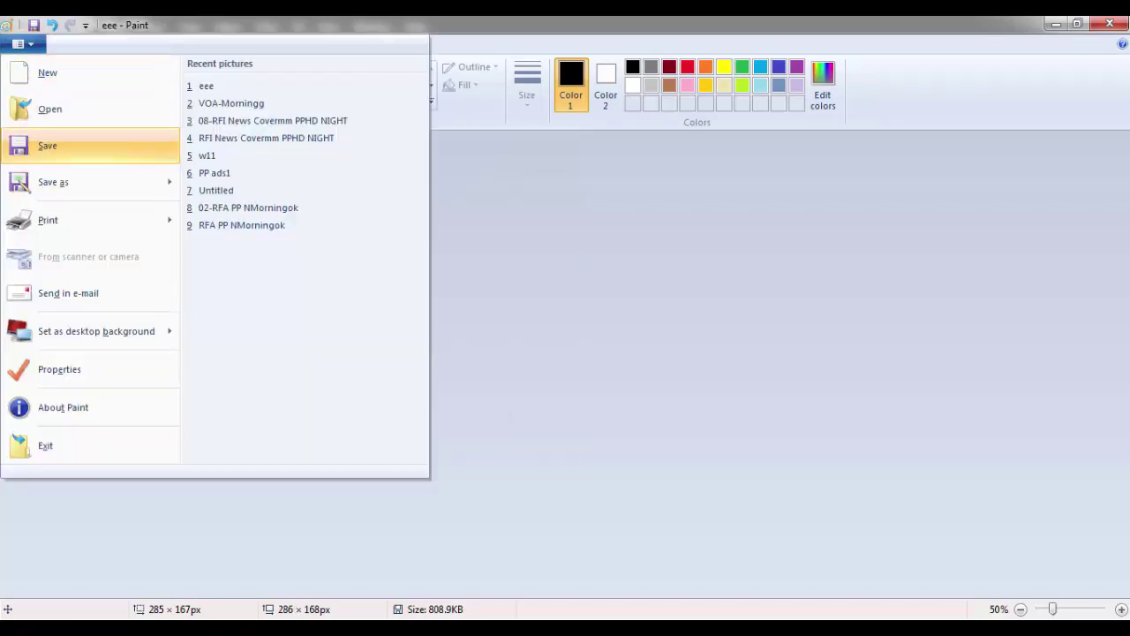
click(53, 145)
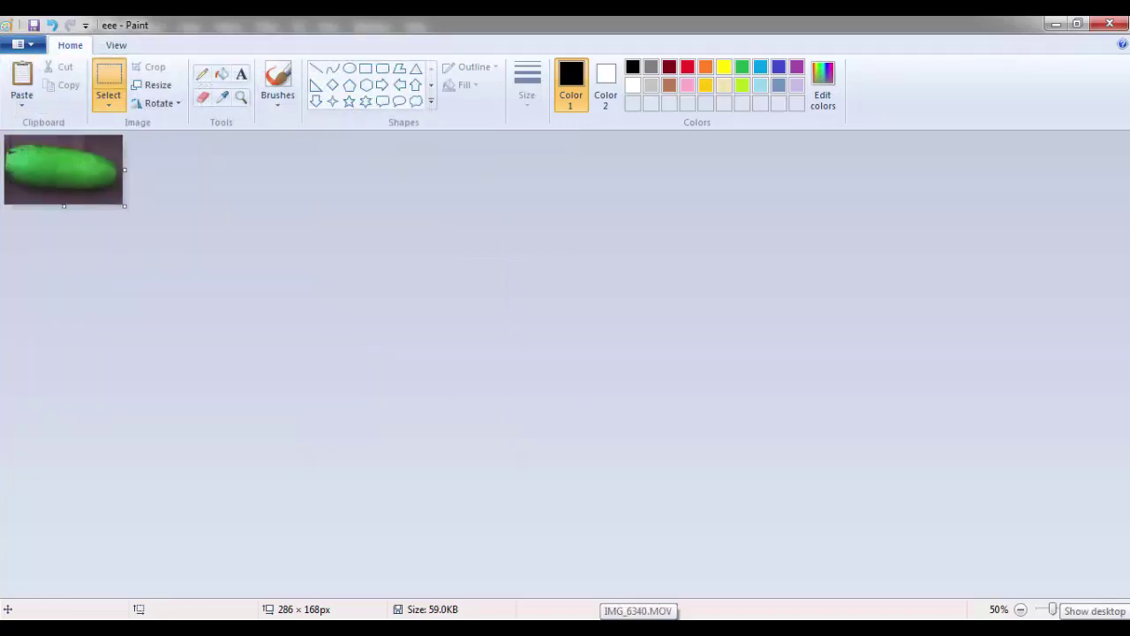
click(638, 610)
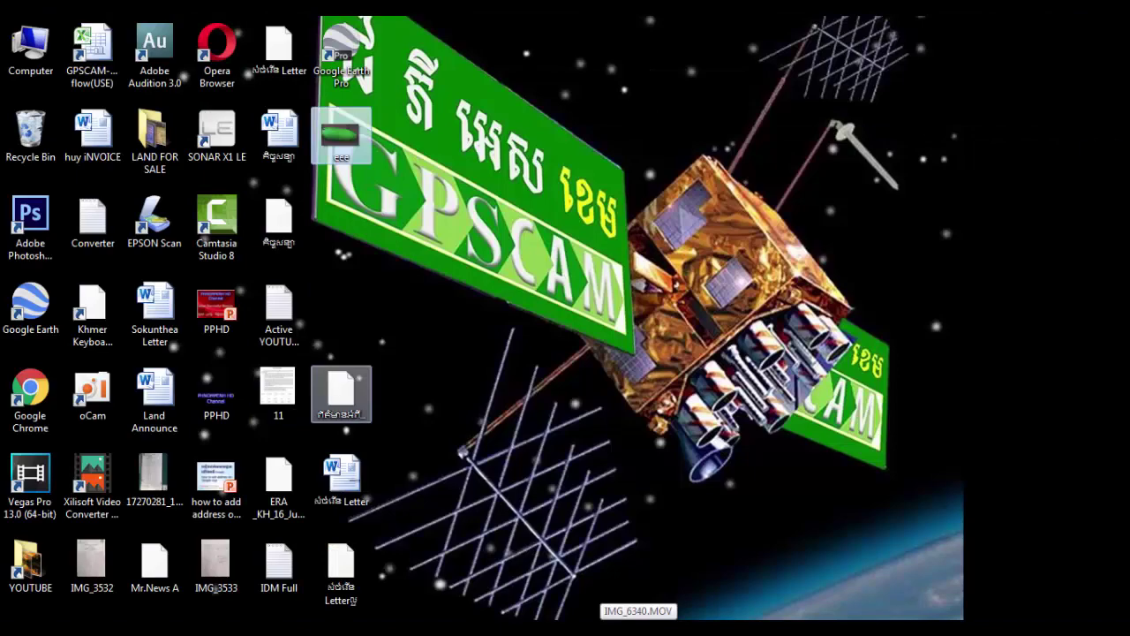
- Place eee into the collage, enlarge it, and set it beside the grill photo
mouse_move(340, 135)
mouse_down()
mouse_move(424, 316)
mouse_move(482, 607)
mouse_move(473, 343)
mouse_up()
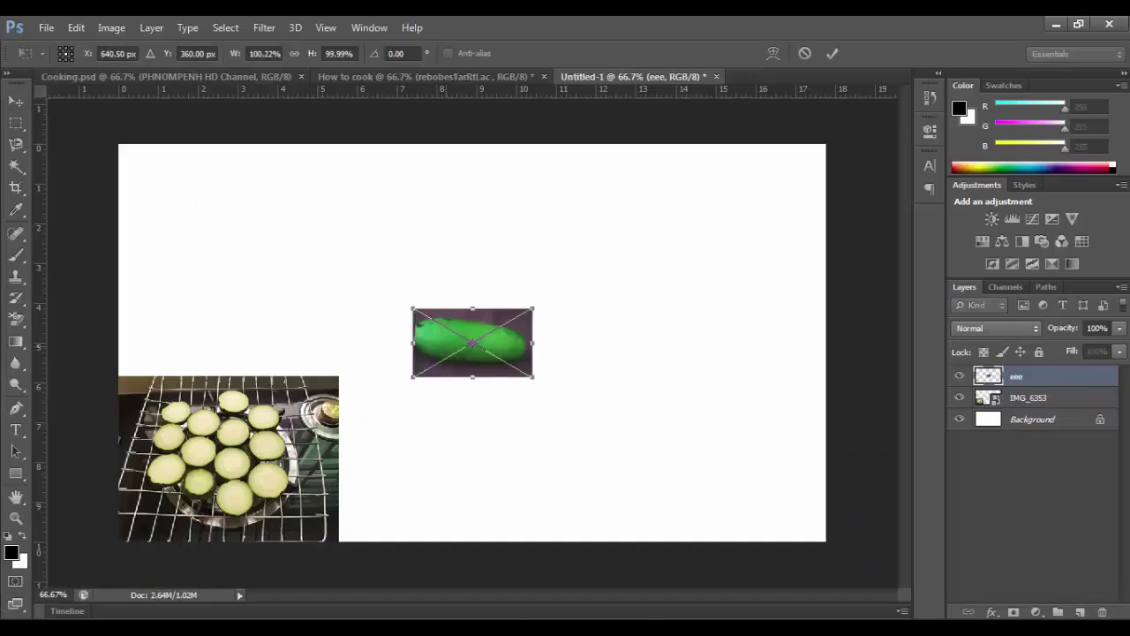
drag(532, 309, 597, 279)
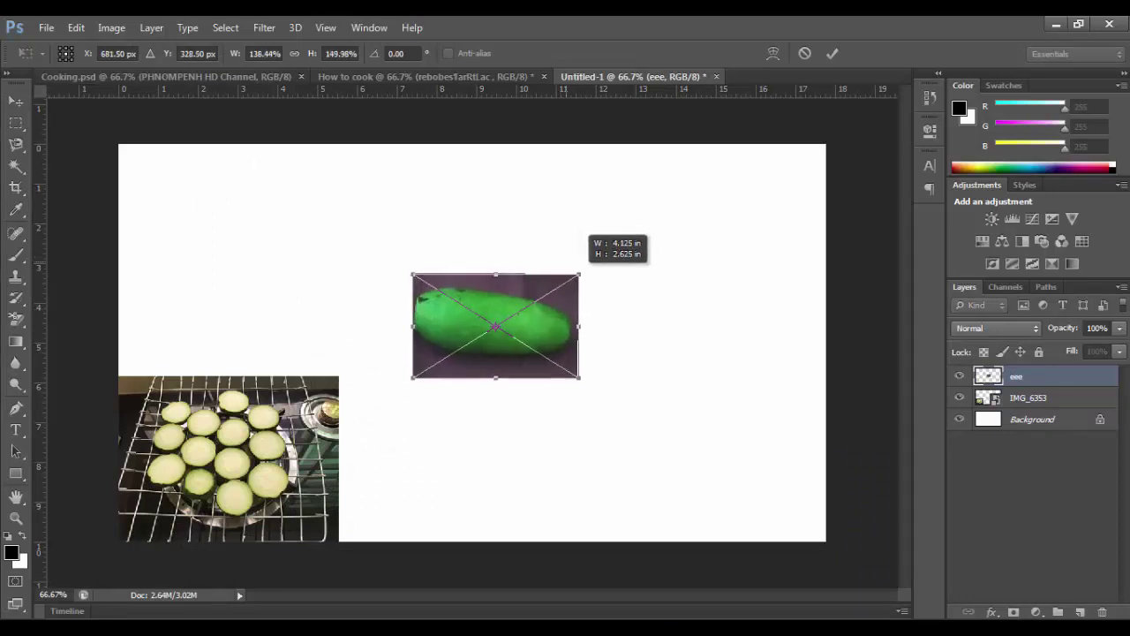
mouse_move(521, 298)
mouse_down()
mouse_move(239, 296)
mouse_move(446, 460)
mouse_up()
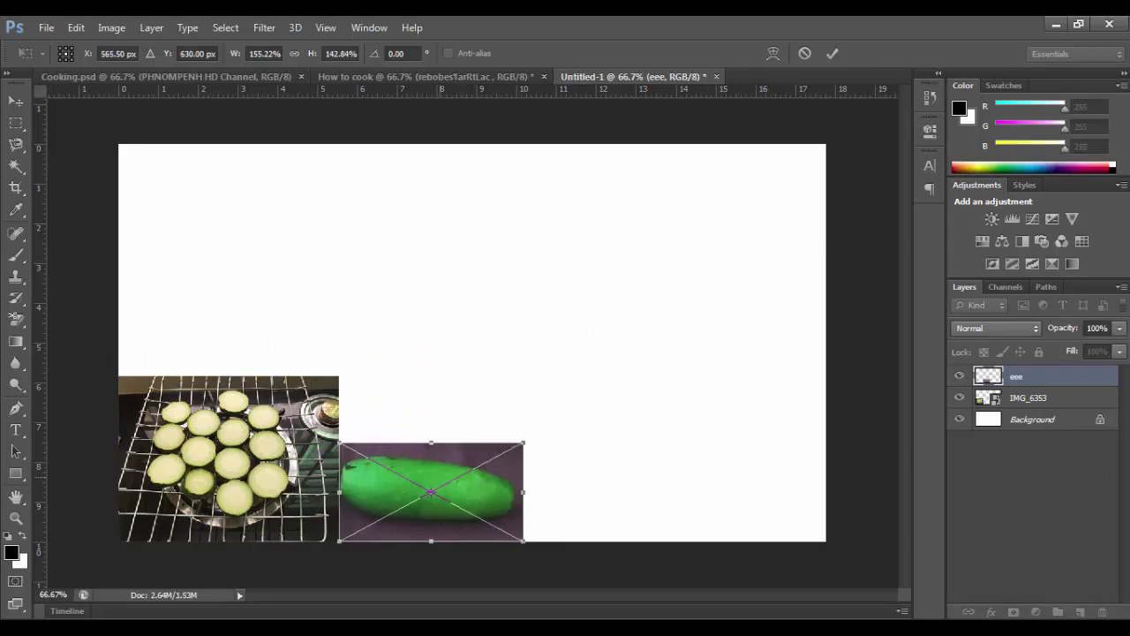
key(Return)
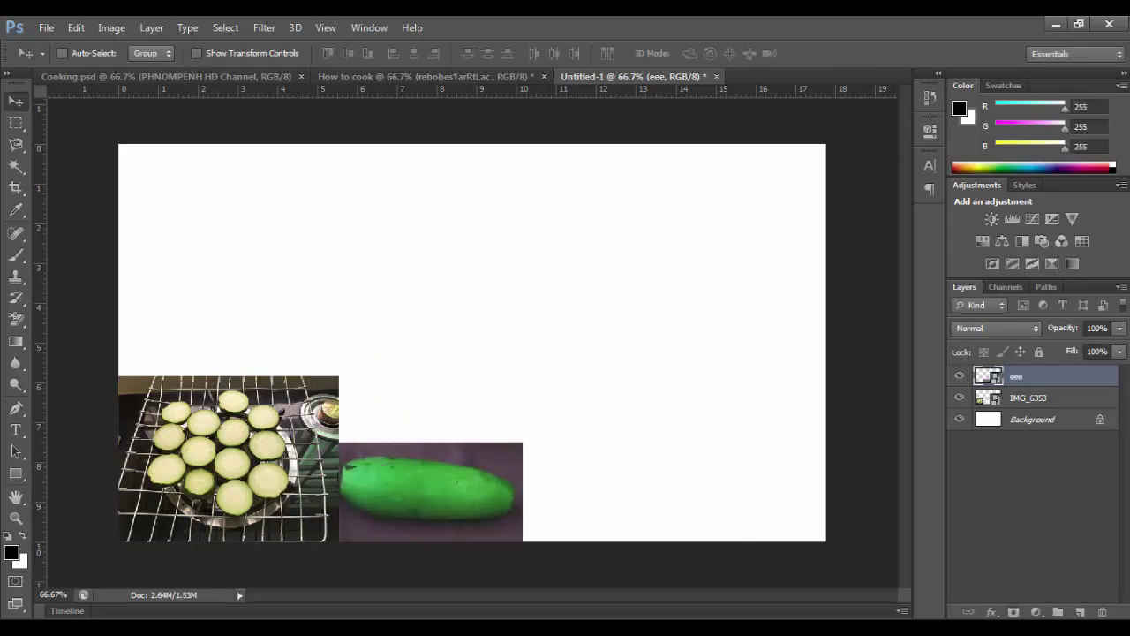
- Duplicate the eee layer as 'eee copy' and move the copy beside the original
right_click(1015, 376)
key(Escape)
right_click(988, 376)
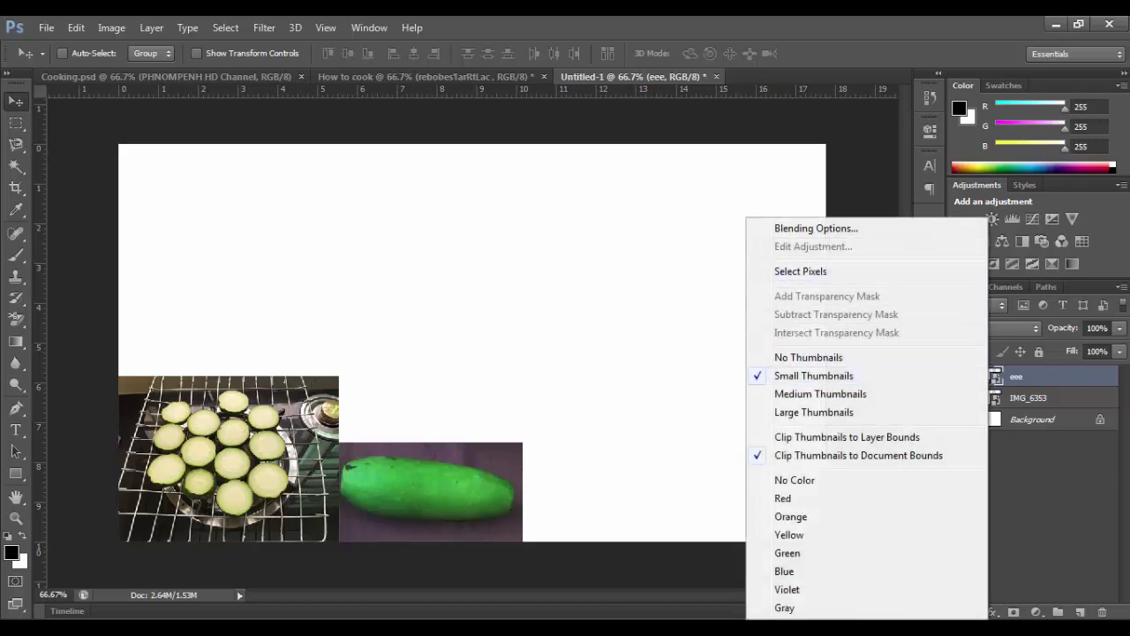
key(Escape)
right_click(959, 376)
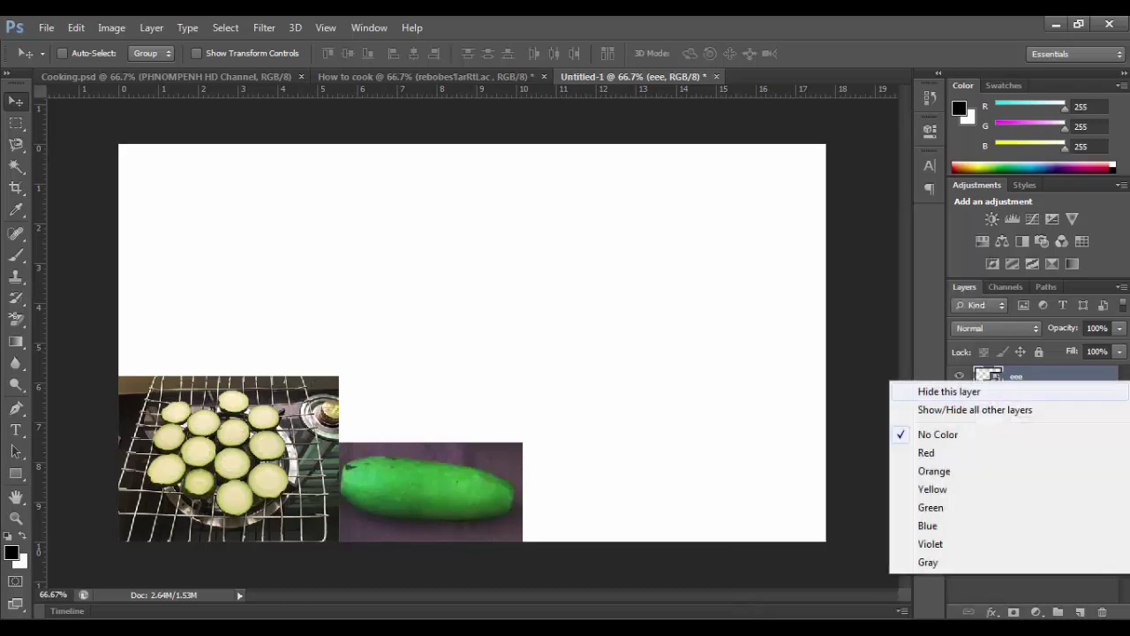
key(Escape)
right_click(1016, 376)
click(735, 124)
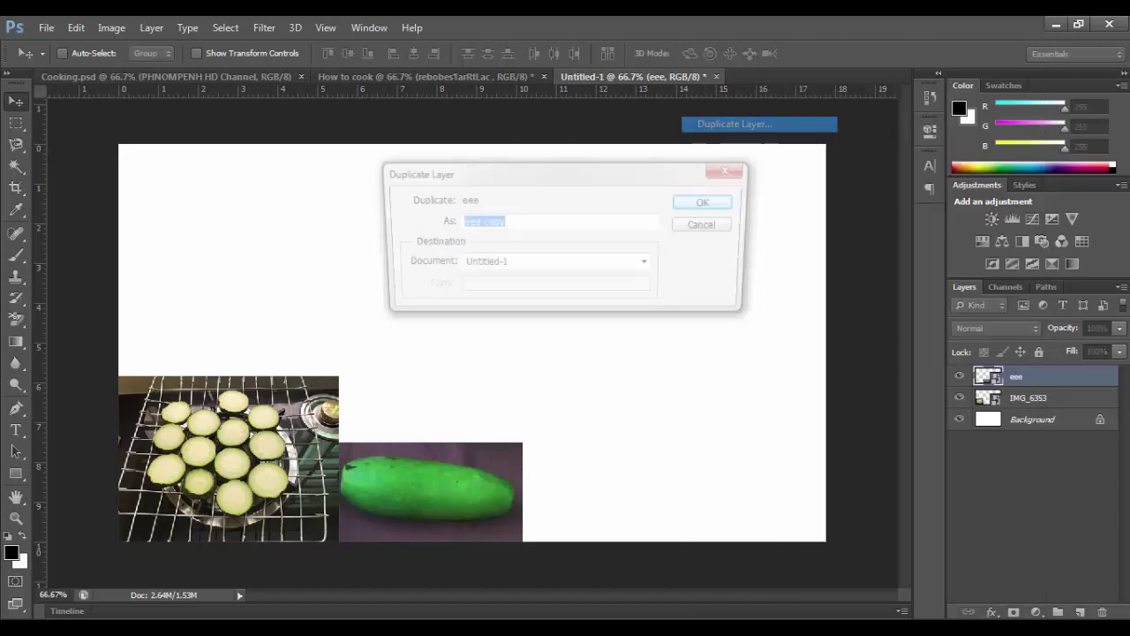
key(Return)
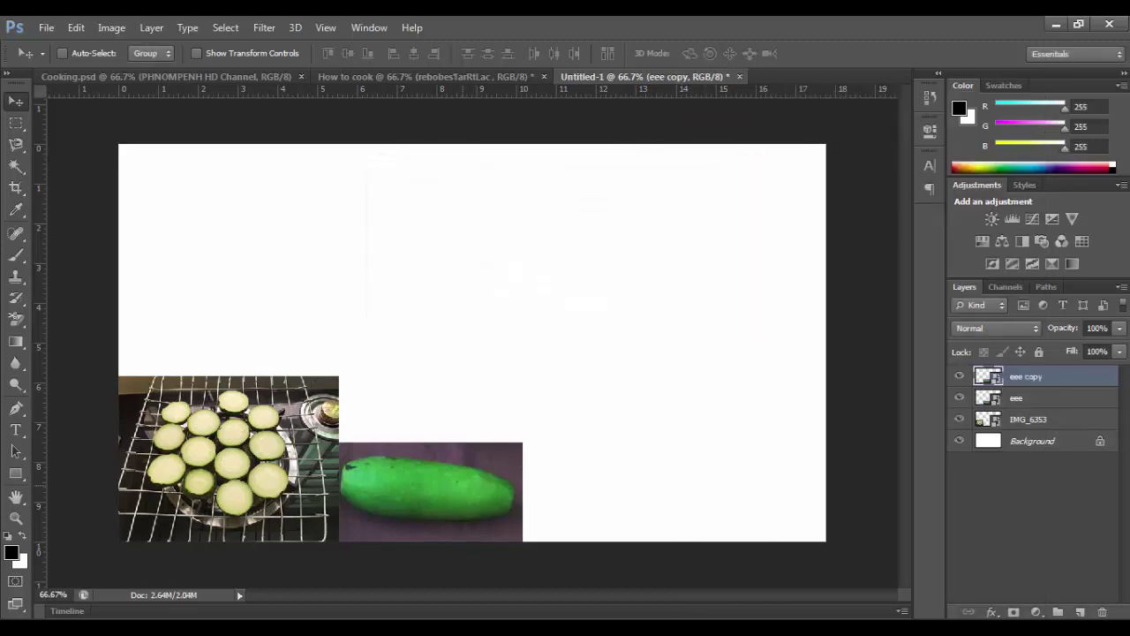
drag(476, 452, 477, 353)
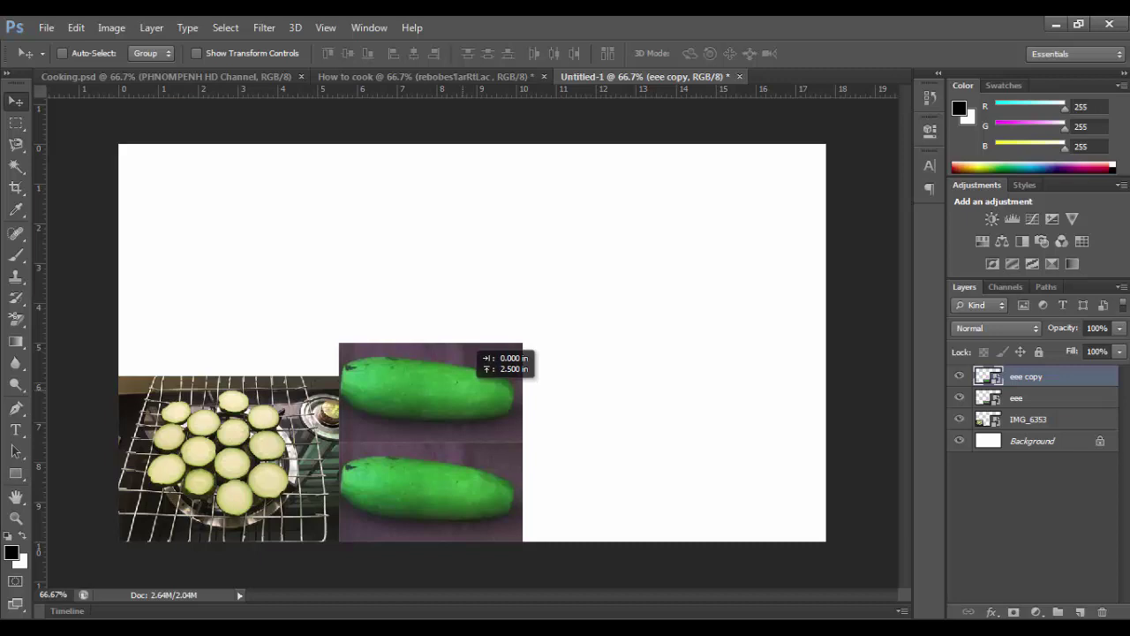
drag(476, 353, 660, 452)
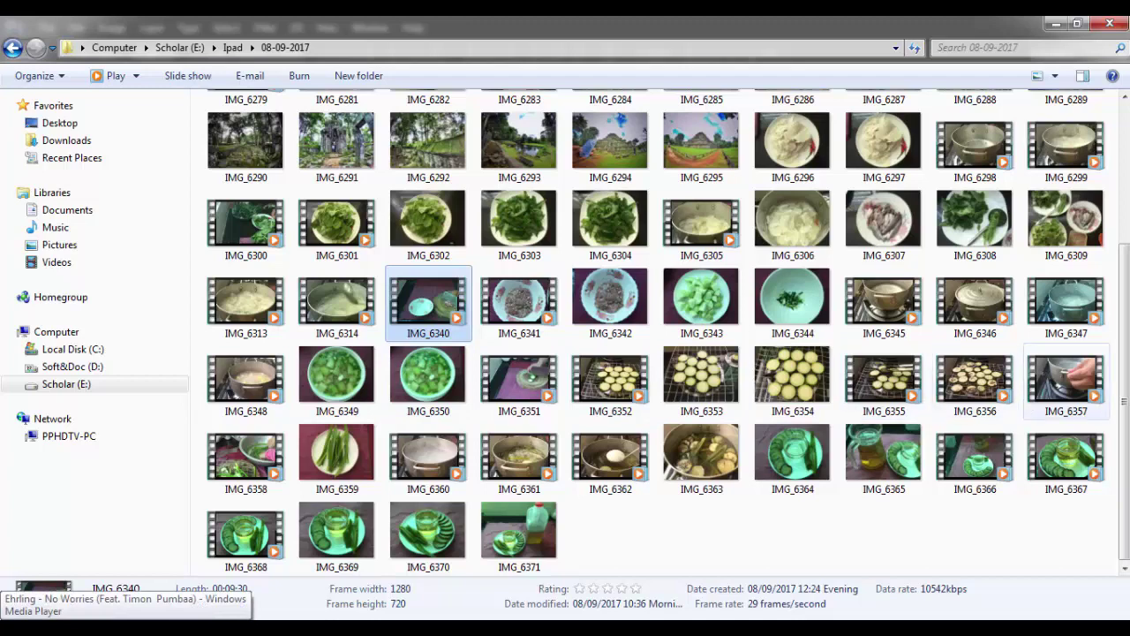
- Place the green-beans photo IMG_6359, shrink it and align it into the top-left corner
mouse_move(336, 454)
mouse_down()
mouse_move(320, 493)
mouse_move(468, 610)
mouse_up()
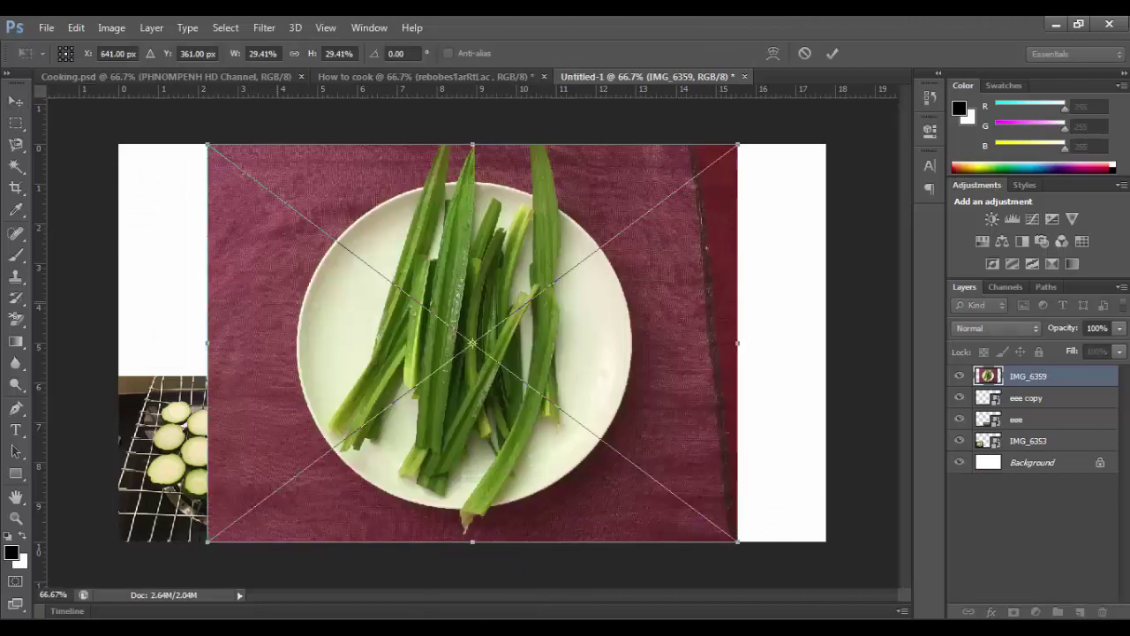
mouse_move(737, 144)
mouse_down()
mouse_move(564, 289)
mouse_move(428, 159)
mouse_up()
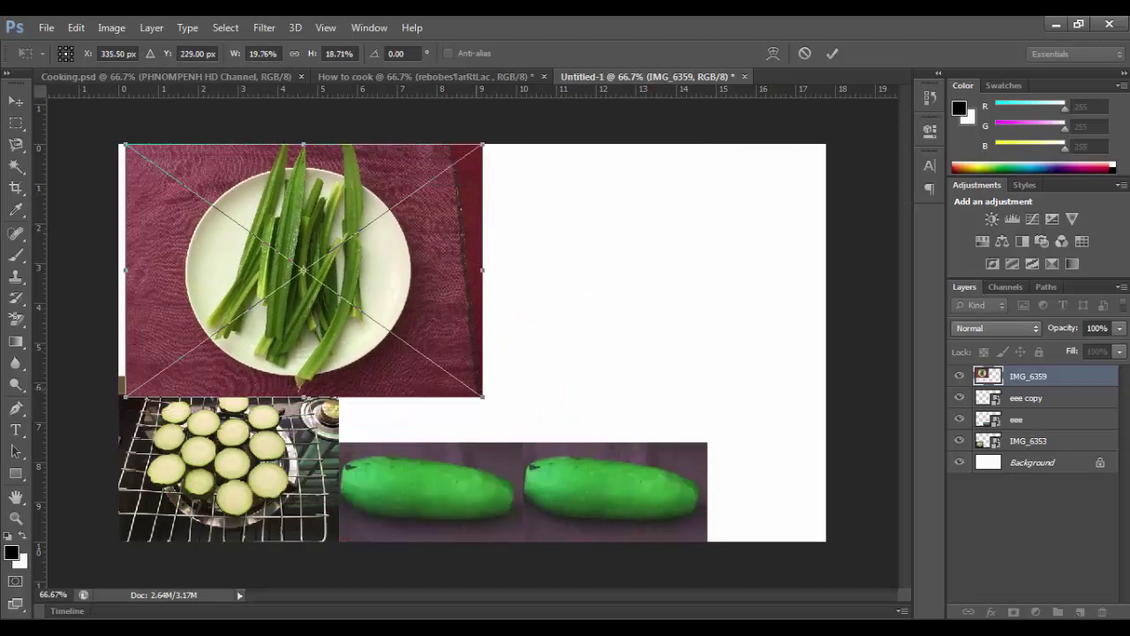
drag(482, 397, 431, 375)
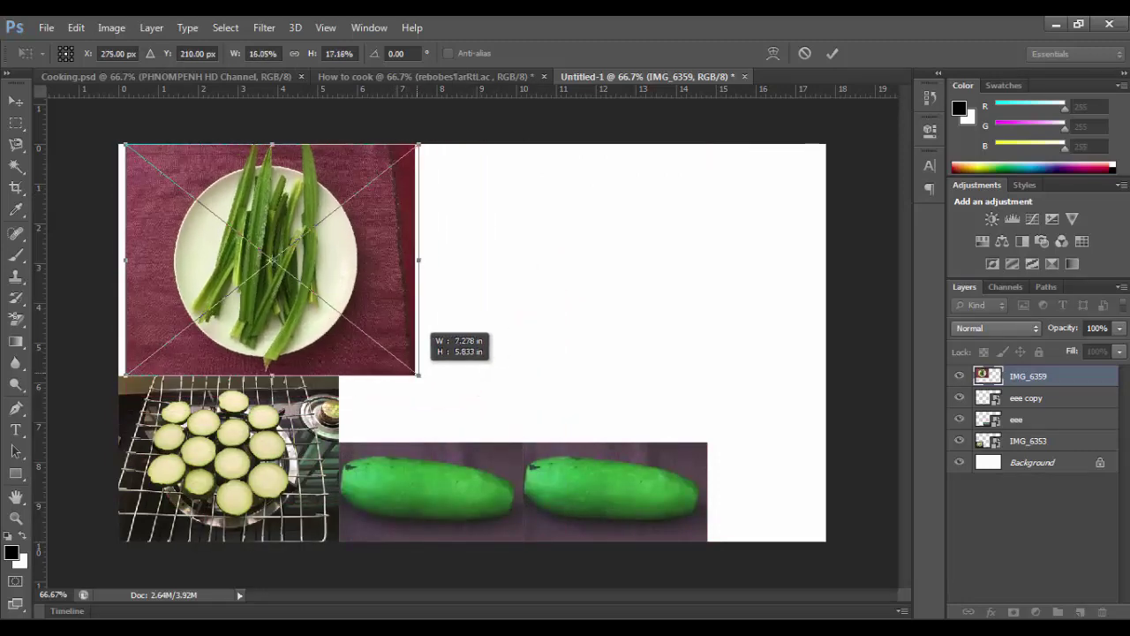
drag(405, 301, 398, 300)
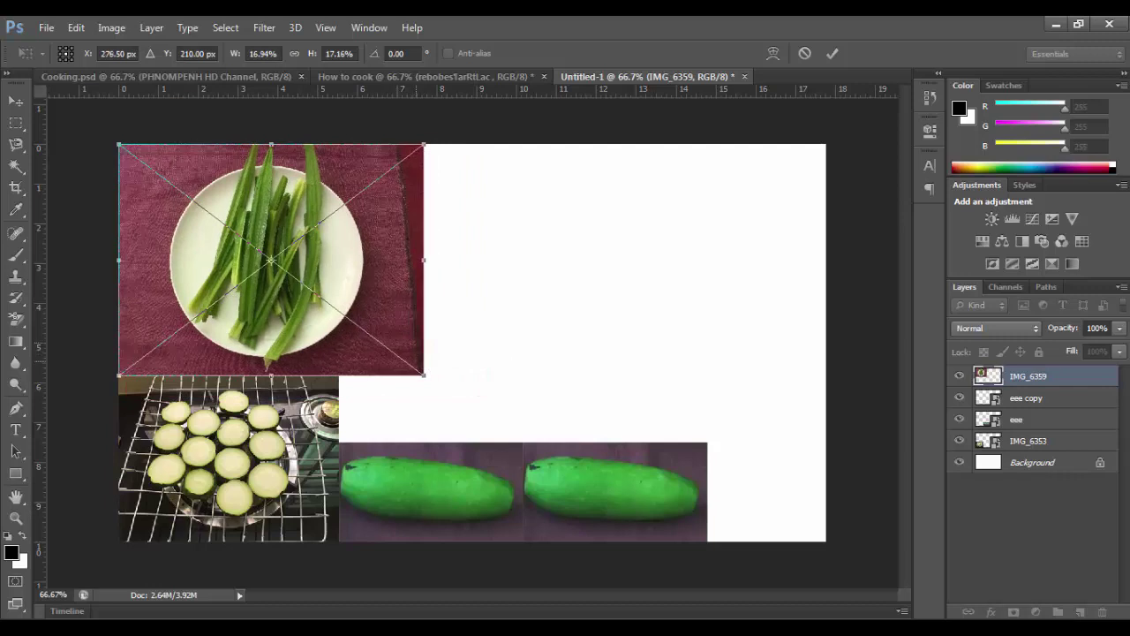
drag(424, 374, 422, 374)
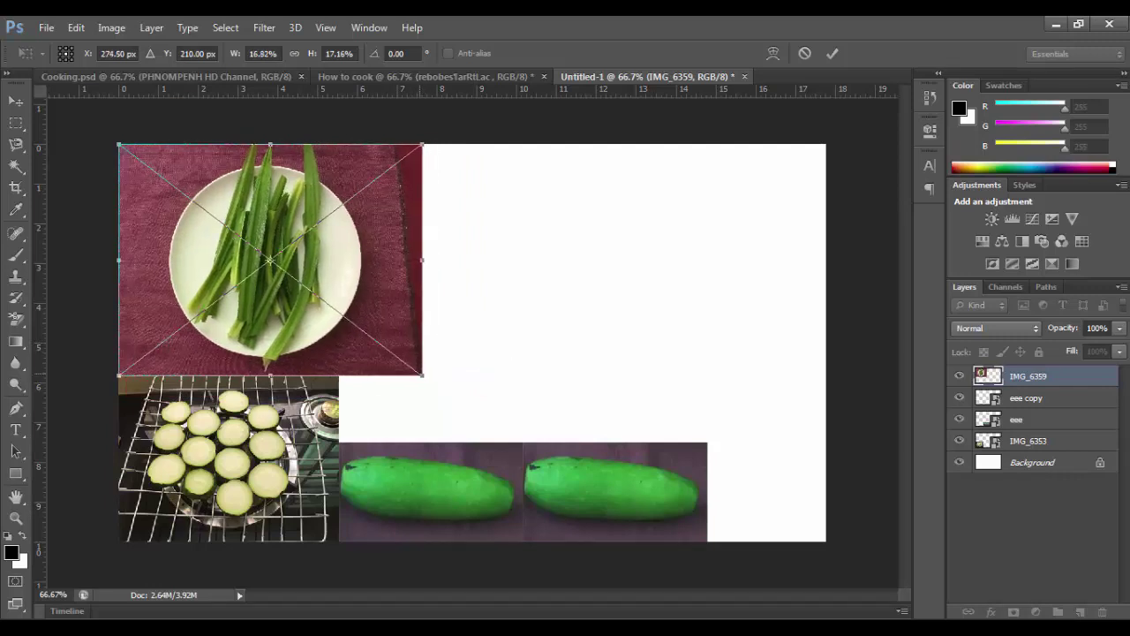
key(Return)
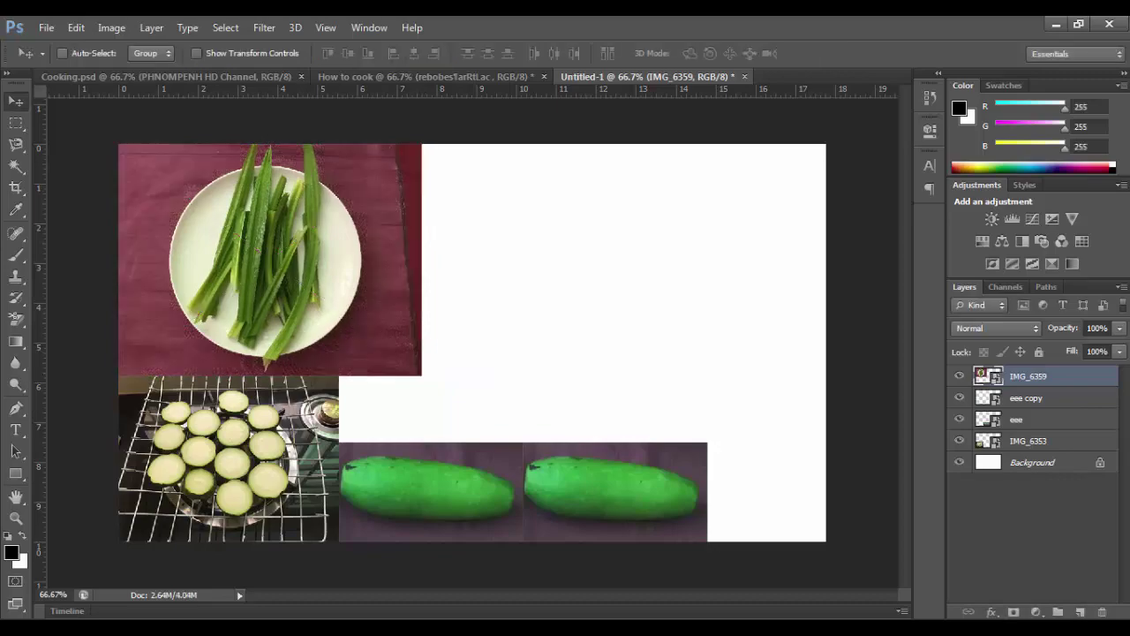
key(alt+Tab)
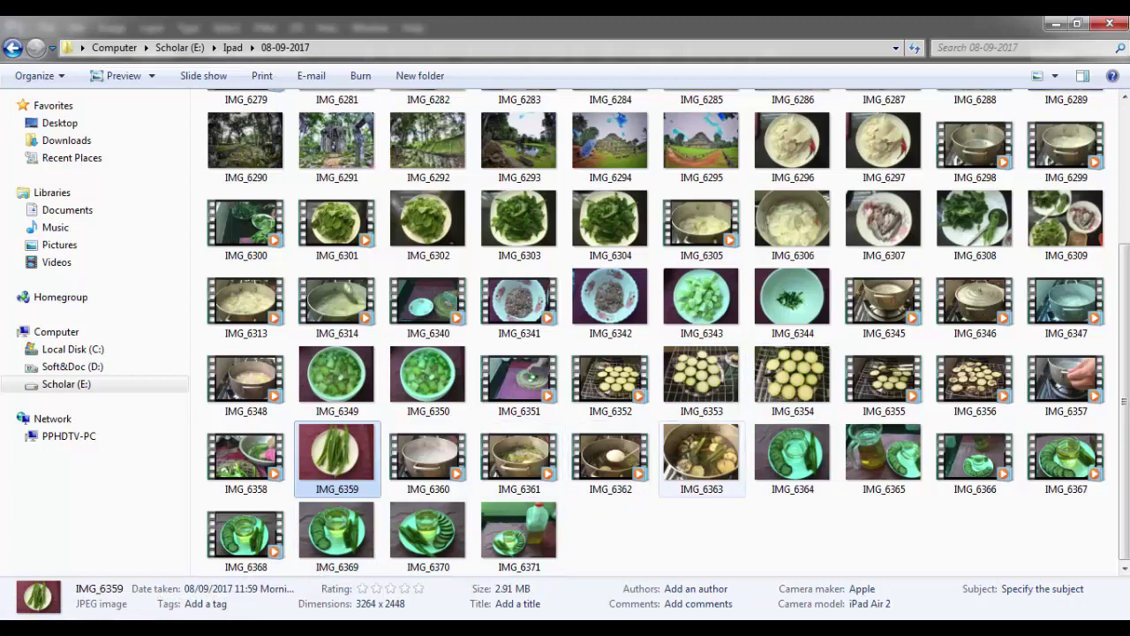
- Place the pot photo IMG_6363, scale it down and move it bottom-right
mouse_move(699, 452)
mouse_down()
mouse_move(666, 556)
mouse_move(490, 601)
mouse_up()
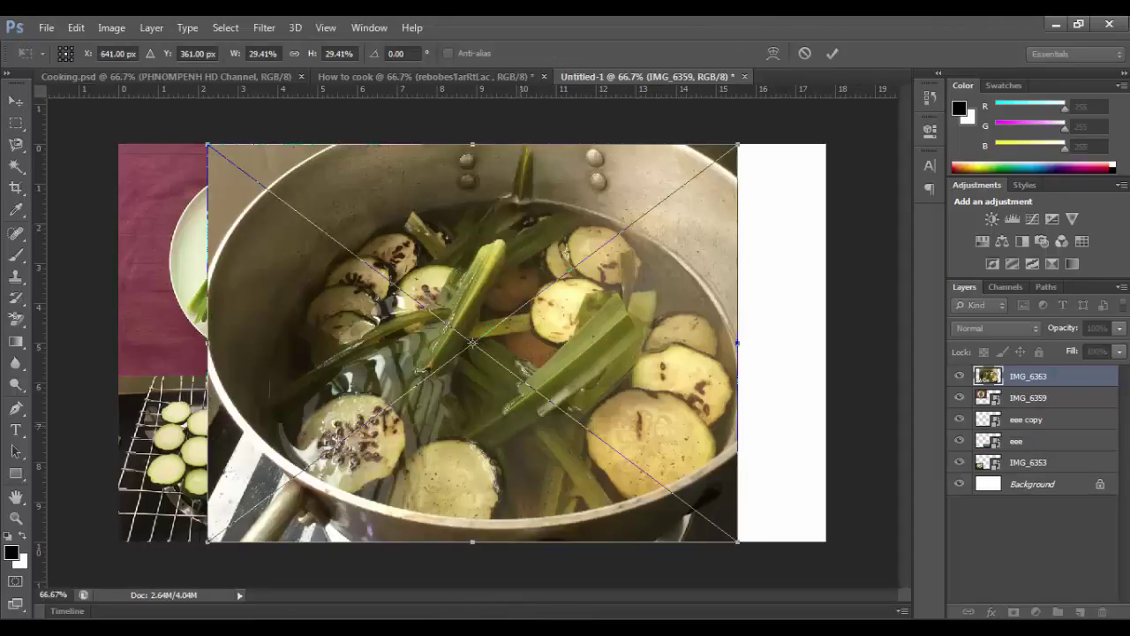
drag(207, 144, 449, 348)
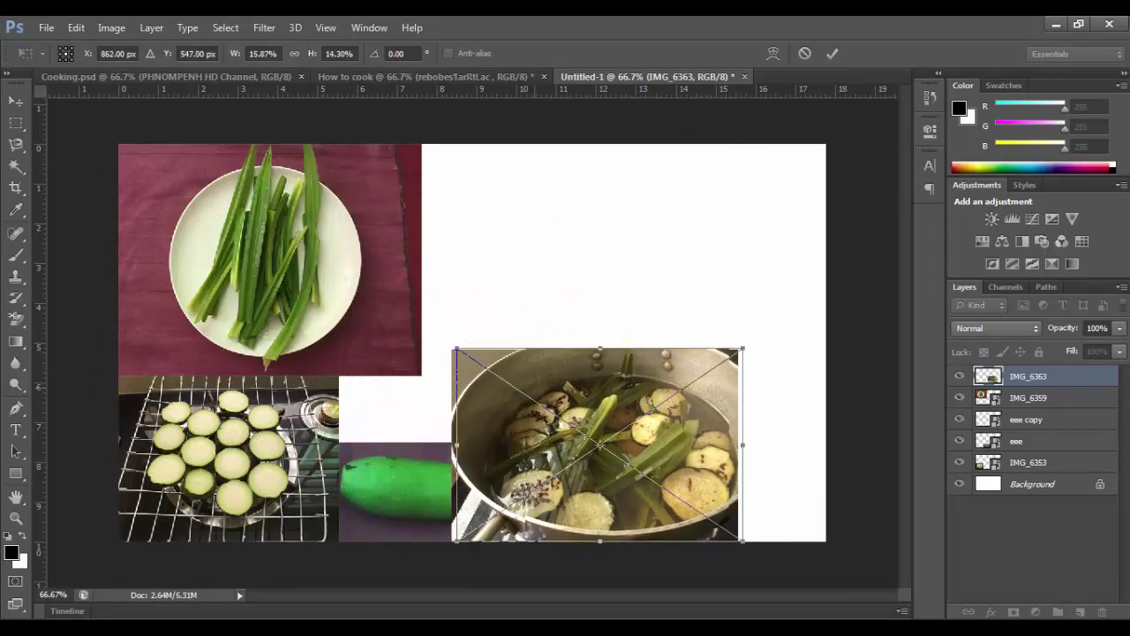
mouse_move(532, 379)
mouse_down()
mouse_move(623, 388)
mouse_move(629, 379)
mouse_up()
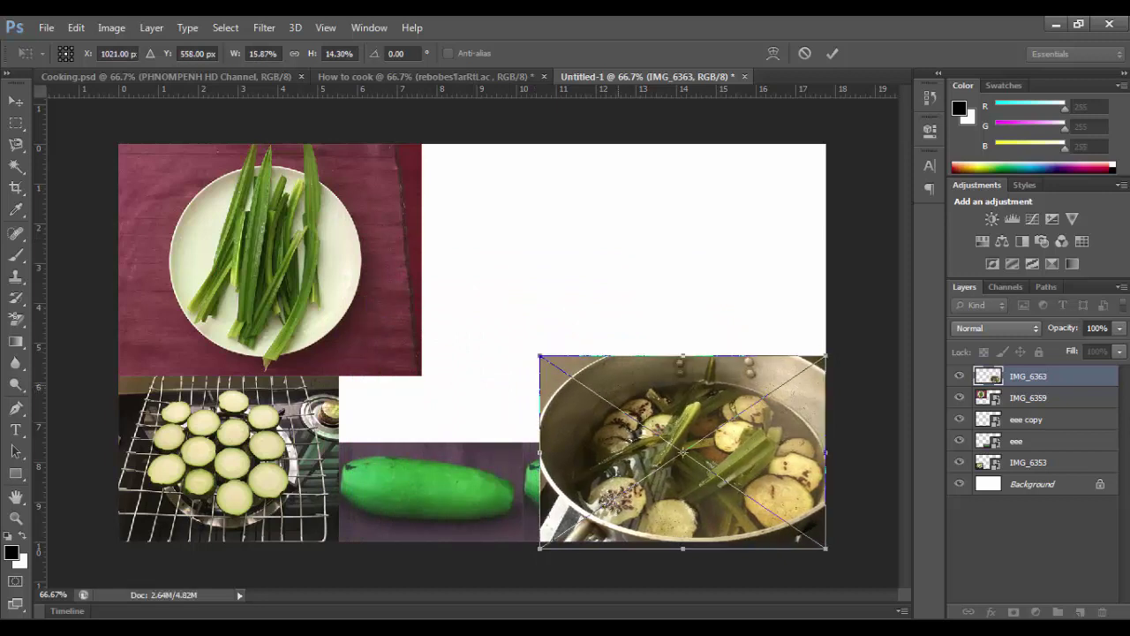
key(Return)
- Move the 'eee copy' cucumber above the original and adjust its position
right_click(543, 484)
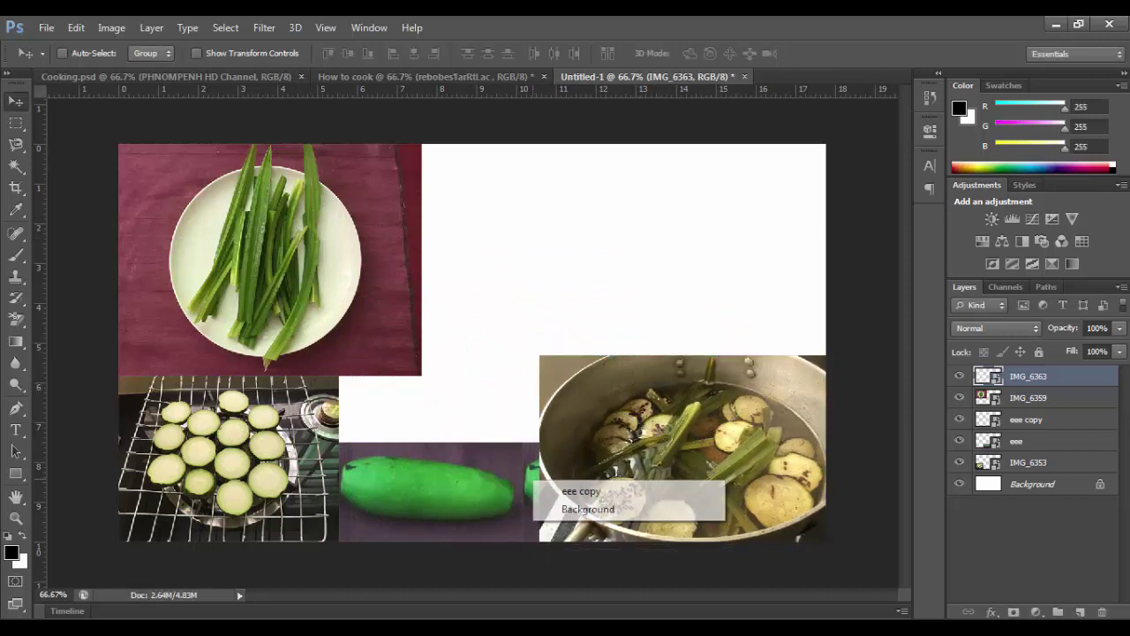
click(570, 491)
drag(569, 491, 351, 346)
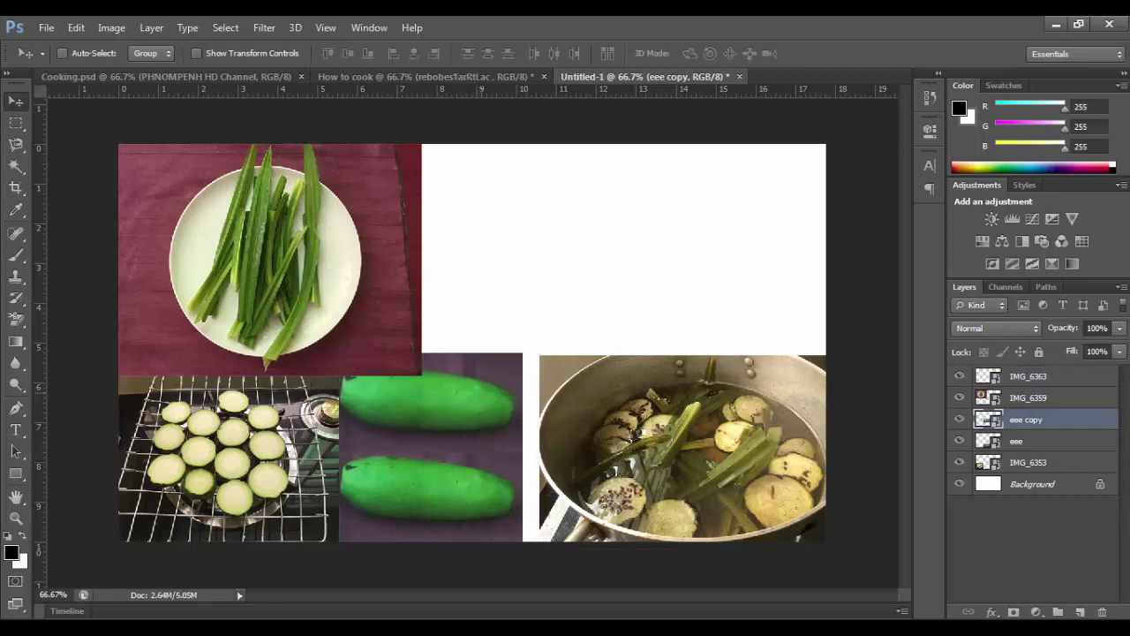
key(ctrl+t)
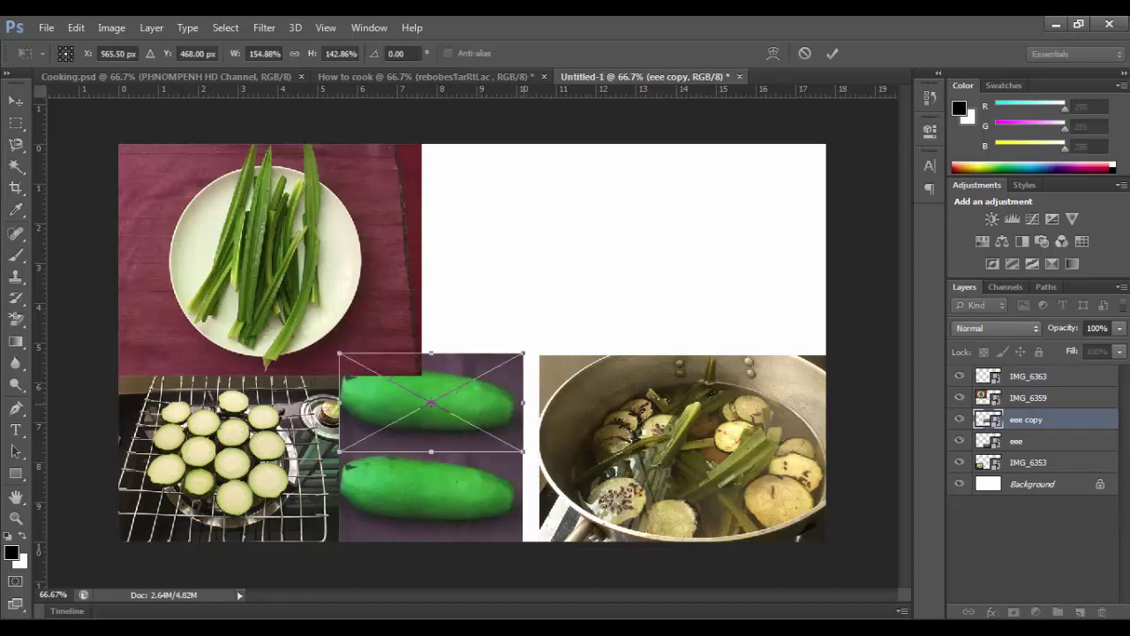
drag(499, 362, 506, 367)
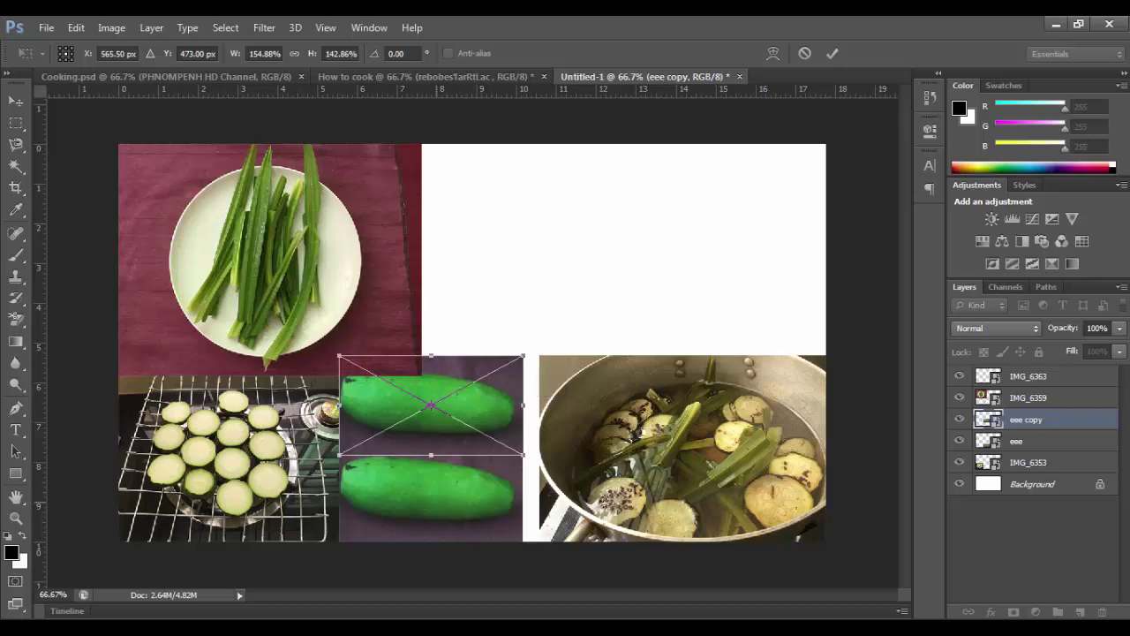
right_click(435, 239)
click(476, 249)
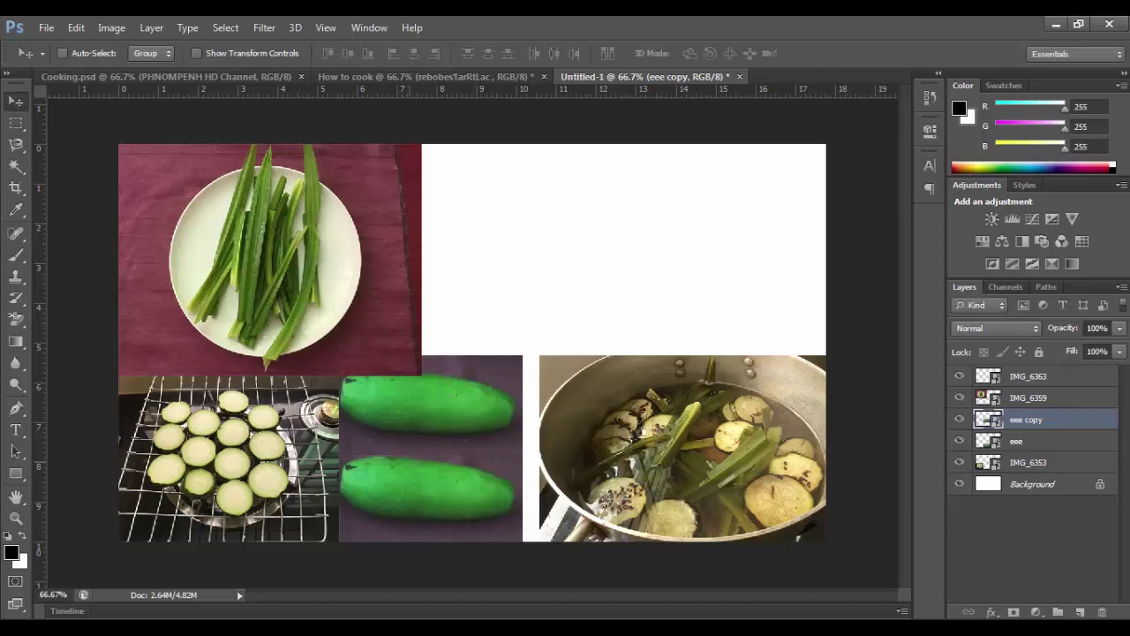
- Nudge the eee and 'eee copy' cucumber layers down to realign them
right_click(437, 483)
click(470, 495)
key(shift+Down)
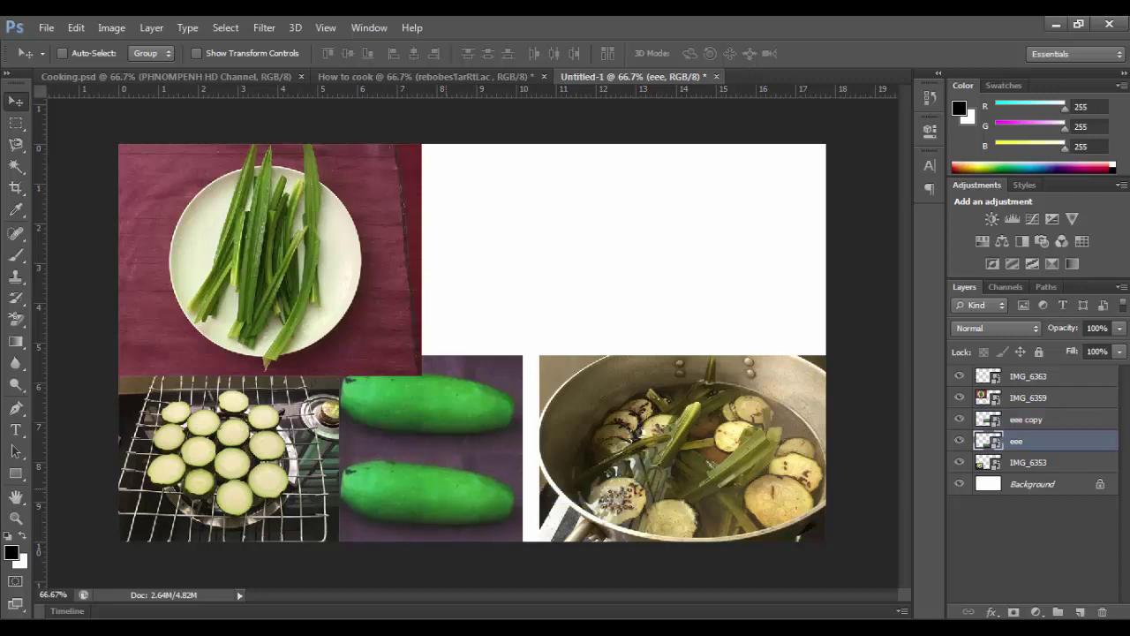
key(shift+Down)
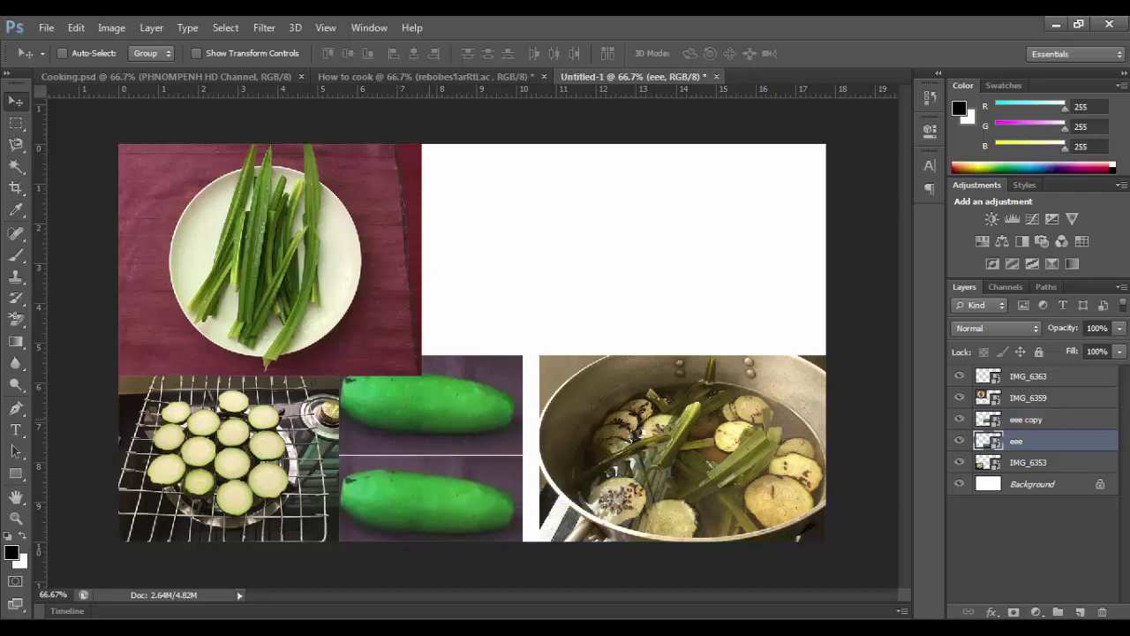
right_click(433, 407)
click(480, 415)
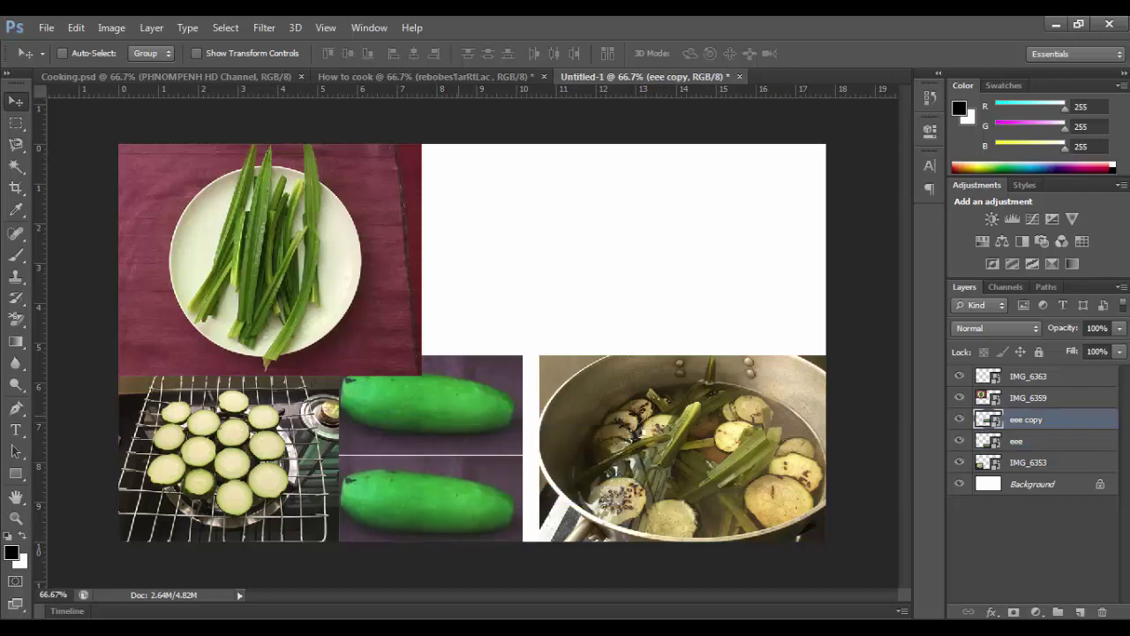
key(Down)
key(Down)
key(Down)
key(Down)
key(Down)
key(Down)
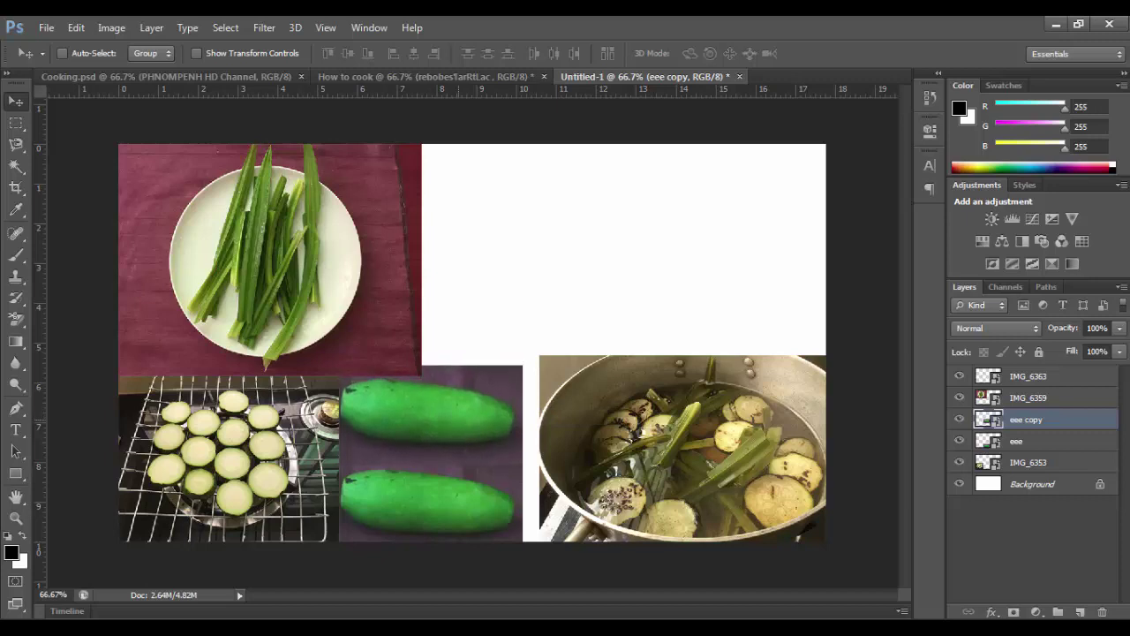
key(Down)
key(Down)
key(Down)
right_click(454, 509)
click(481, 519)
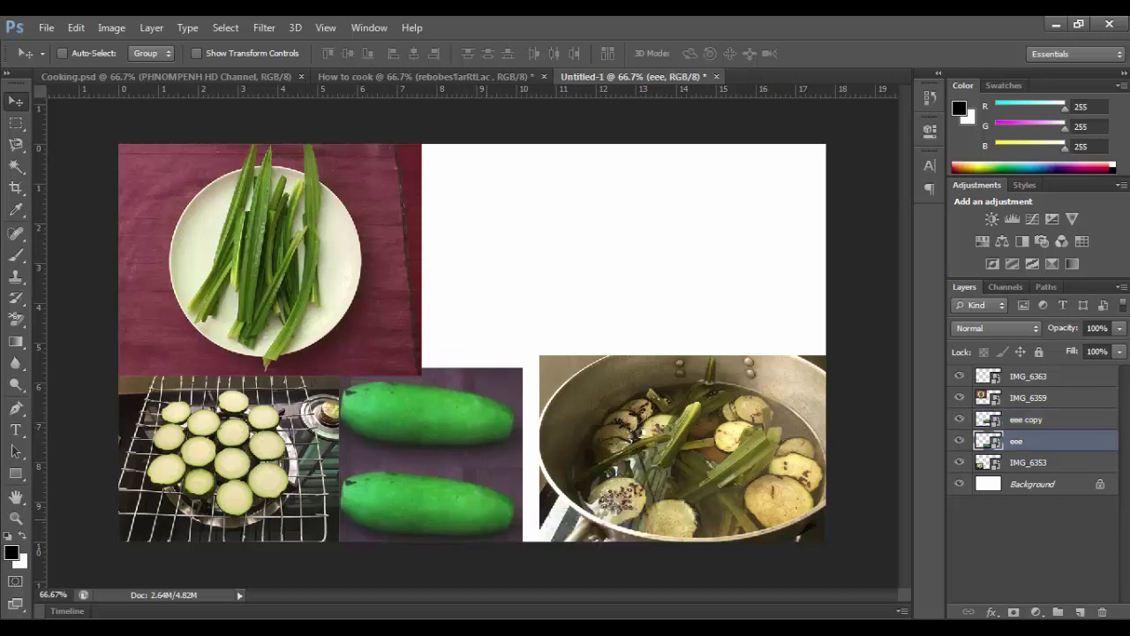
right_click(454, 448)
click(481, 460)
key(Down)
key(Down)
key(Down)
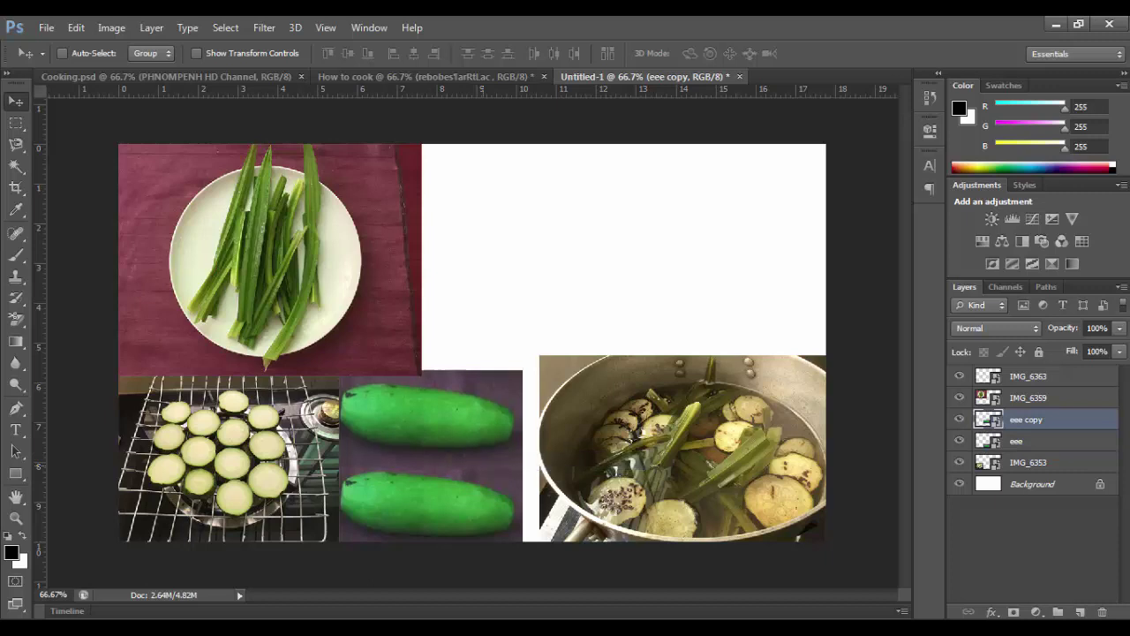
- Move and enlarge the IMG_6363 pot photo to fill the bottom-right corner
right_click(618, 408)
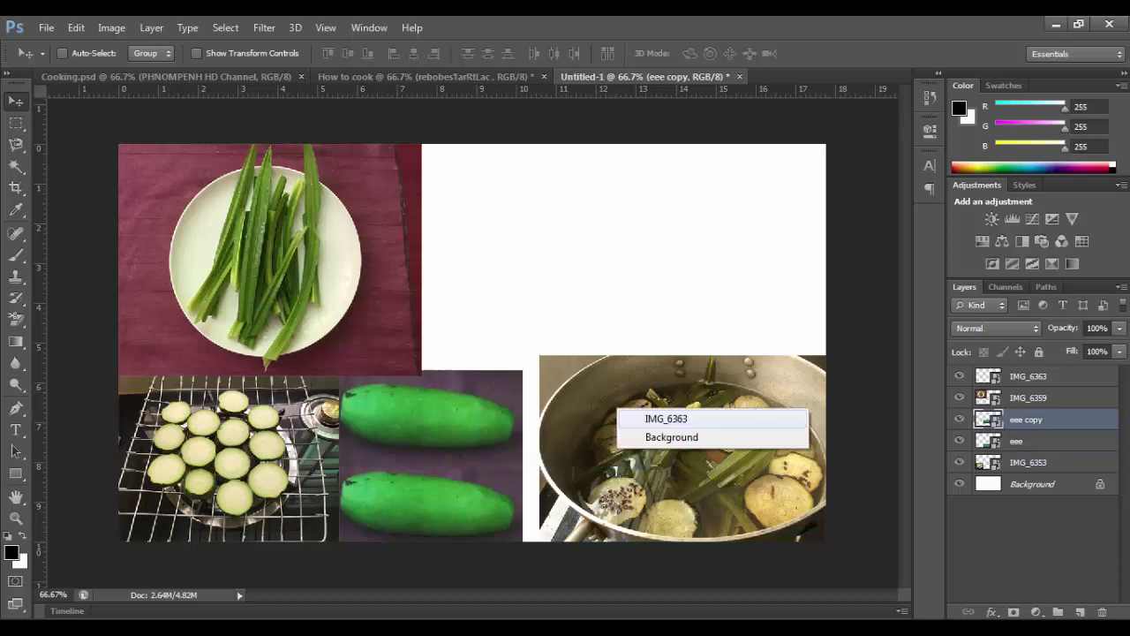
click(636, 415)
drag(636, 415, 620, 420)
key(ctrl+t)
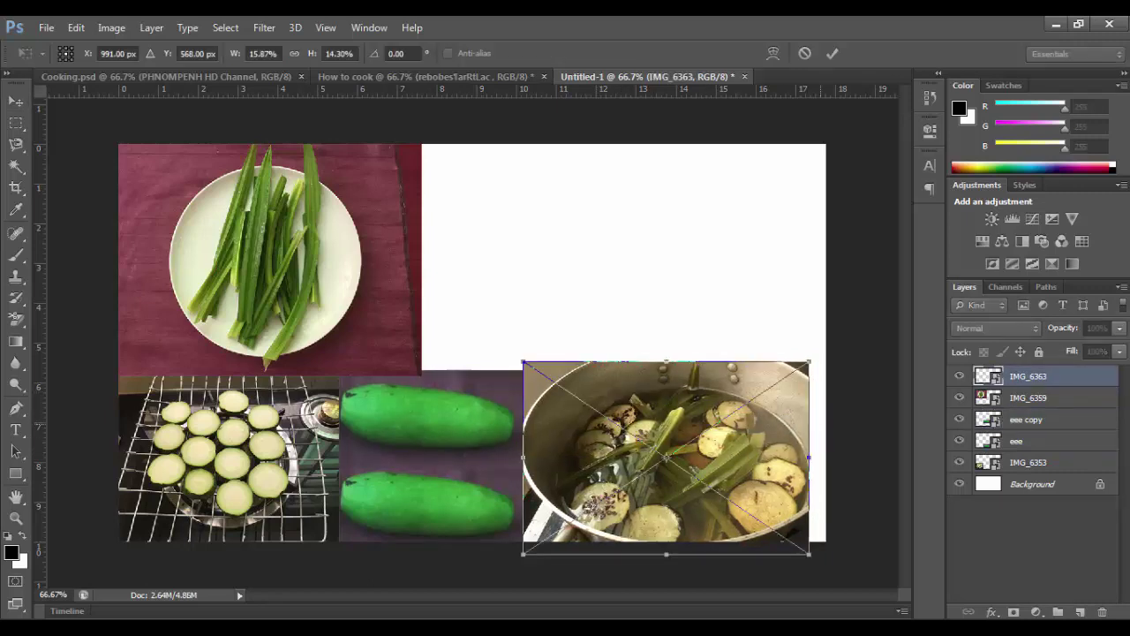
drag(809, 361, 825, 369)
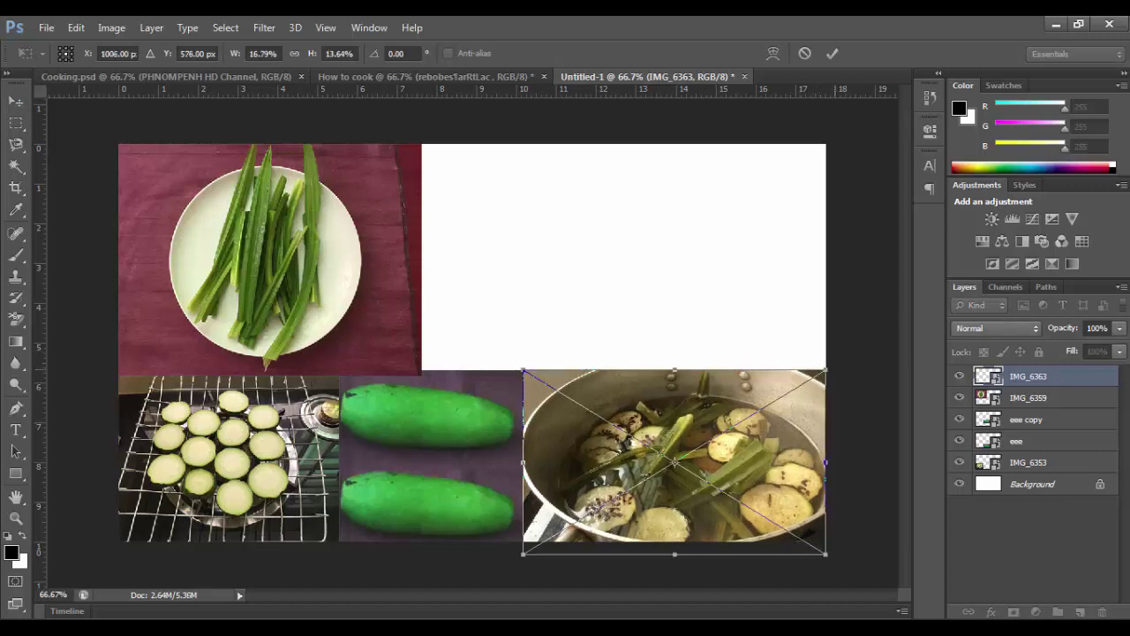
key(Return)
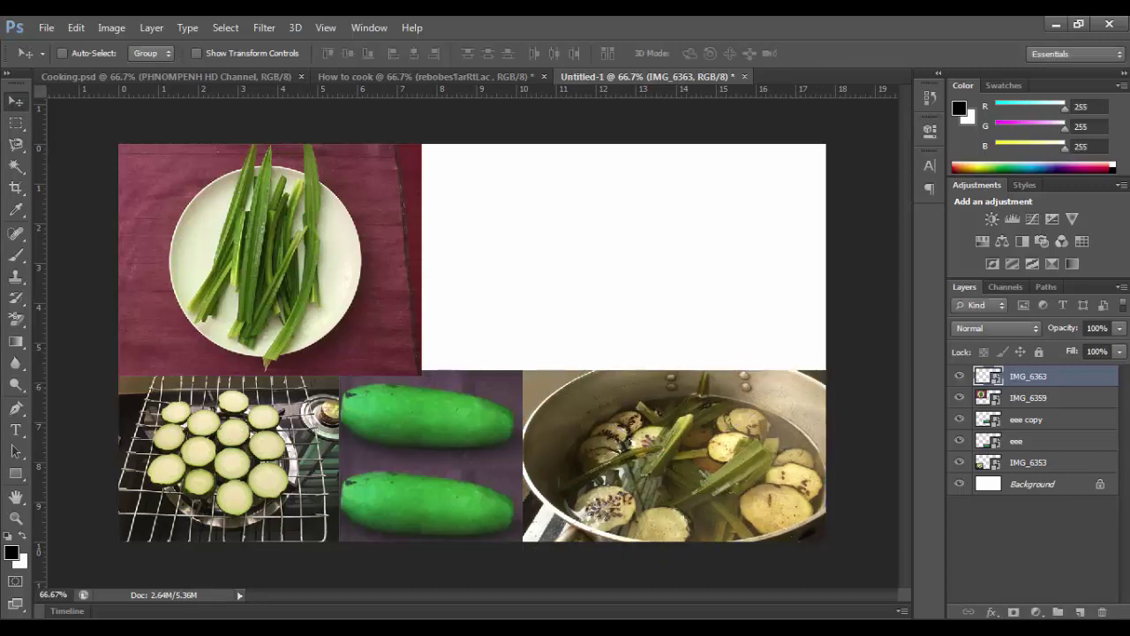
- Move the IMG_6359 pandan plate photo left and transform it narrower
right_click(357, 274)
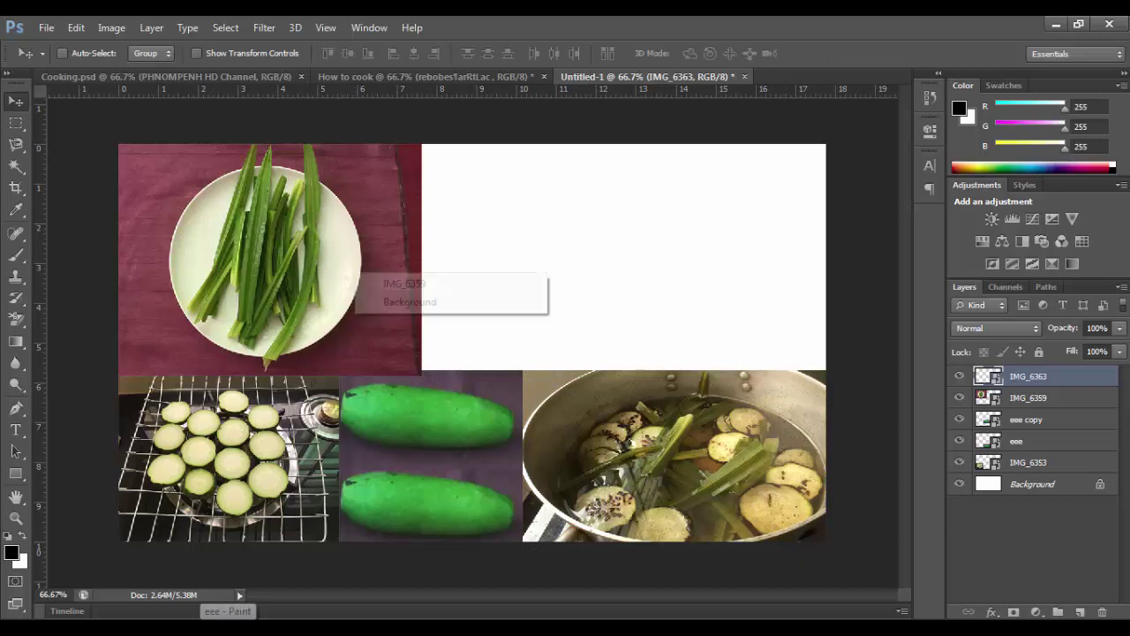
click(388, 281)
drag(402, 249, 361, 249)
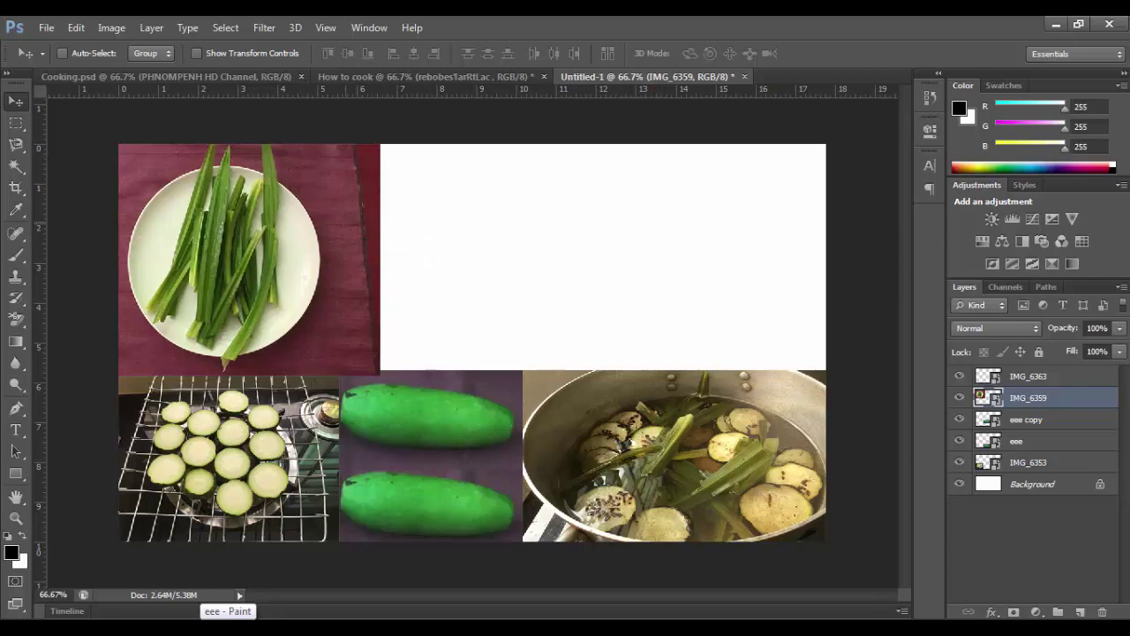
key(ctrl+t)
mouse_move(393, 384)
mouse_down()
mouse_move(446, 285)
mouse_move(186, 327)
mouse_move(163, 309)
mouse_up()
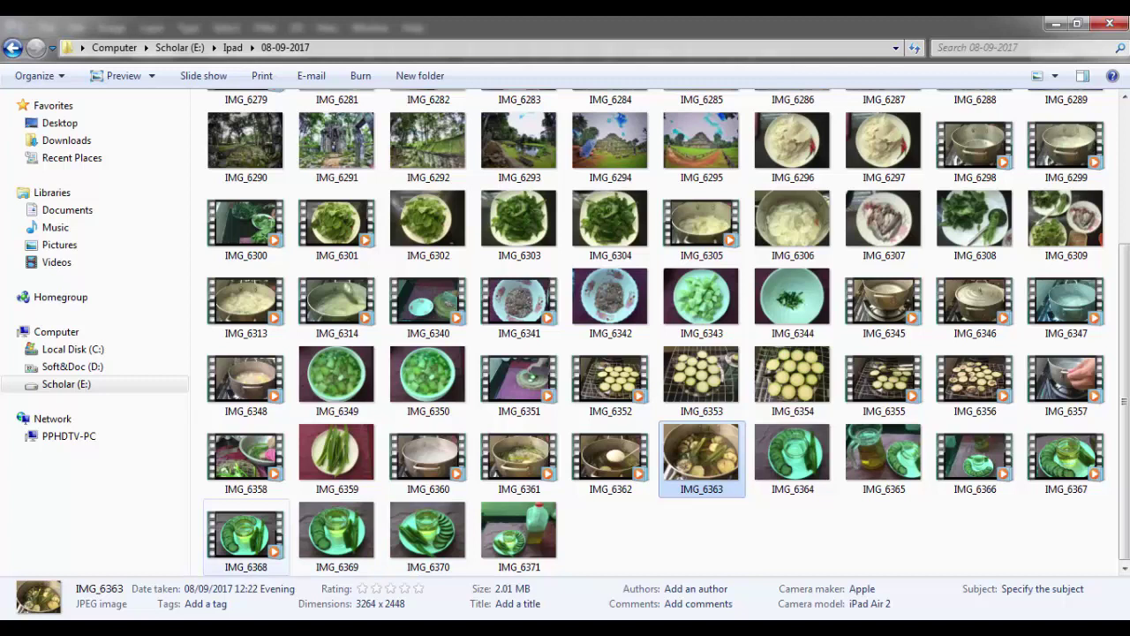
- Place IMG_6369 and scale it down into the collage's top-right slot
mouse_move(335, 529)
mouse_down()
mouse_move(422, 560)
mouse_move(458, 600)
mouse_up()
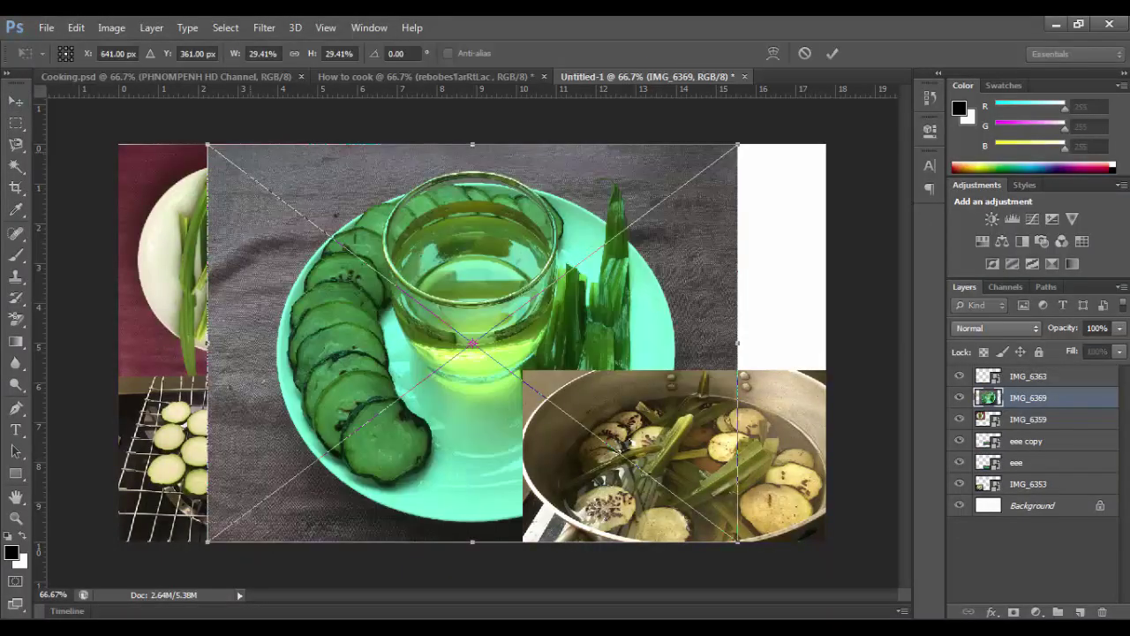
mouse_move(208, 144)
mouse_down()
mouse_move(415, 316)
mouse_move(439, 315)
mouse_move(591, 166)
mouse_up()
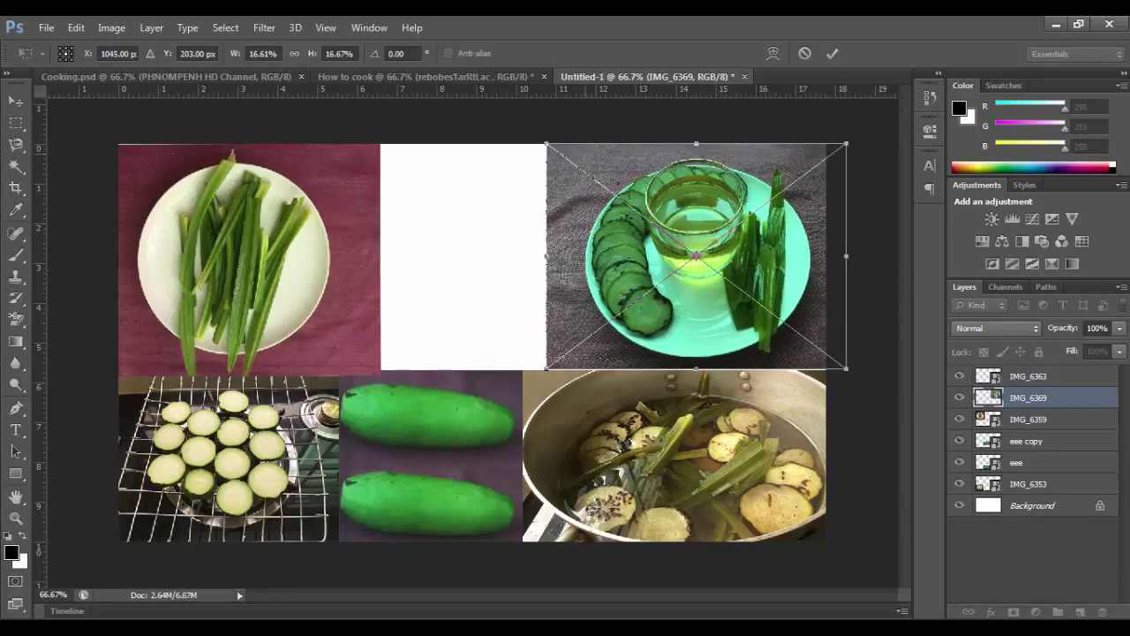
key(Return)
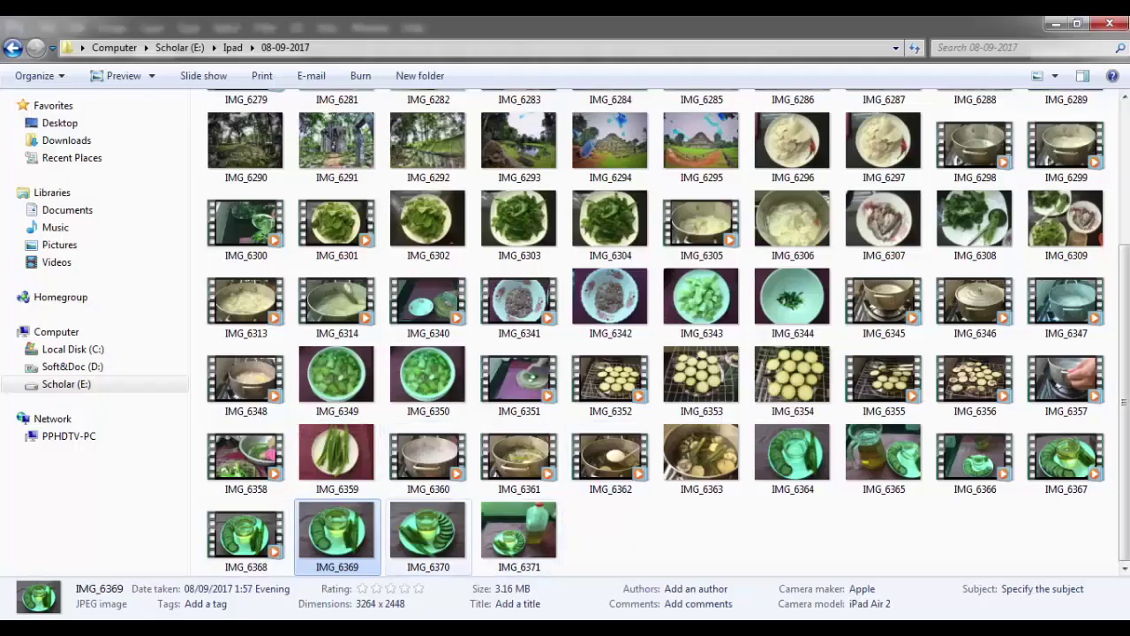
- Try placing and sizing IMG_6370 in the collage, then cancel it
mouse_move(428, 530)
mouse_down()
mouse_move(470, 588)
mouse_move(477, 627)
mouse_up()
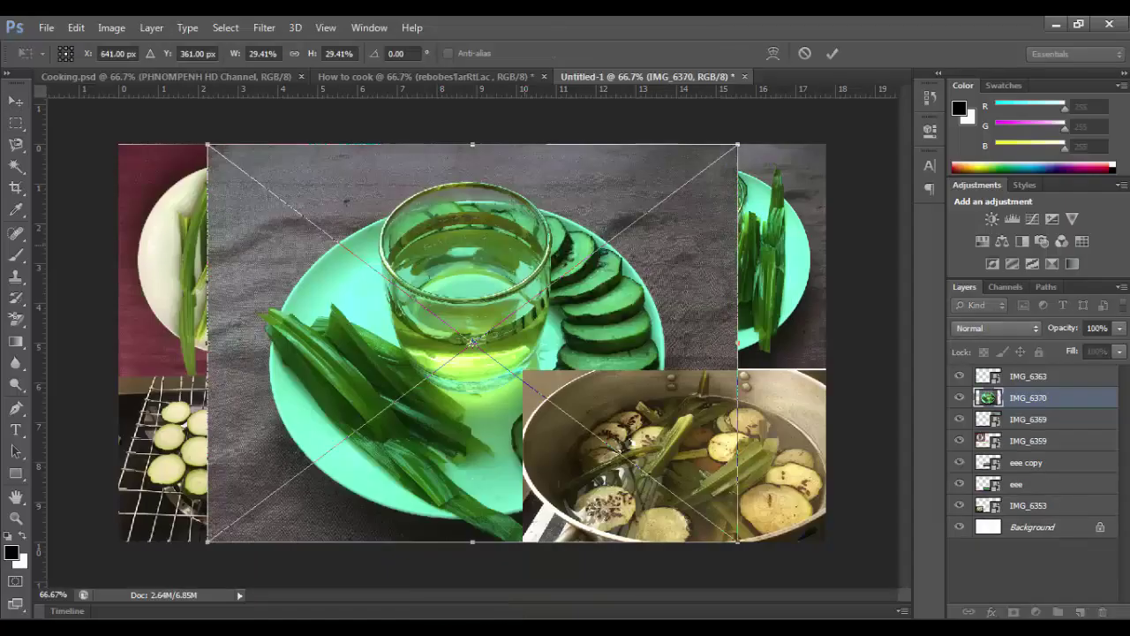
drag(207, 144, 348, 260)
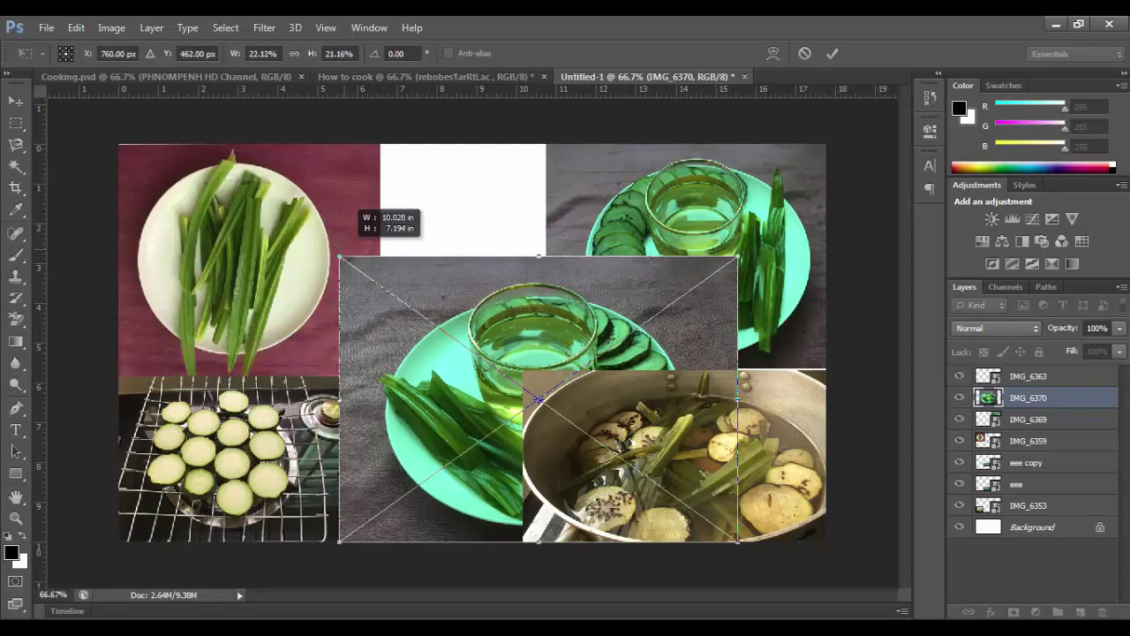
drag(469, 320, 404, 211)
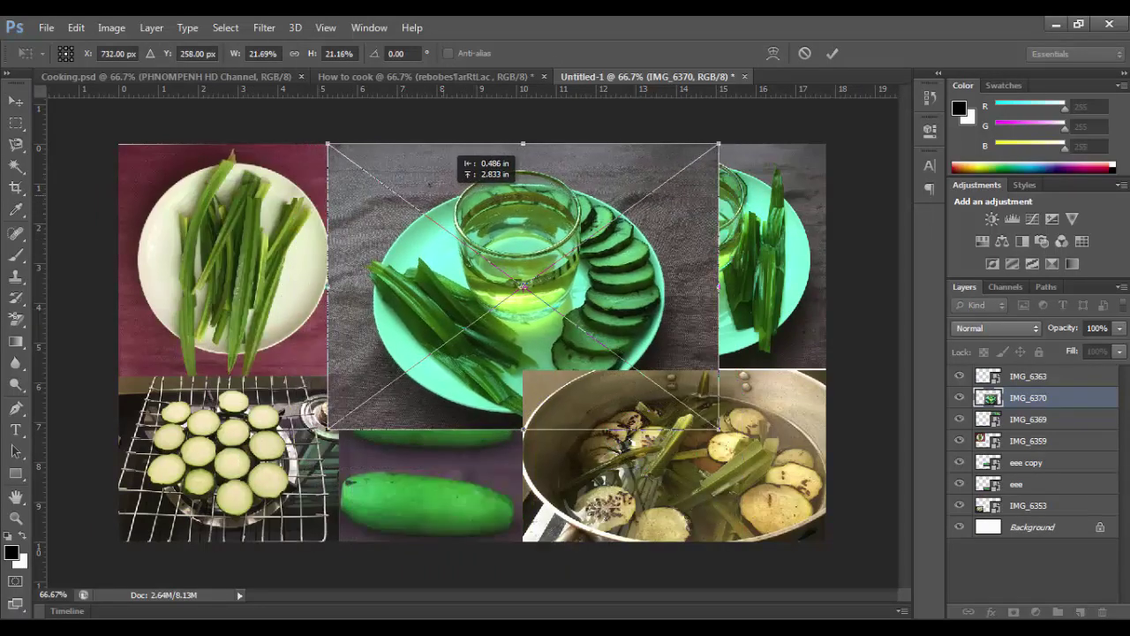
drag(406, 159, 451, 150)
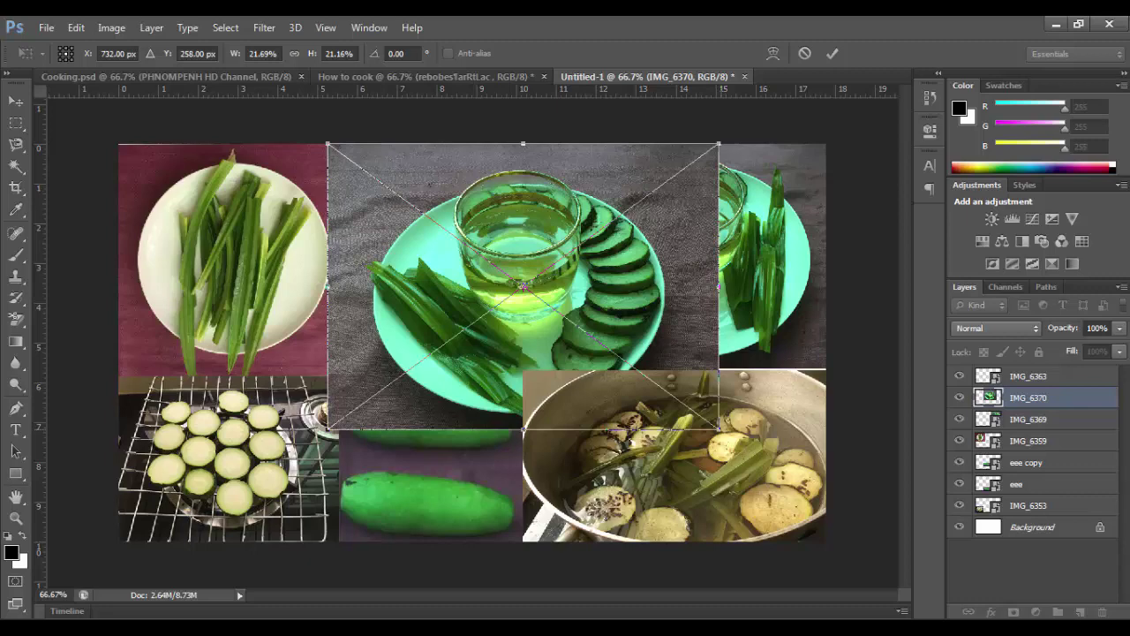
mouse_move(719, 430)
mouse_down()
mouse_move(656, 398)
mouse_move(639, 375)
mouse_up()
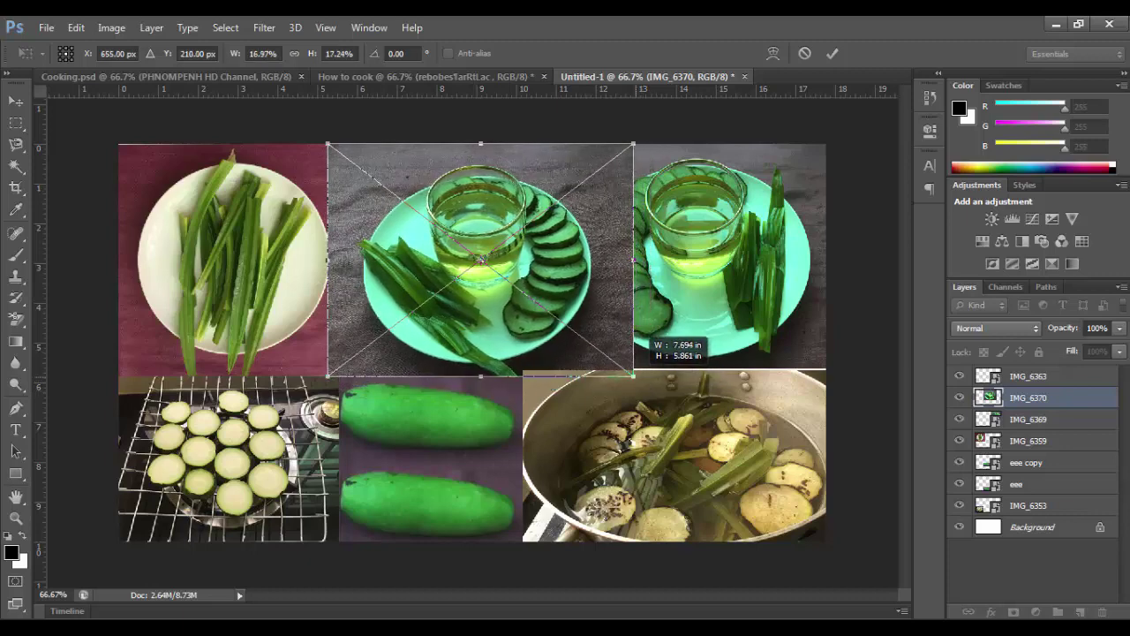
drag(639, 375, 632, 374)
key(Escape)
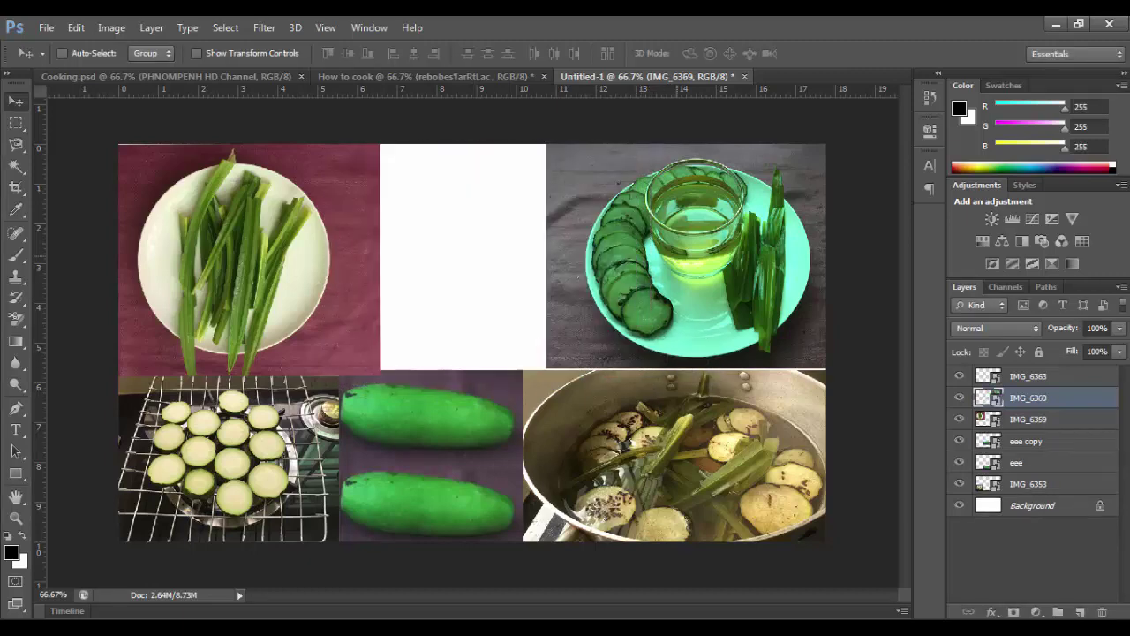
- Move IMG_6369 beside the pandan plate, enlarge it slightly, and raise it above IMG_6363
right_click(677, 256)
click(698, 267)
drag(664, 219, 465, 220)
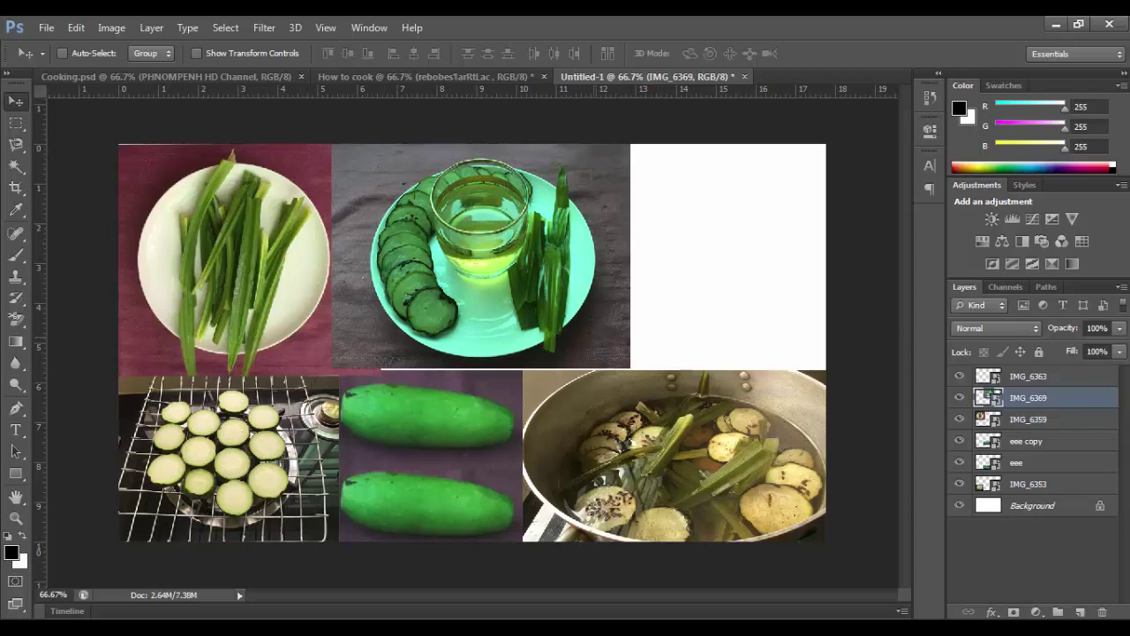
key(ctrl+t)
drag(630, 368, 633, 385)
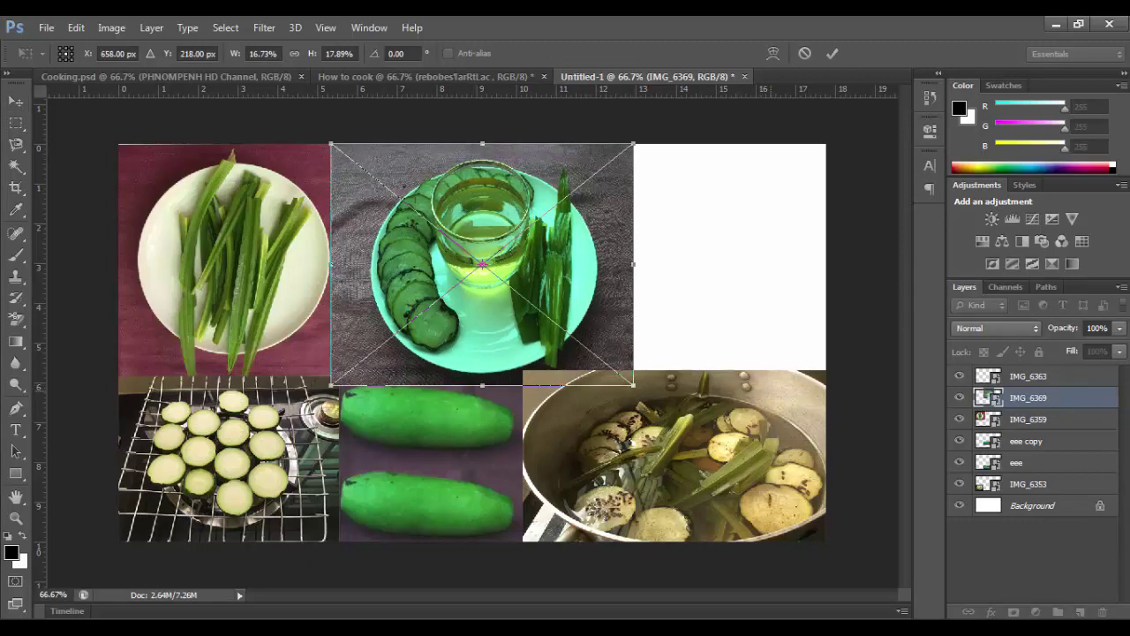
key(Return)
shift+click(1028, 376)
key(ctrl+bracketright)
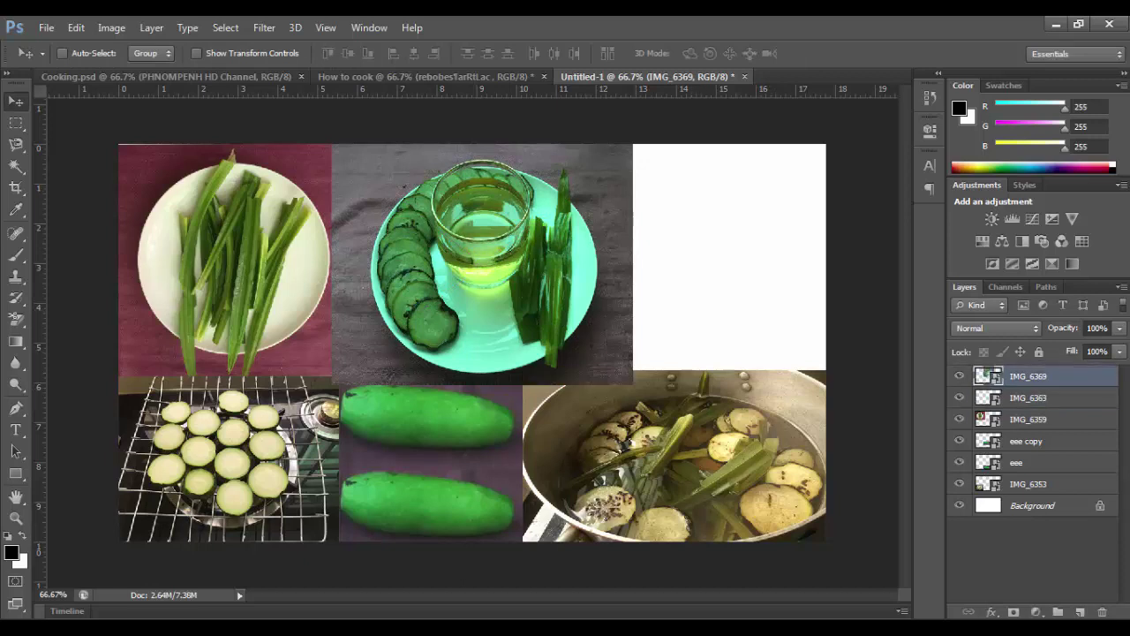
key(alt+Tab)
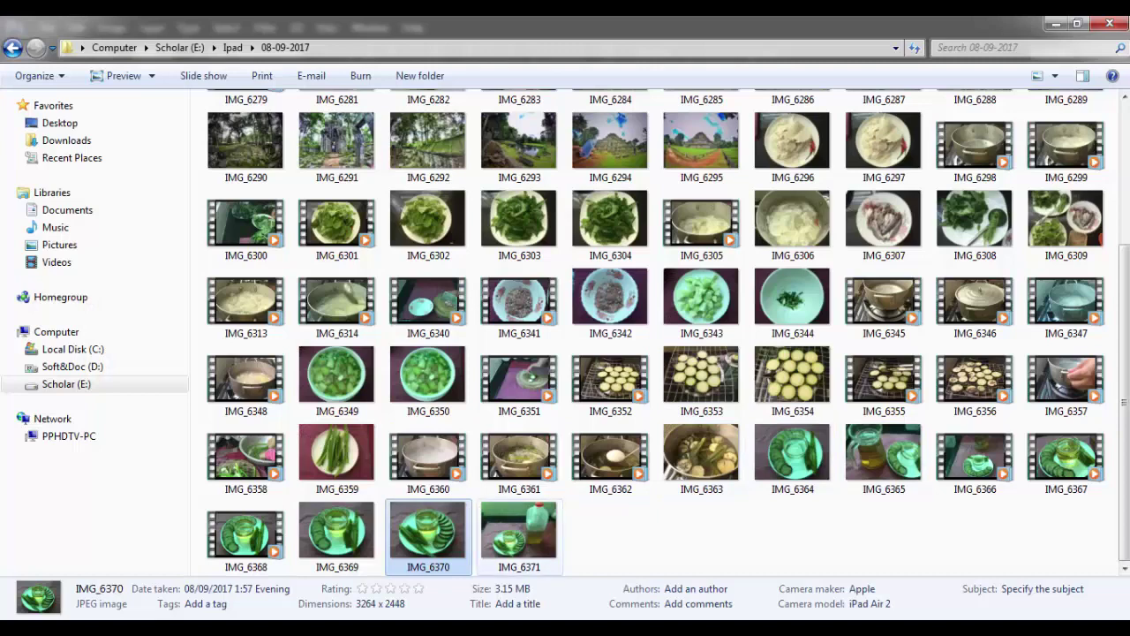
- Place IMG_6371 sized into the top-right, then stack IMG_6369 above it
mouse_move(518, 530)
mouse_down()
mouse_move(500, 583)
mouse_move(495, 512)
mouse_up()
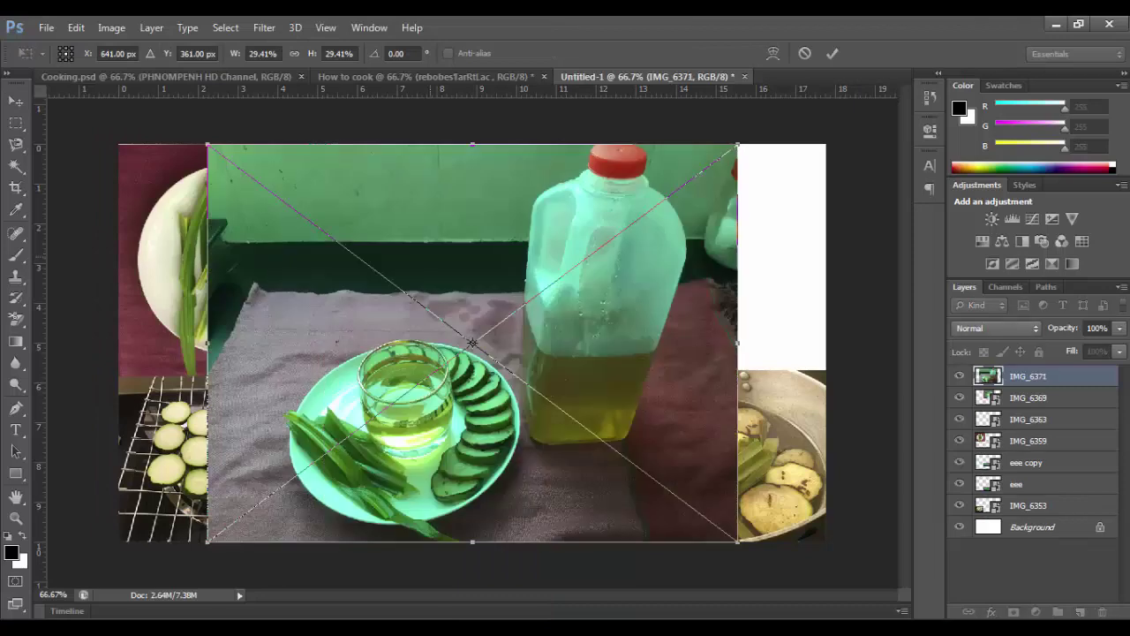
drag(207, 144, 502, 311)
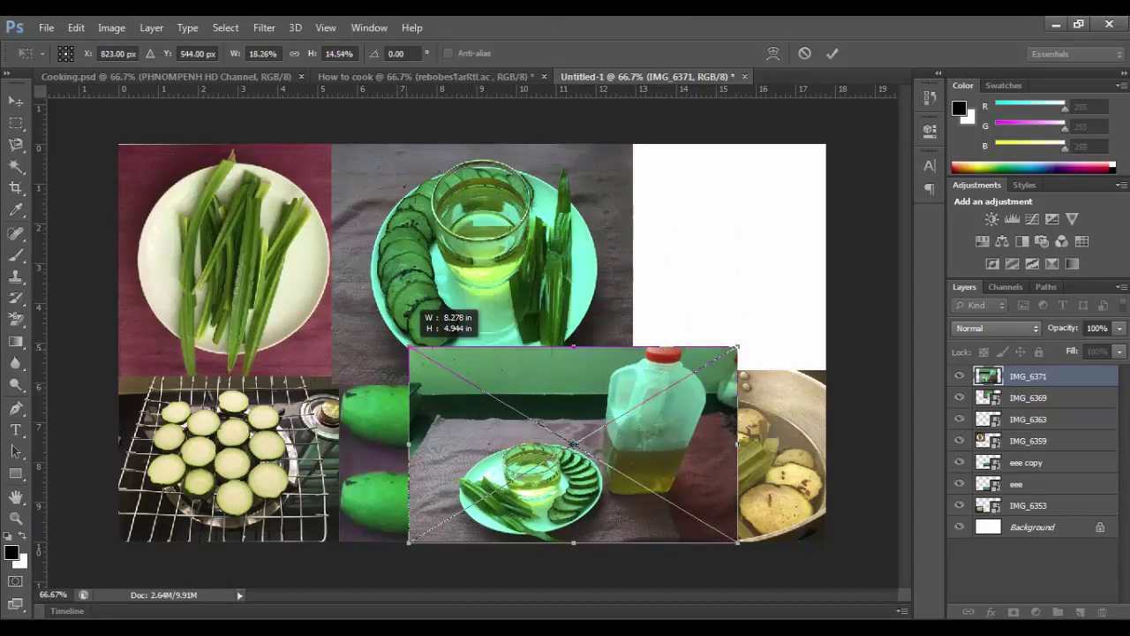
drag(502, 311, 455, 356)
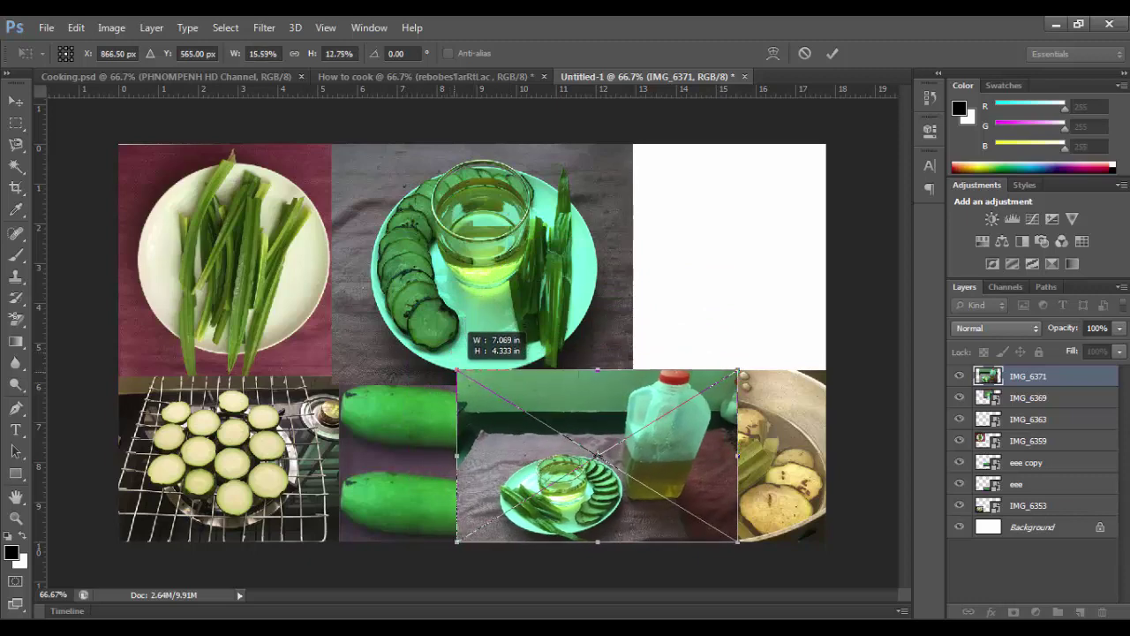
drag(568, 399, 647, 279)
drag(673, 321, 686, 215)
drag(547, 302, 508, 375)
key(Return)
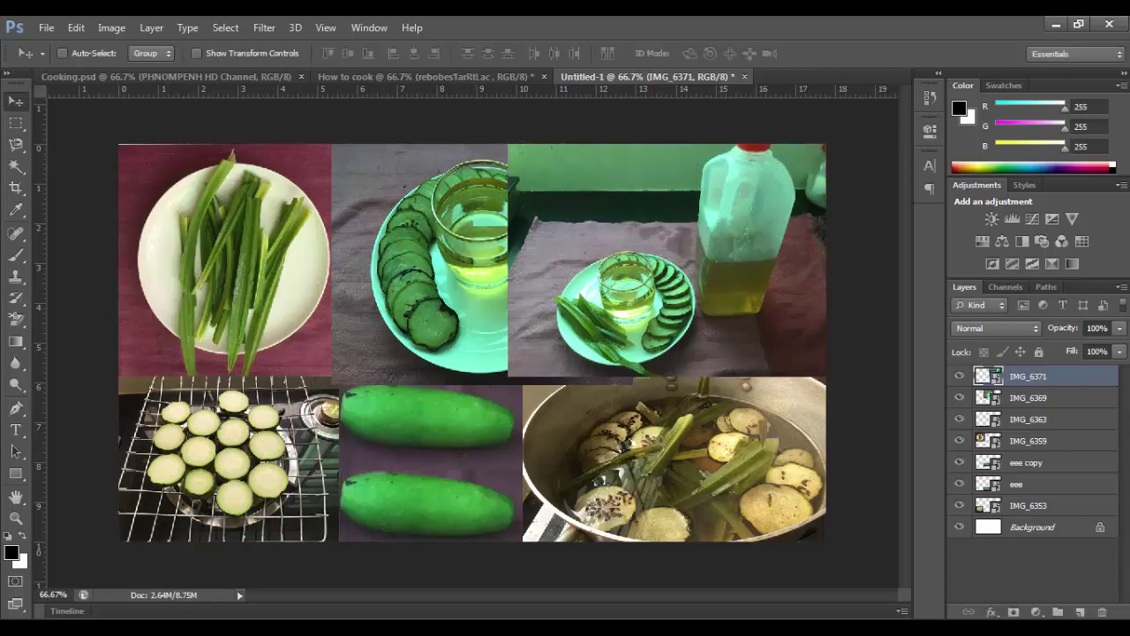
drag(1028, 397, 1028, 371)
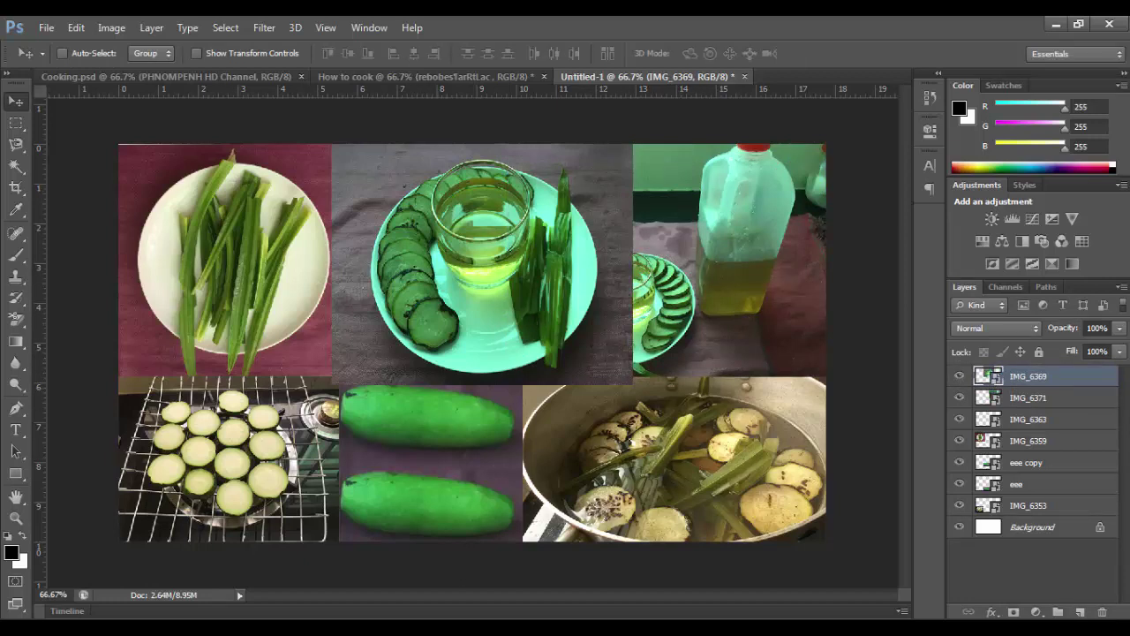
- Copy the Khmer title from the How to cook design into the collage
click(424, 76)
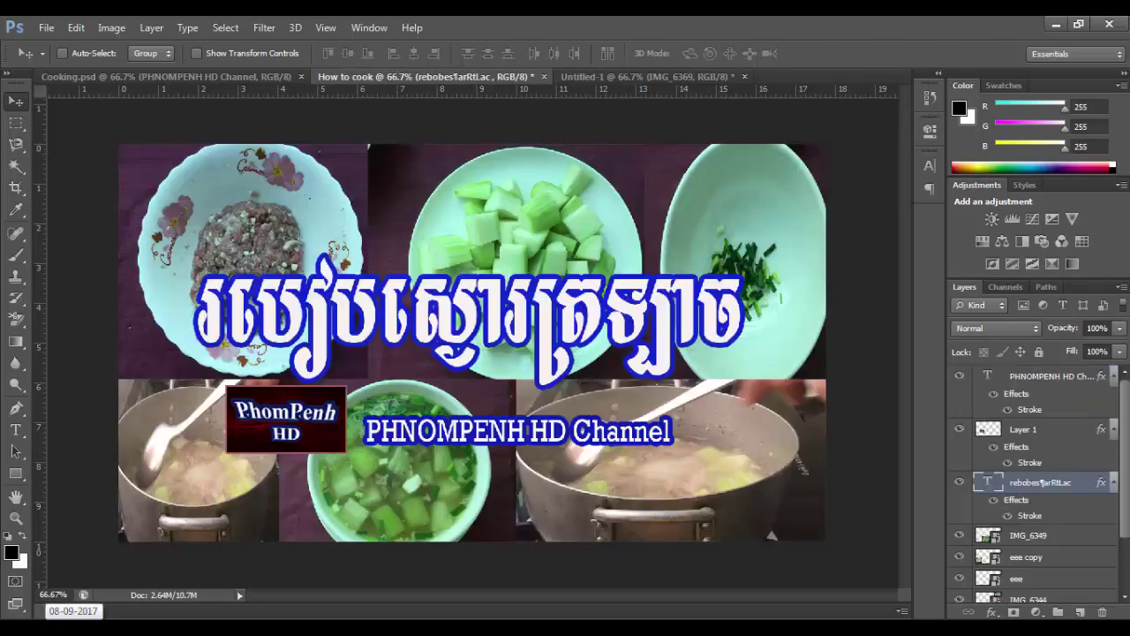
right_click(415, 325)
click(437, 331)
mouse_move(437, 331)
mouse_down()
mouse_move(437, 110)
mouse_move(455, 334)
mouse_move(449, 305)
mouse_up()
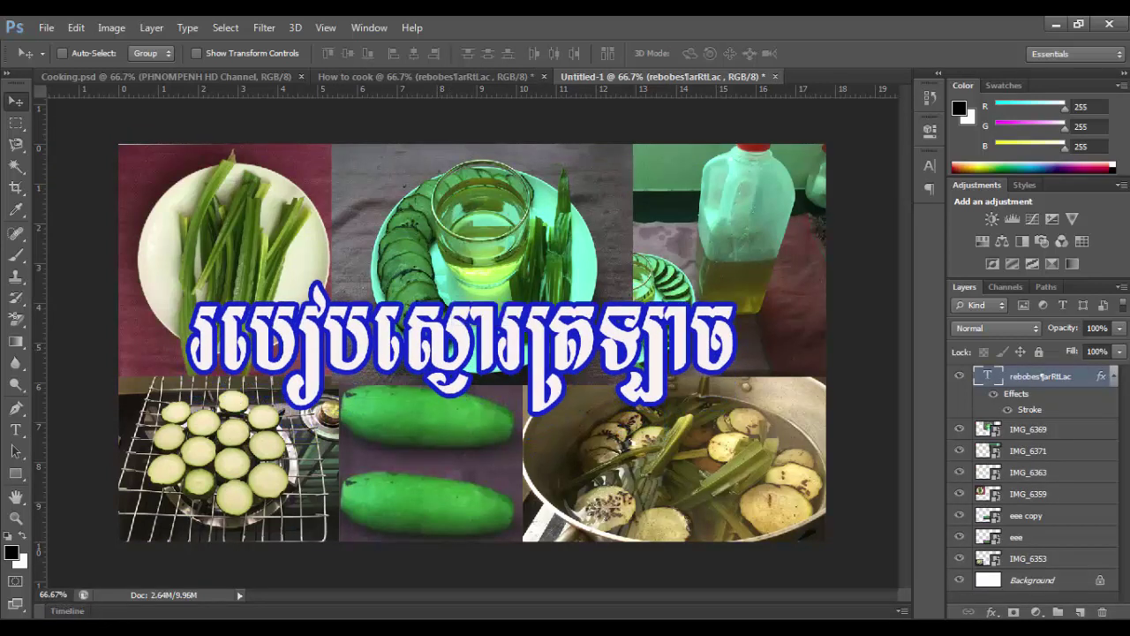
- Bring the PhomPenh HD logo (Layer 1) into the collage near the top
click(424, 77)
right_click(288, 425)
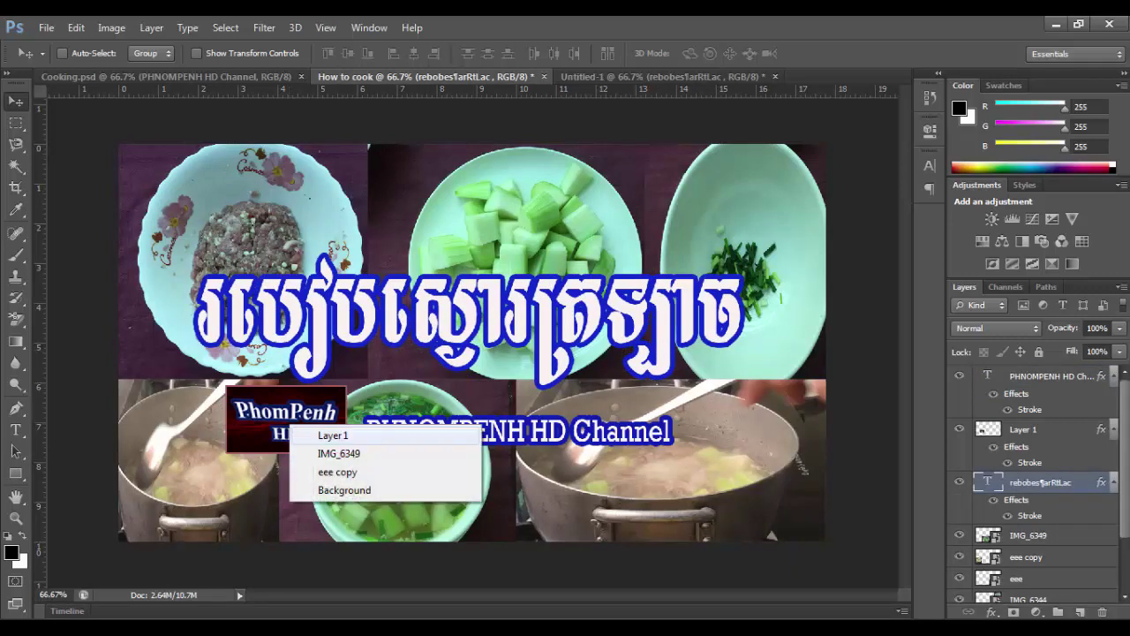
click(309, 436)
mouse_move(292, 424)
mouse_down()
mouse_move(572, 51)
mouse_move(311, 442)
mouse_move(339, 192)
mouse_up()
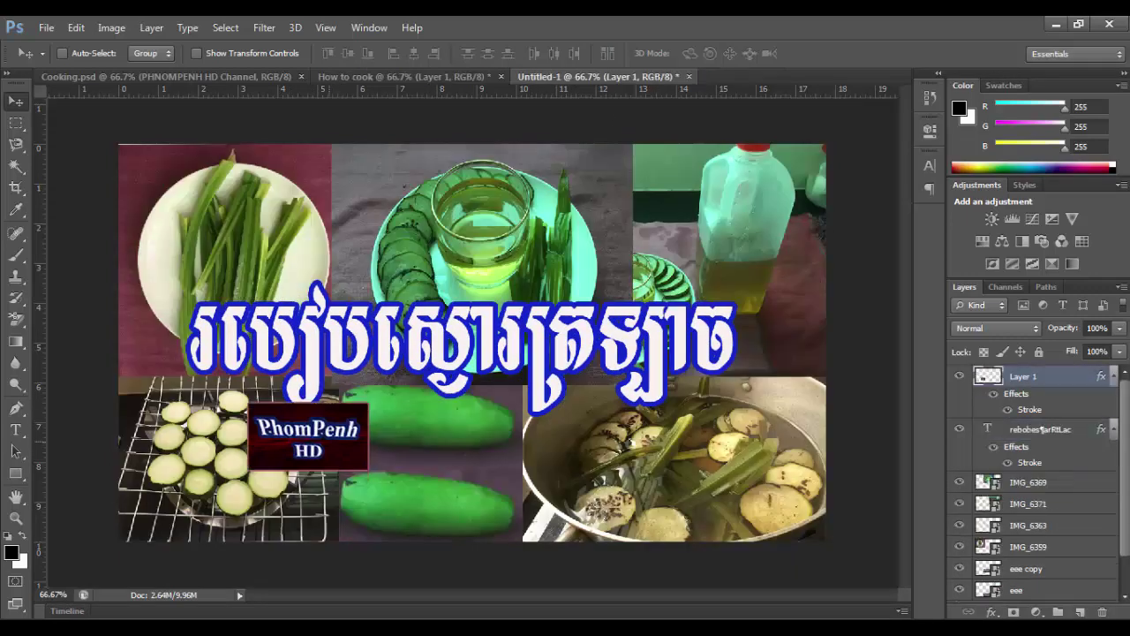
drag(373, 152, 376, 149)
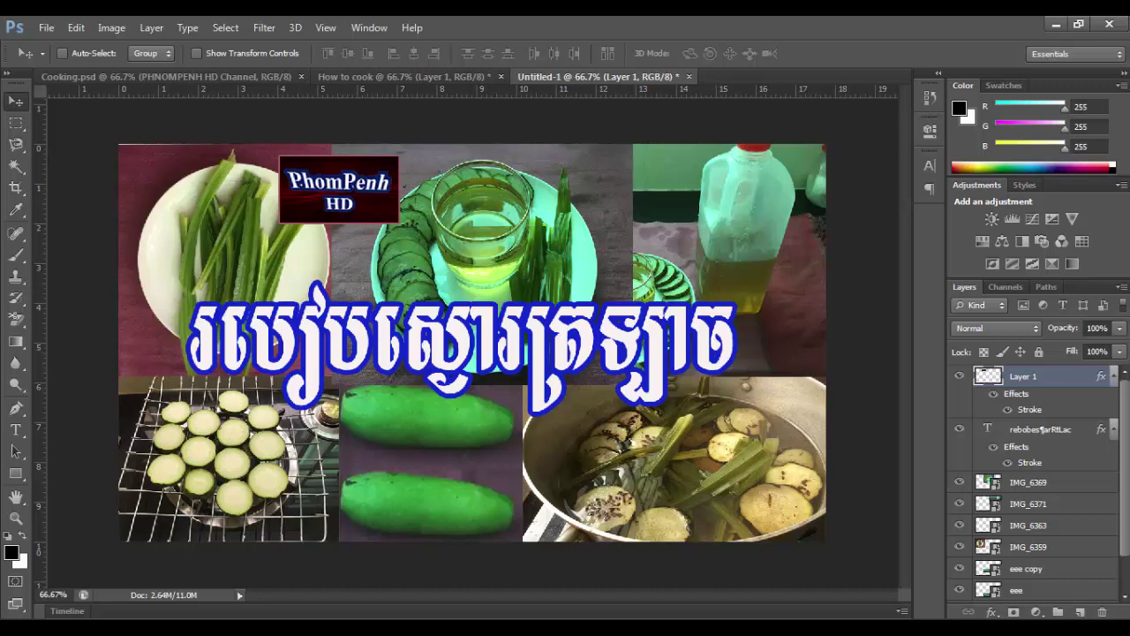
- Add the PHNOMPENH HD Channel text at the collage's lower right
click(402, 77)
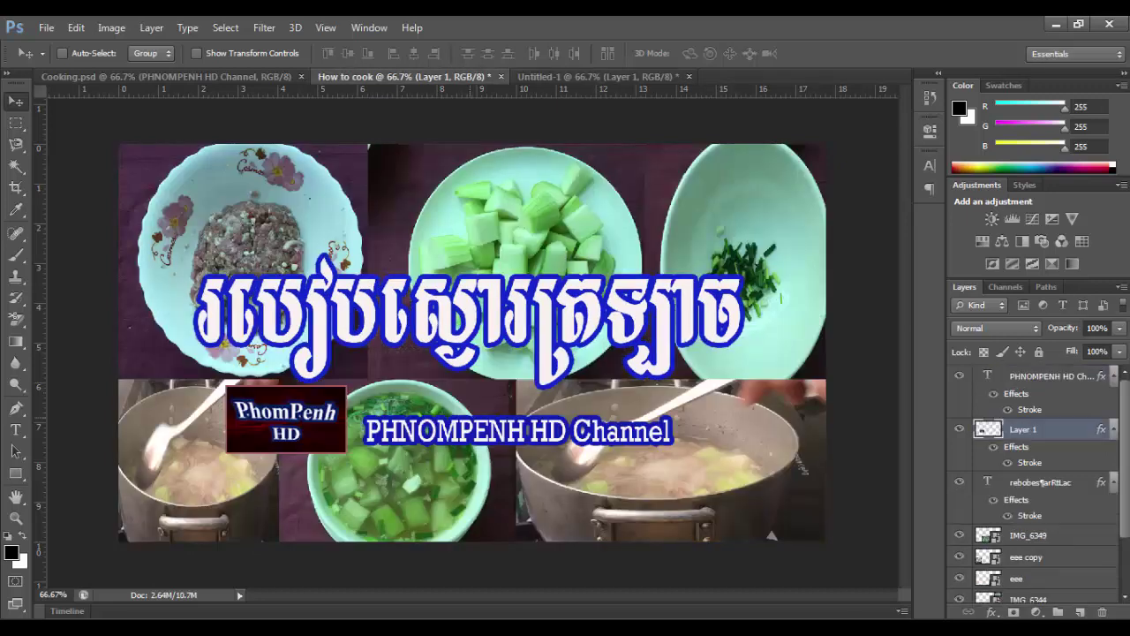
right_click(468, 415)
right_click(454, 430)
click(503, 441)
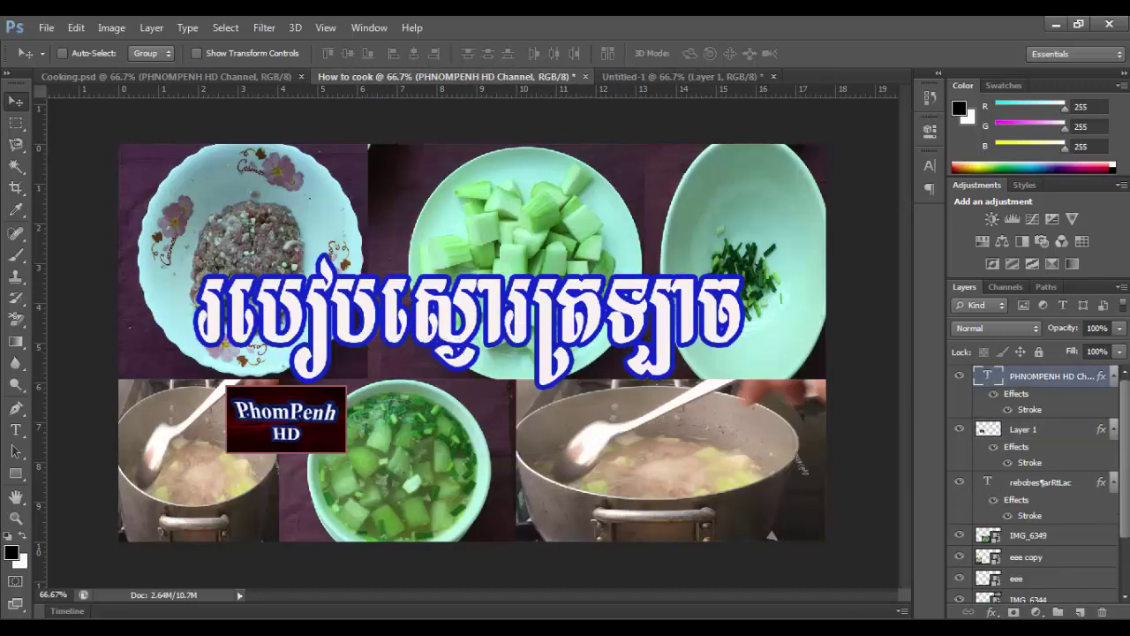
key(ctrl+Tab)
drag(529, 424, 568, 432)
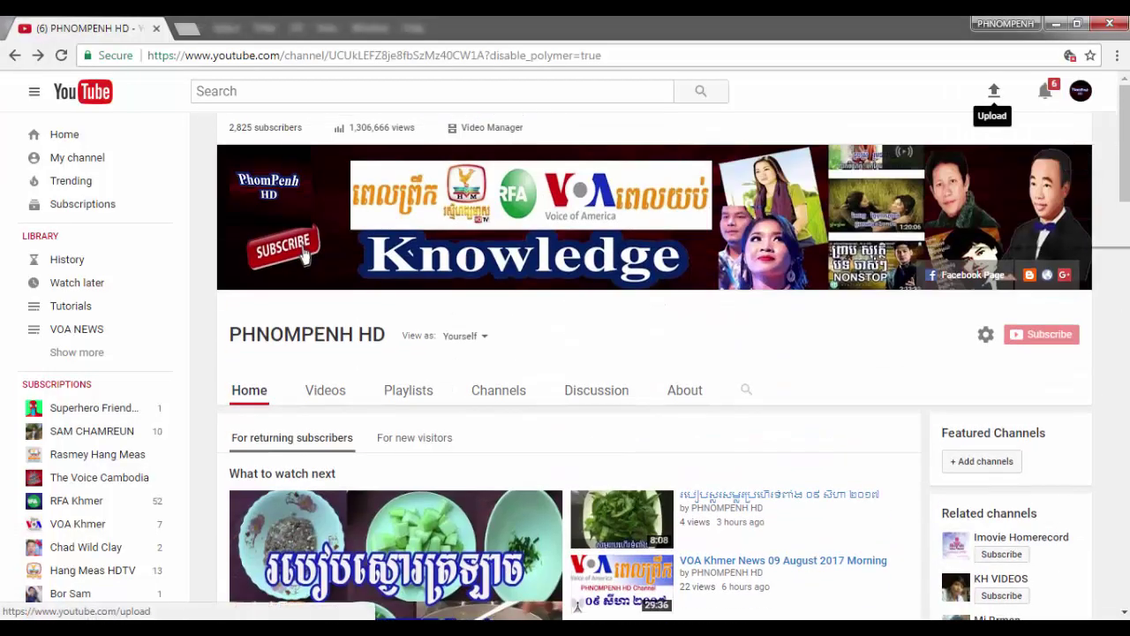
- Open YouTube's upload page in a new tab and start uploading the Khmer-named cooking video
right_click(993, 91)
key(Escape)
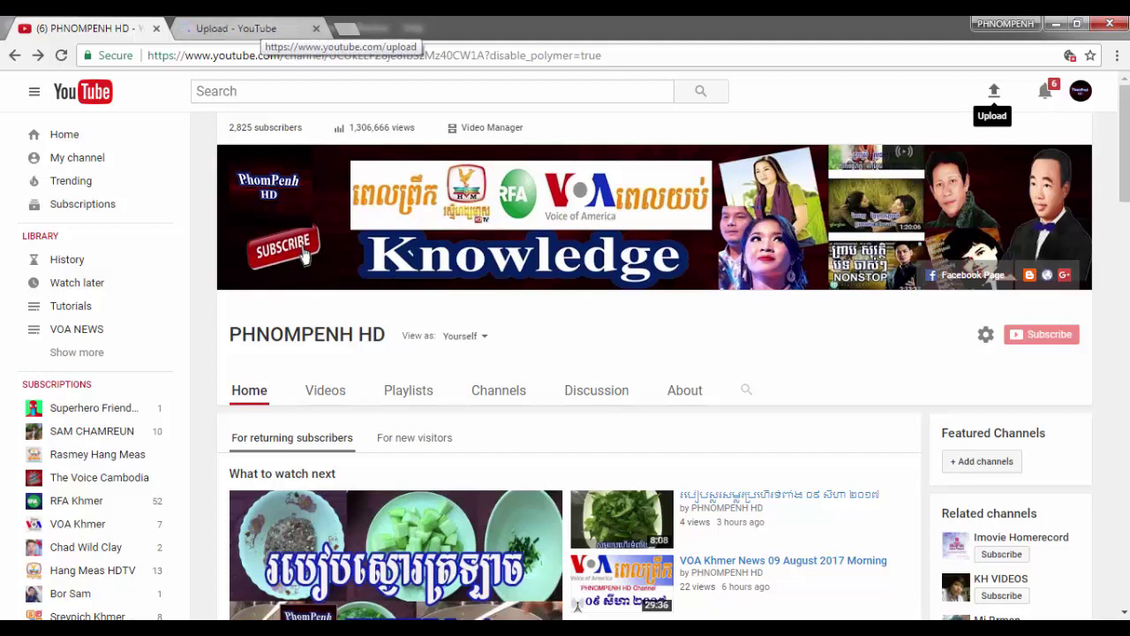
key(ctrl+Tab)
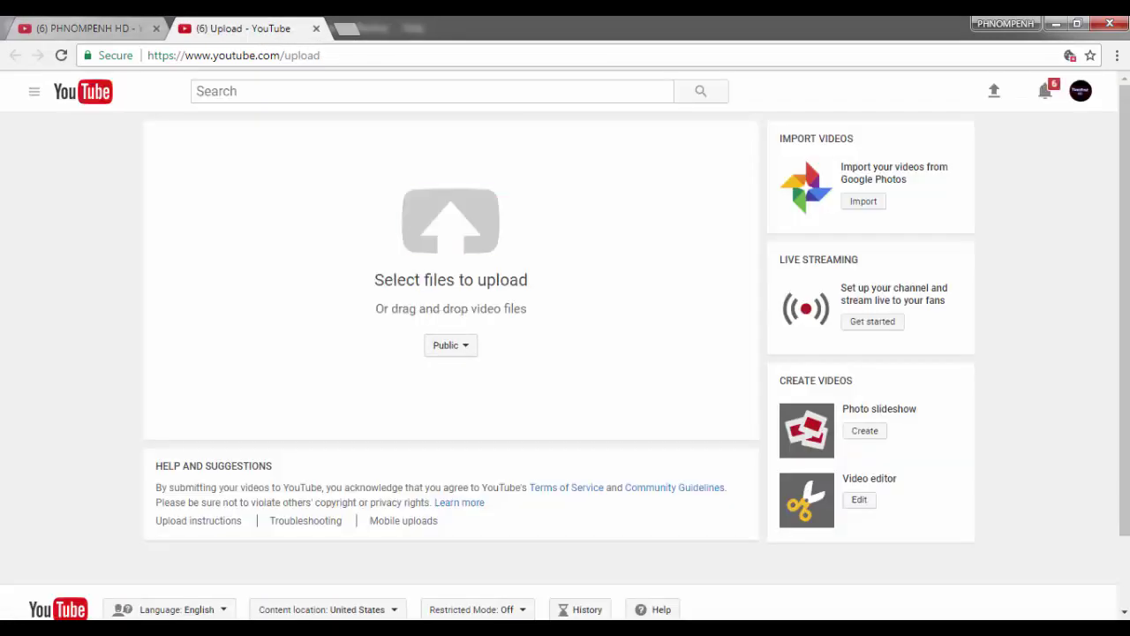
click(451, 221)
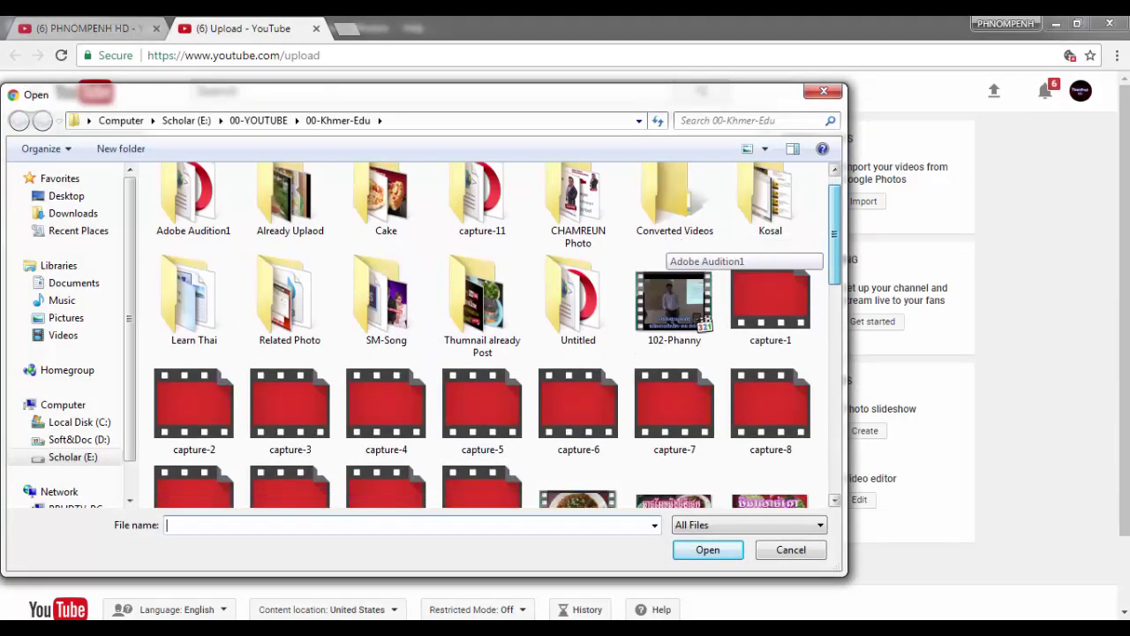
scroll(671, 243, down, 10)
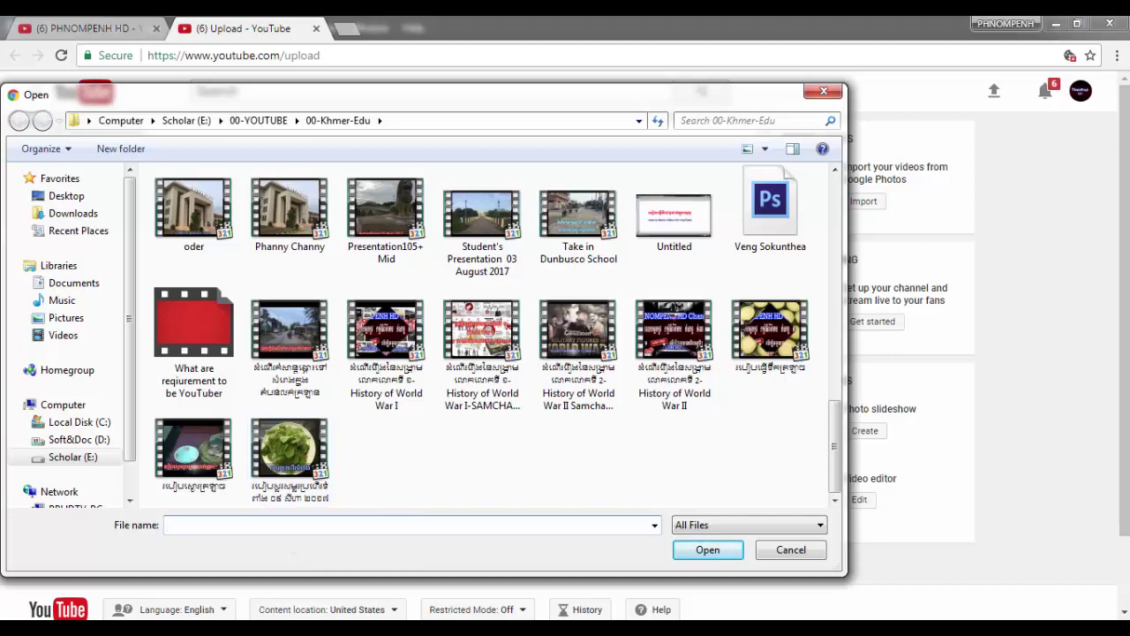
click(770, 331)
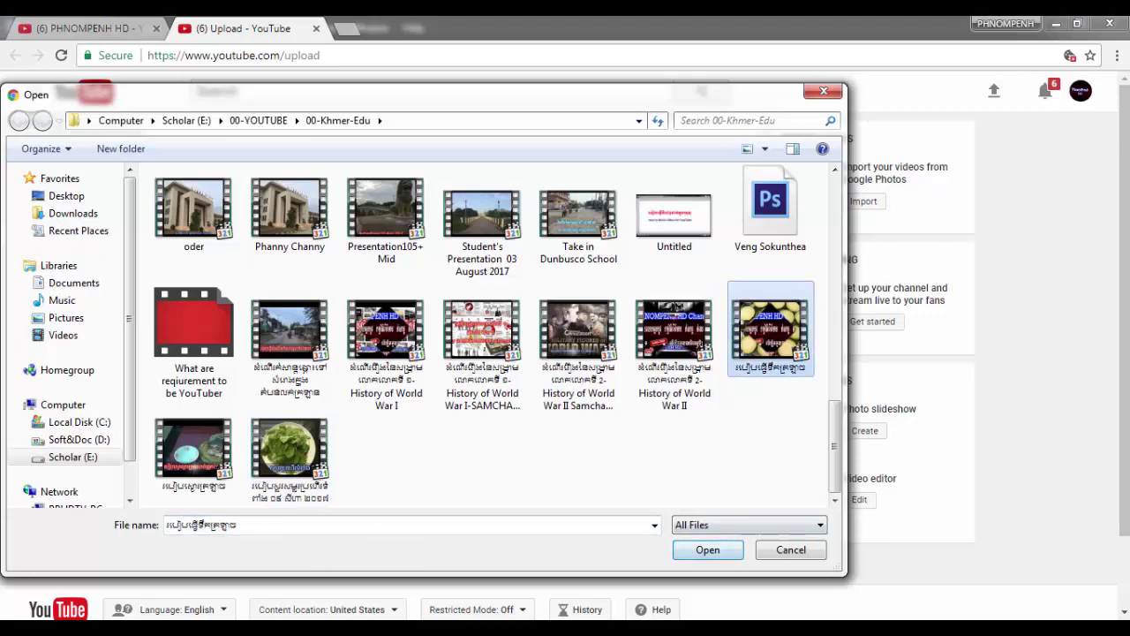
click(707, 550)
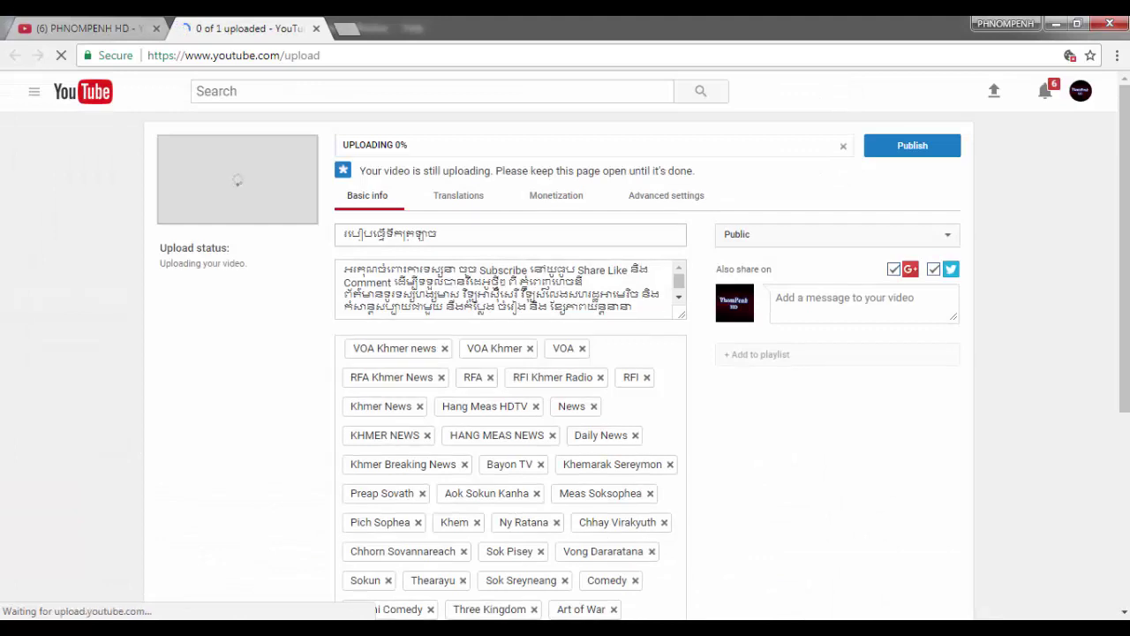
- Append '| How to Make Juice' to the video title and add it to the Tutorials playlist
text(L)
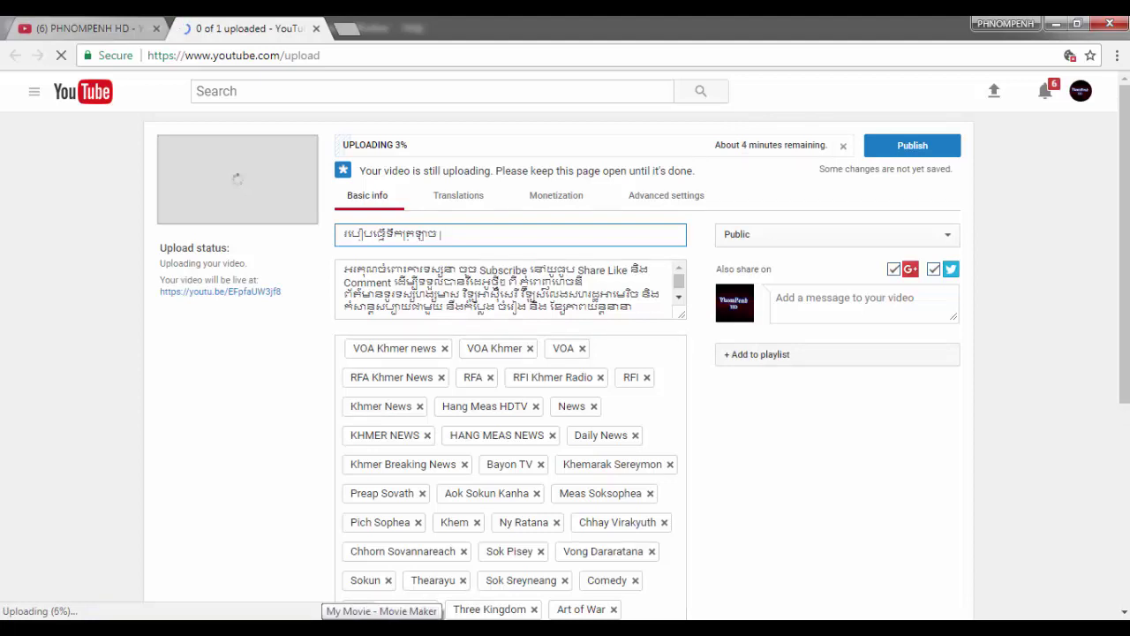
text( Hw)
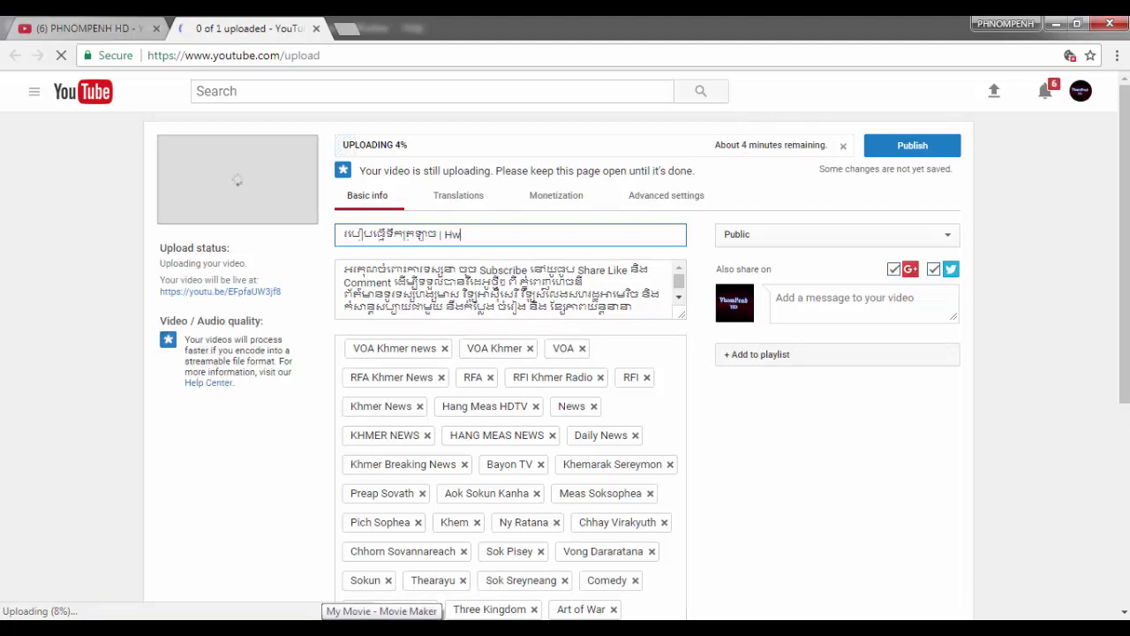
text(How )
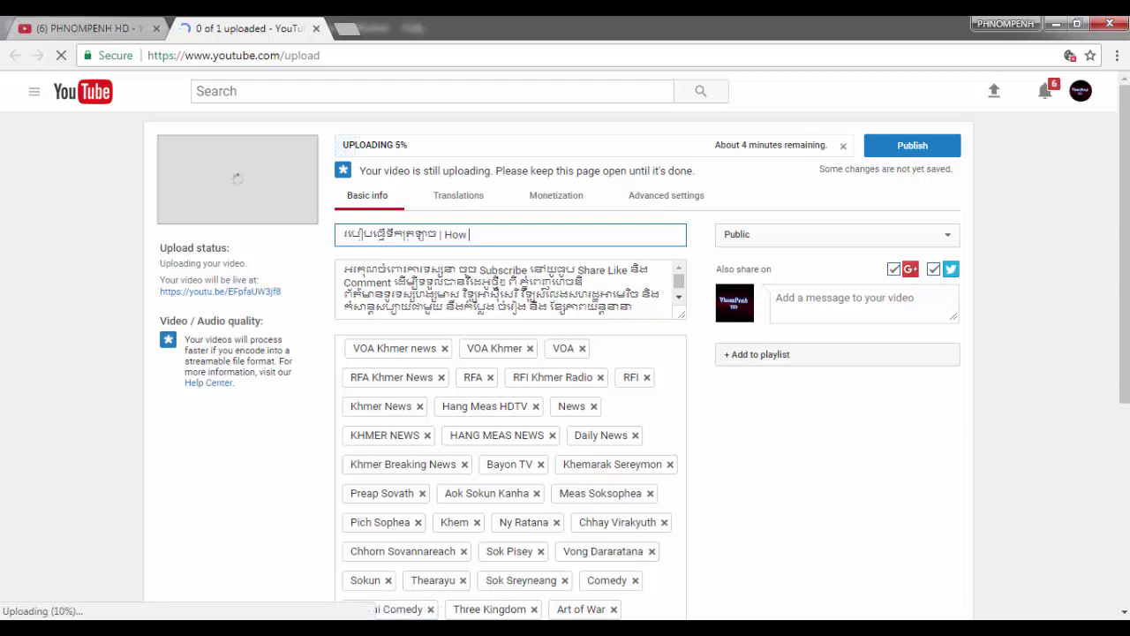
text(tomak)
text(Make J)
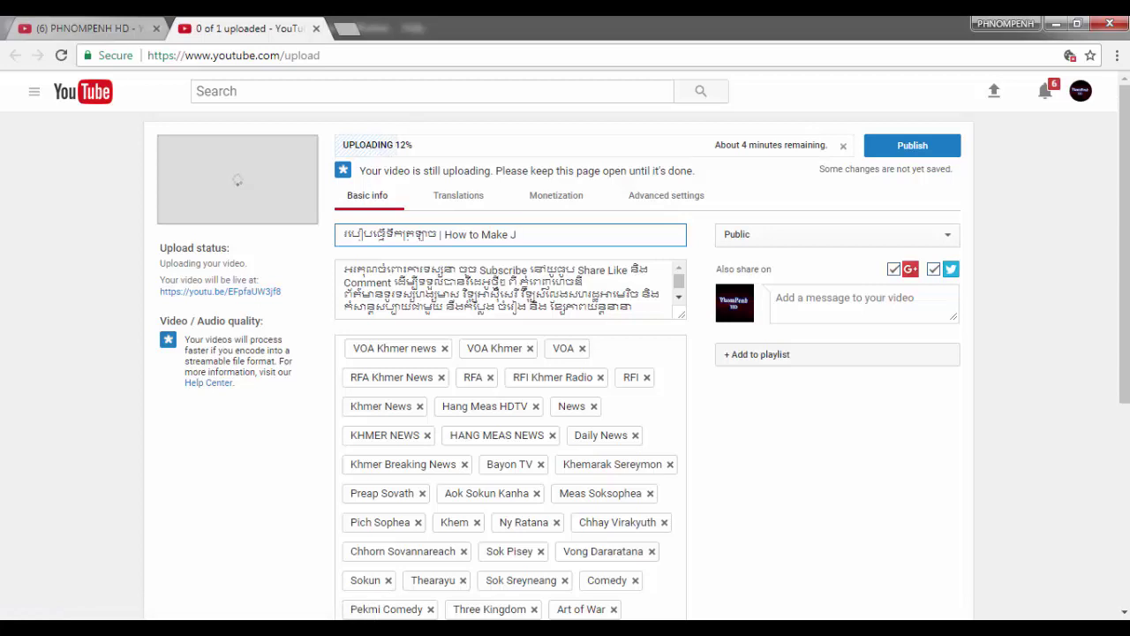
text(e)
click(795, 355)
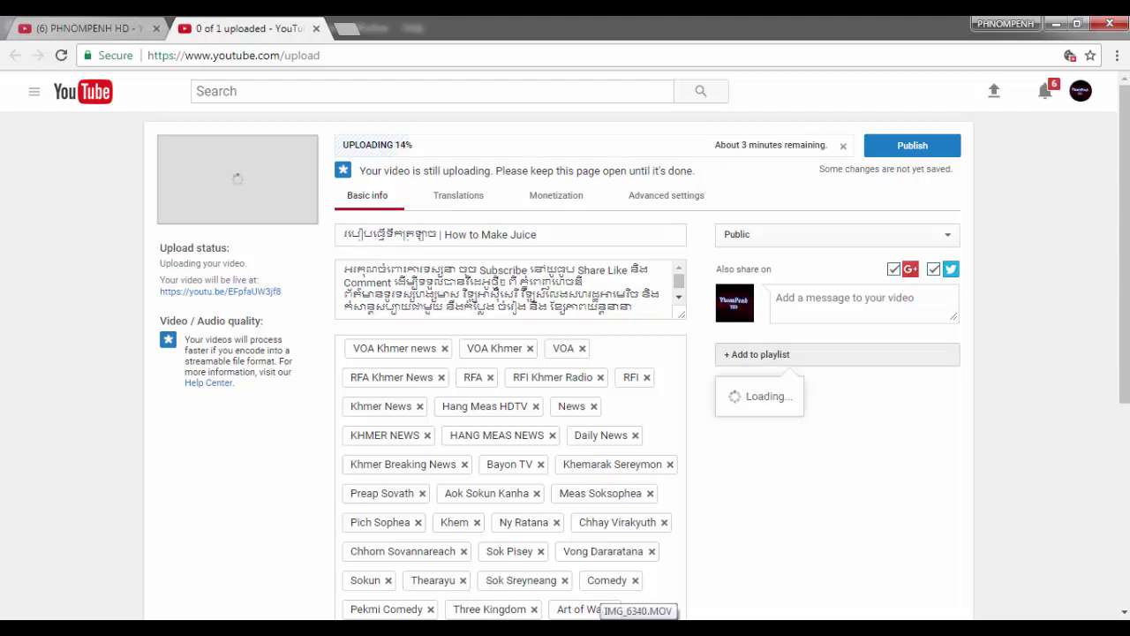
click(733, 430)
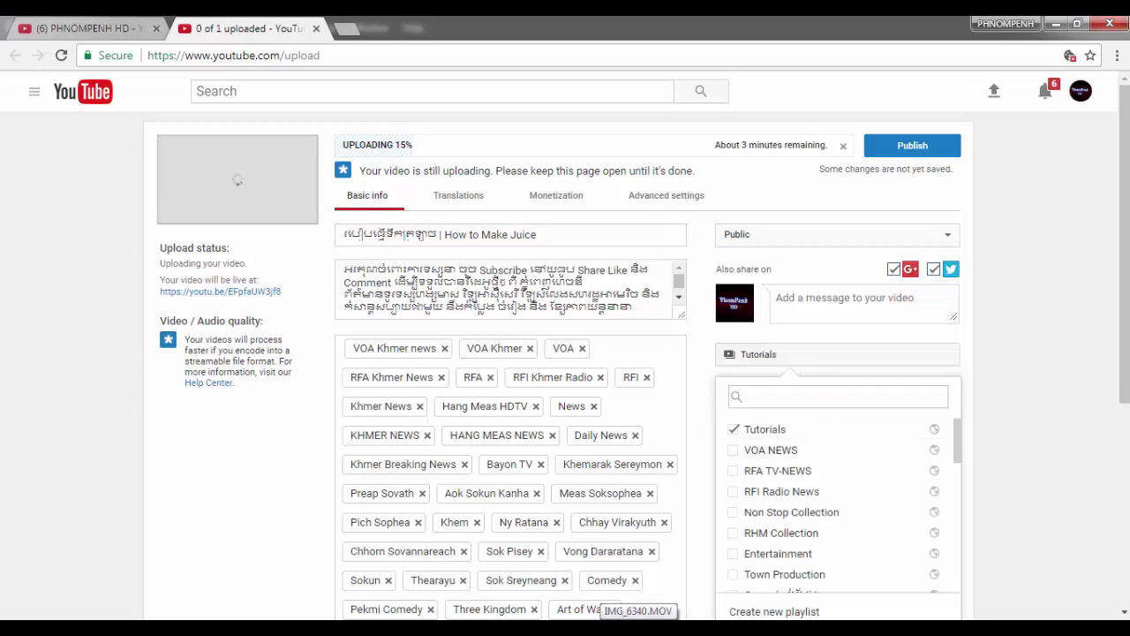
key(Escape)
- Review the upload form, glance at the channel page, then return to Photoshop
scroll(618, 529, down, 3)
scroll(618, 530, down, 1)
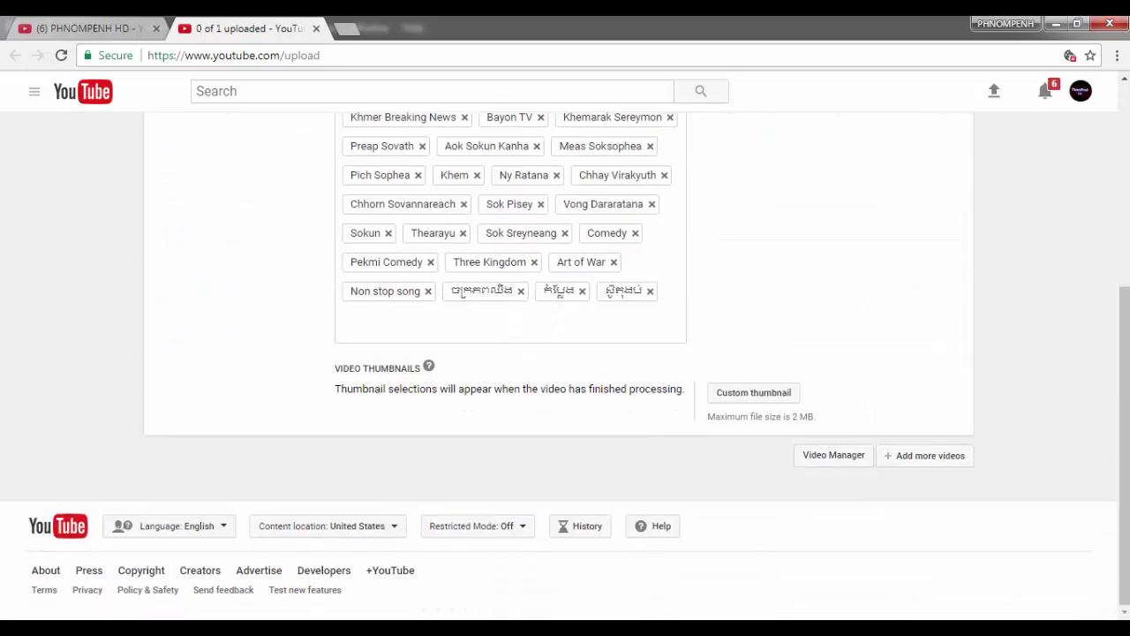
scroll(618, 529, up, 4)
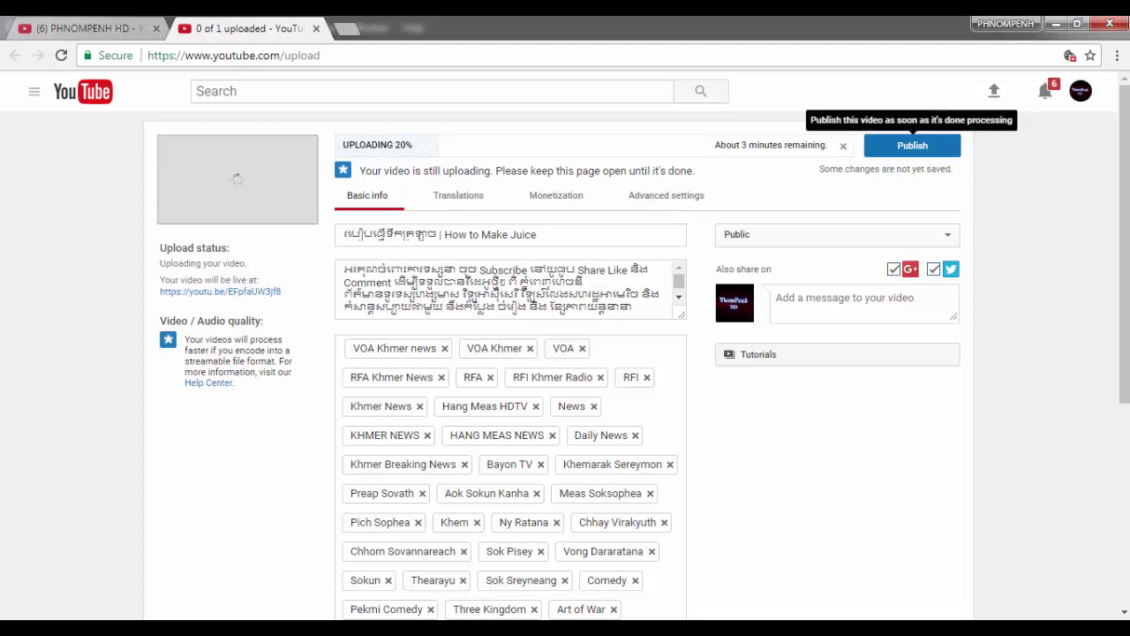
scroll(565, 354, down, 4)
scroll(565, 354, up, 4)
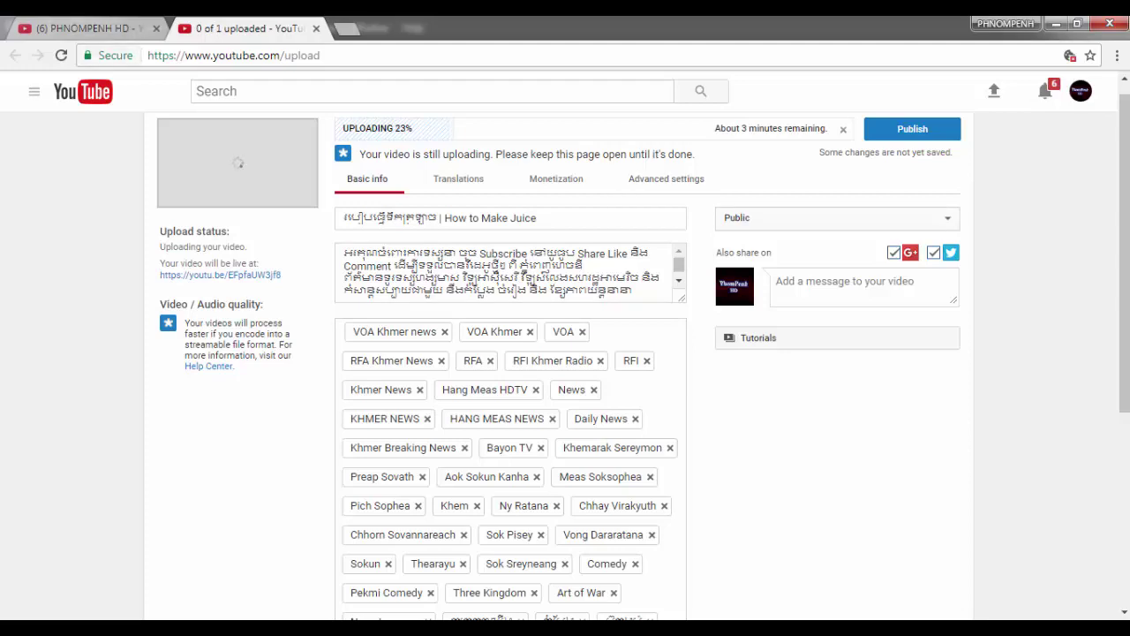
key(ctrl+1)
scroll(565, 353, down, 2)
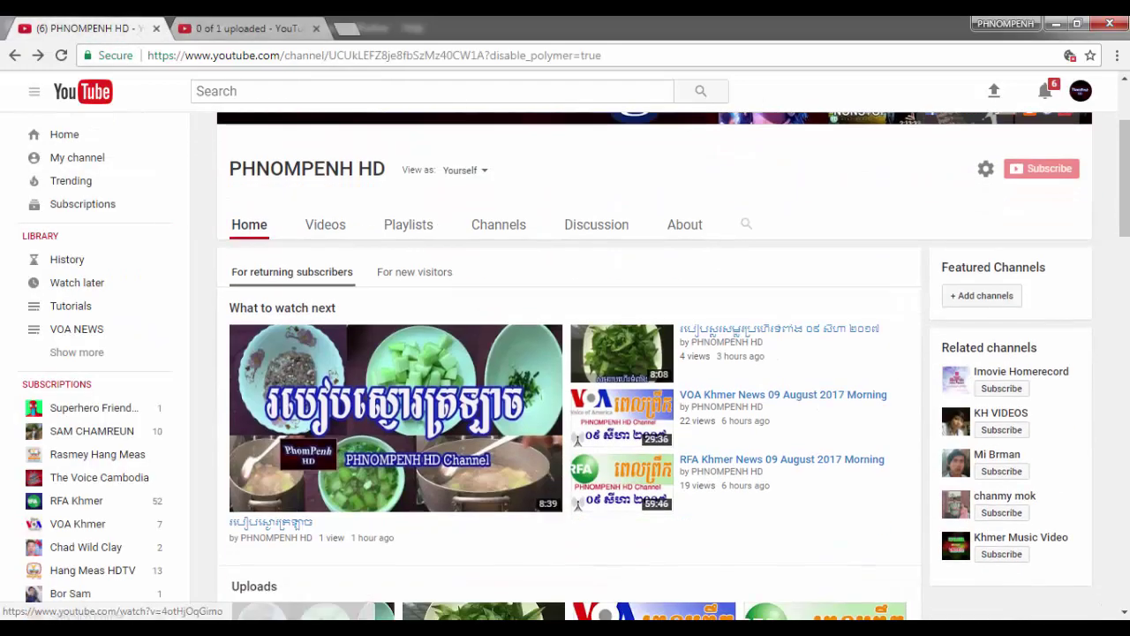
key(alt+Tab)
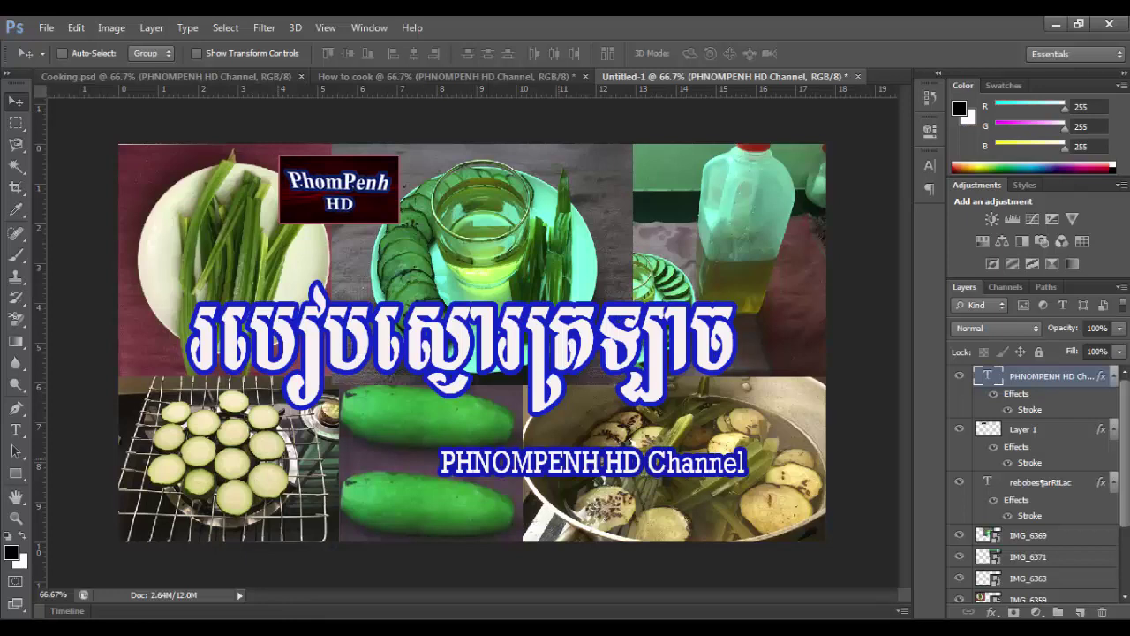
- Select the PHNOMPENH HD Channel text layer and nudge it toward the lower right
right_click(646, 457)
click(680, 468)
mouse_move(582, 433)
mouse_down()
mouse_move(649, 468)
mouse_move(642, 425)
mouse_up()
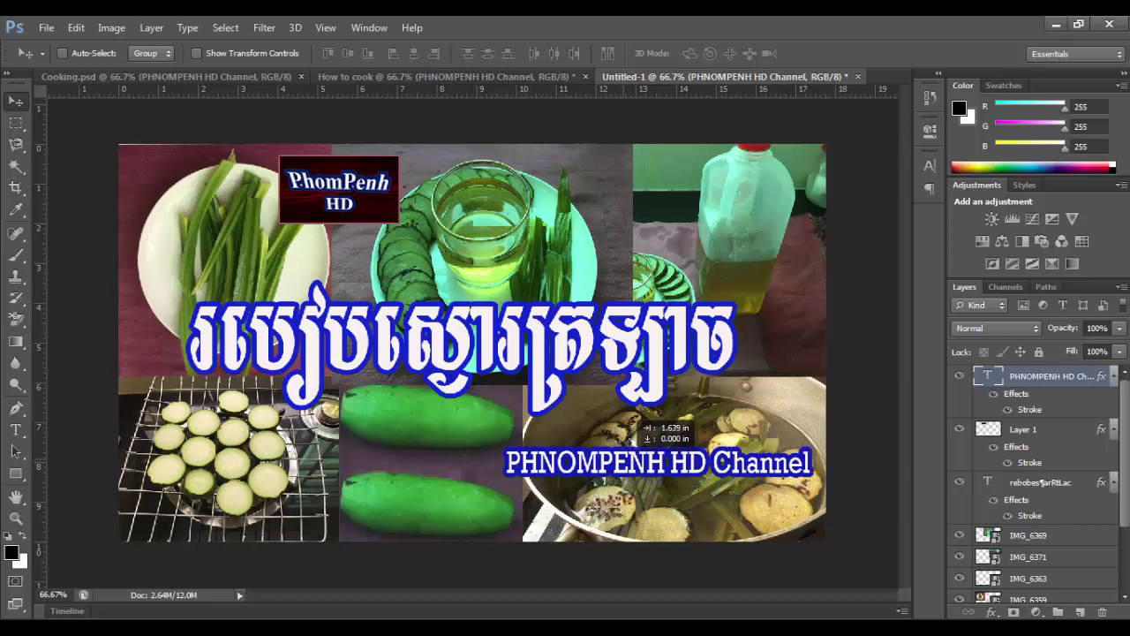
- Change the channel text's stroke outline colour from blue to crimson red
right_click(711, 457)
click(751, 463)
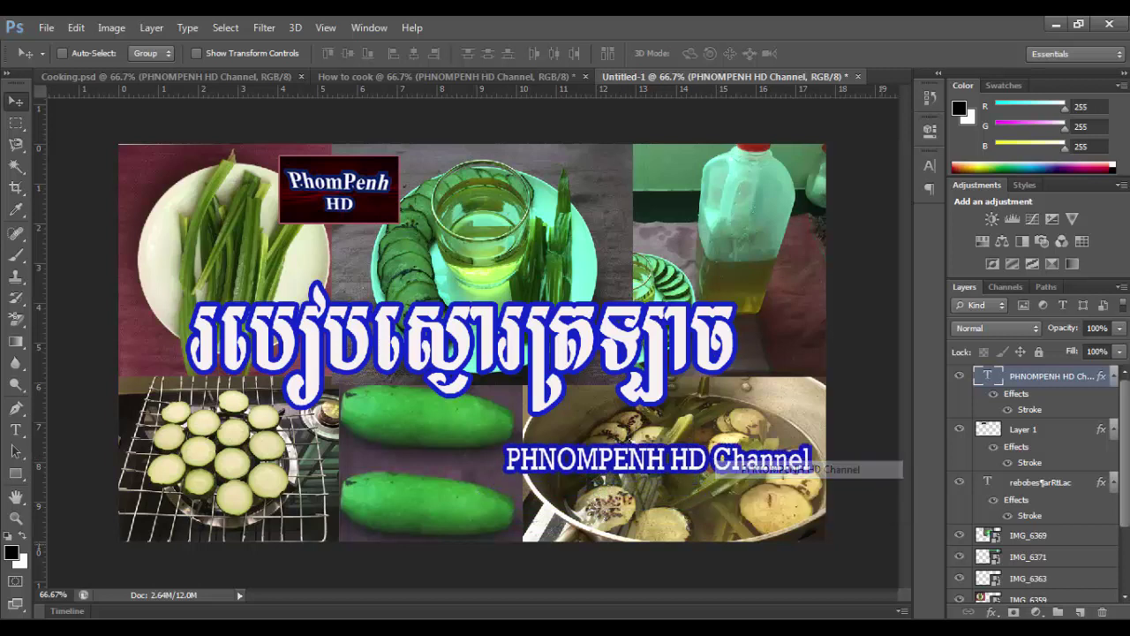
click(992, 612)
click(984, 454)
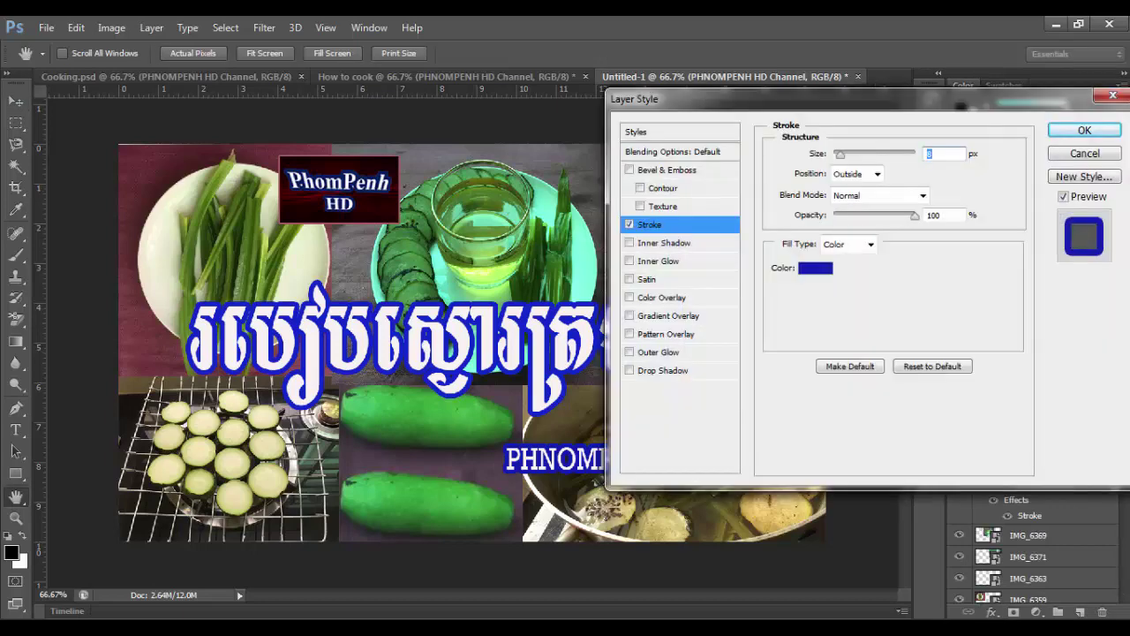
click(808, 267)
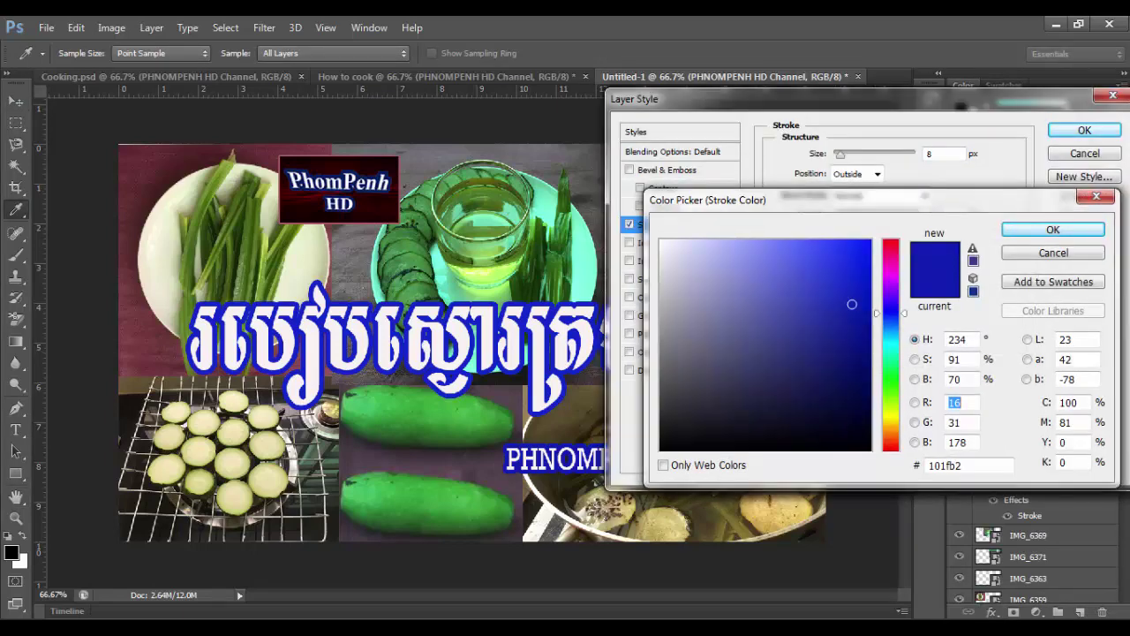
click(891, 248)
click(891, 242)
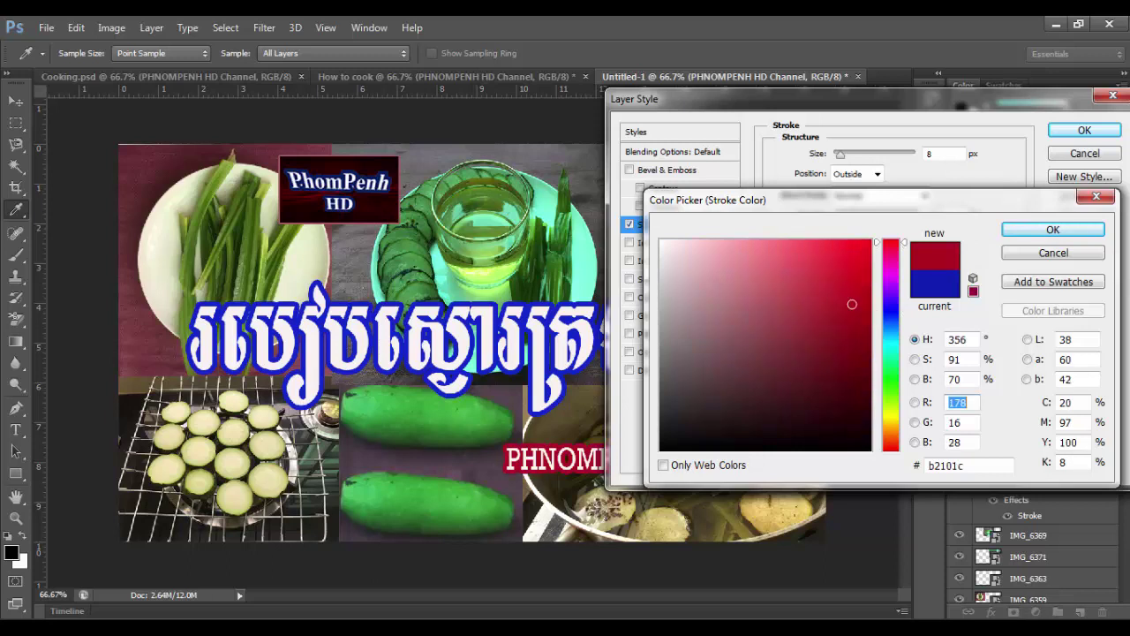
text(205)
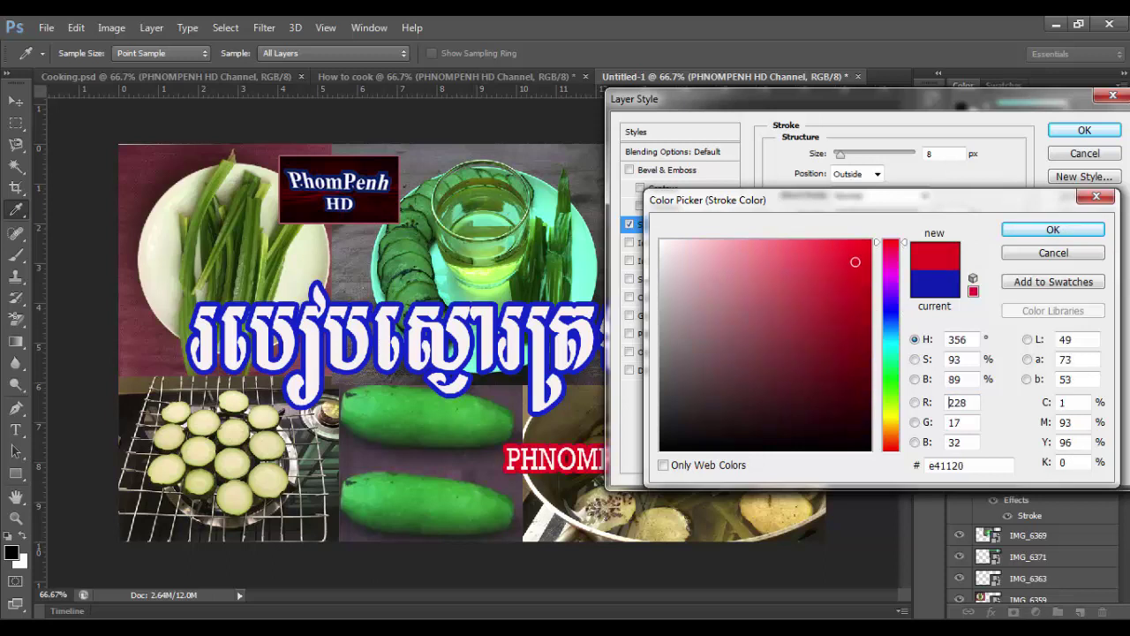
text(175)
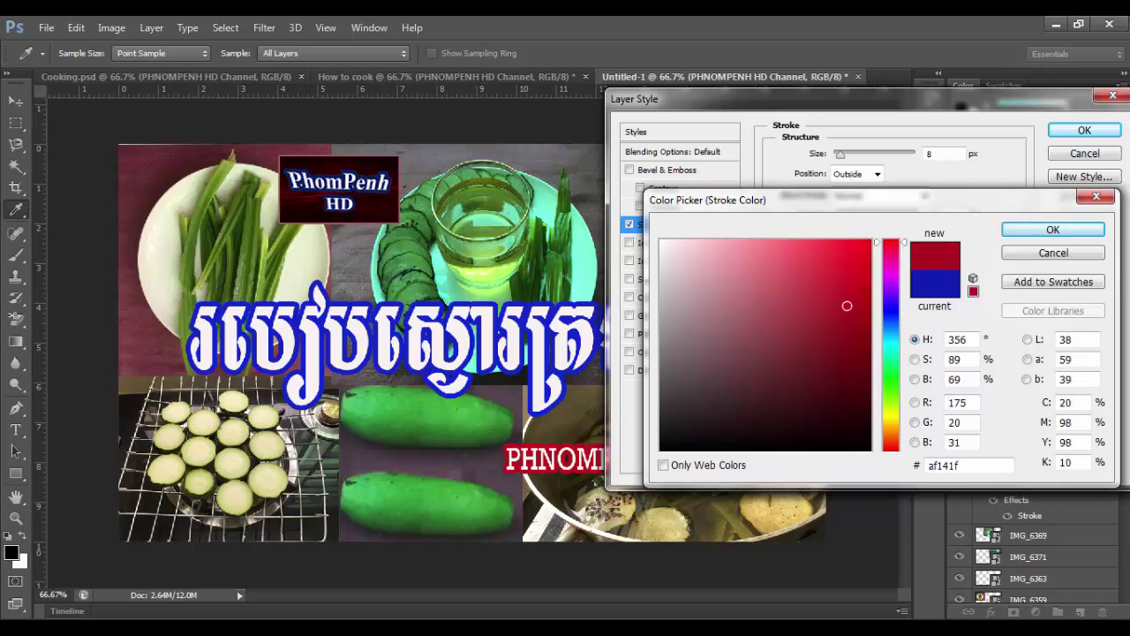
key(Return)
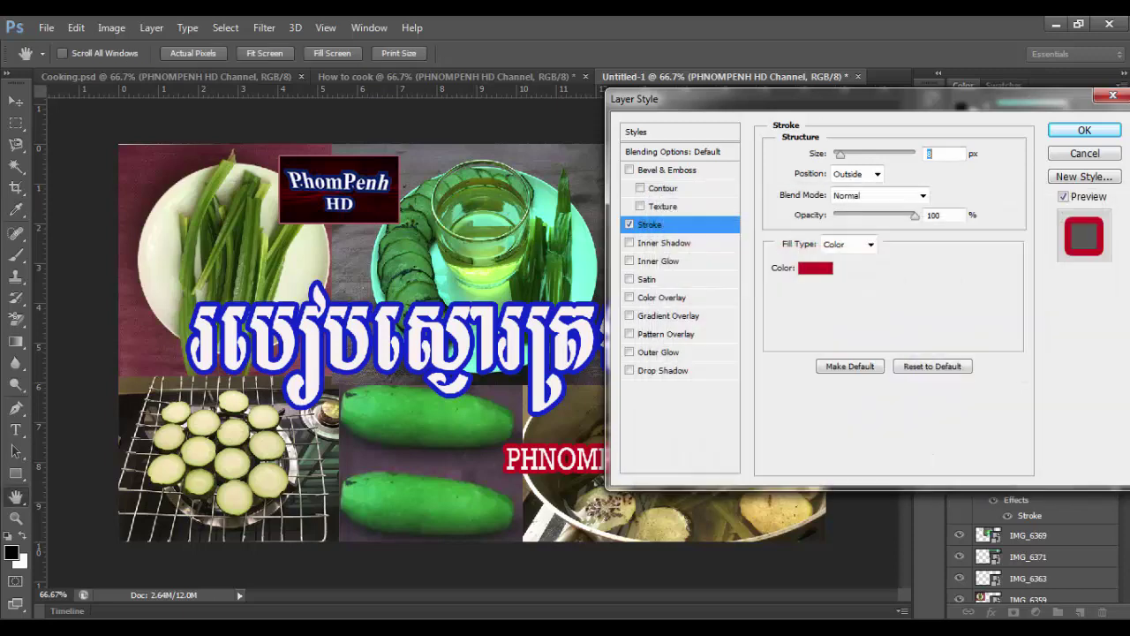
key(Return)
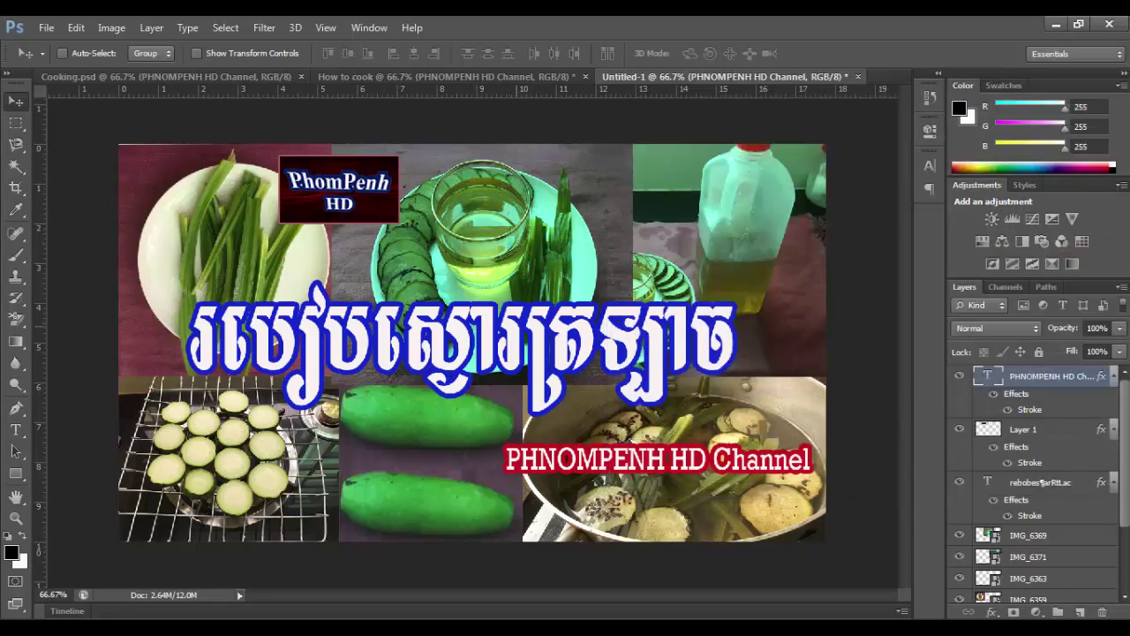
- Change the big Khmer title's stroke outline colour from blue to crimson red
right_click(618, 328)
click(631, 338)
click(991, 611)
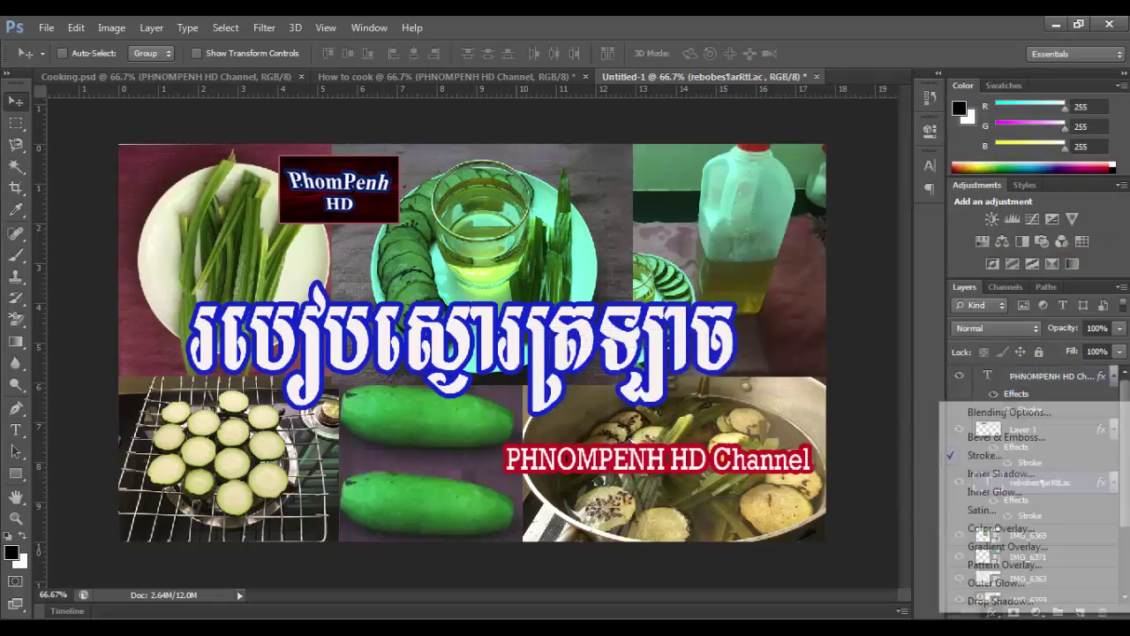
key(Escape)
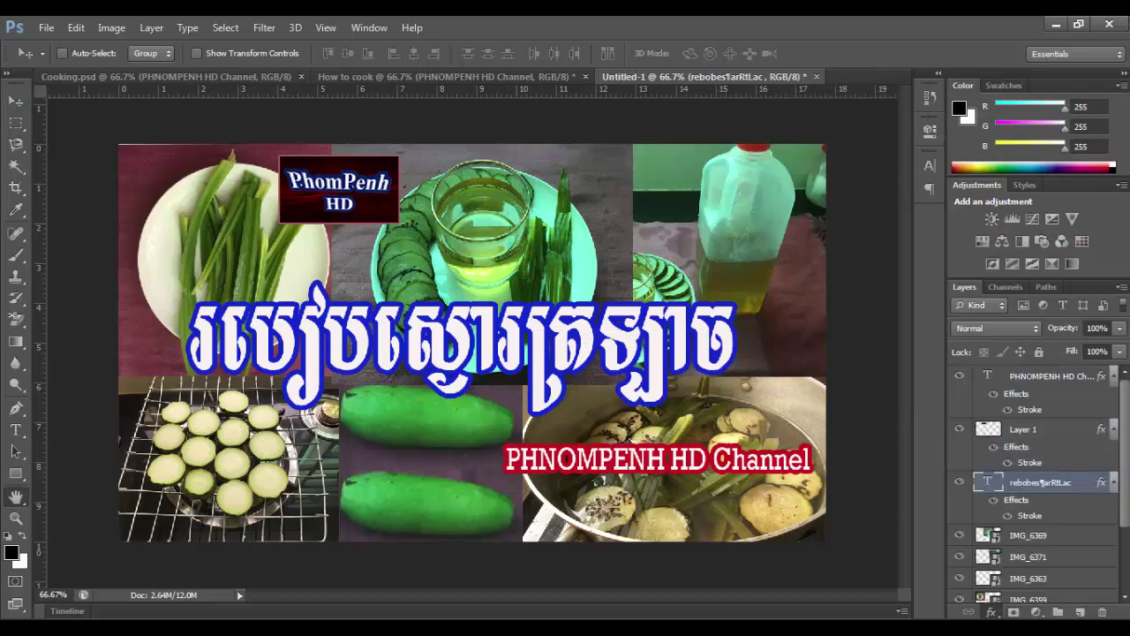
double_click(1029, 514)
click(815, 267)
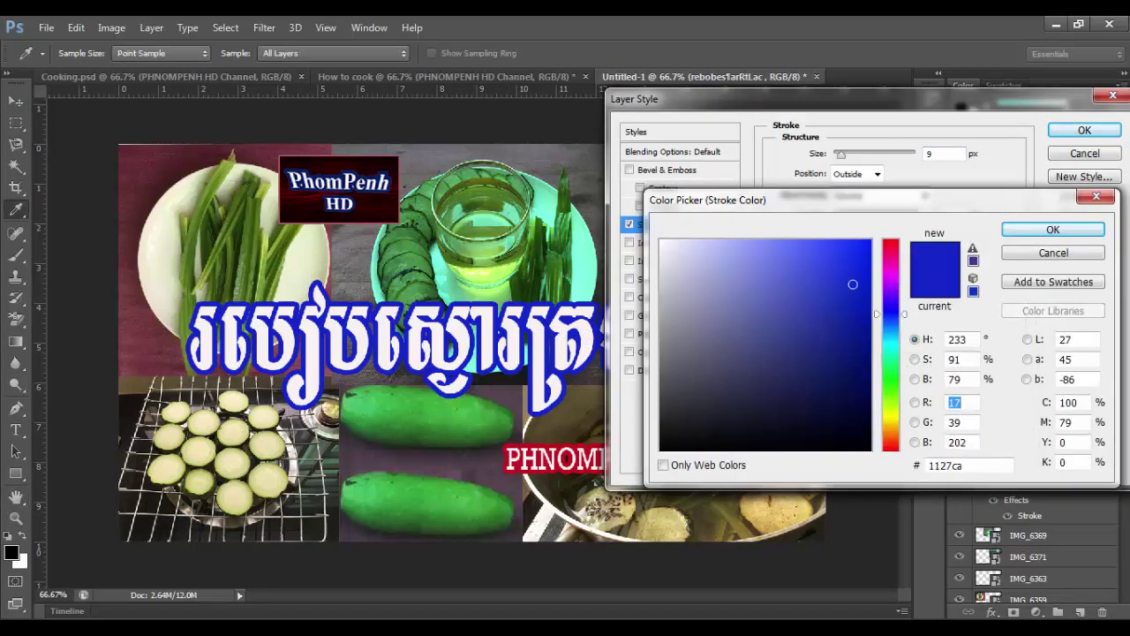
click(512, 468)
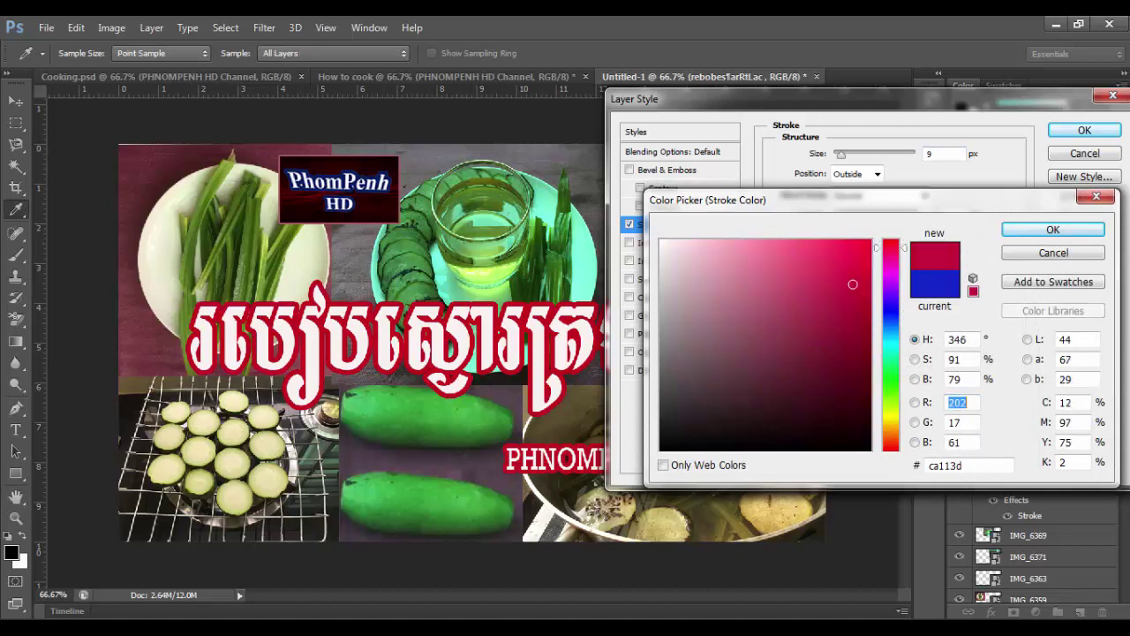
drag(890, 248, 890, 243)
click(1053, 230)
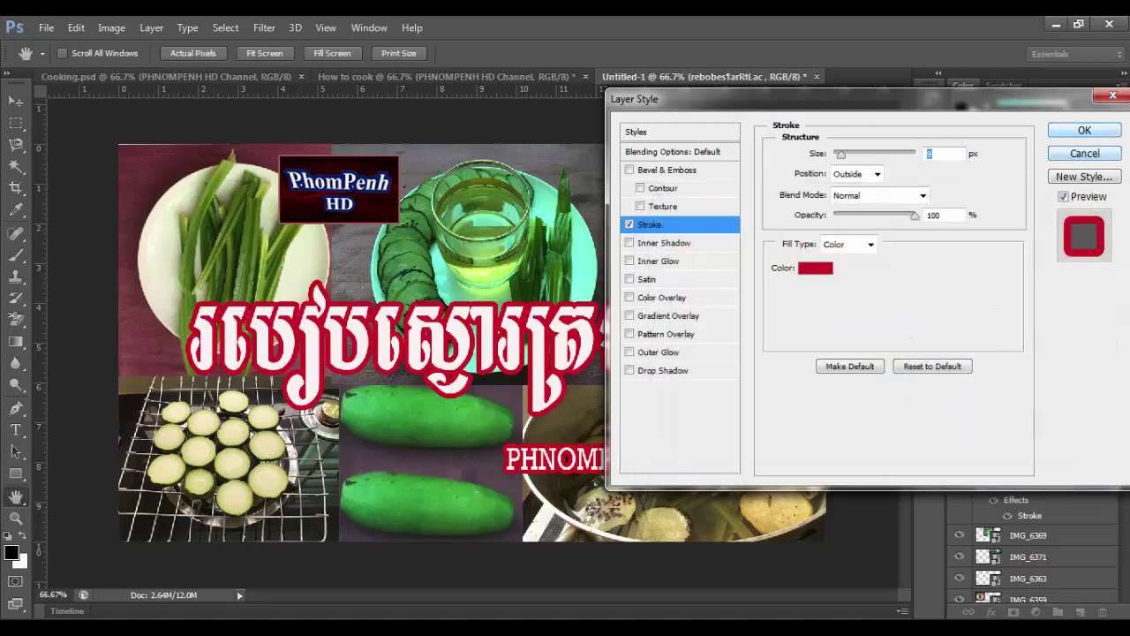
click(1085, 129)
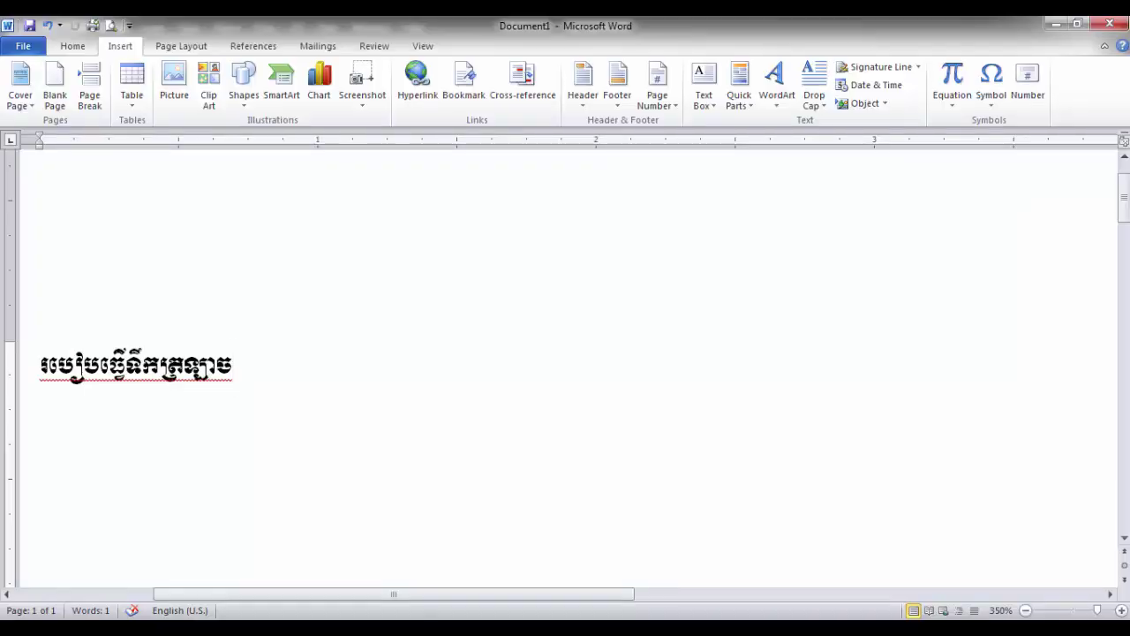
- Select the Khmer title line in Word, then go back to Photoshop
key(shift+Home)
key(ctrl+c)
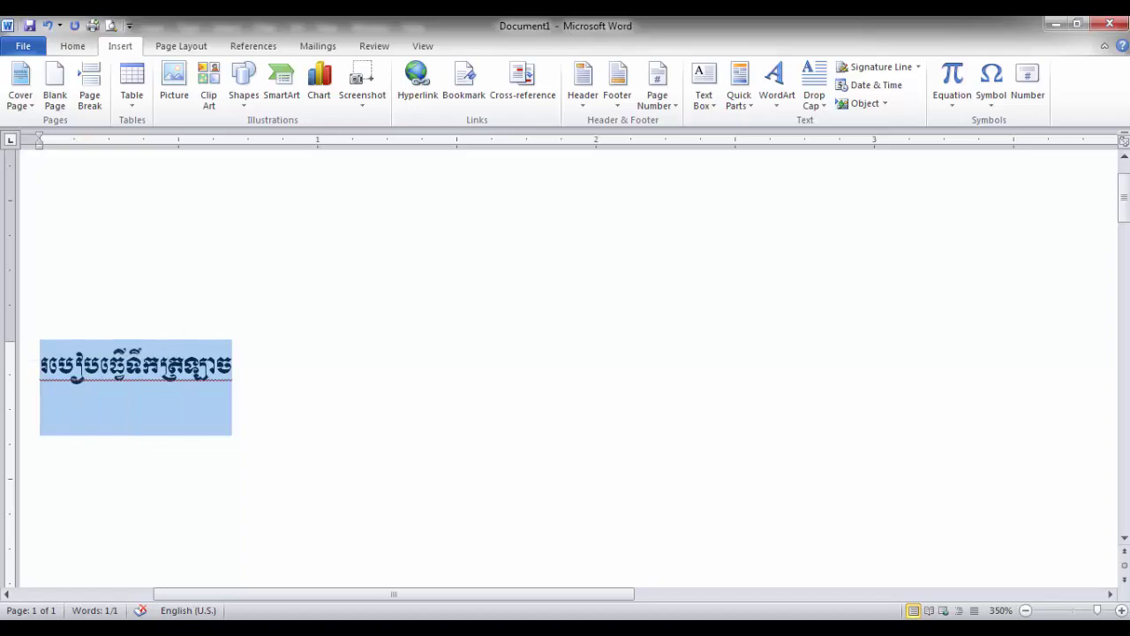
key(alt+Tab)
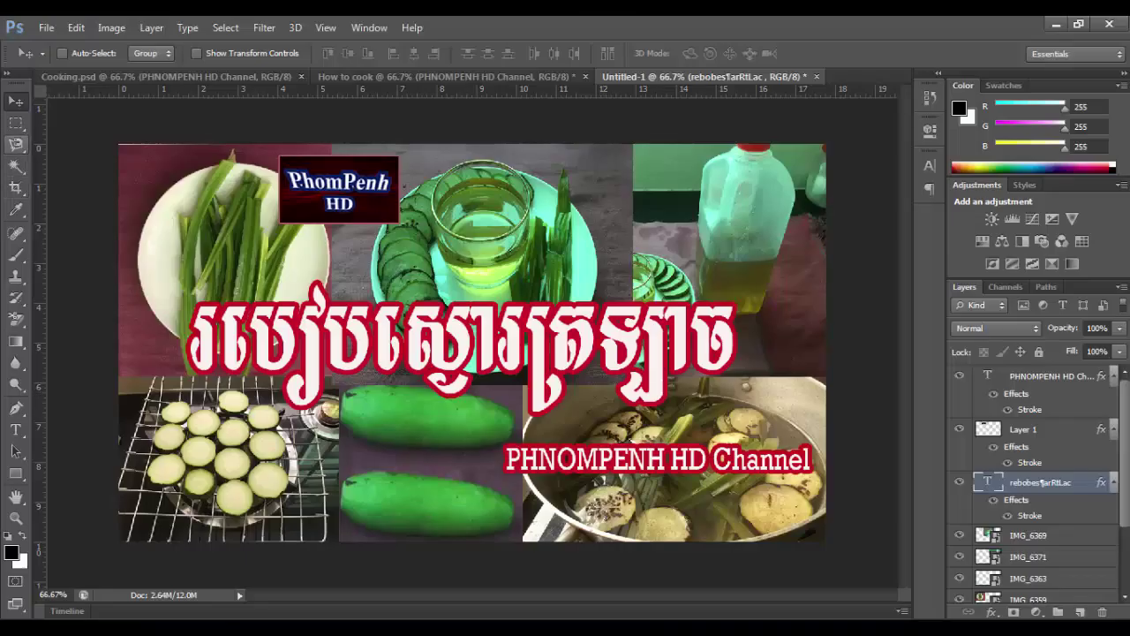
- Replace the big Khmer title's wording with the new Khmer phrase pasted from Word
click(15, 429)
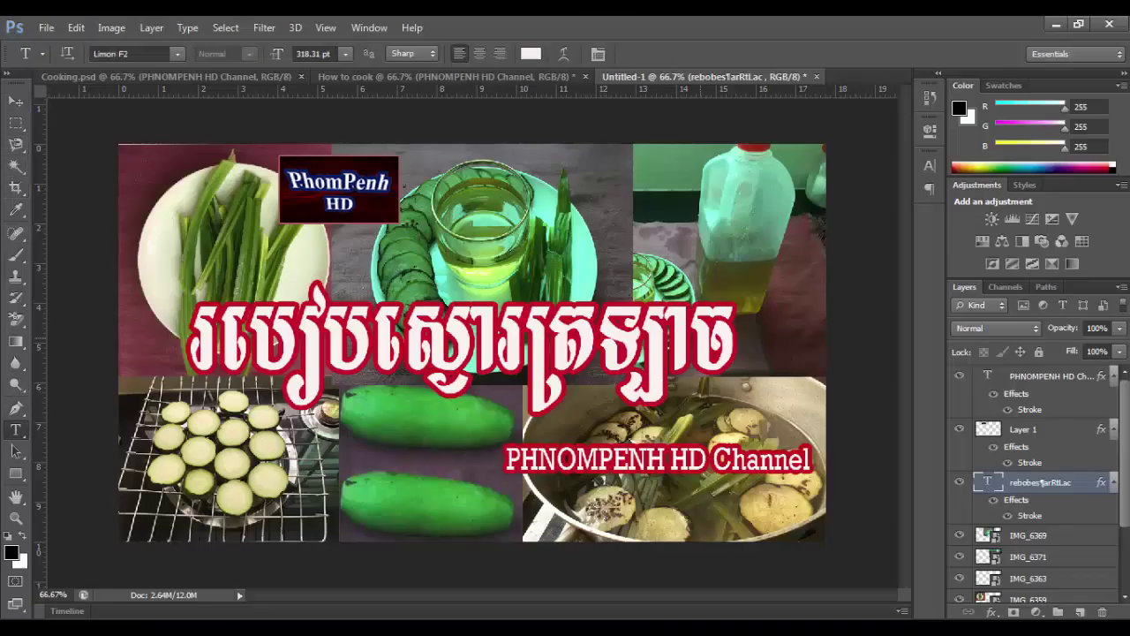
click(733, 344)
drag(733, 345, 185, 344)
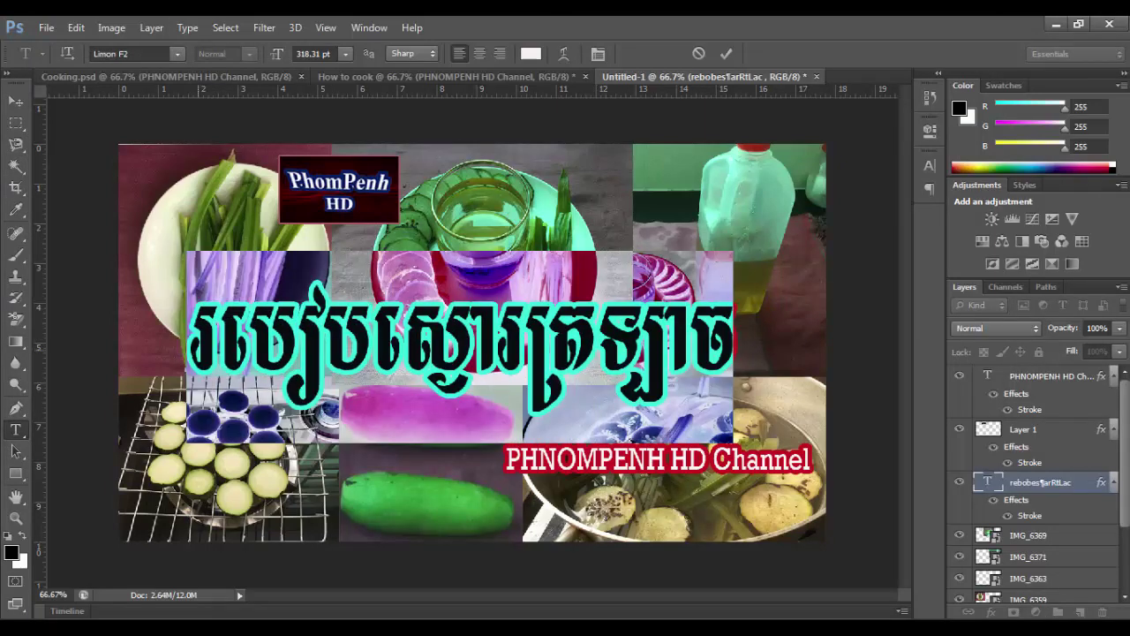
key(ctrl+v)
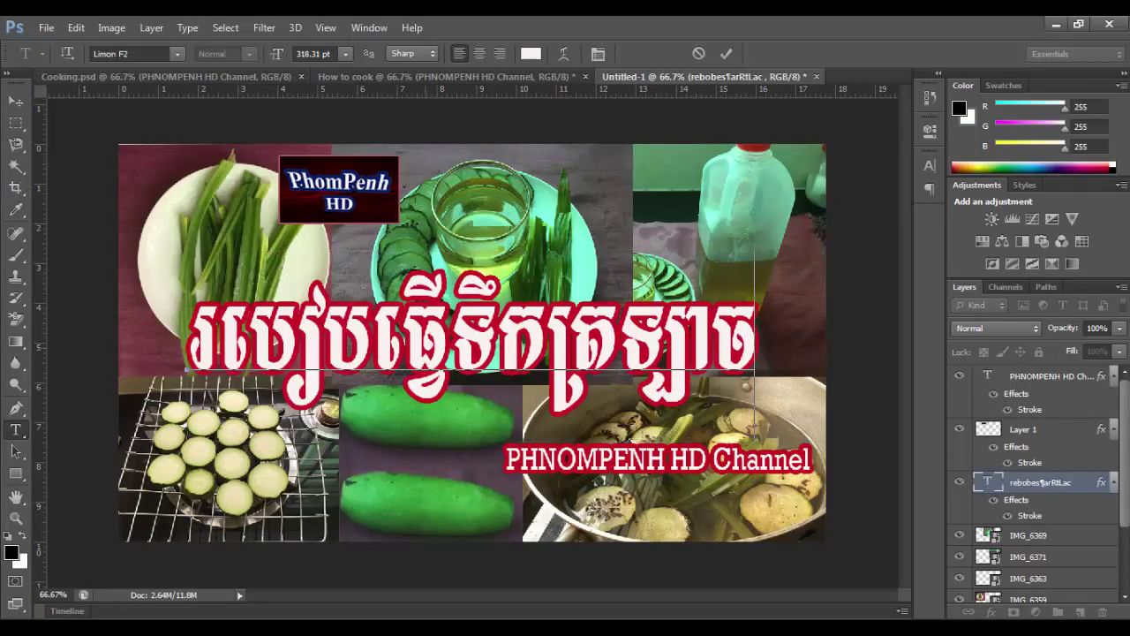
click(16, 100)
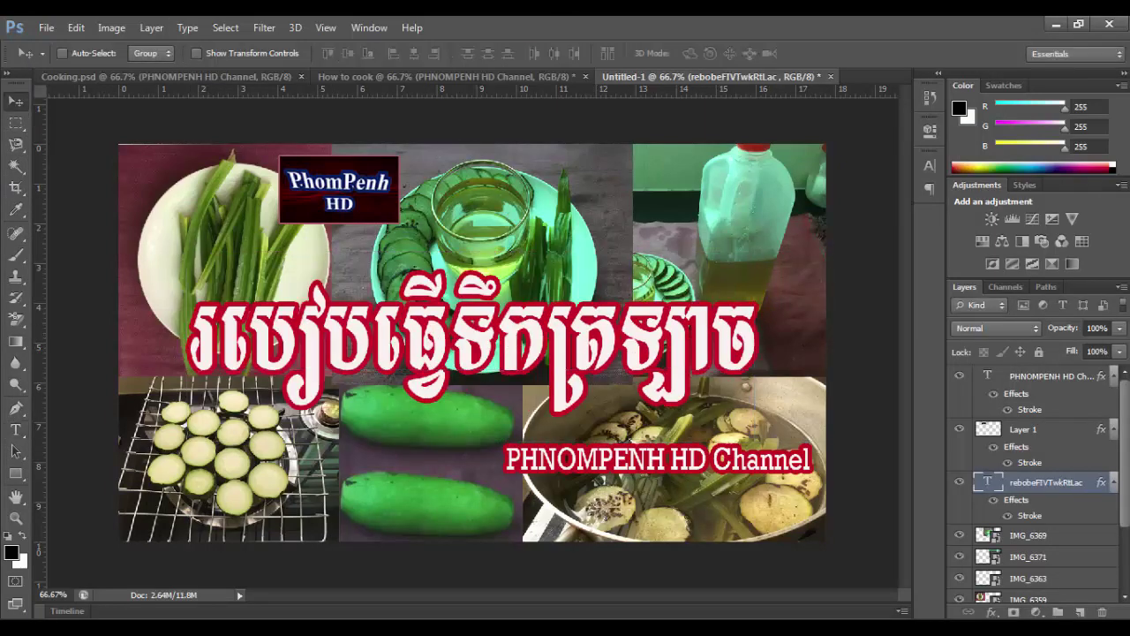
click(45, 27)
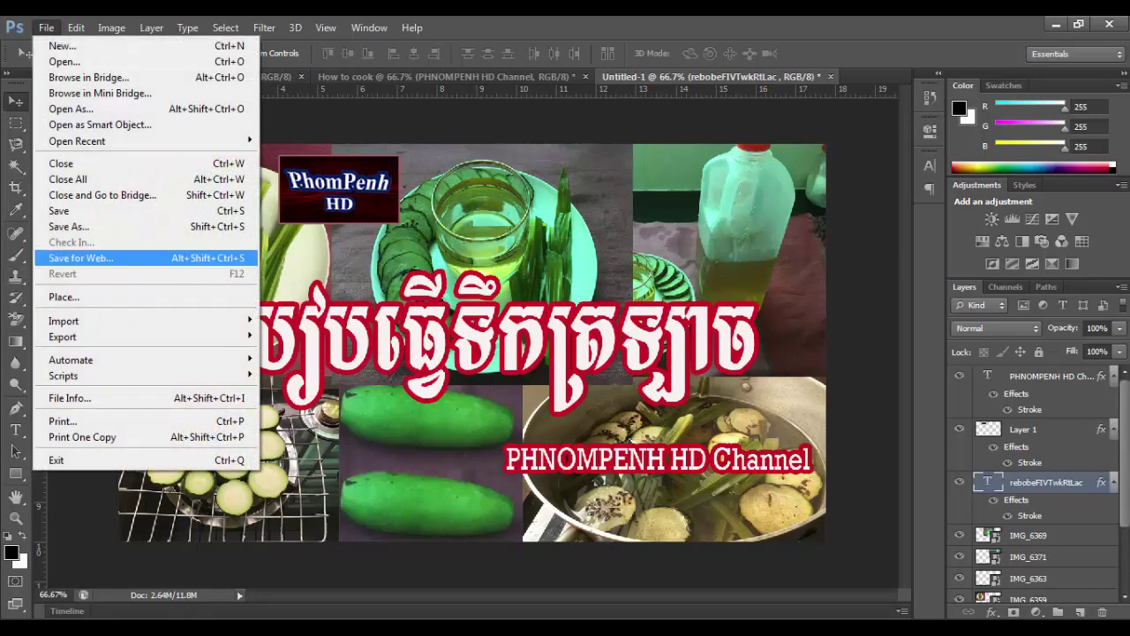
- Save the thumbnail as a quality-12 JPEG named 'Hoe too' in 00-Khmer-Edu
click(69, 226)
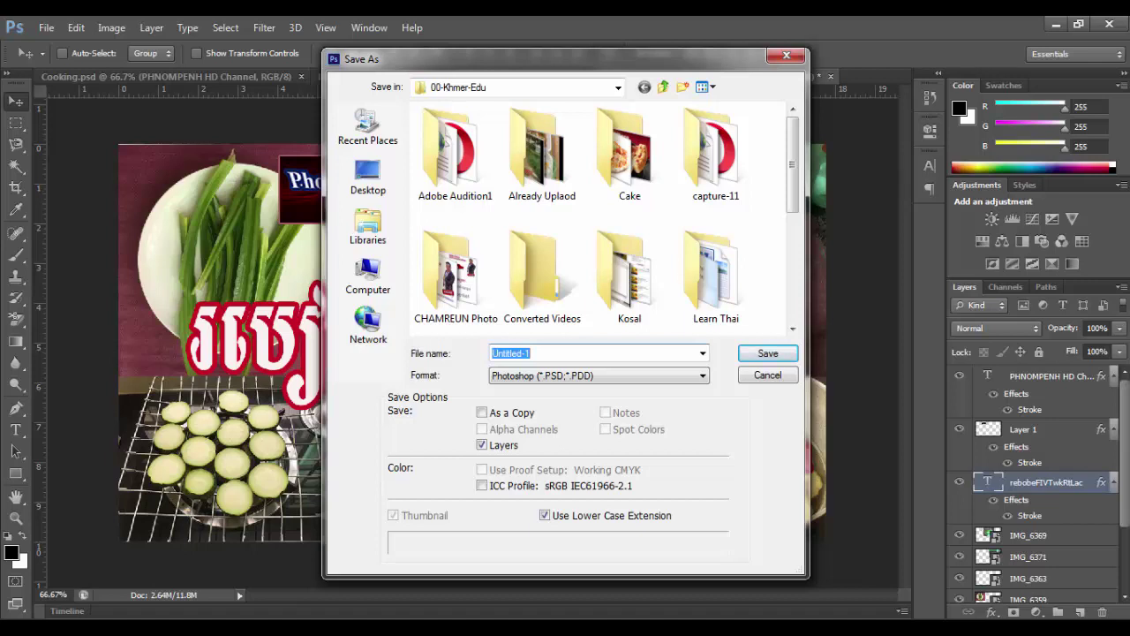
click(599, 376)
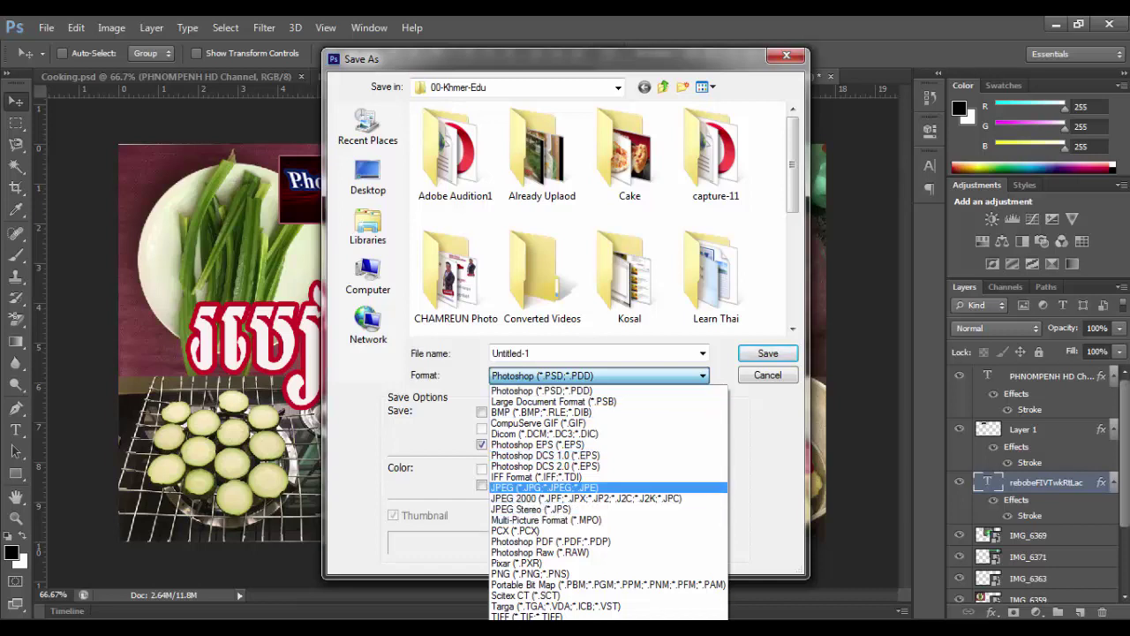
click(543, 488)
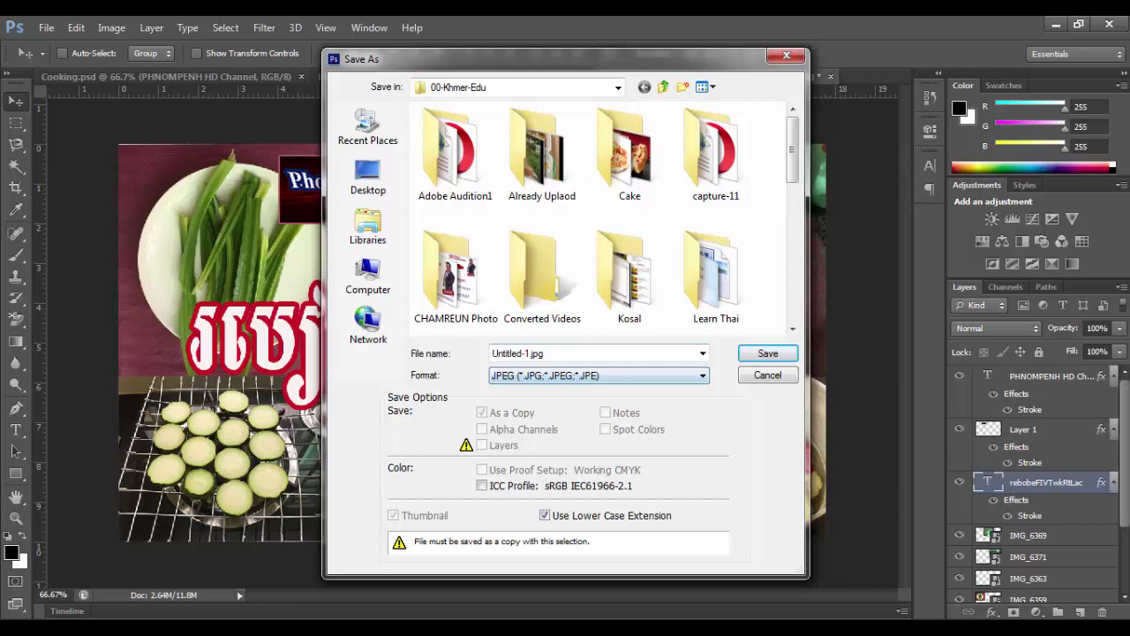
click(517, 353)
text(Hoe t)
text(oo)
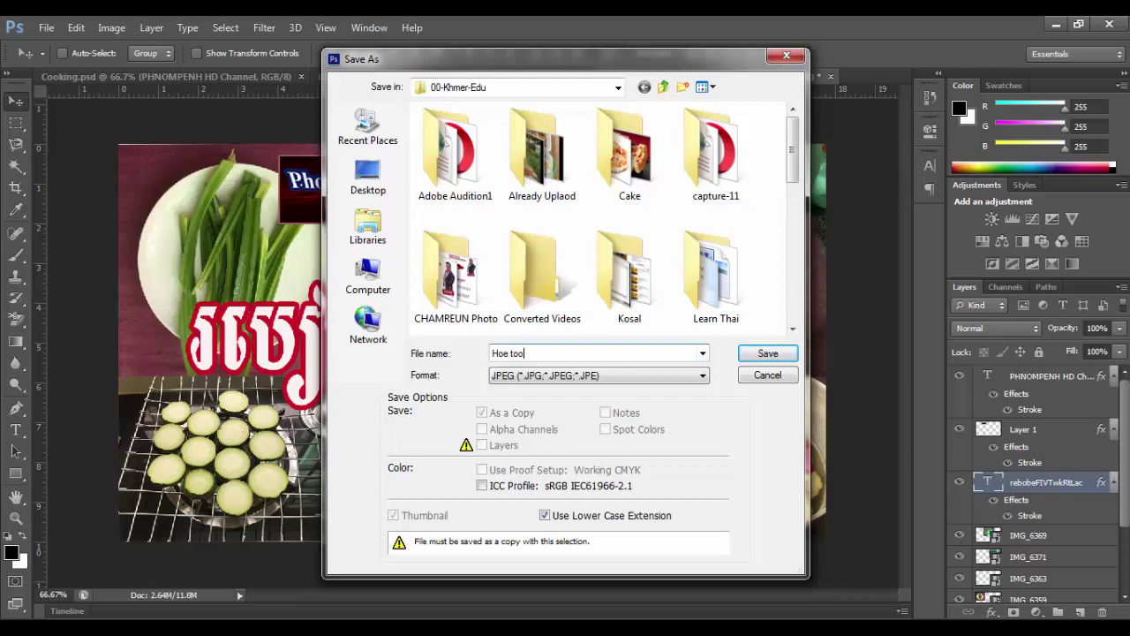
key(Return)
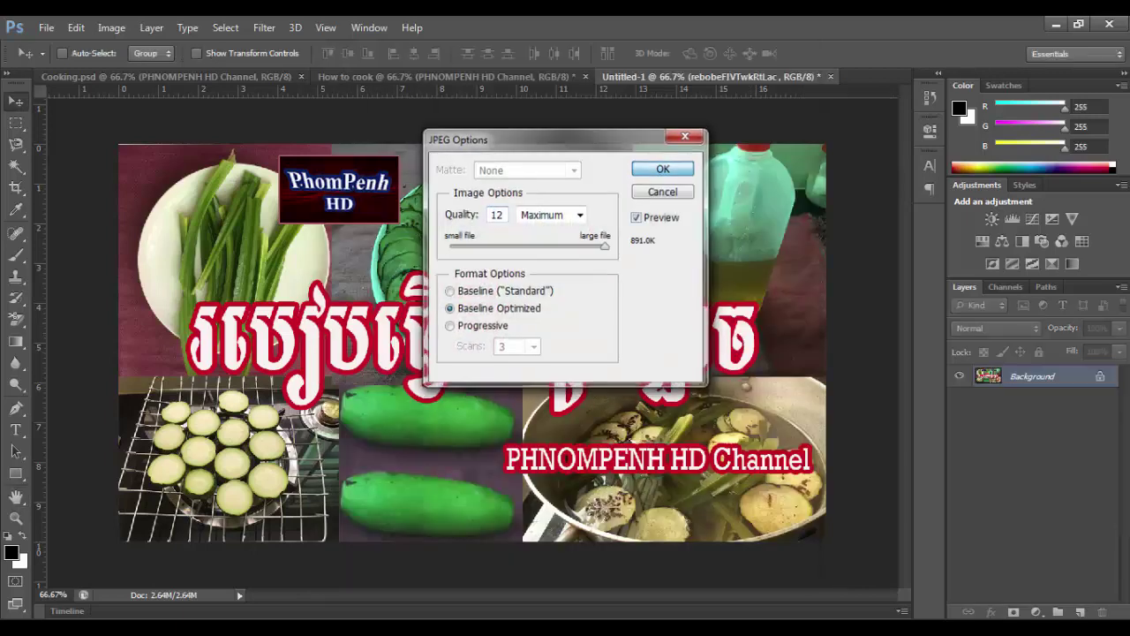
key(Return)
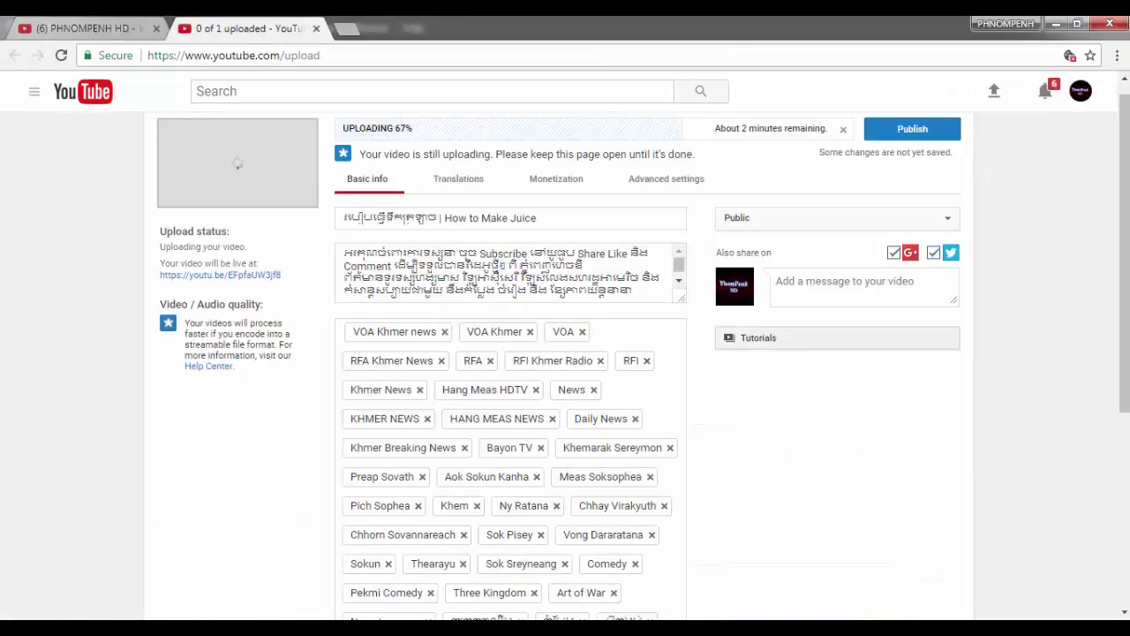
- Upload the 'Hoe too' JPEG as the video's custom thumbnail
scroll(565, 353, down, 4)
click(753, 391)
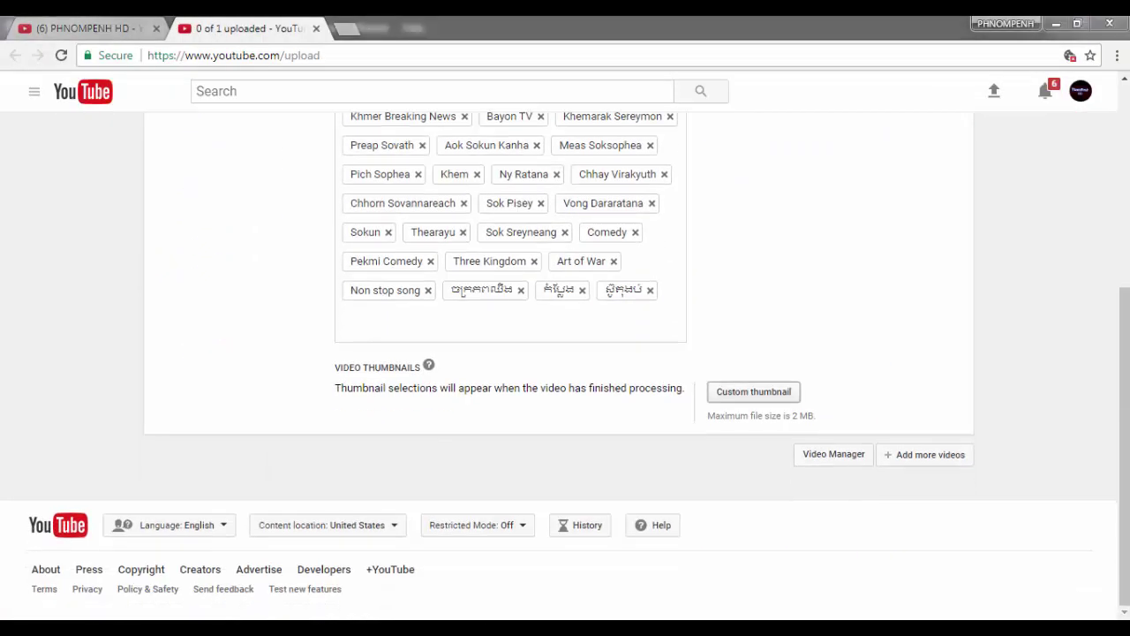
scroll(770, 304, down, 3)
scroll(770, 305, down, 2)
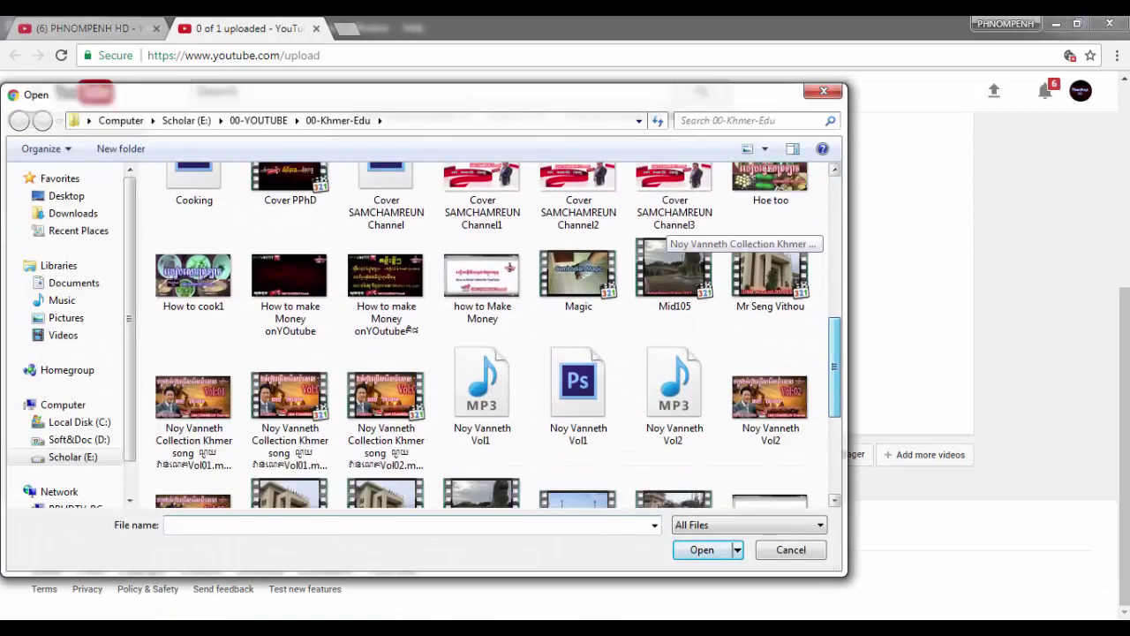
scroll(770, 305, down, 2)
scroll(770, 305, down, 2)
scroll(770, 305, up, 3)
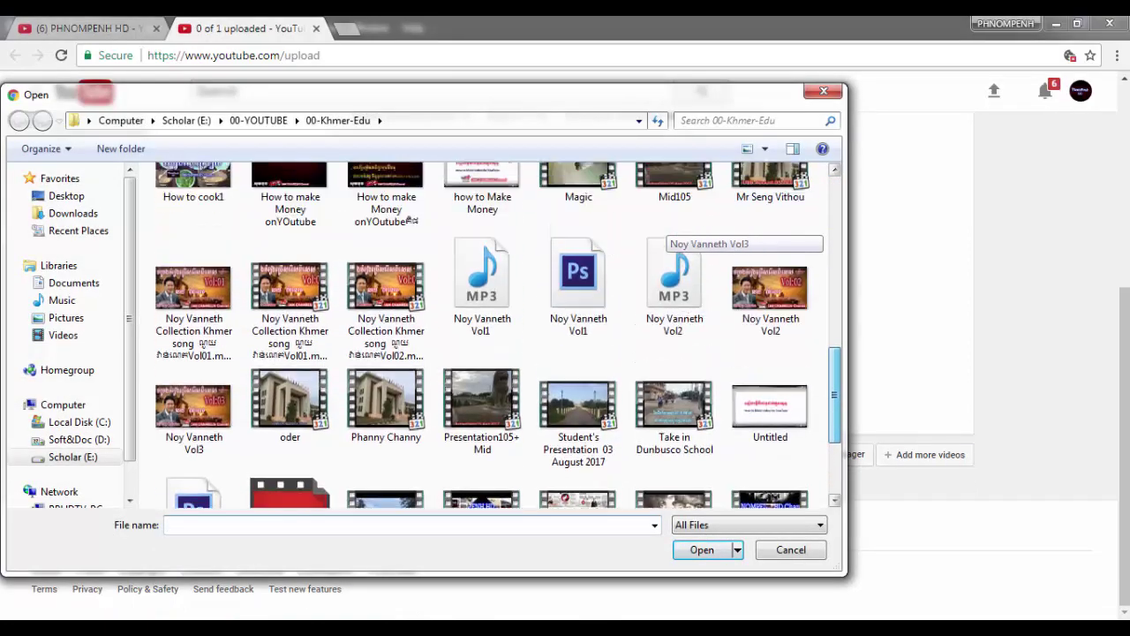
scroll(769, 304, up, 2)
scroll(770, 305, up, 2)
scroll(680, 234, up, 2)
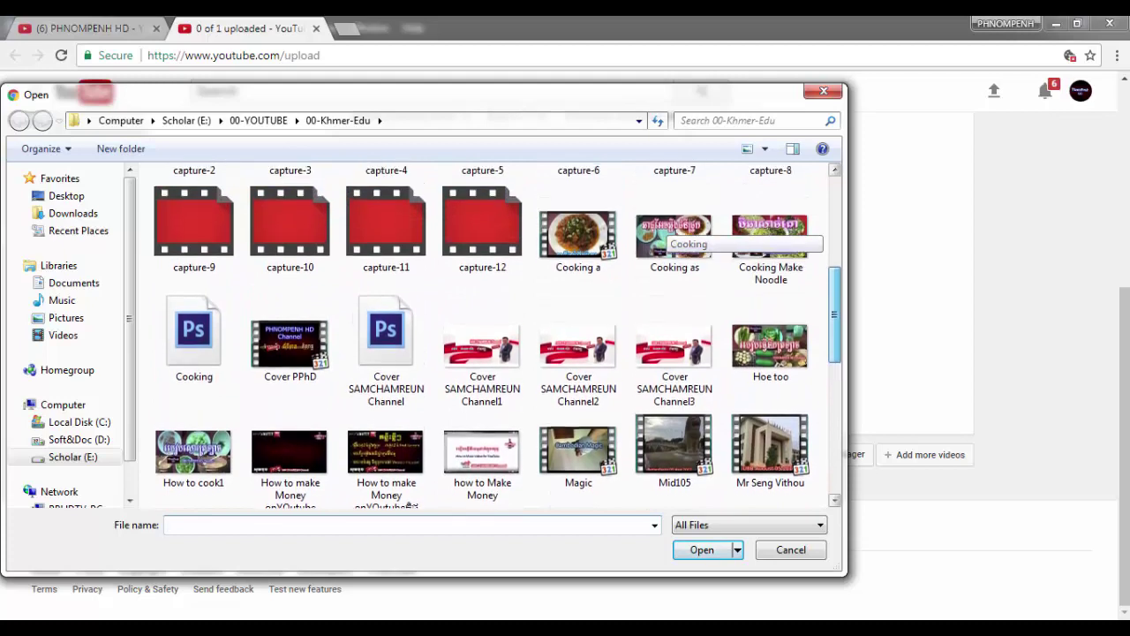
scroll(680, 234, up, 1)
click(769, 380)
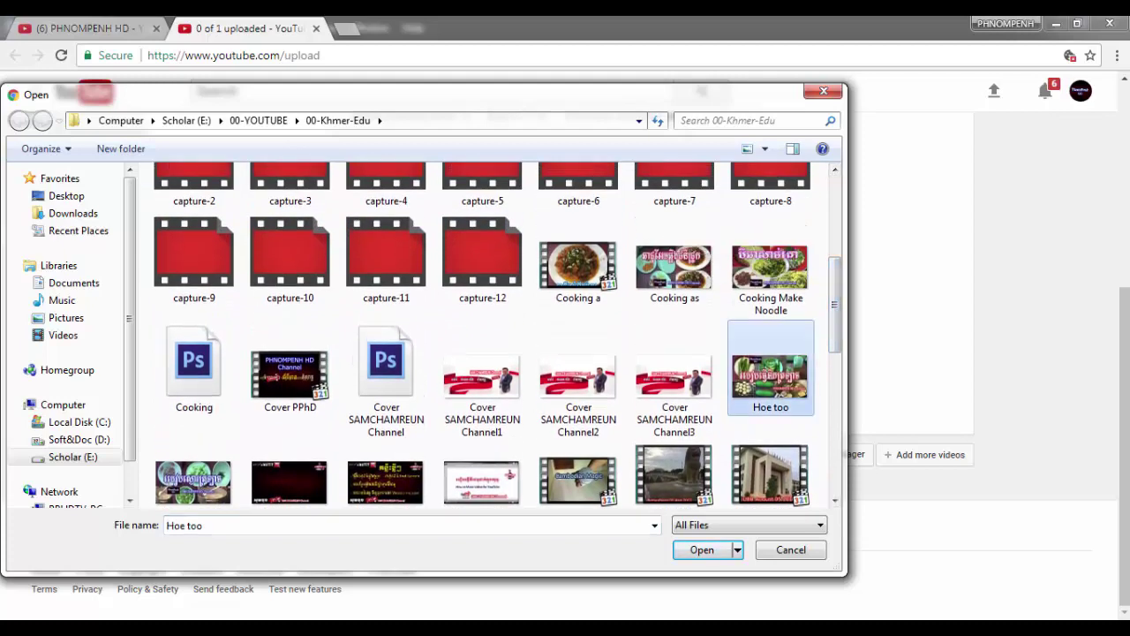
scroll(770, 379, down, 2)
key(Return)
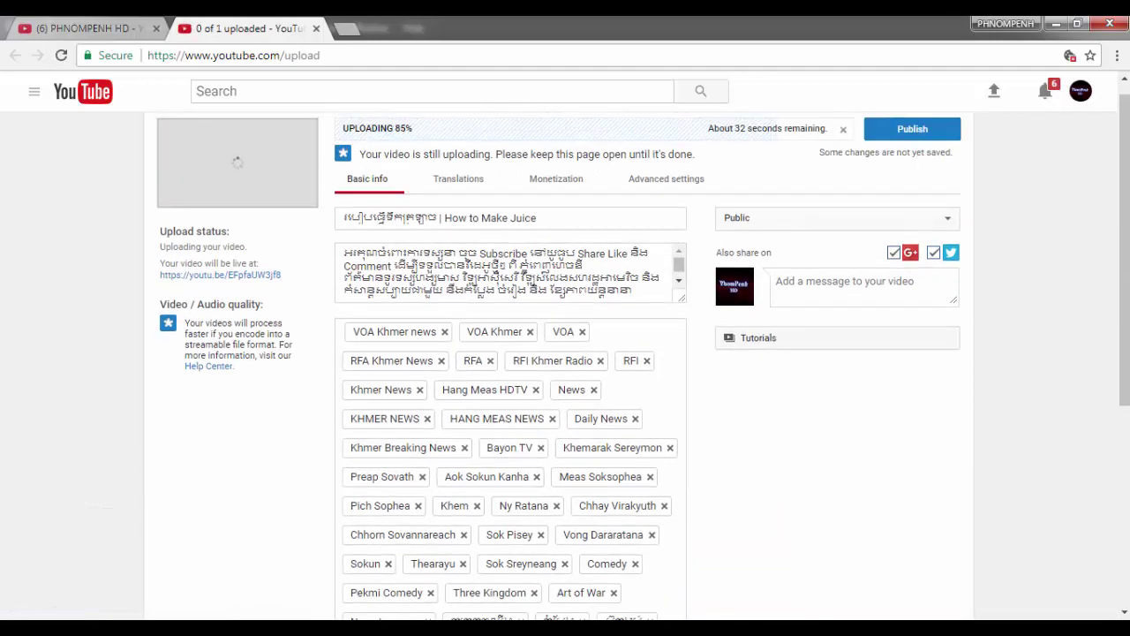
- Check the upload form and publish the video while it finishes uploading
scroll(565, 353, down, 4)
scroll(565, 353, up, 2)
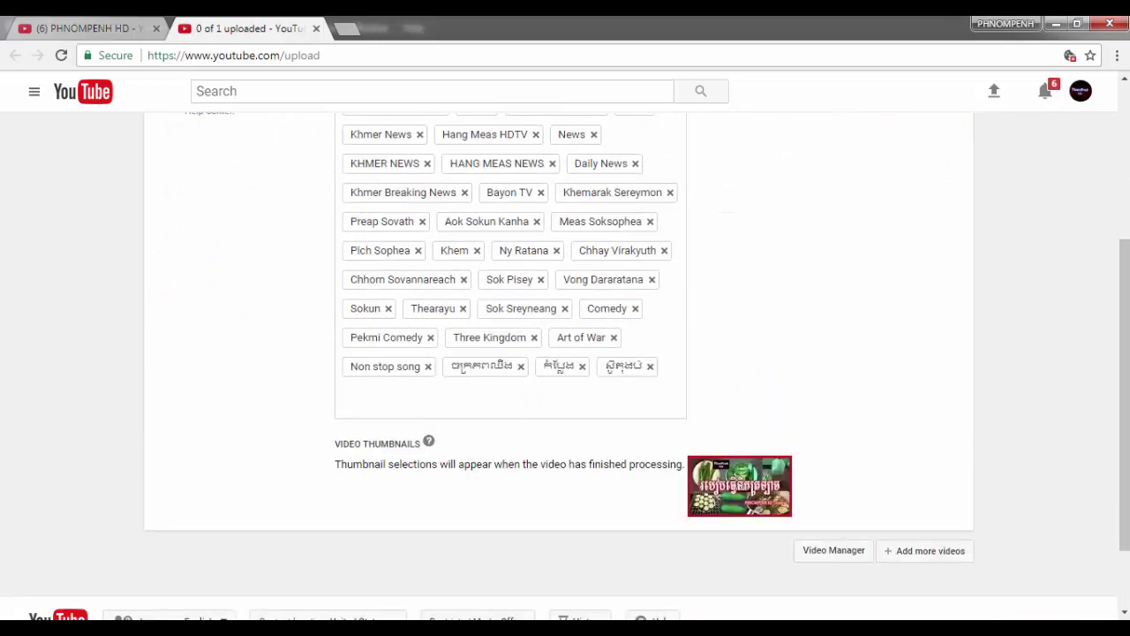
scroll(565, 354, down, 2)
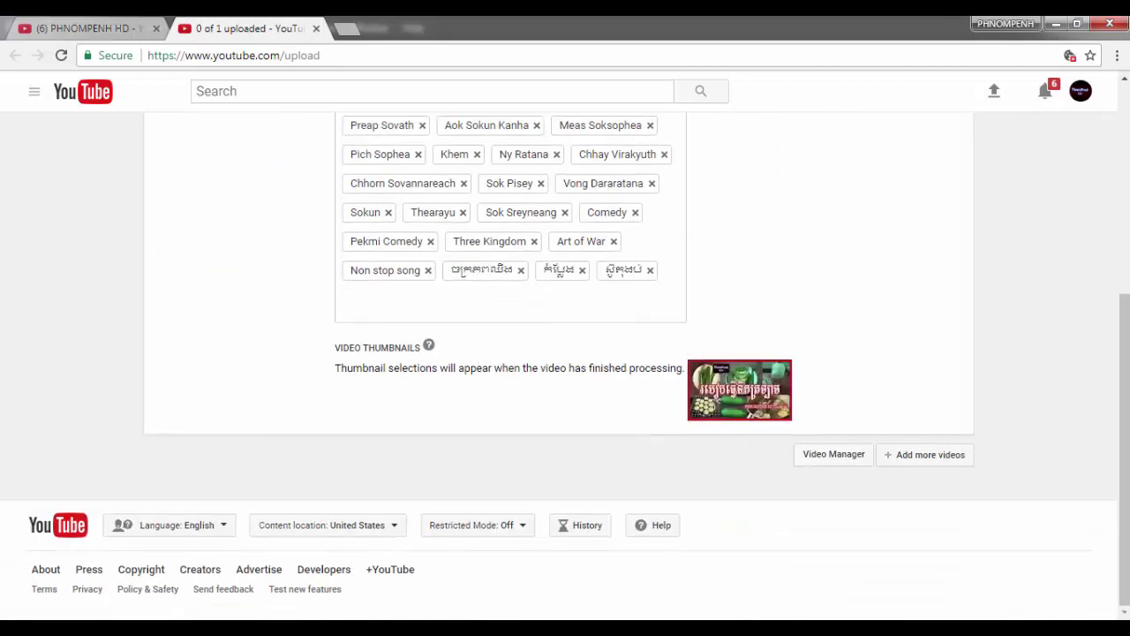
scroll(565, 353, up, 1)
scroll(565, 353, up, 3)
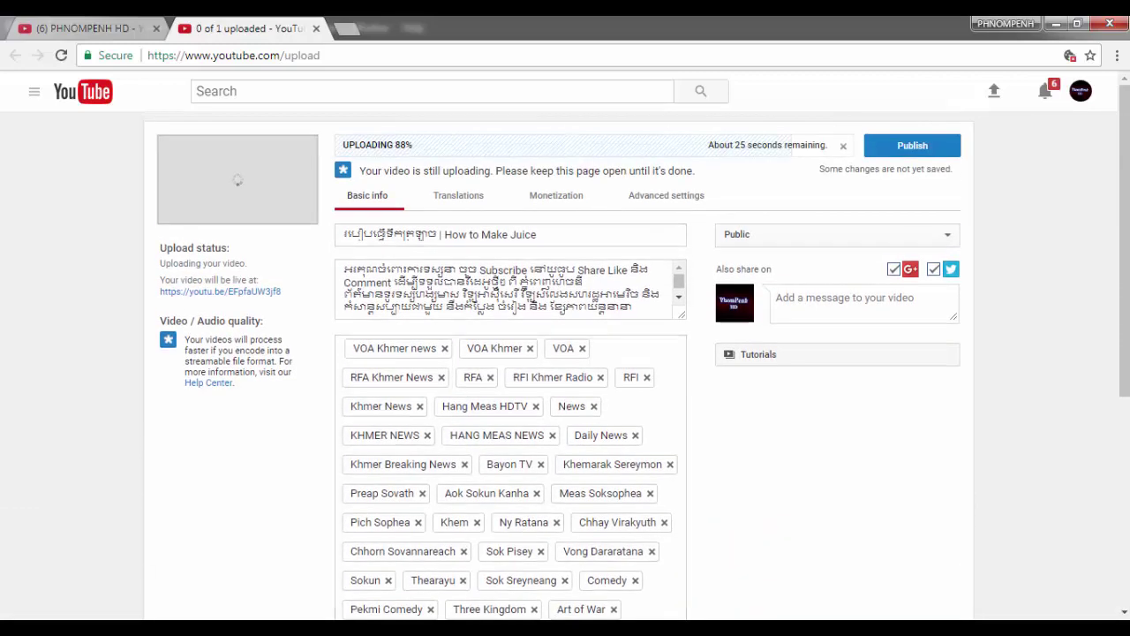
click(912, 145)
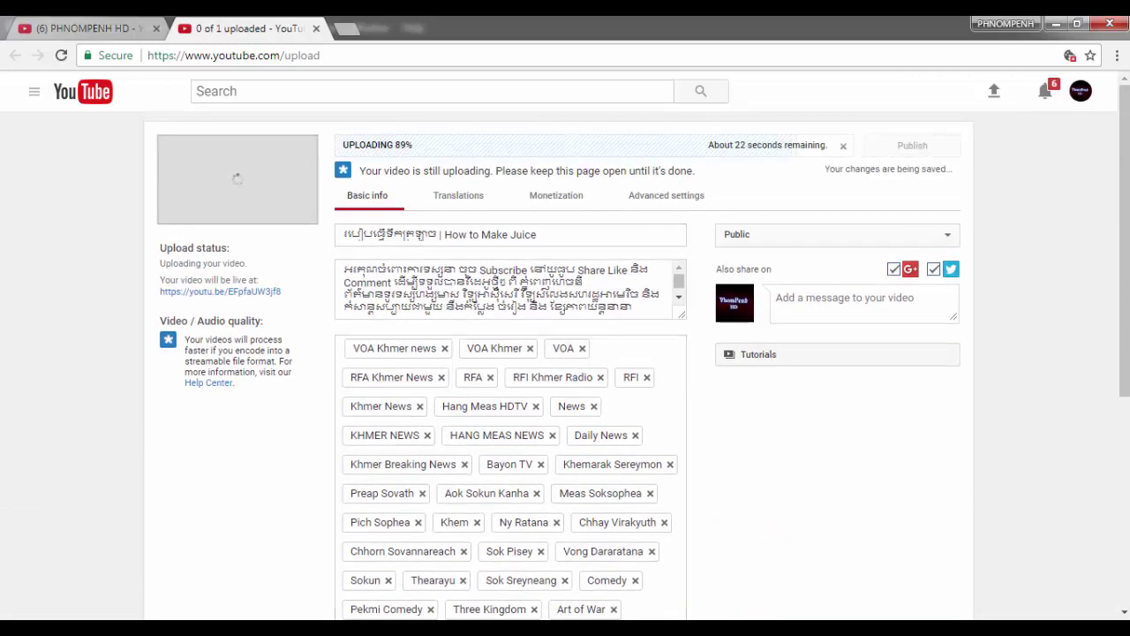
- Reload the channel page and check How to Make Juice's processing progress in the videos list
click(88, 28)
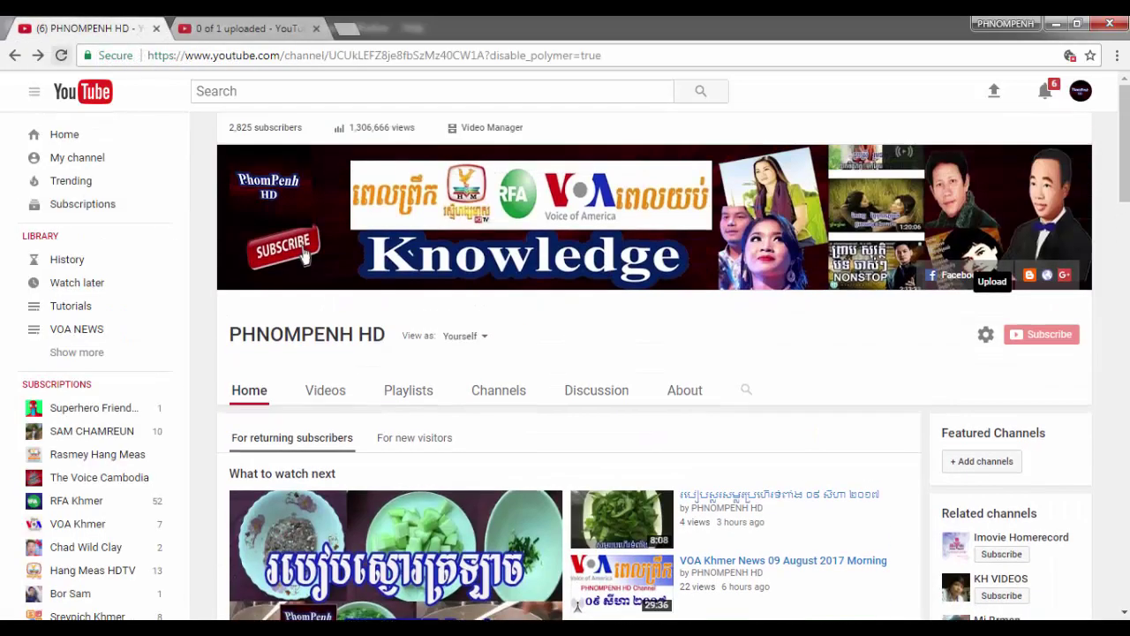
click(61, 54)
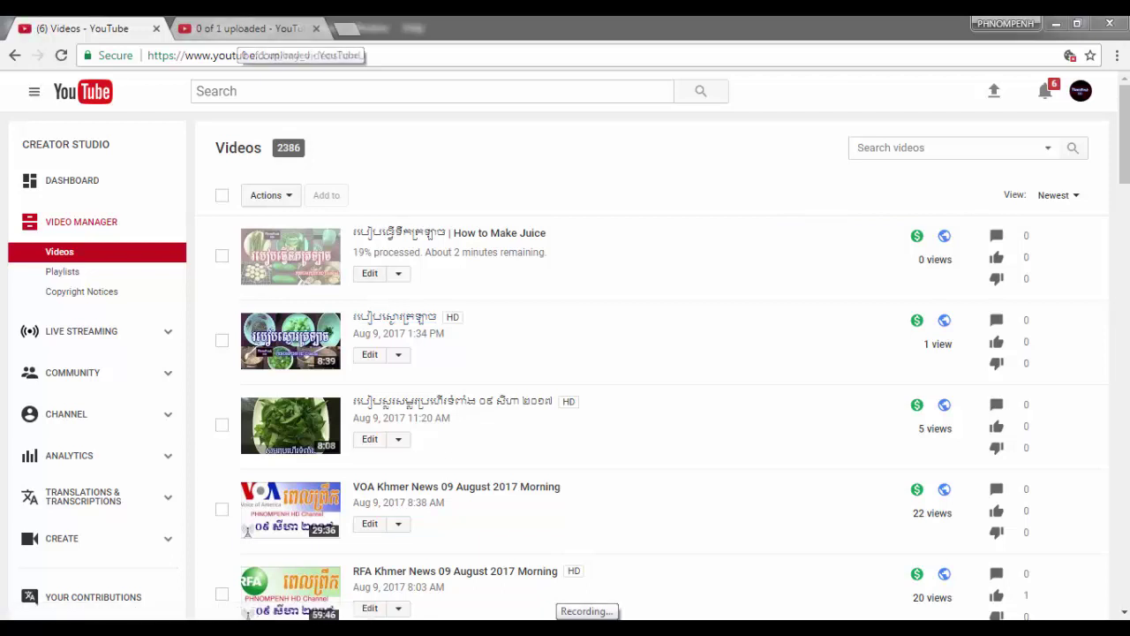
click(243, 28)
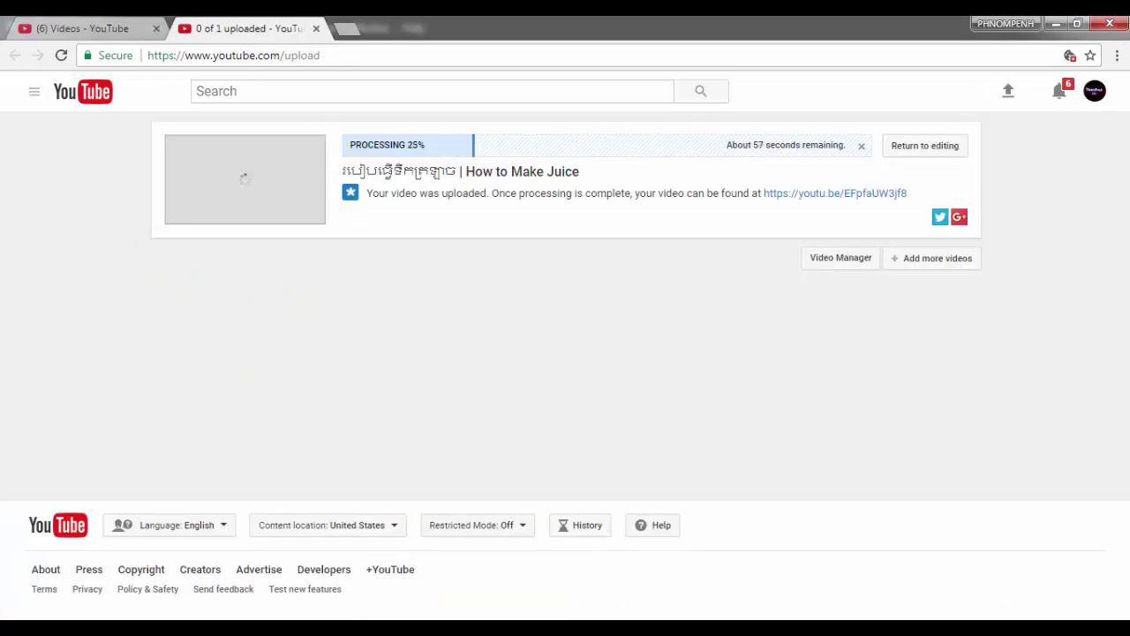
key(ctrl+shift+Tab)
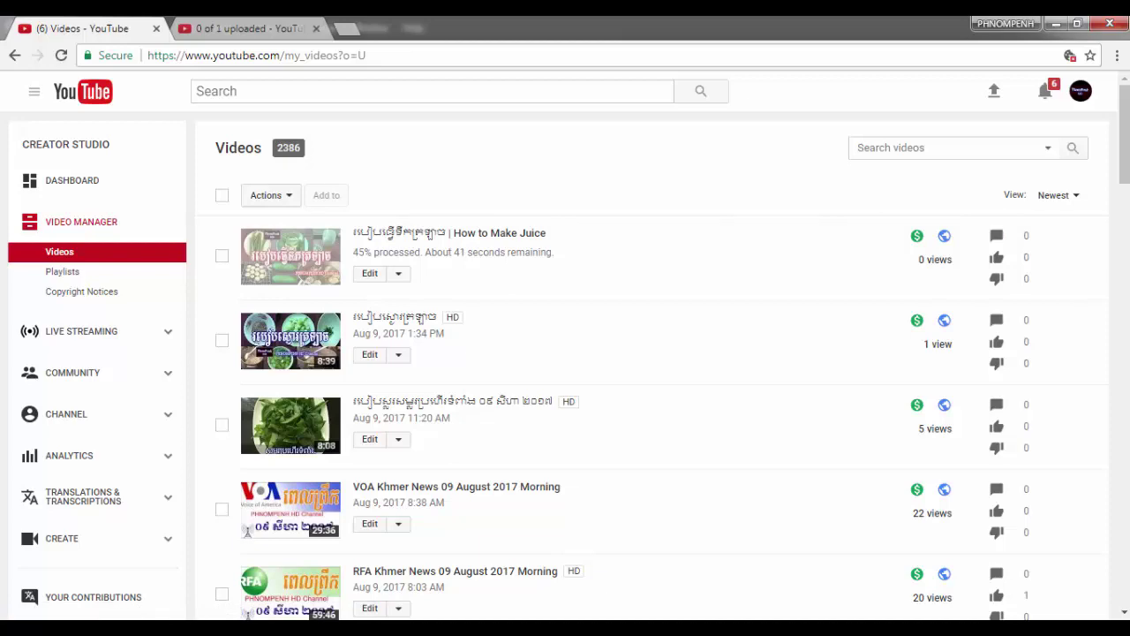
- Rewrite the Khmer word's ending as សម plus a Khmer character from More Symbols
key(alt+Tab)
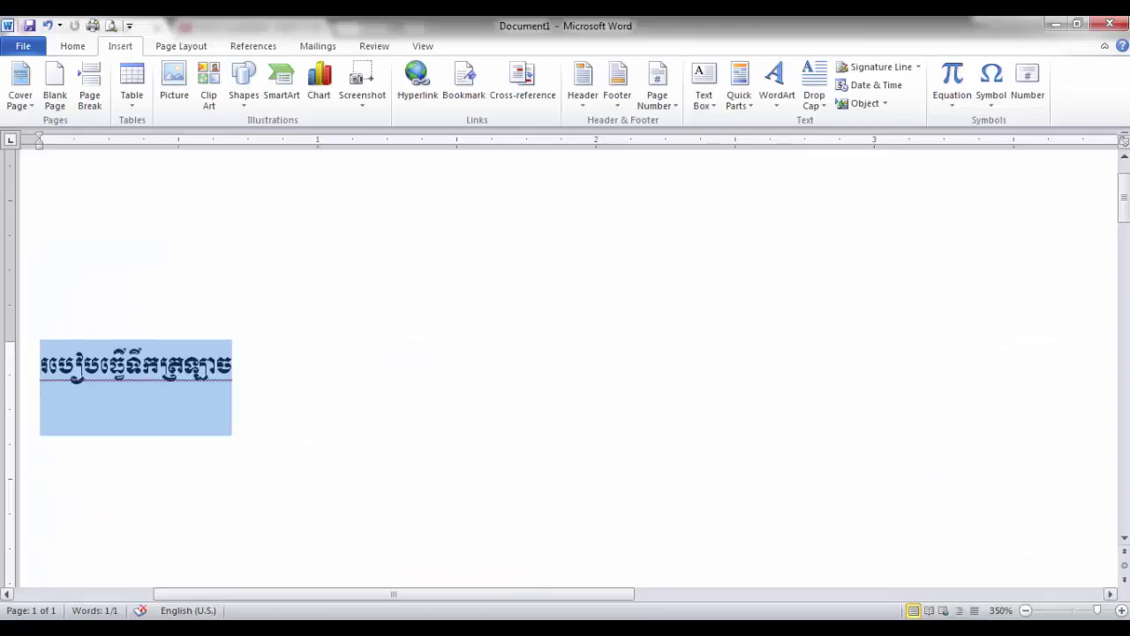
drag(232, 366, 125, 371)
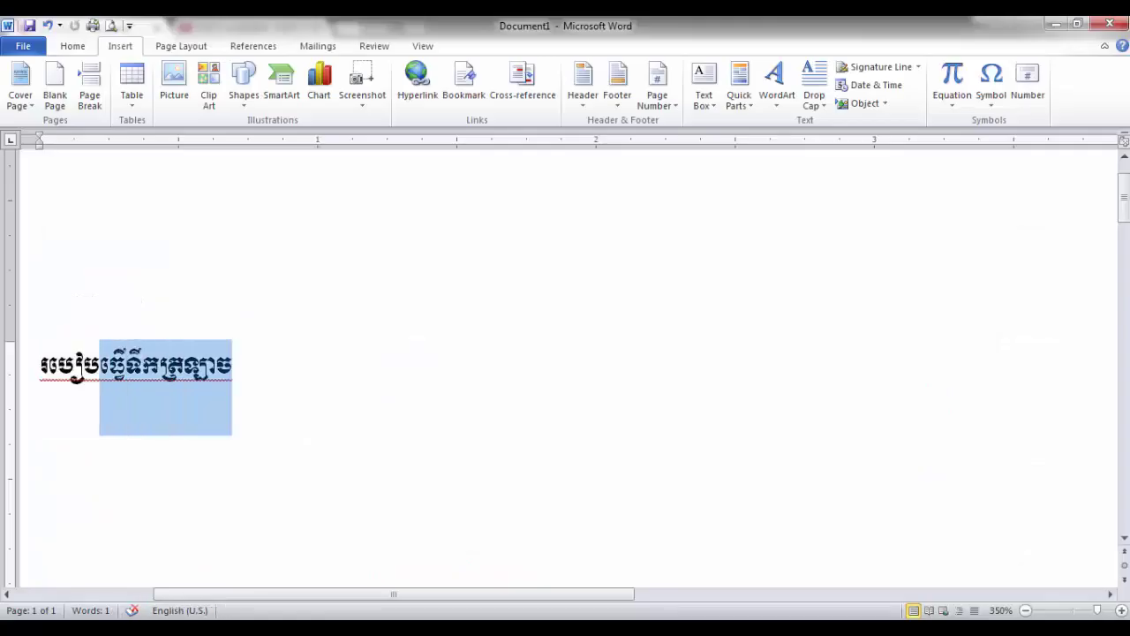
key(shift+Right)
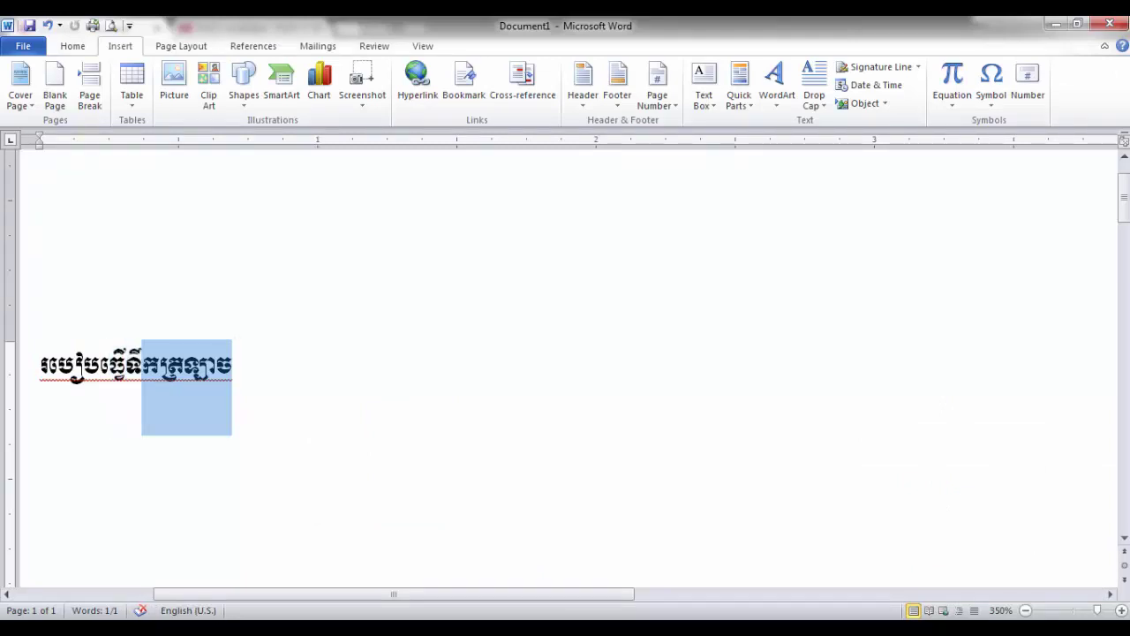
text(សម)
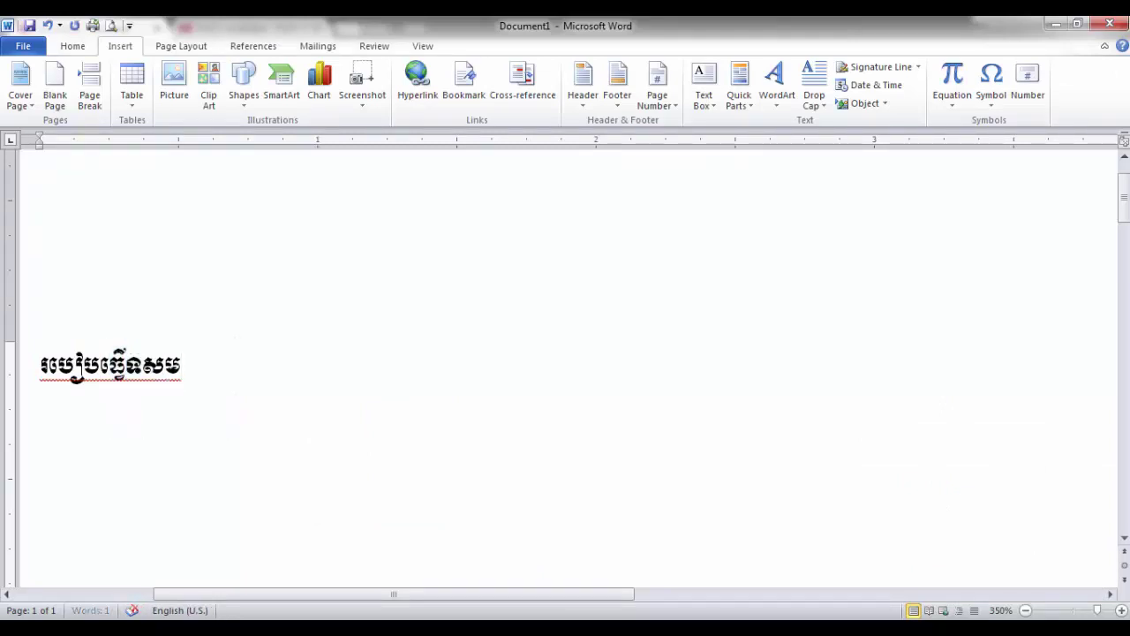
click(991, 84)
click(1029, 222)
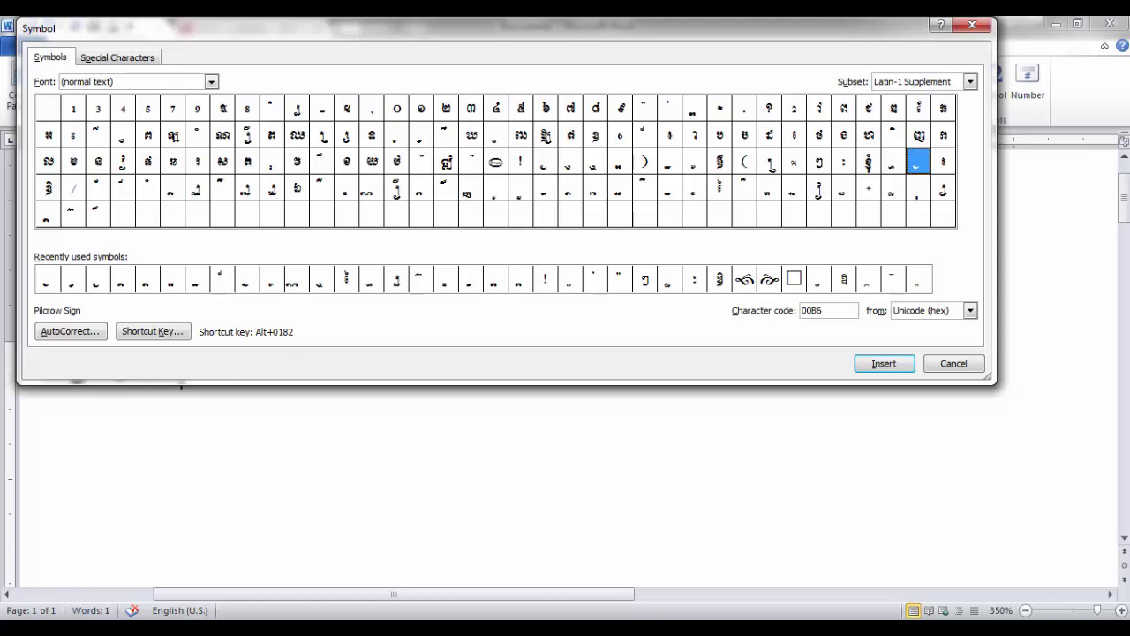
click(893, 189)
click(954, 363)
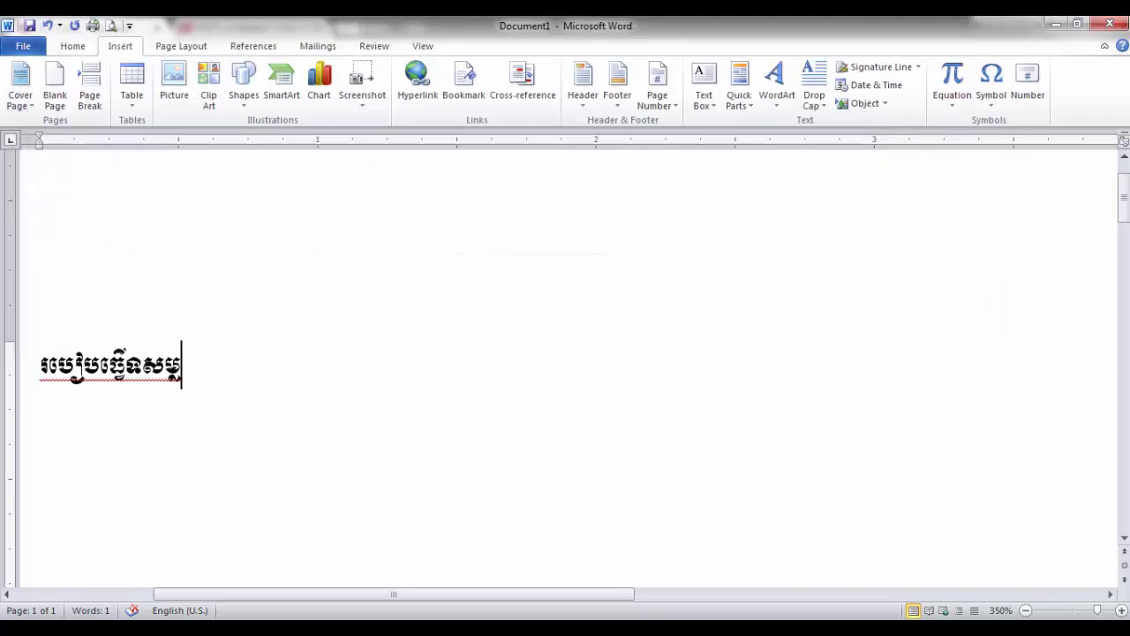
text(រ)
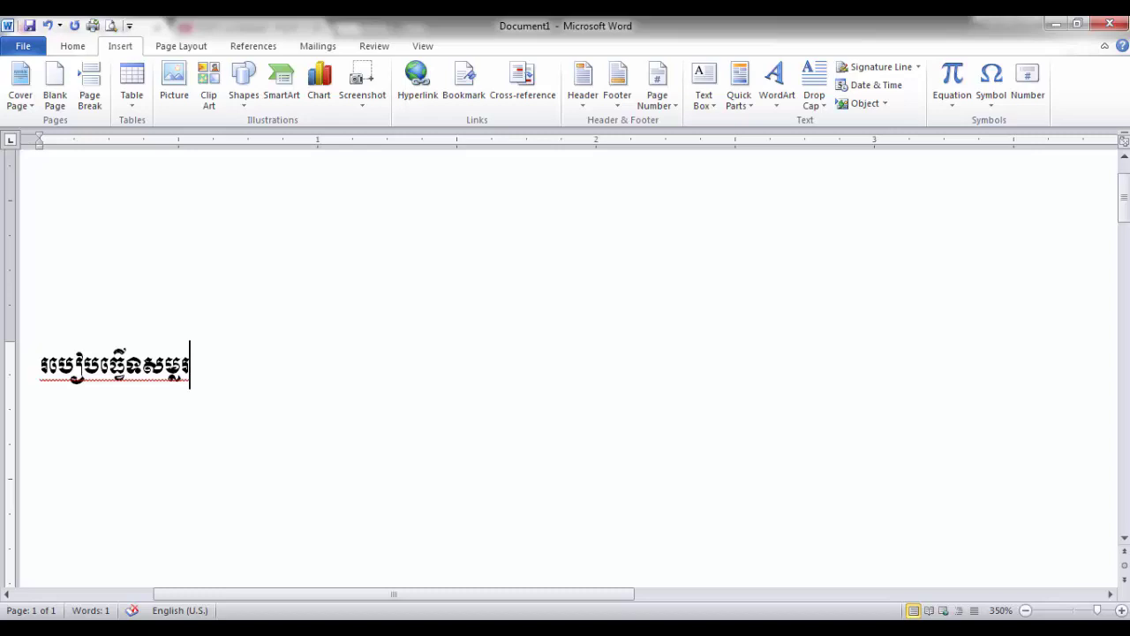
key(Left)
key(Left)
key(Left)
key(BackSpace)
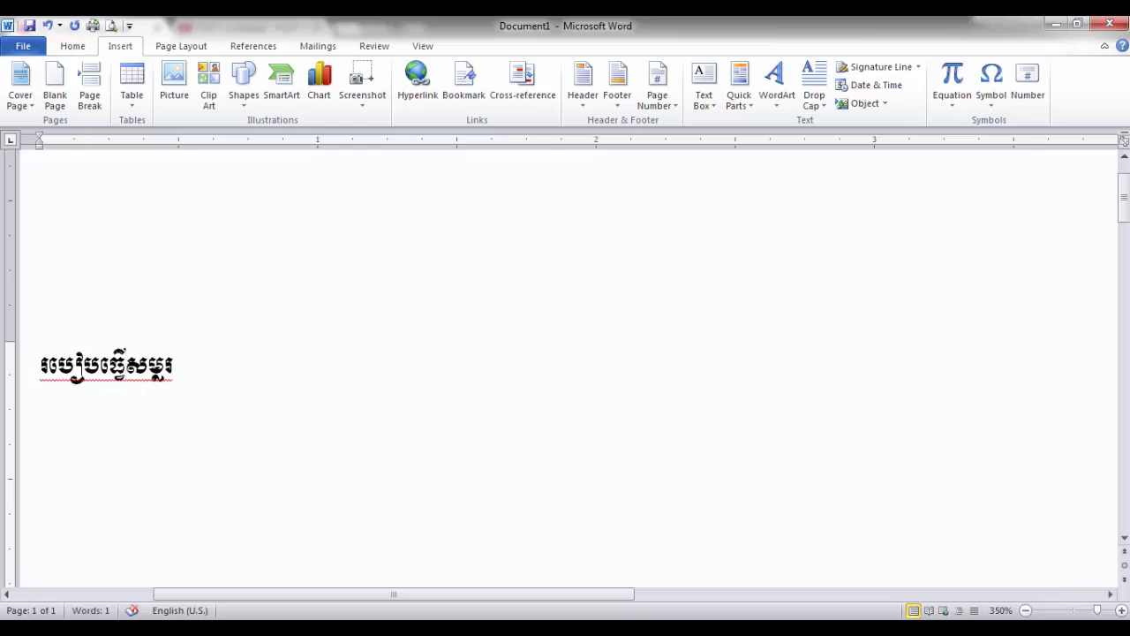
key(End)
- Finish the new title with ប្រហើរធំពាំង, select the whole line, and return to Photoshop
text(ប្រ)
text(ហើ)
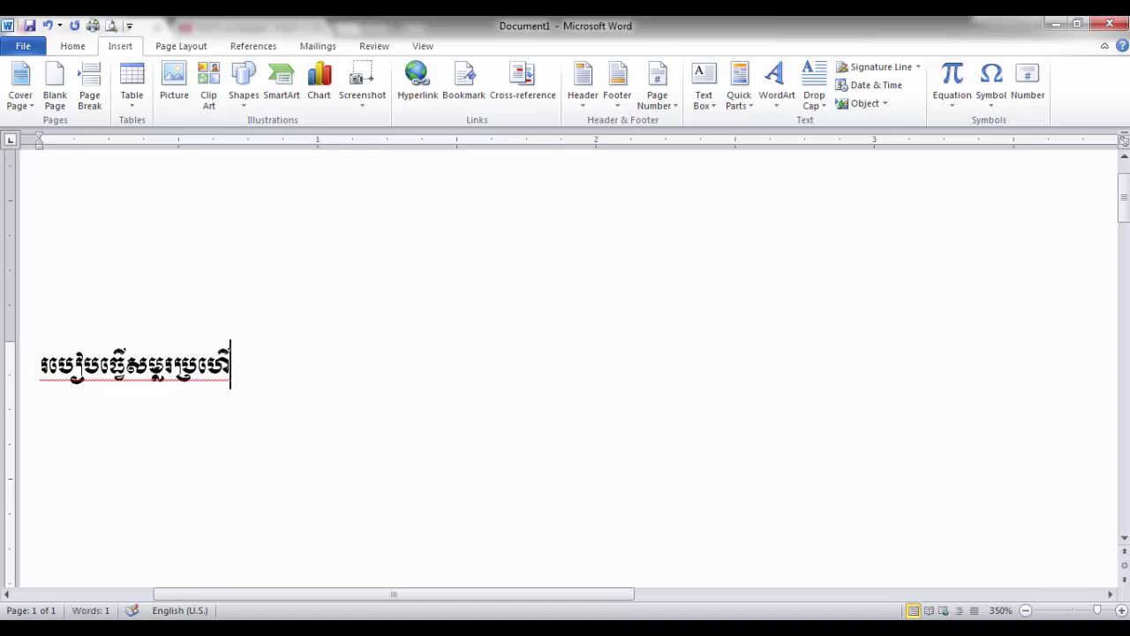
text(រ)
text(ធំពា)
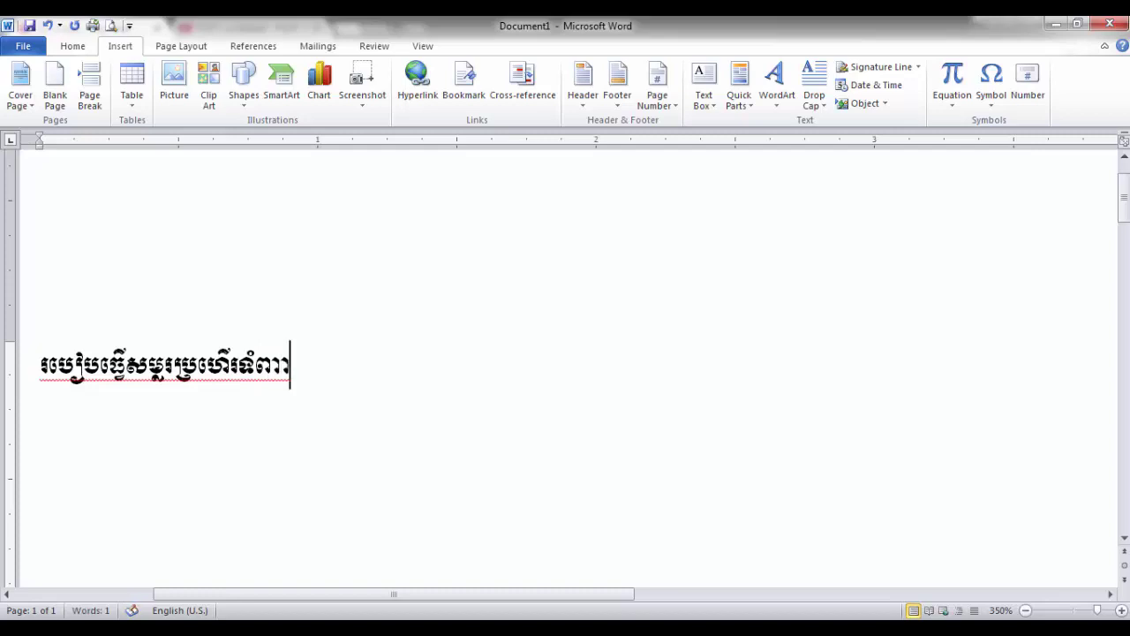
text(ំង)
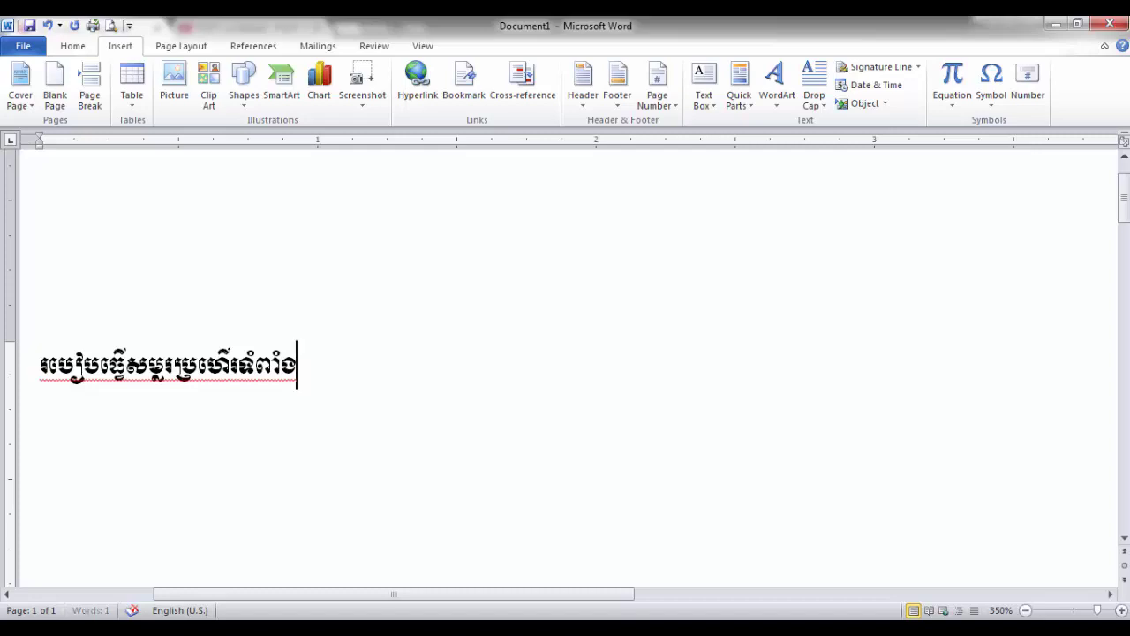
drag(296, 364, 40, 363)
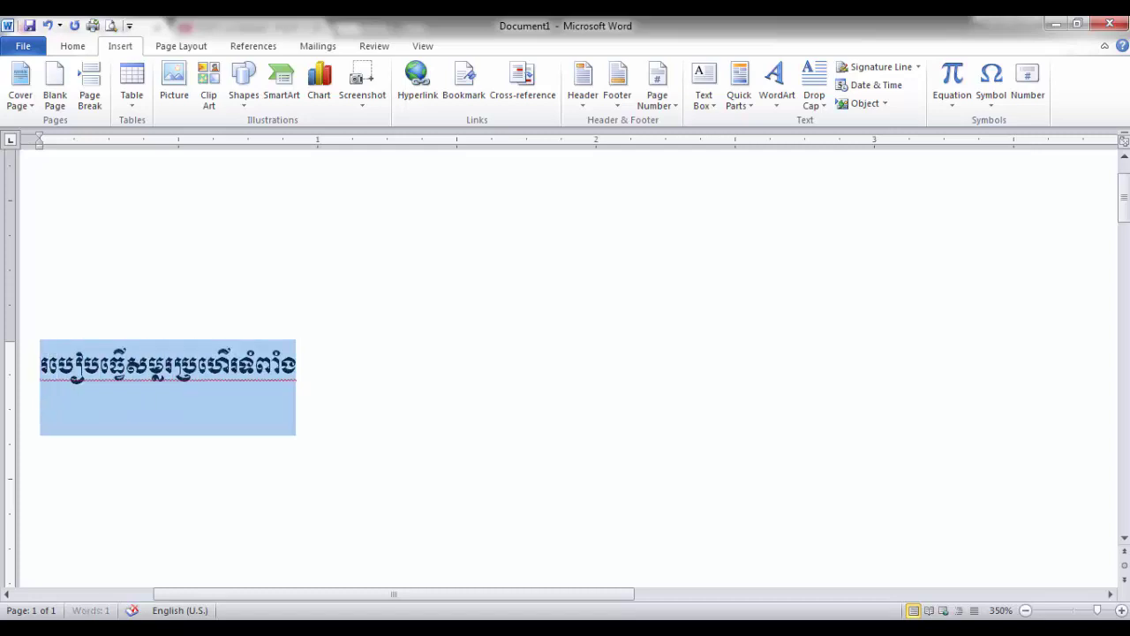
click(296, 364)
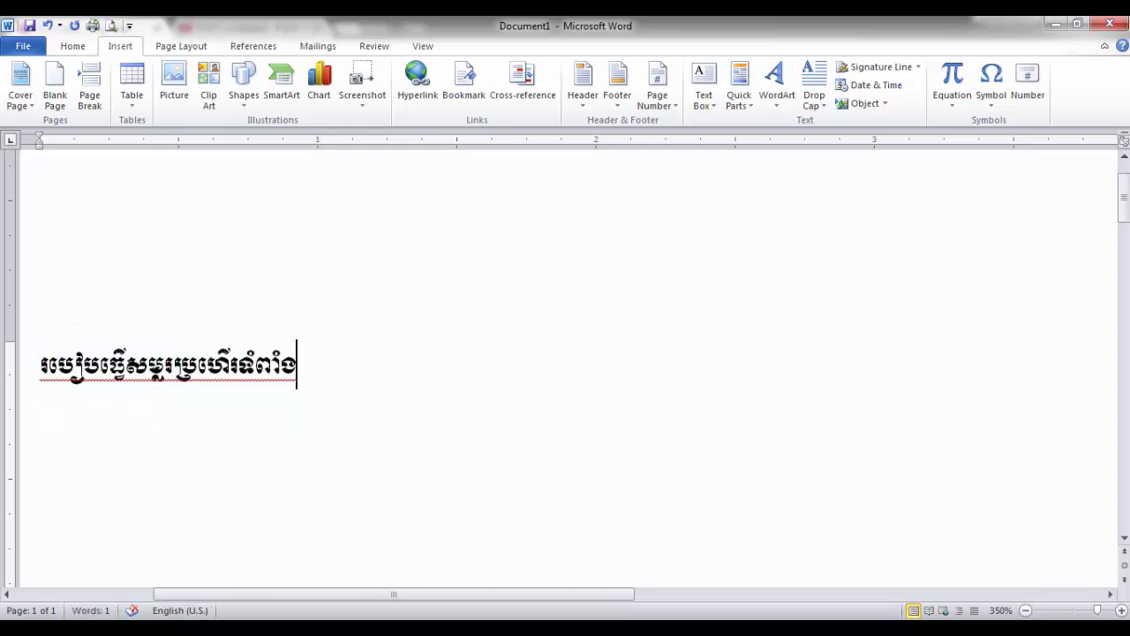
drag(296, 364, 40, 364)
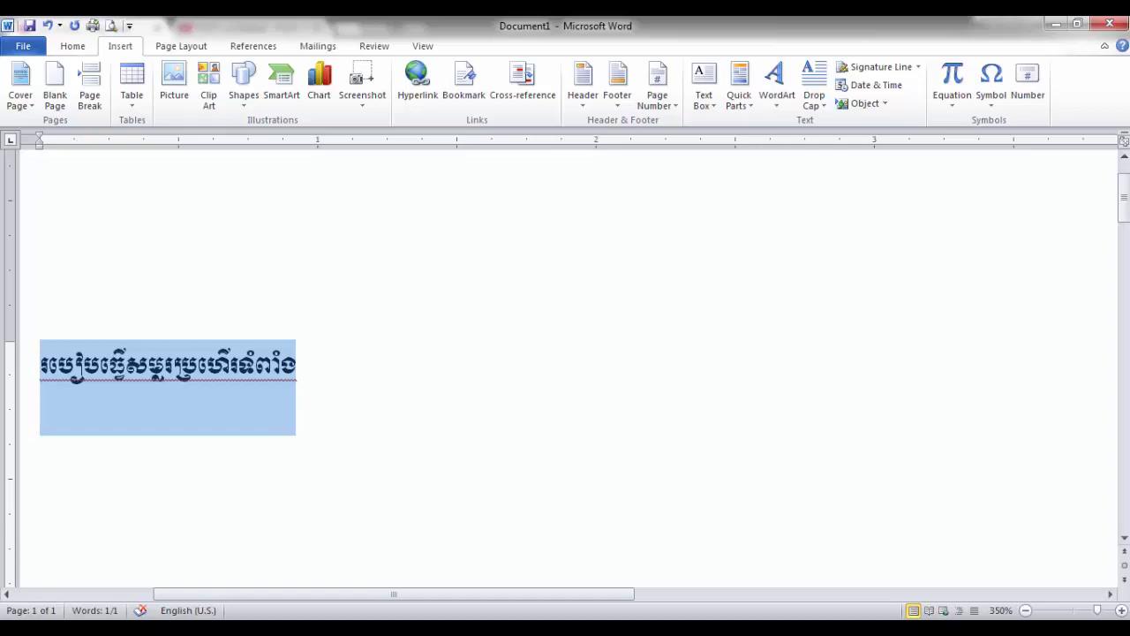
key(alt+Tab)
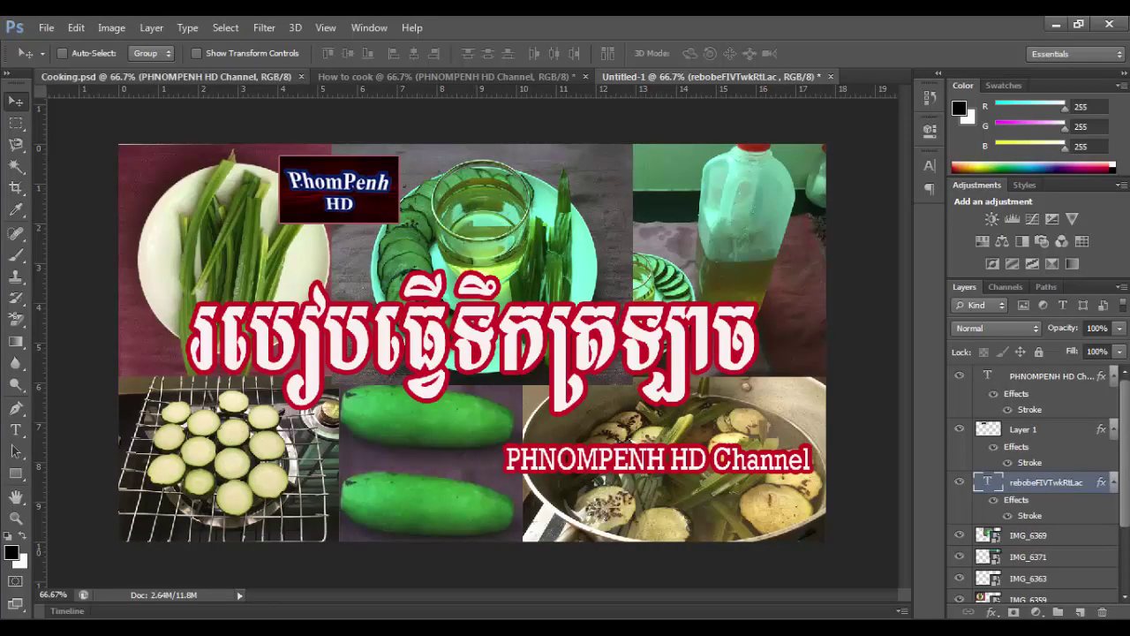
- In the other thumbnail design, replace the Khmer title text with the copied Word line
key(ctrl+Tab)
key(ctrl+Tab)
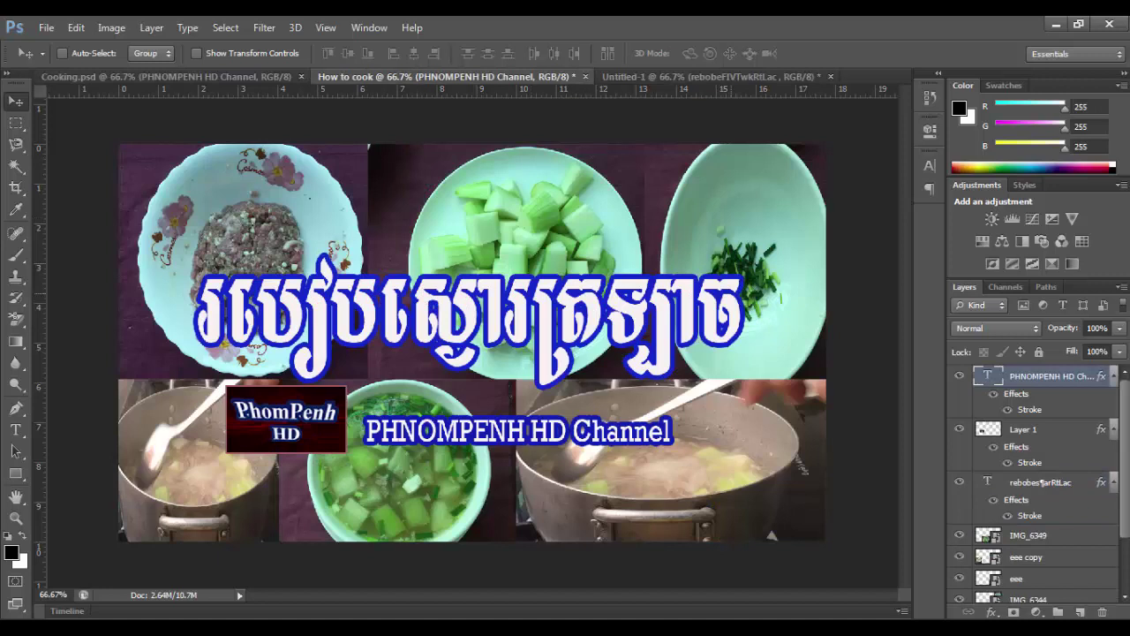
click(16, 450)
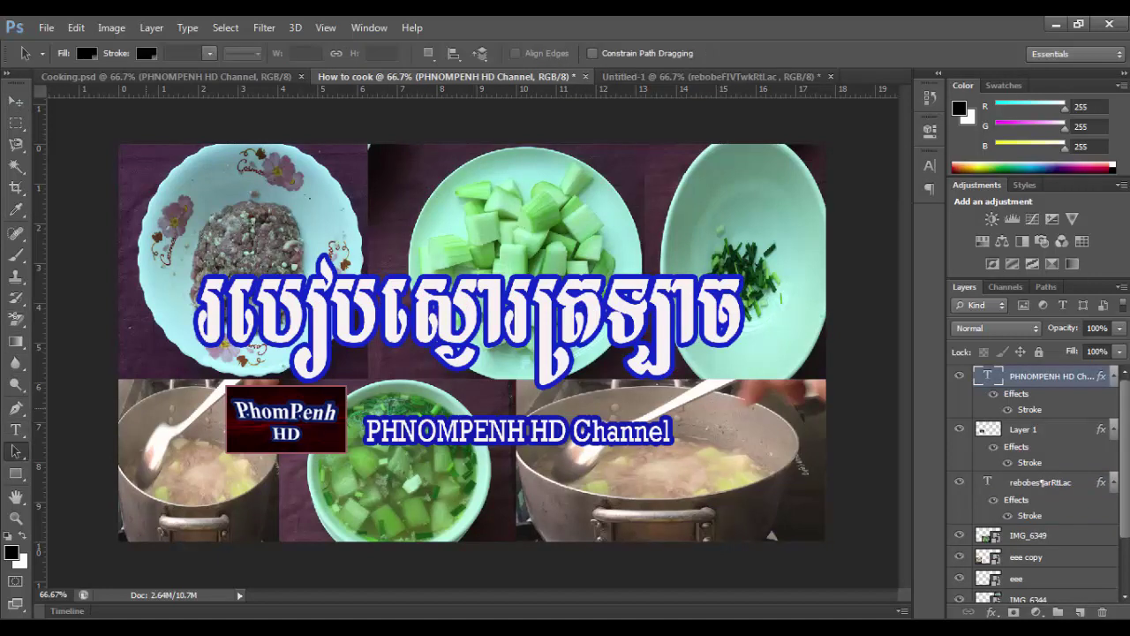
click(16, 429)
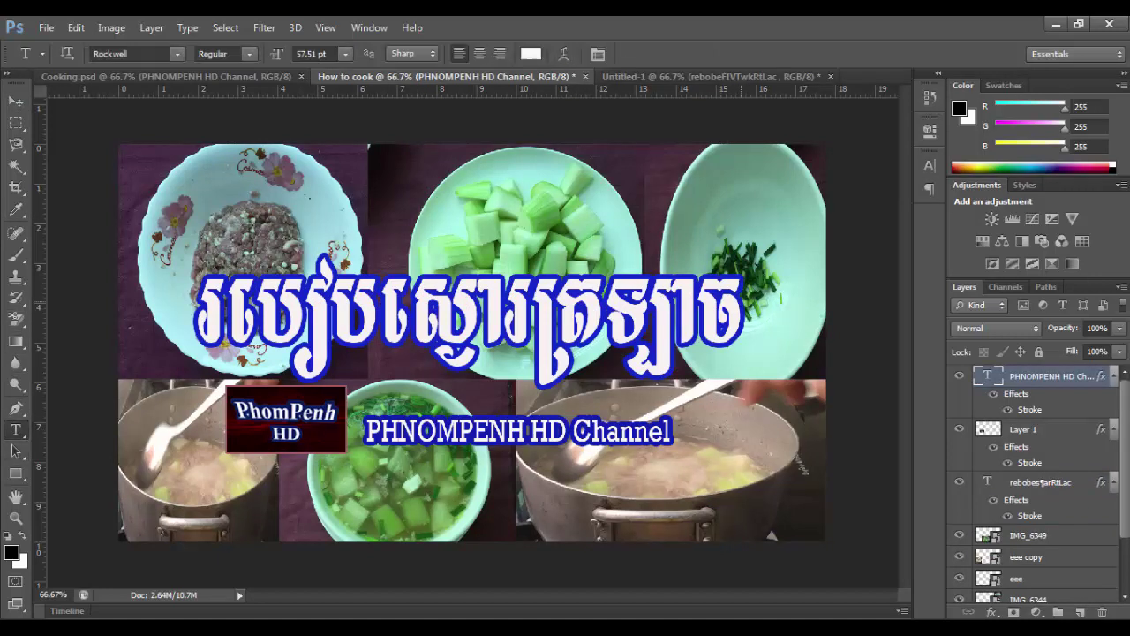
double_click(987, 482)
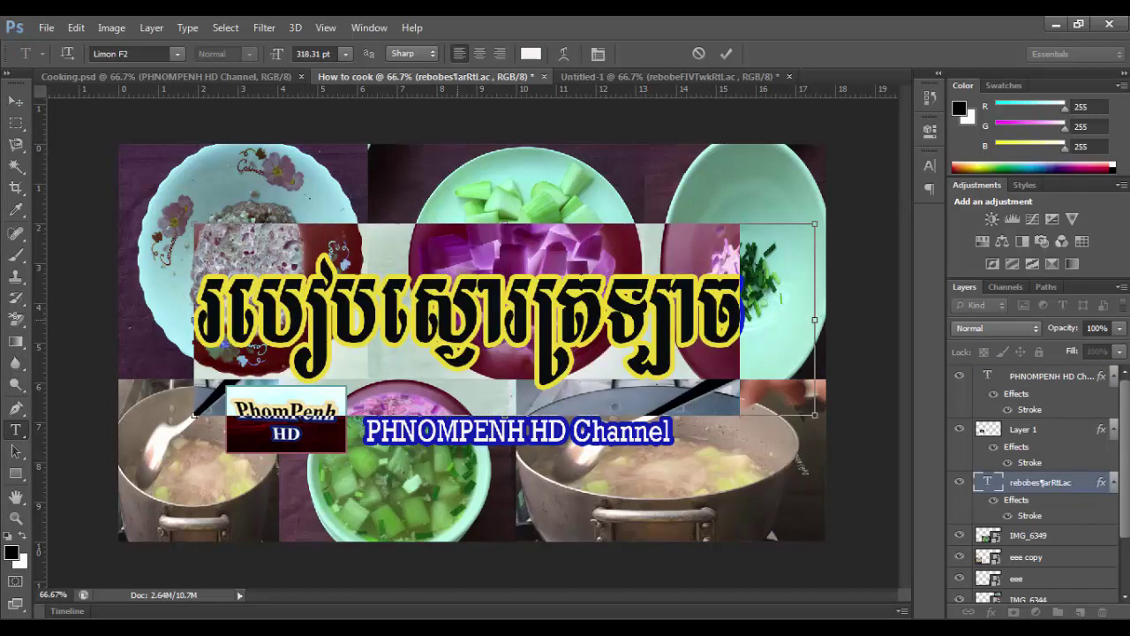
key(ctrl+v)
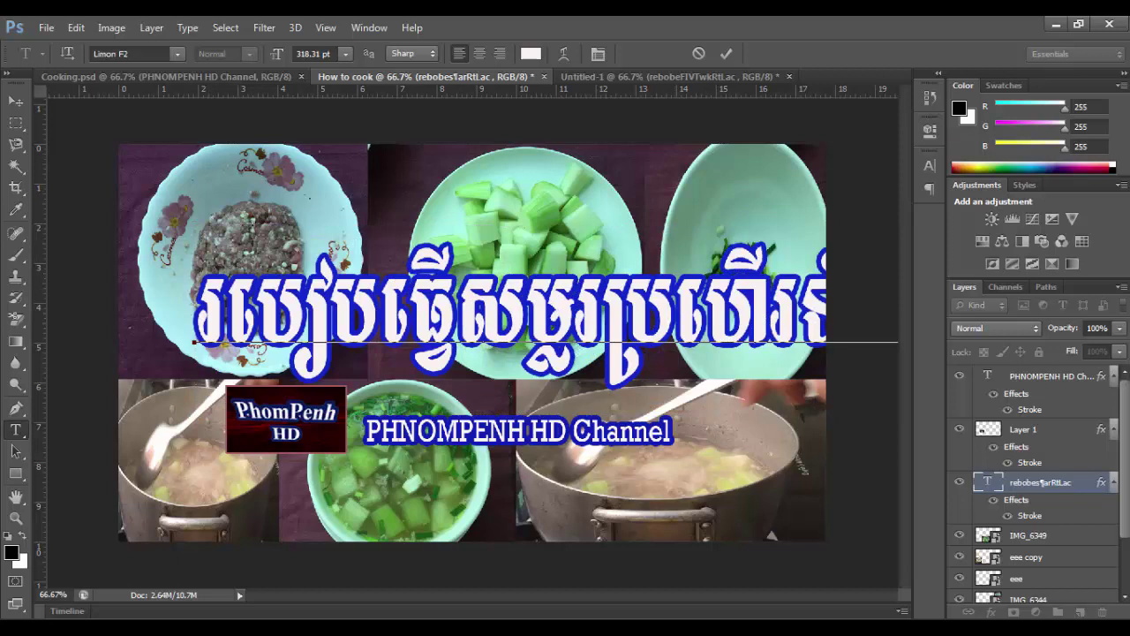
key(ctrl+Return)
key(v)
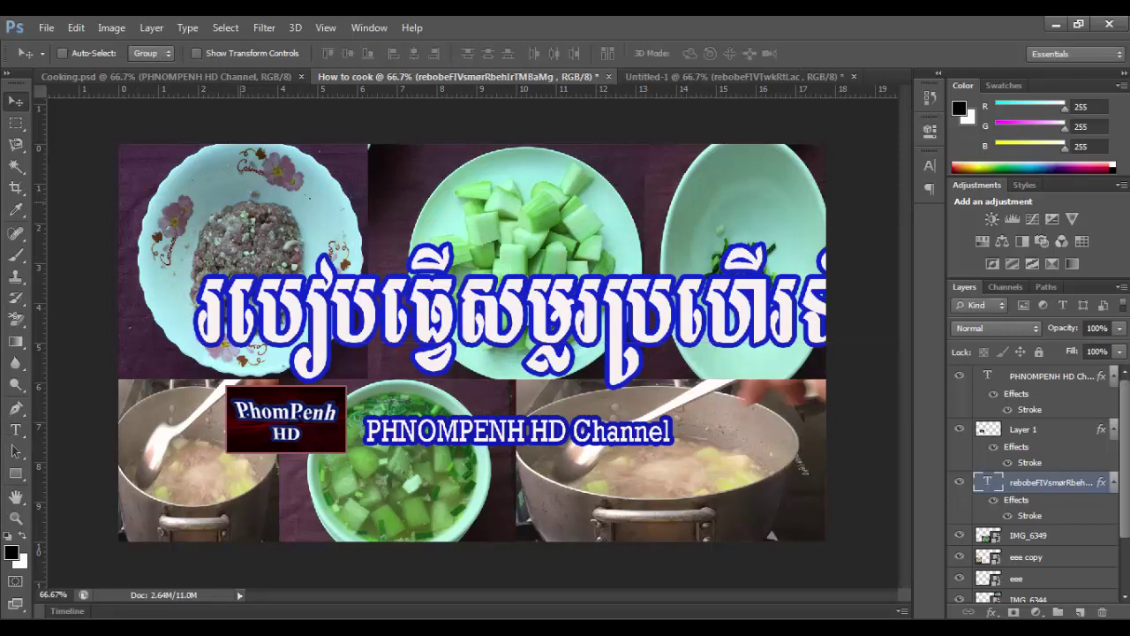
- Shrink the Khmer title, center it above the channel line, and stretch it to 70.55% width
key(ctrl+t)
drag(194, 224, 523, 283)
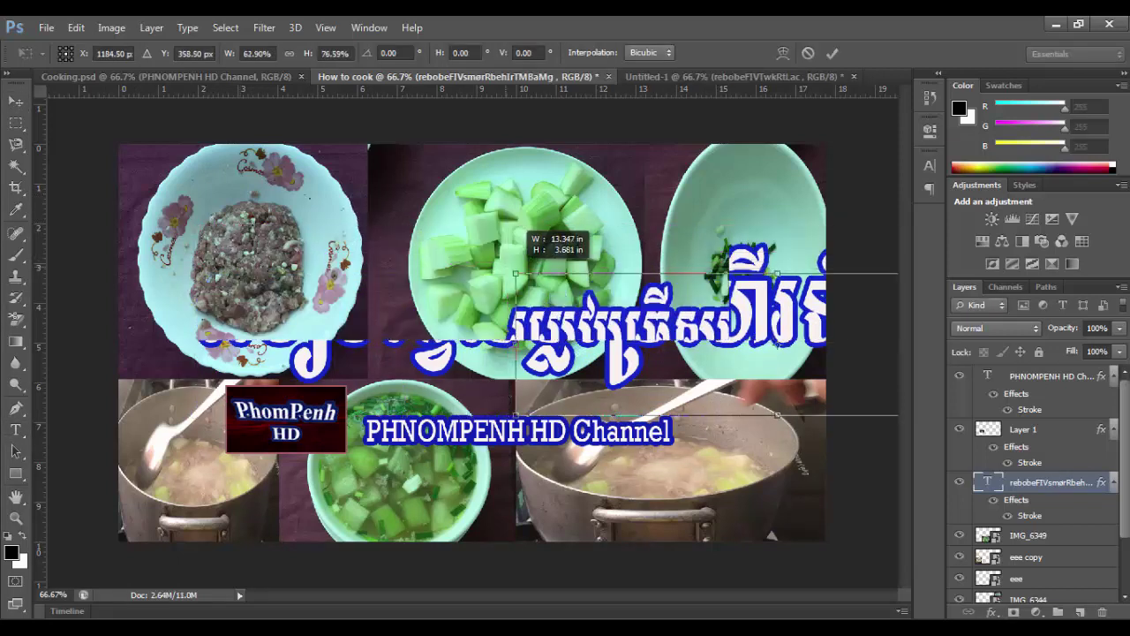
drag(662, 318, 307, 299)
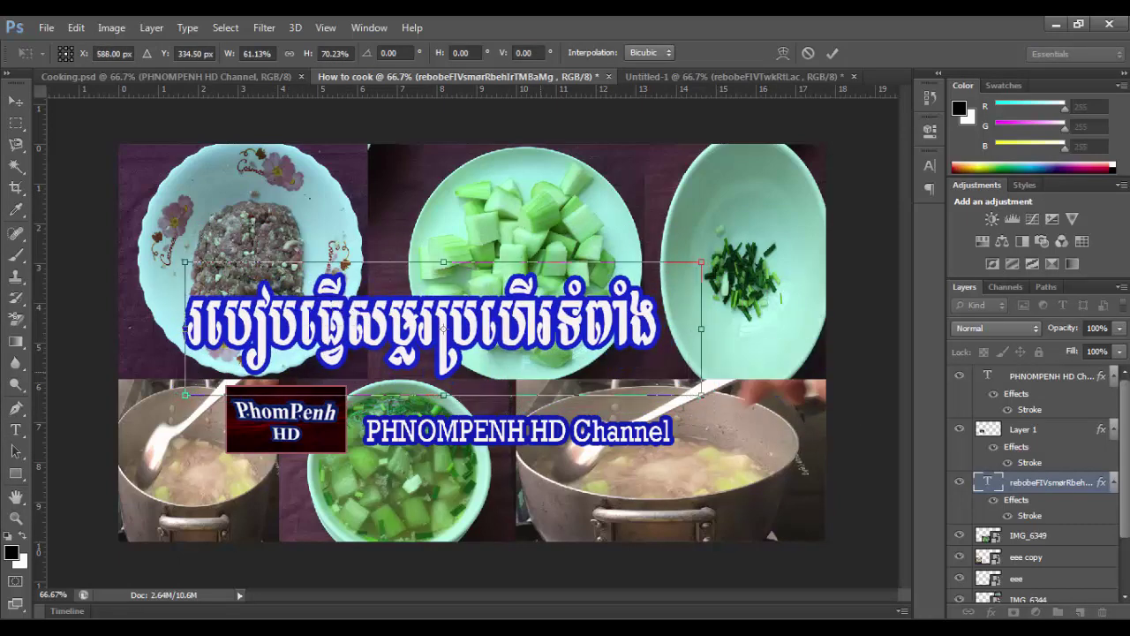
drag(701, 328, 781, 329)
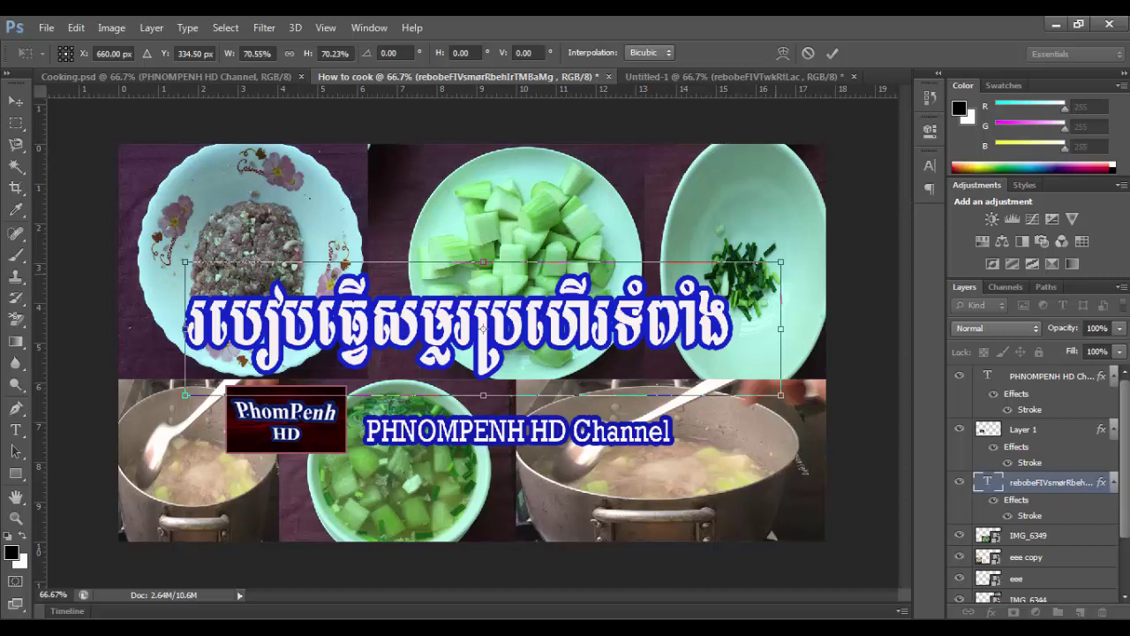
key(Return)
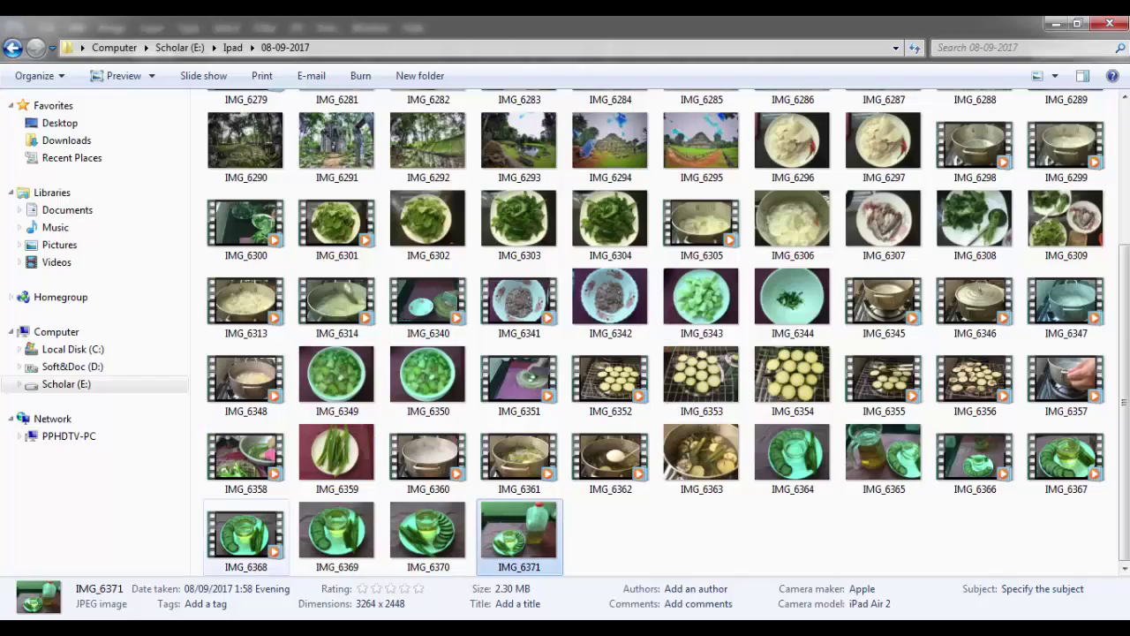
- Place the IMG_6296 sliced-vegetable photo, scaled to fill the top-left tile
scroll(609, 291, up, 2)
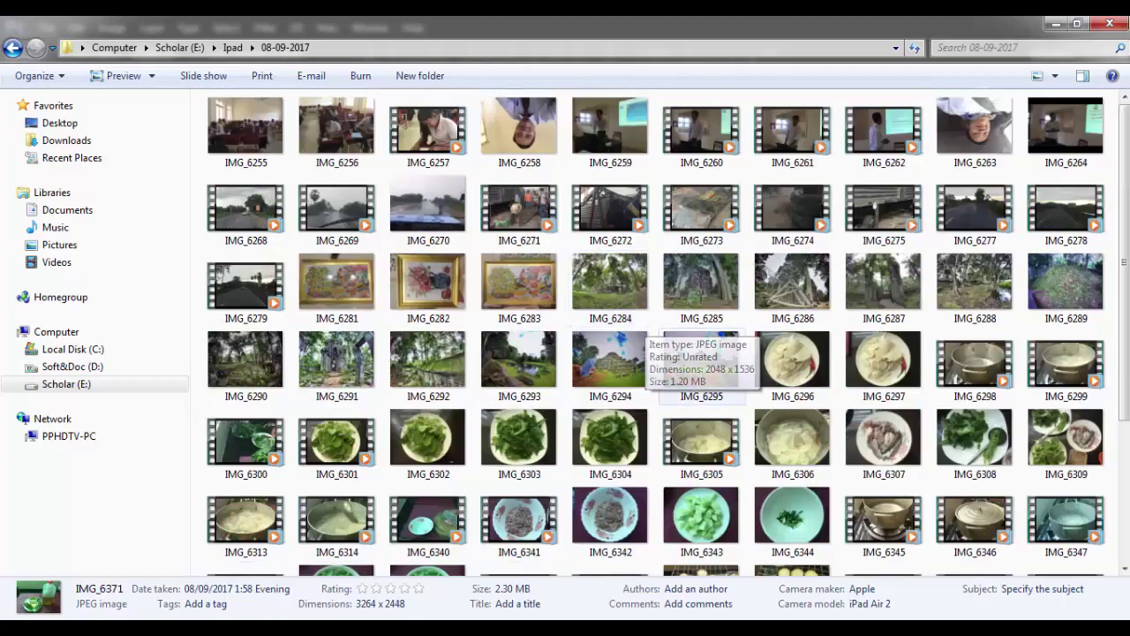
mouse_move(792, 287)
mouse_down()
mouse_move(792, 362)
mouse_move(492, 602)
mouse_up()
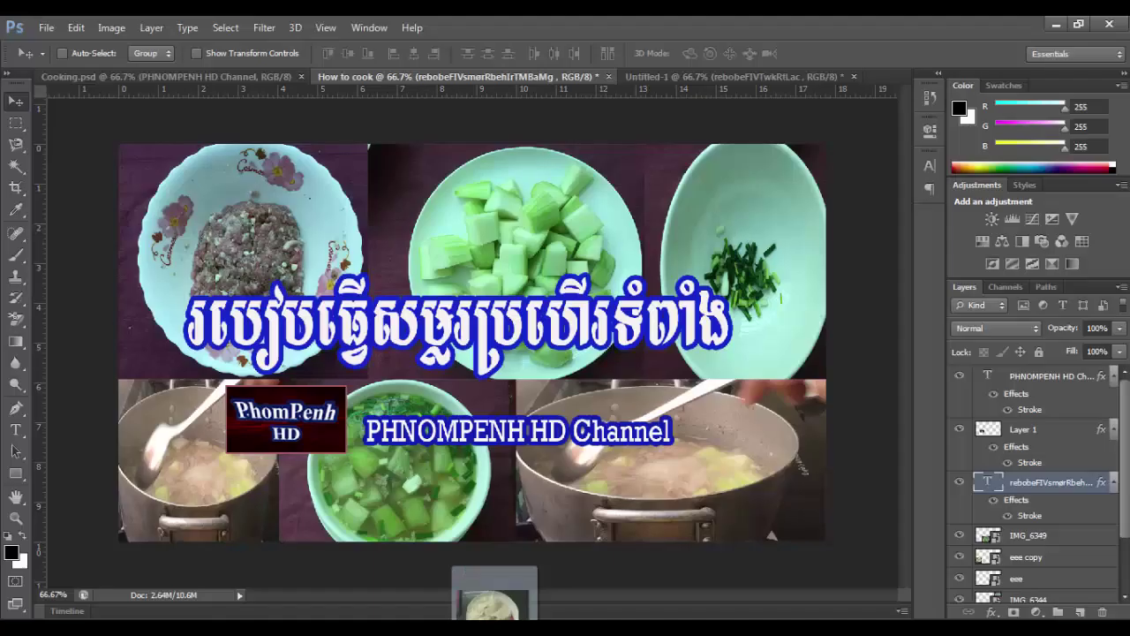
drag(492, 602, 771, 535)
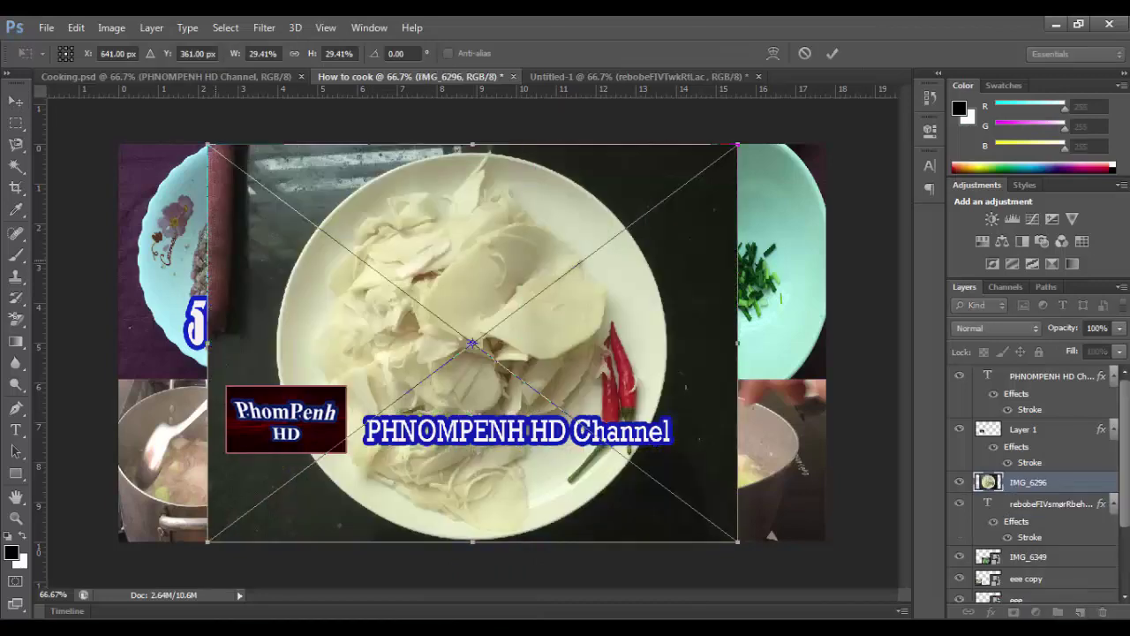
mouse_move(730, 144)
mouse_down()
mouse_move(468, 311)
mouse_move(324, 177)
mouse_move(321, 139)
mouse_up()
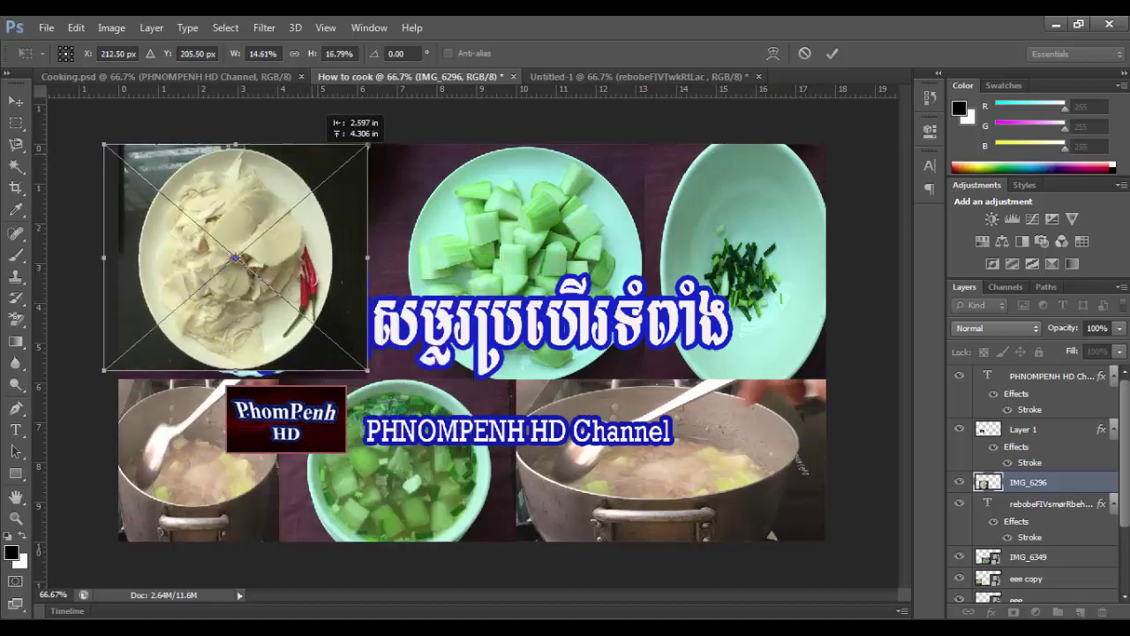
mouse_move(104, 371)
mouse_down()
mouse_move(118, 344)
mouse_move(104, 375)
mouse_up()
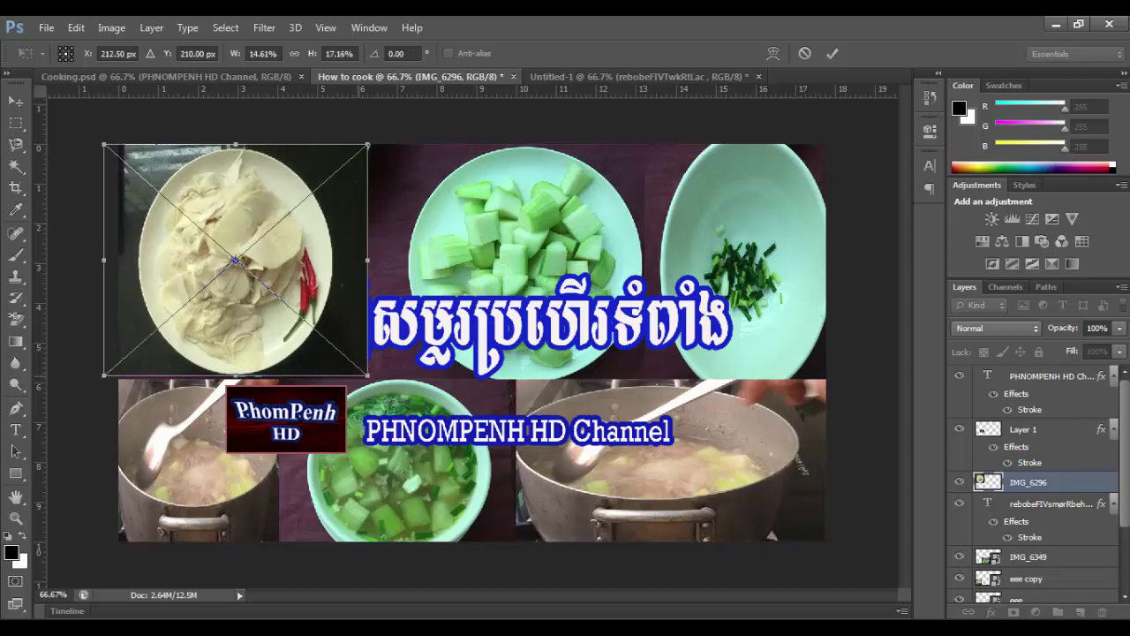
drag(367, 374, 373, 378)
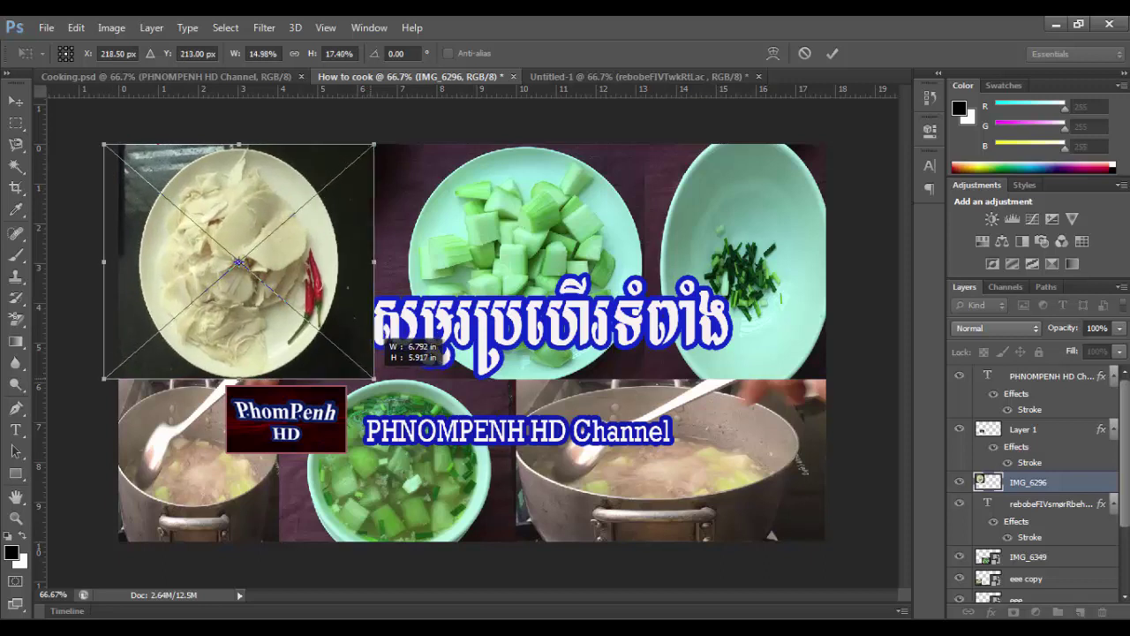
drag(346, 273, 339, 274)
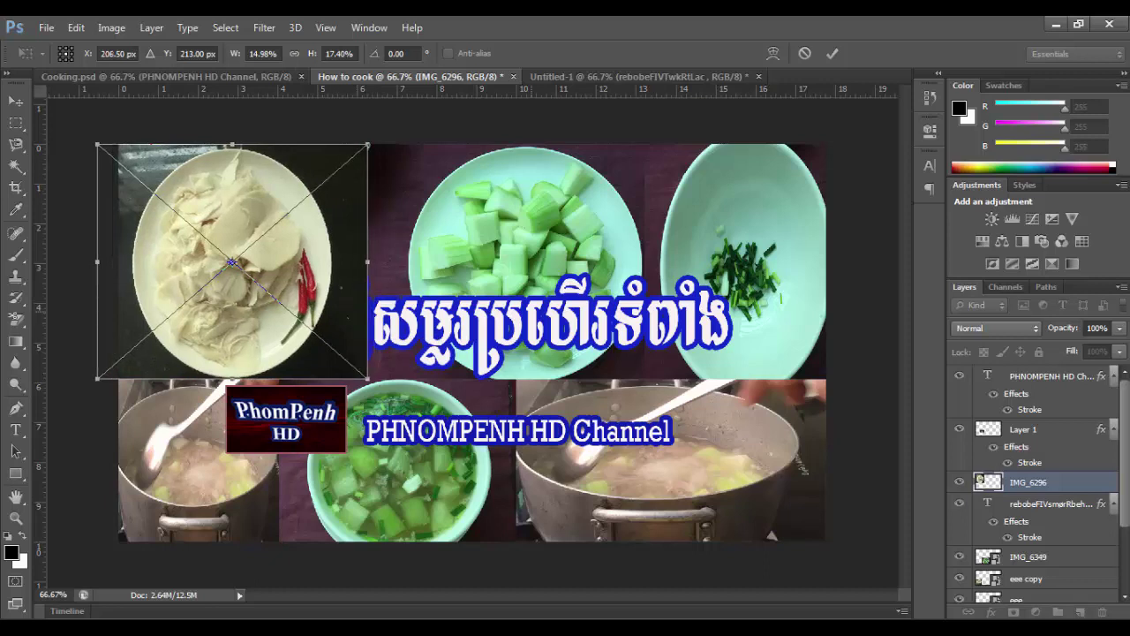
key(Return)
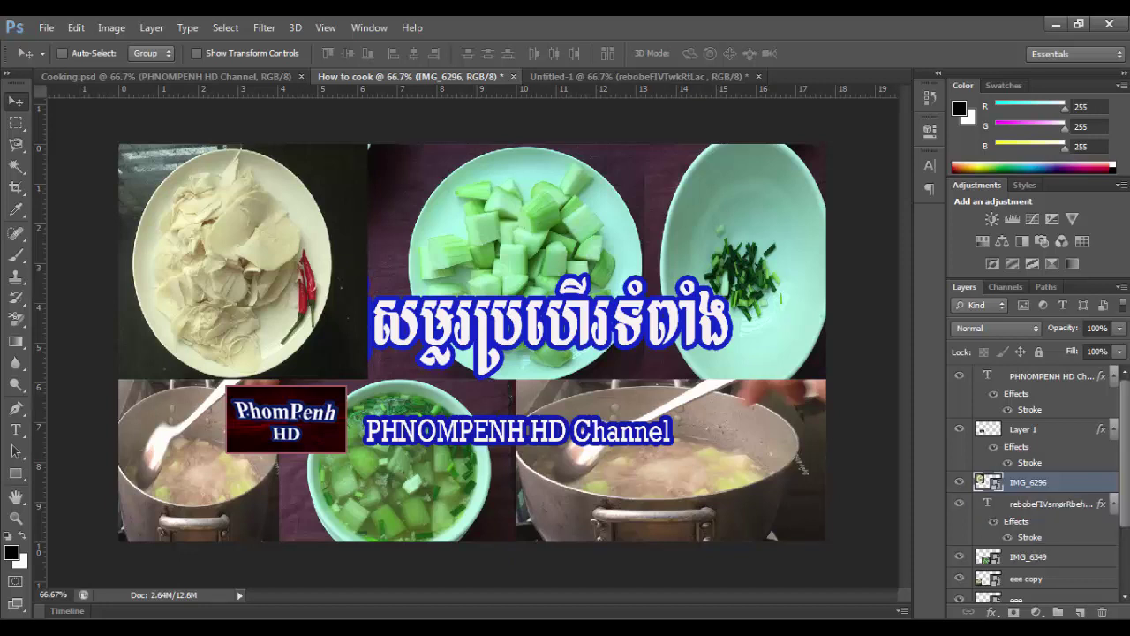
- Move the IMG_6296 layer beneath the text layers so the Khmer title shows
key(ctrl+bracketright)
key(ctrl+bracketright)
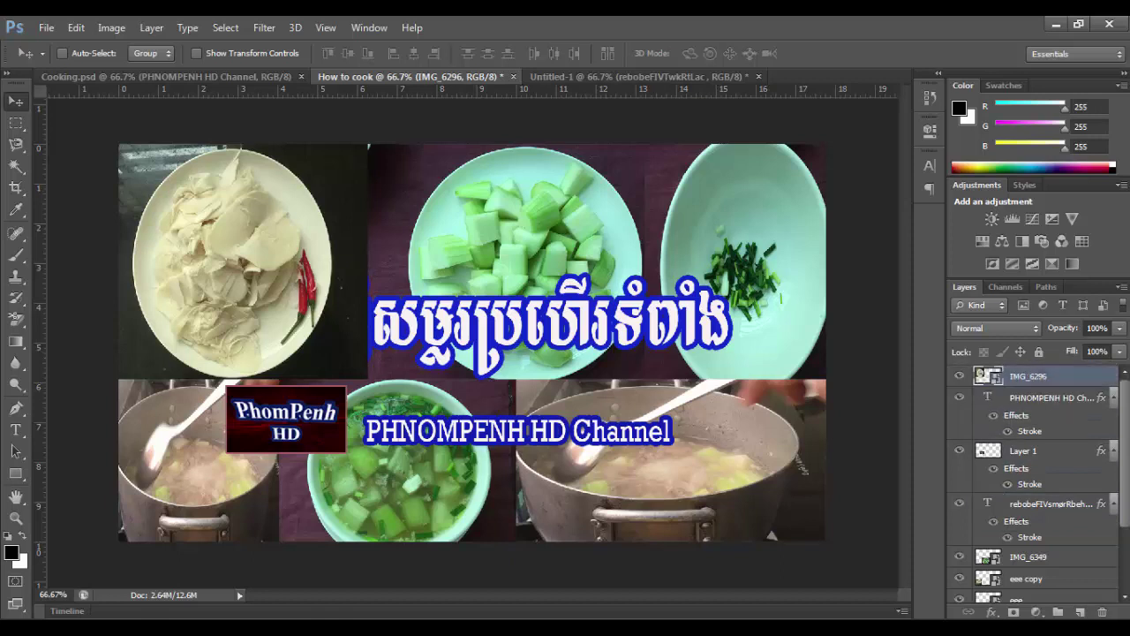
key(alt+bracketleft)
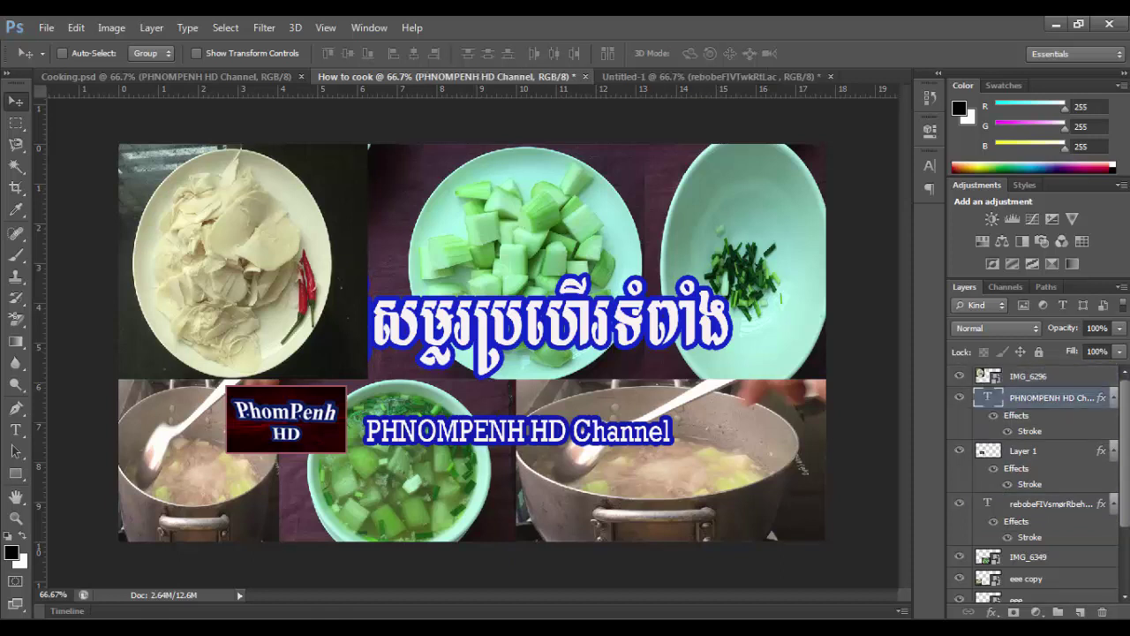
drag(1028, 376, 1029, 552)
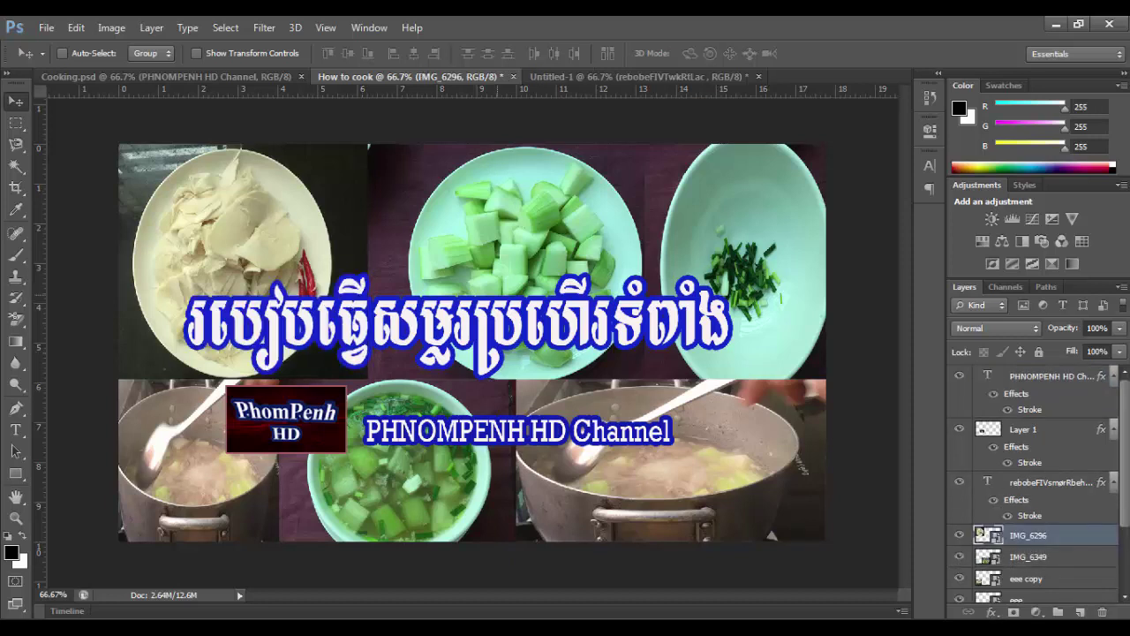
- Place the IMG_6302 leafy-greens photo, scaled down into the bottom-right tile
click(1055, 24)
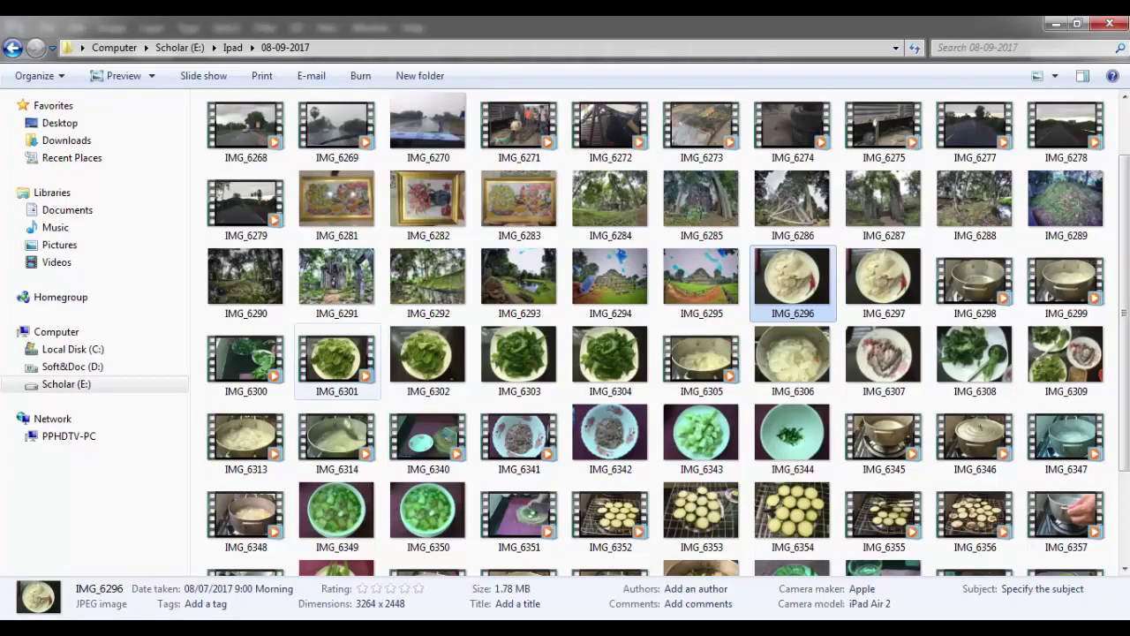
click(336, 357)
drag(428, 357, 408, 378)
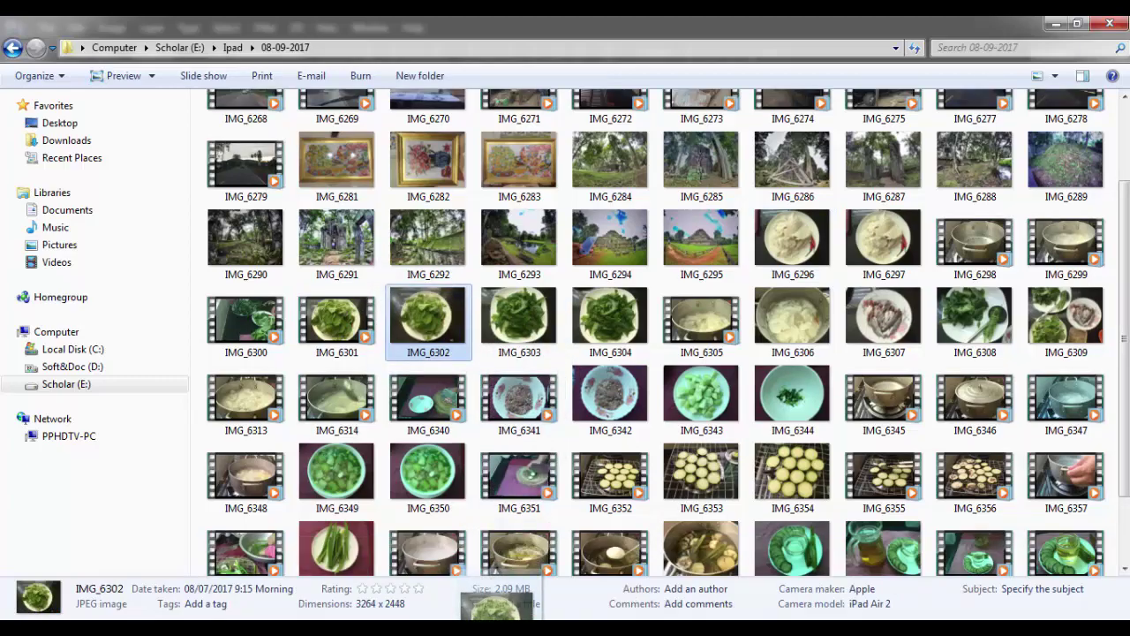
drag(409, 378, 771, 535)
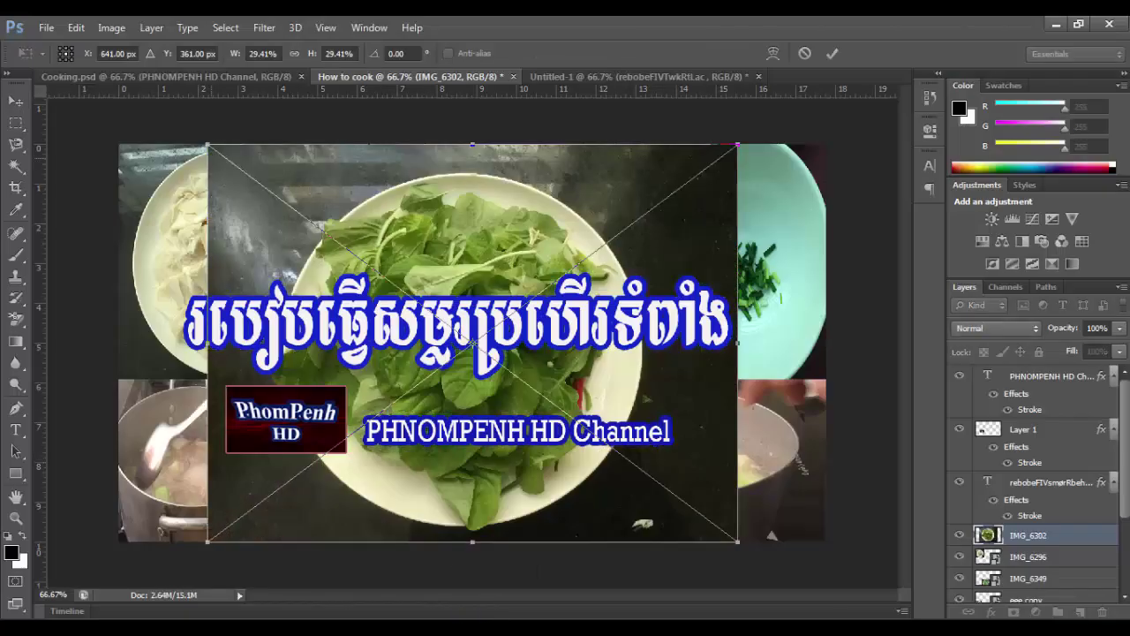
drag(208, 145, 483, 364)
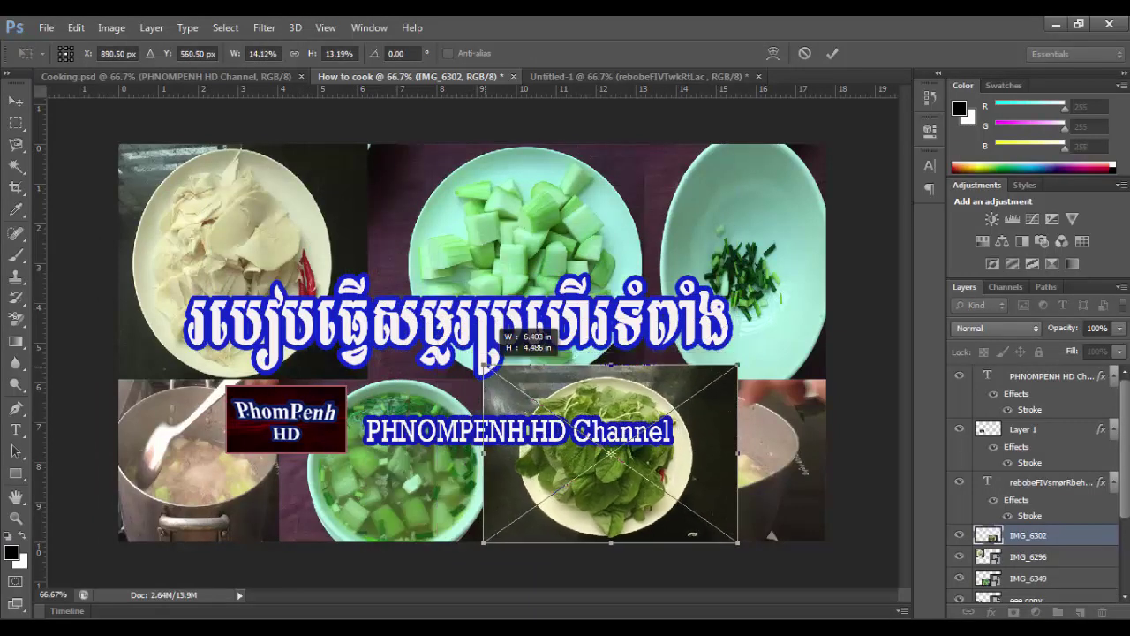
drag(600, 382, 708, 379)
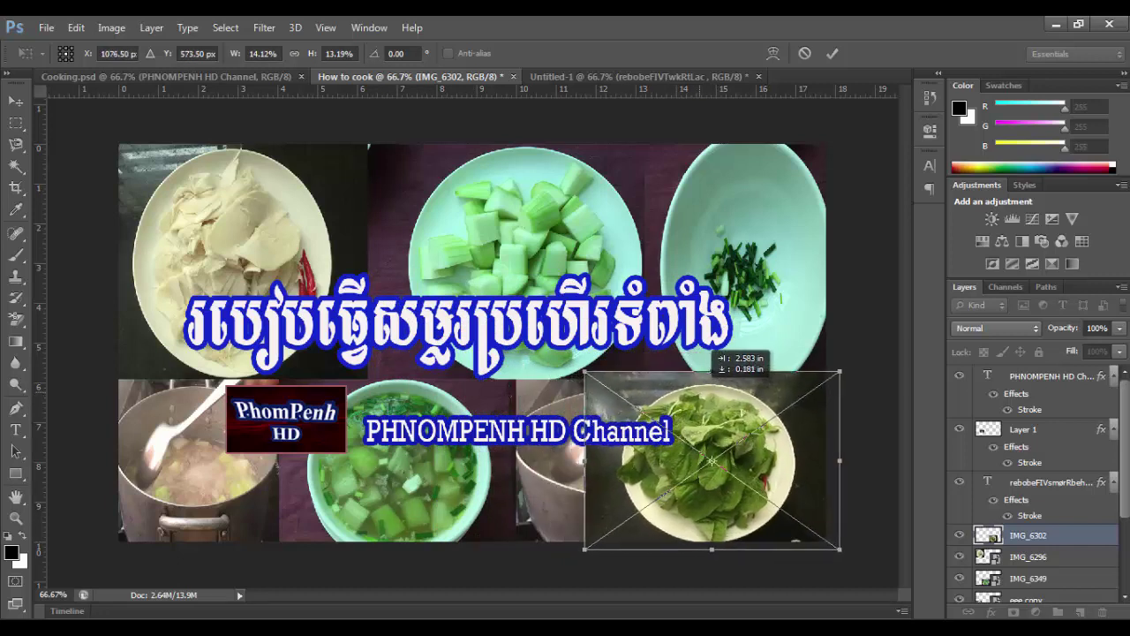
key(Return)
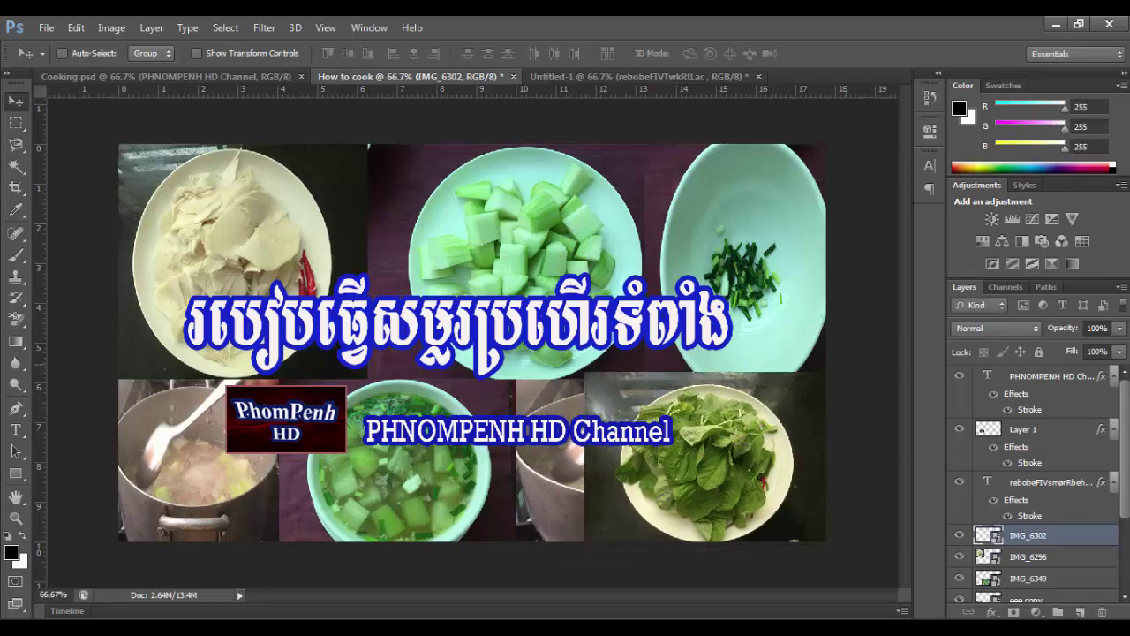
- Place the IMG_6304 dark-herbs photo, resized to fill the top-middle tile
key(alt+Tab)
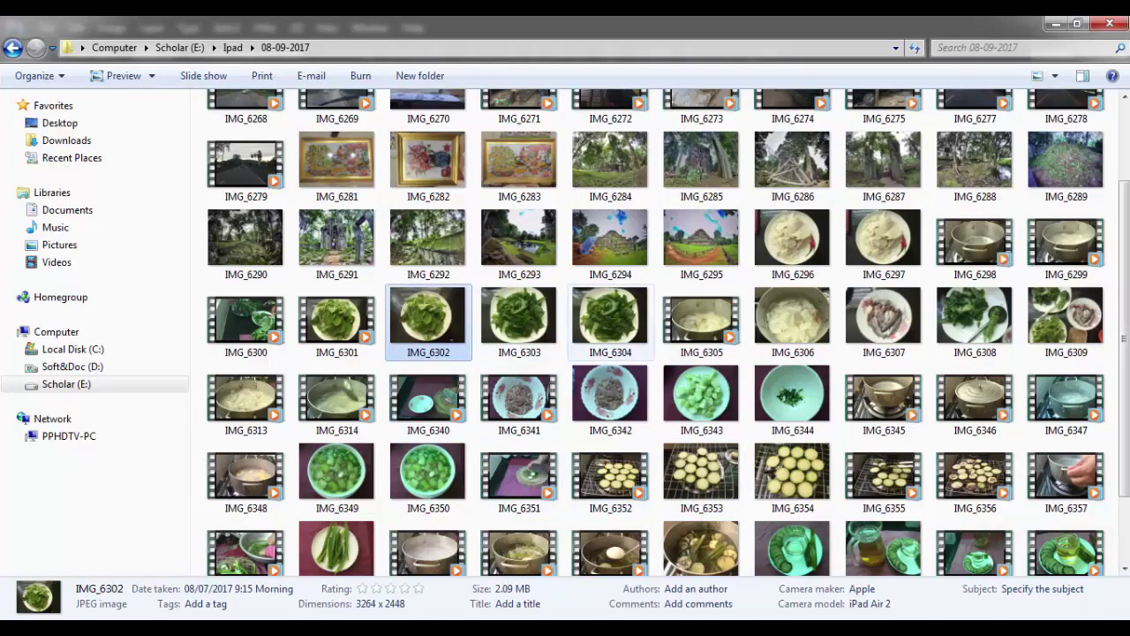
mouse_move(609, 322)
drag(609, 329, 477, 607)
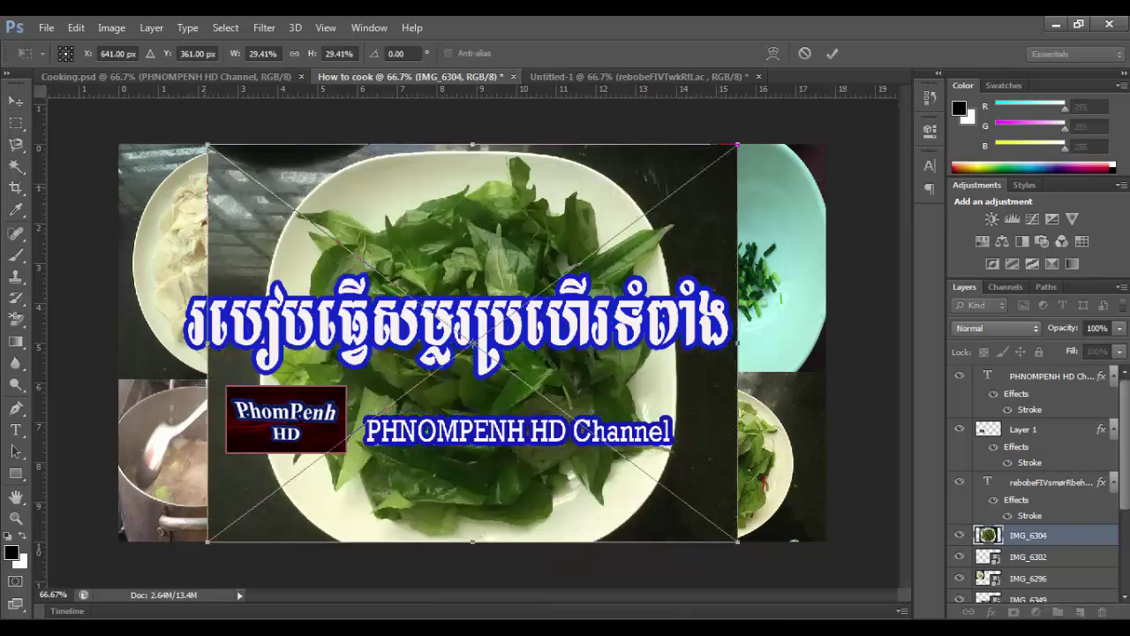
drag(208, 145, 416, 353)
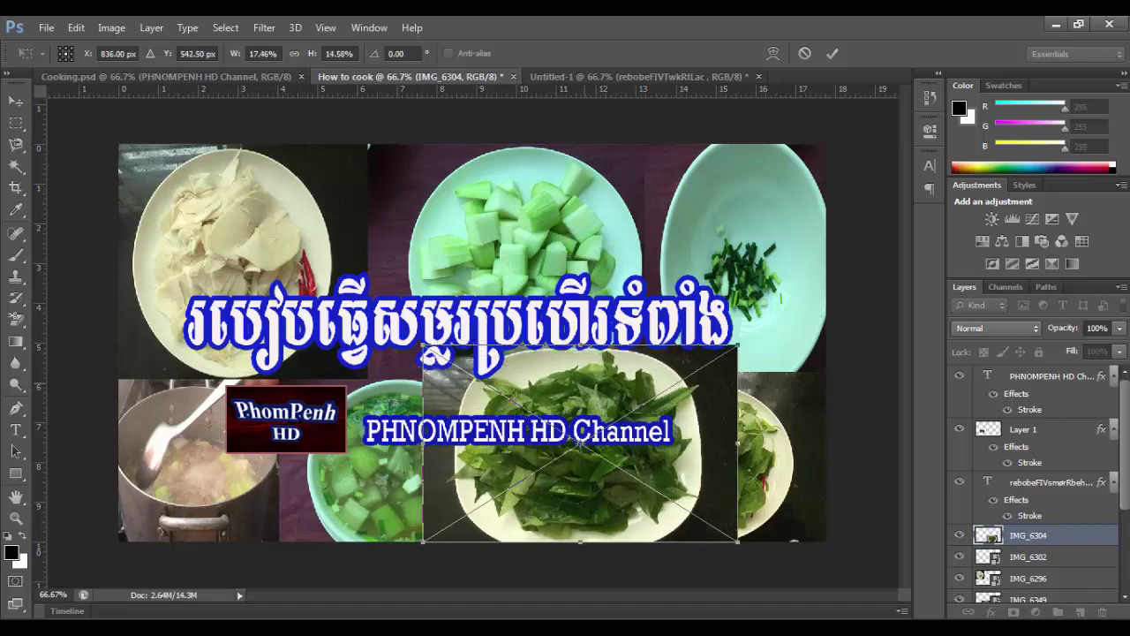
mouse_move(574, 383)
mouse_down()
mouse_move(473, 209)
mouse_move(507, 135)
mouse_move(518, 137)
mouse_up()
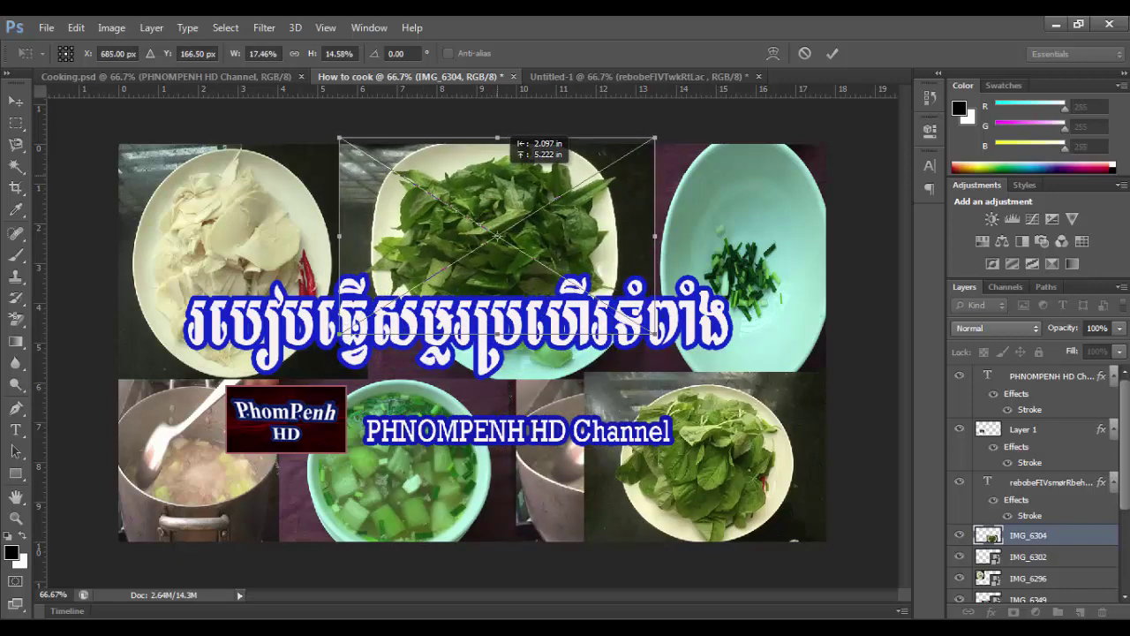
drag(654, 334, 677, 378)
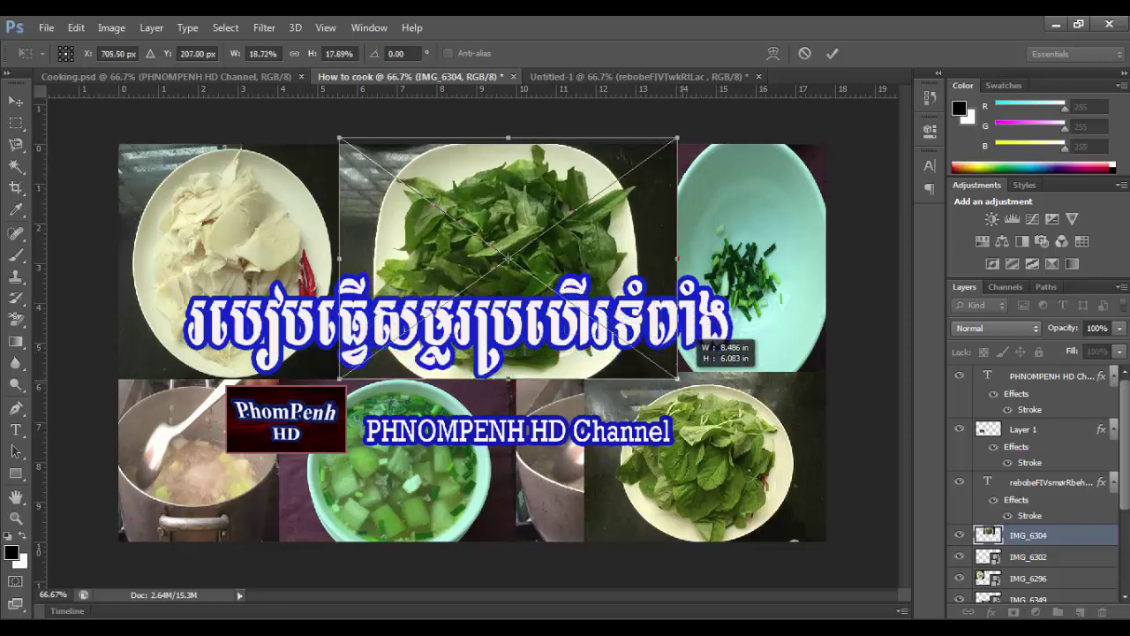
drag(677, 378, 678, 378)
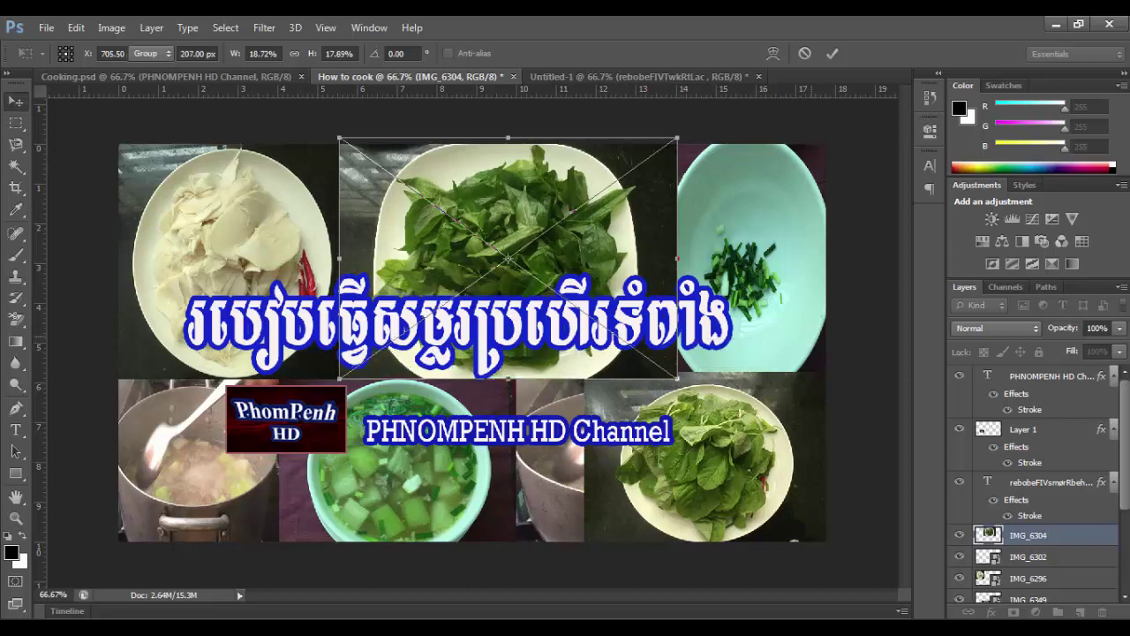
key(Return)
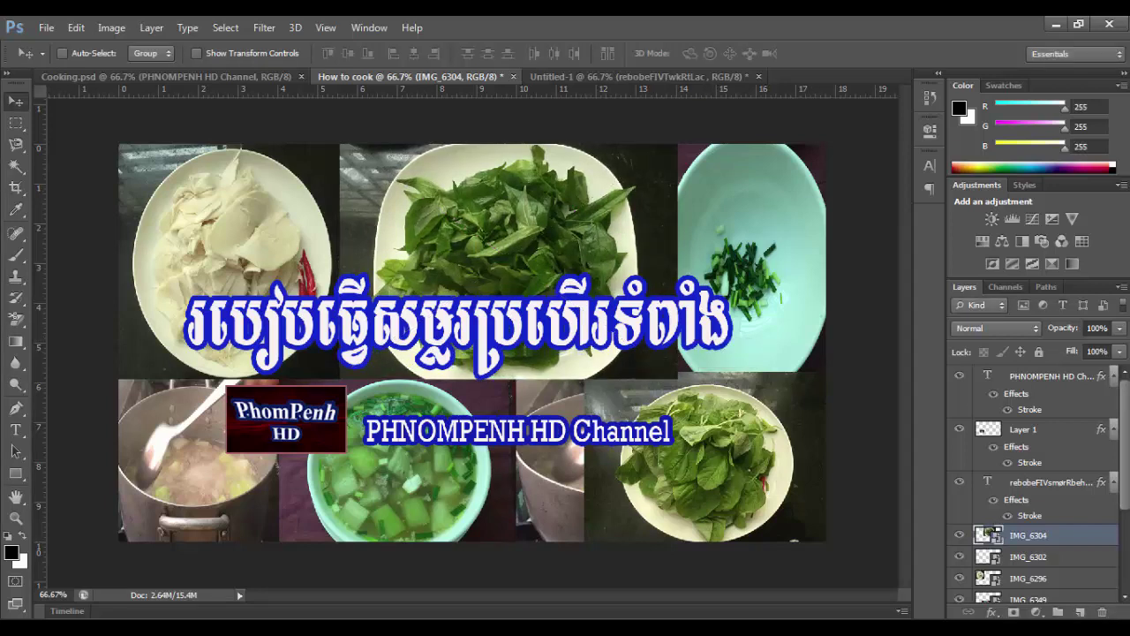
key(alt+Tab)
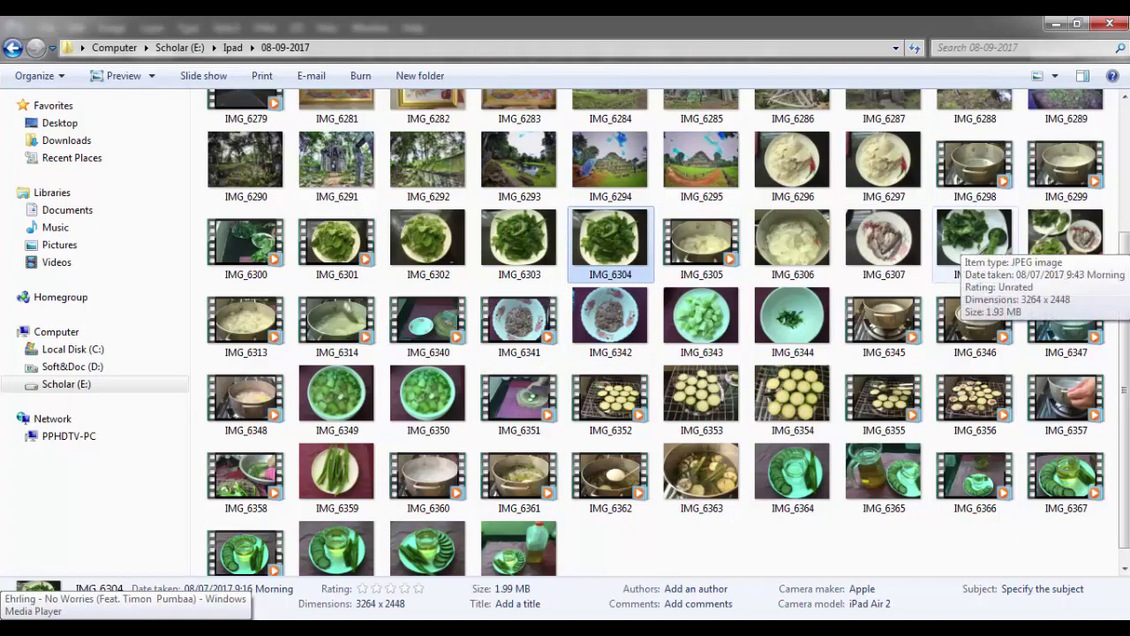
- Fit IMG_6308 into the top-right block and layer it beneath IMG_6304
mouse_move(971, 234)
mouse_down()
mouse_move(543, 538)
mouse_move(477, 618)
mouse_move(474, 343)
mouse_up()
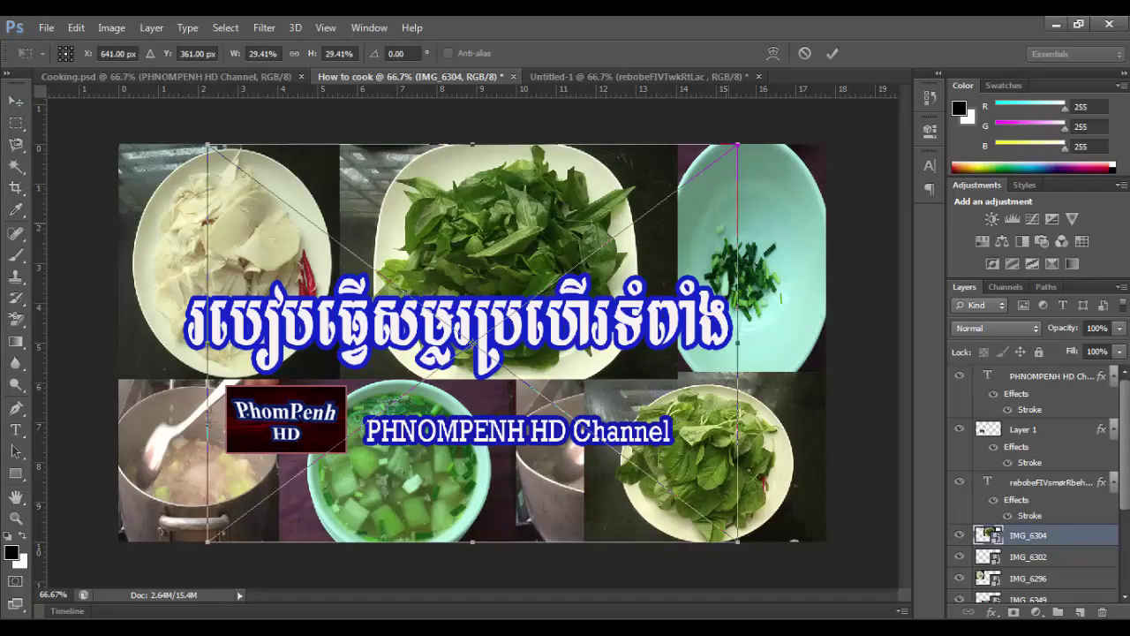
drag(208, 144, 438, 344)
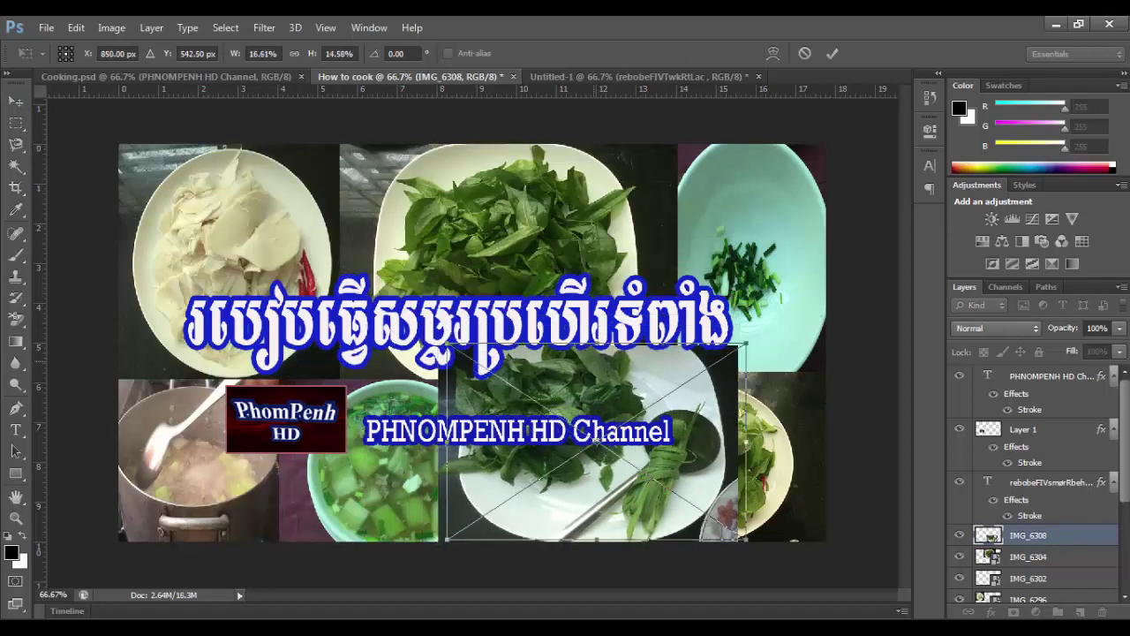
drag(598, 358, 686, 158)
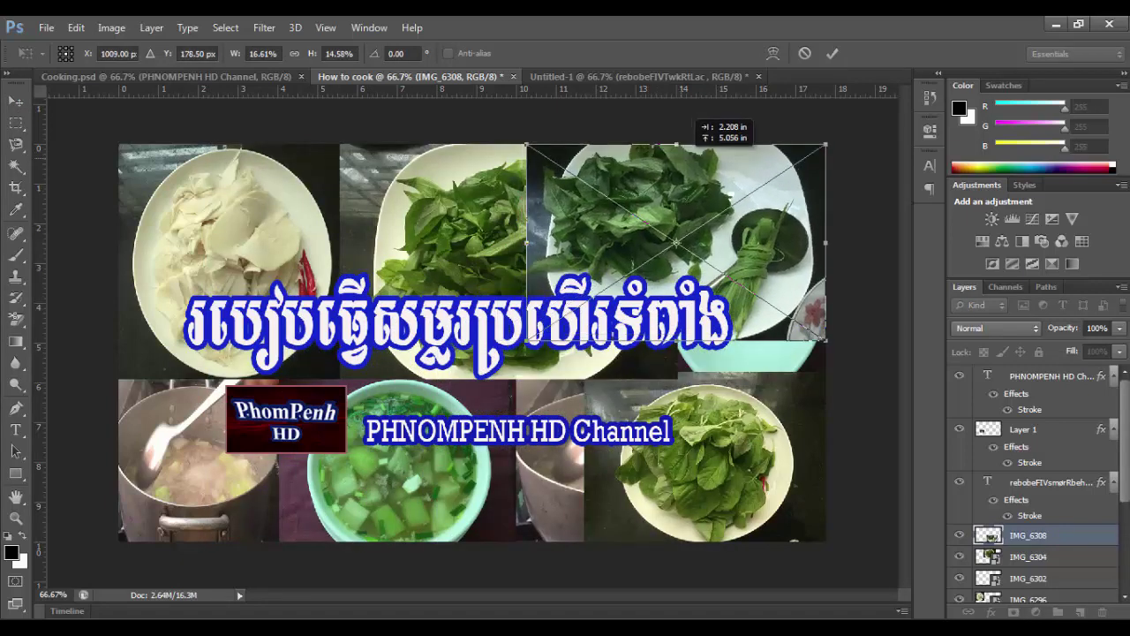
drag(822, 334, 839, 378)
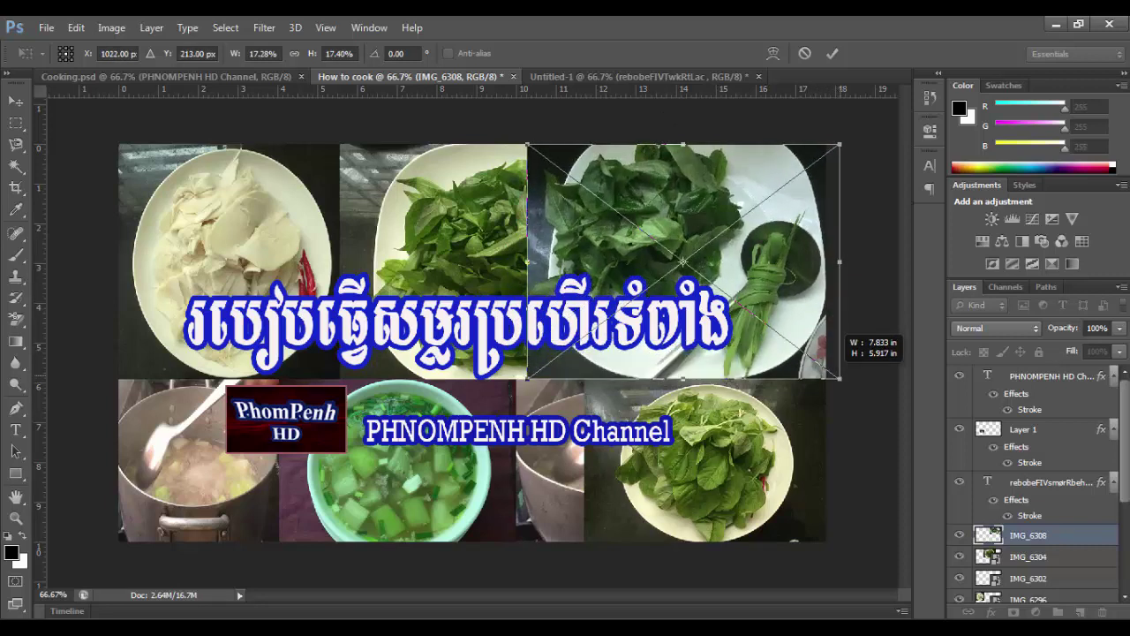
drag(601, 258, 593, 259)
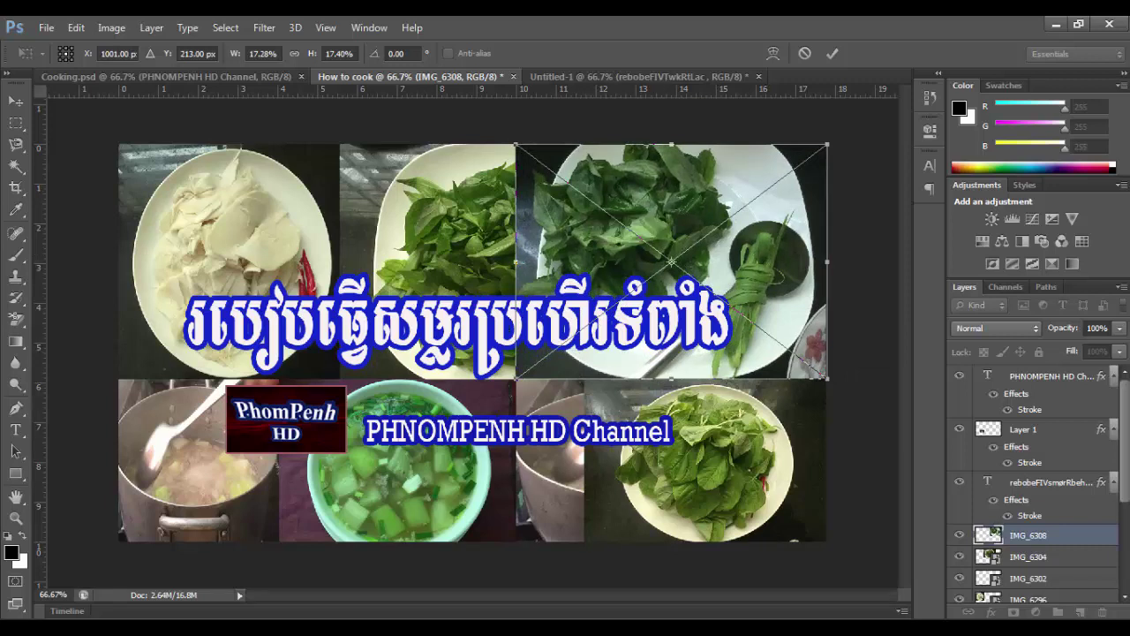
key(Return)
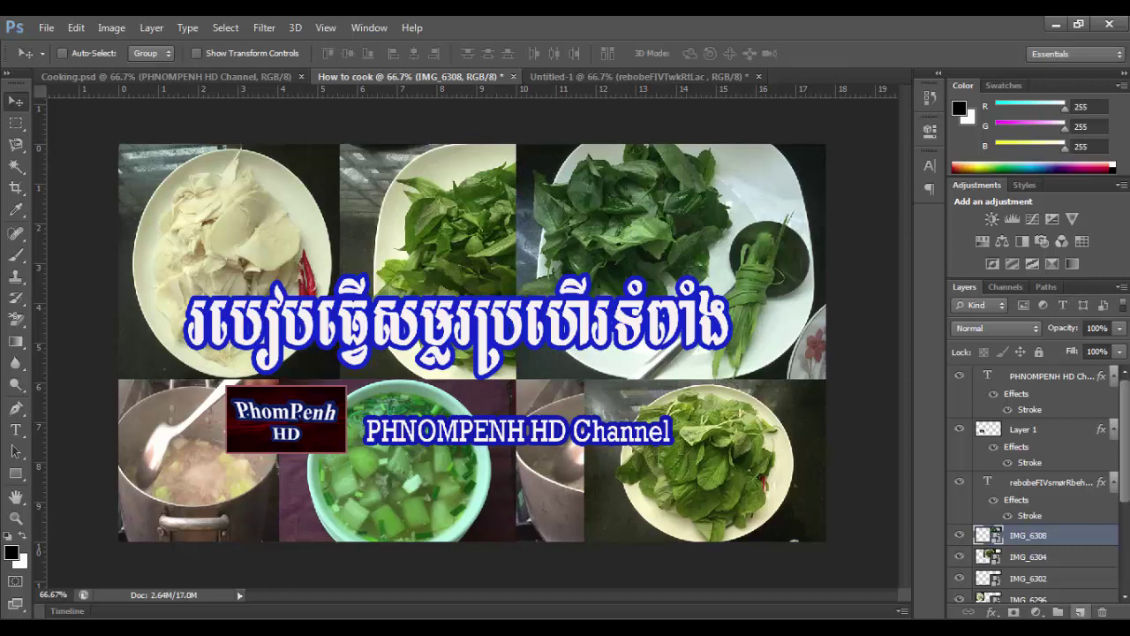
drag(989, 535, 989, 558)
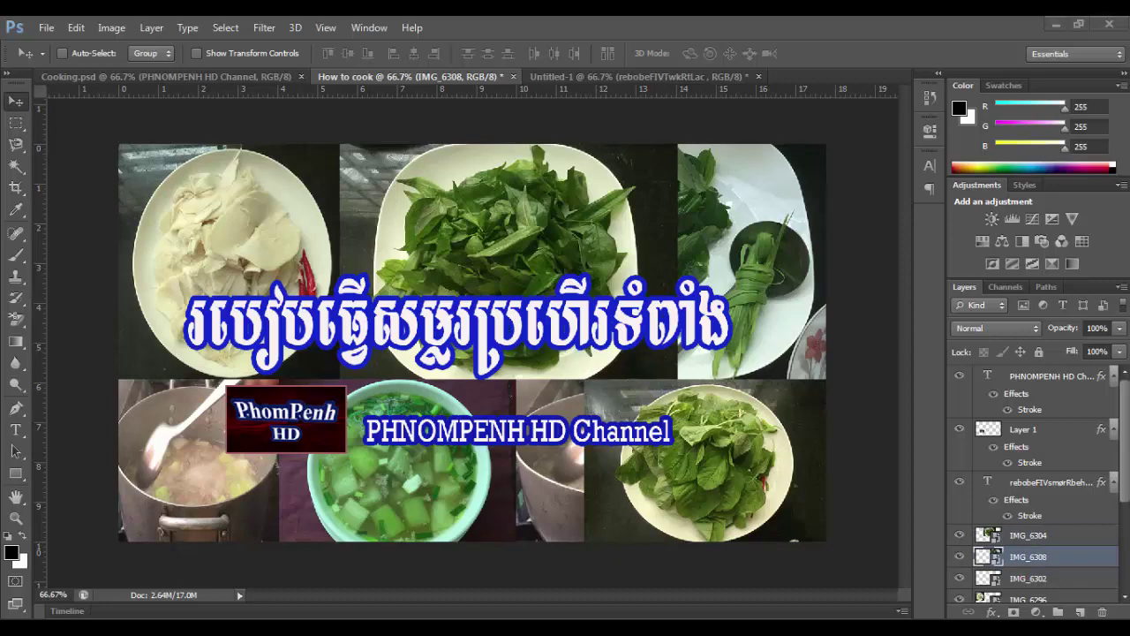
click(1056, 25)
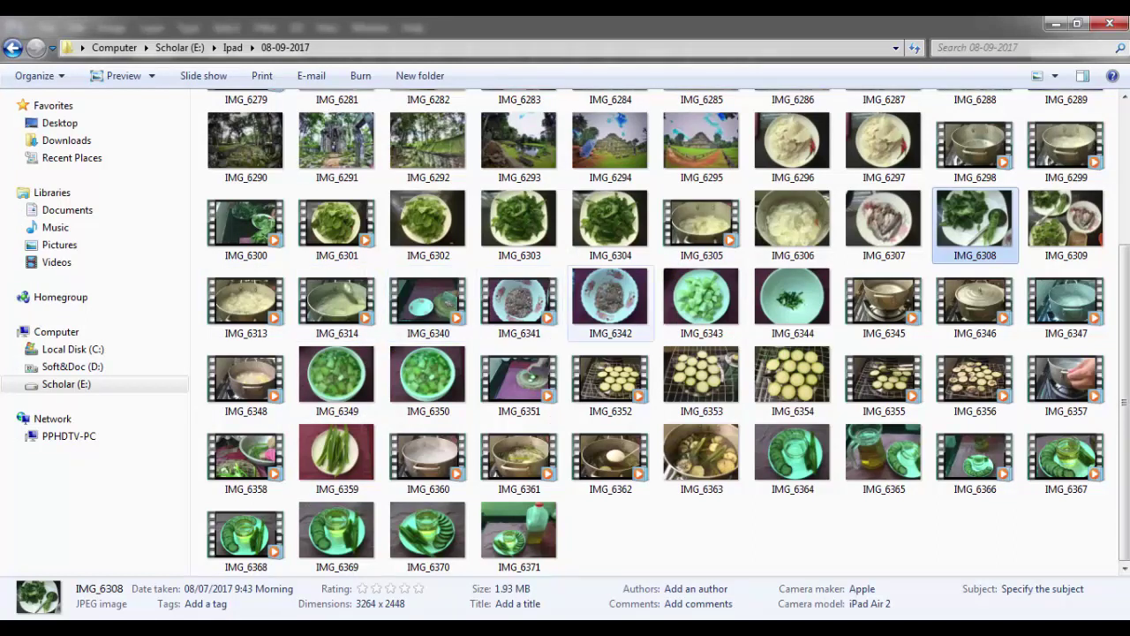
- Place the IMG_6307 raw-fish photo in the lower-left tile, leaving it unrotated
click(883, 221)
drag(883, 221, 518, 590)
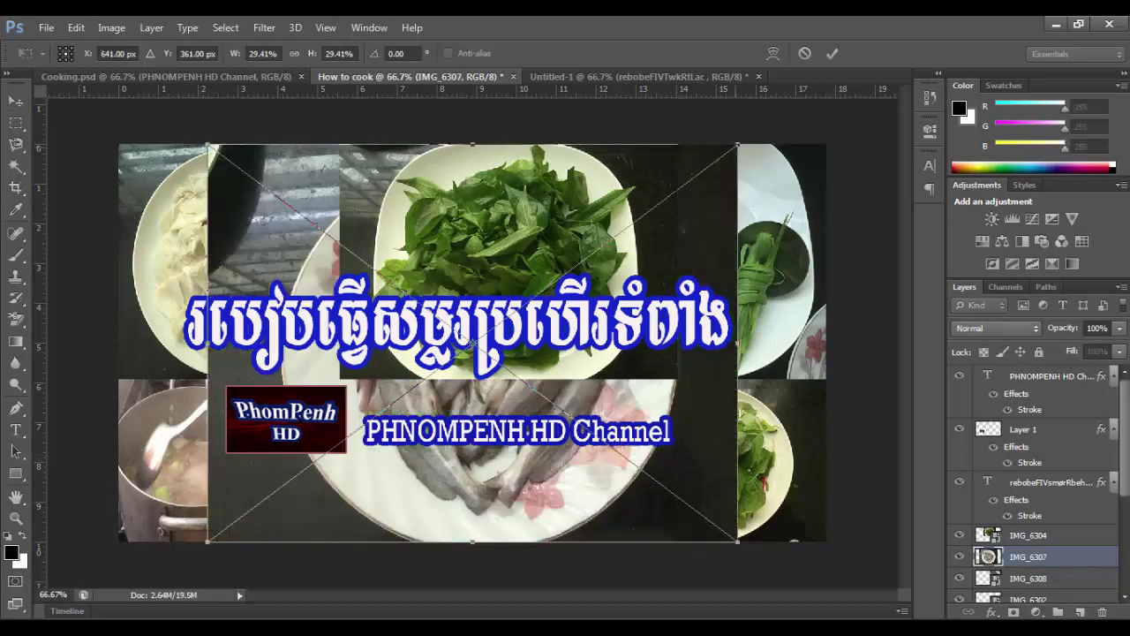
drag(738, 145, 518, 335)
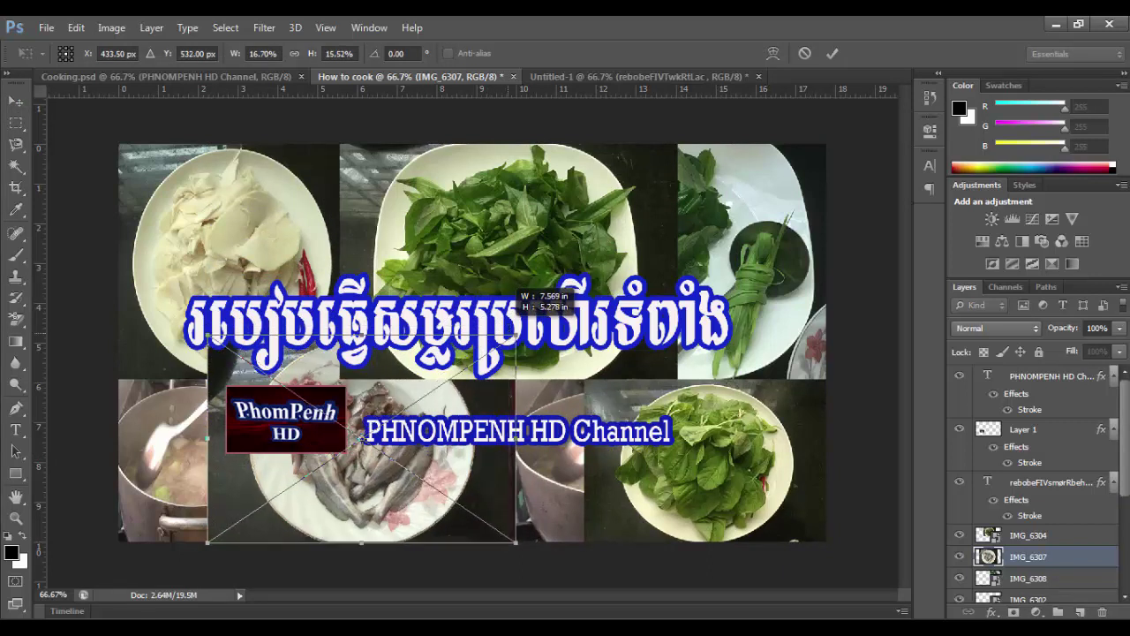
drag(517, 335, 366, 376)
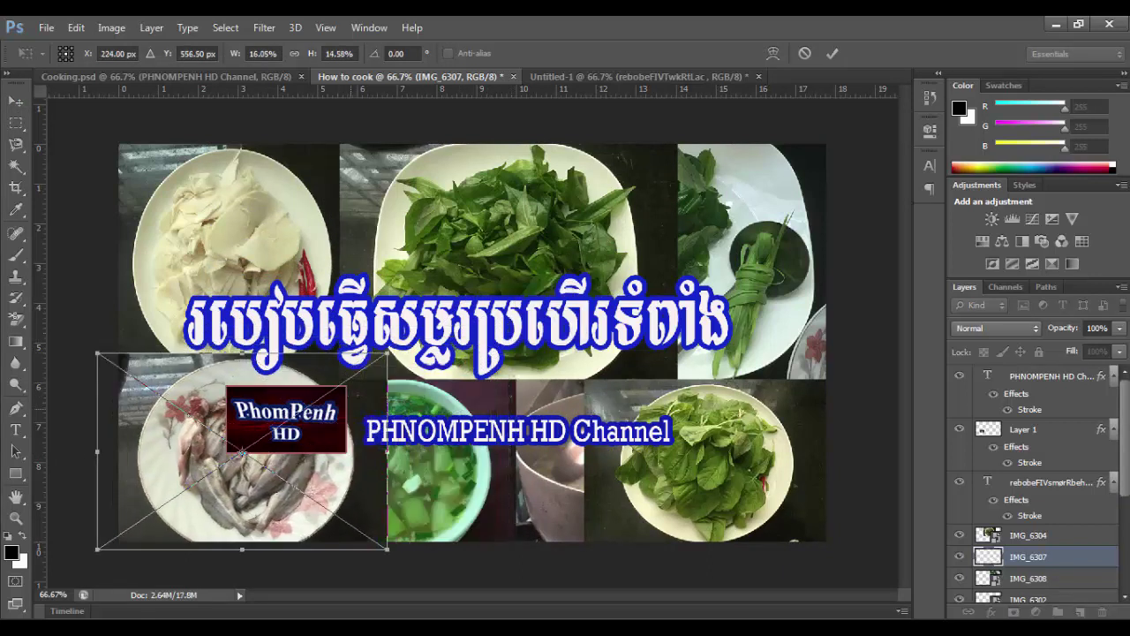
right_click(334, 157)
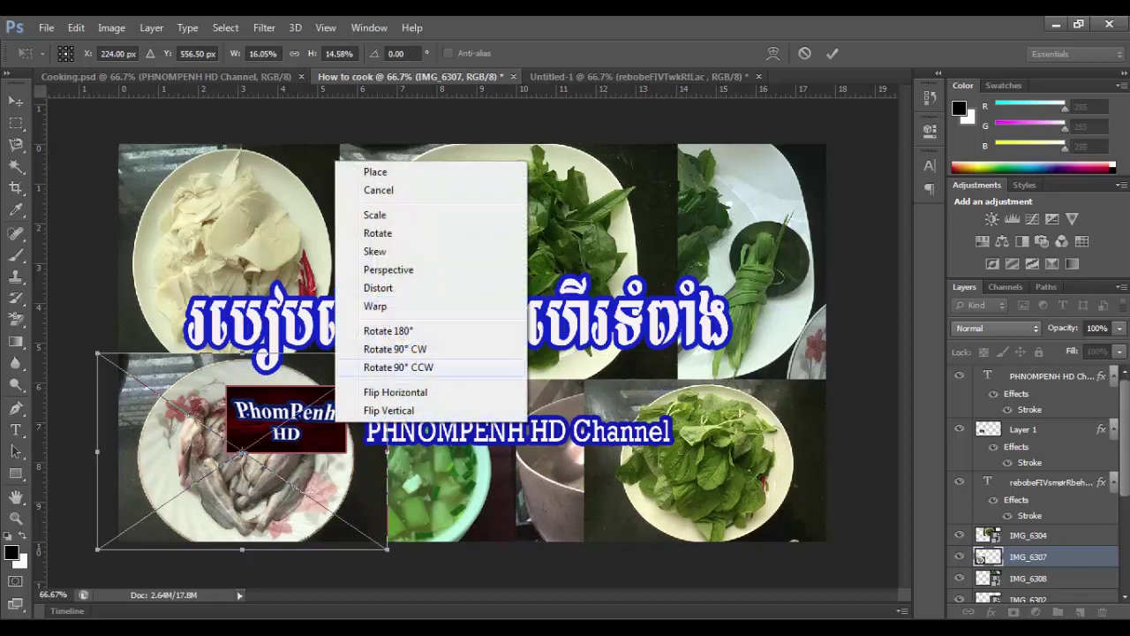
click(415, 364)
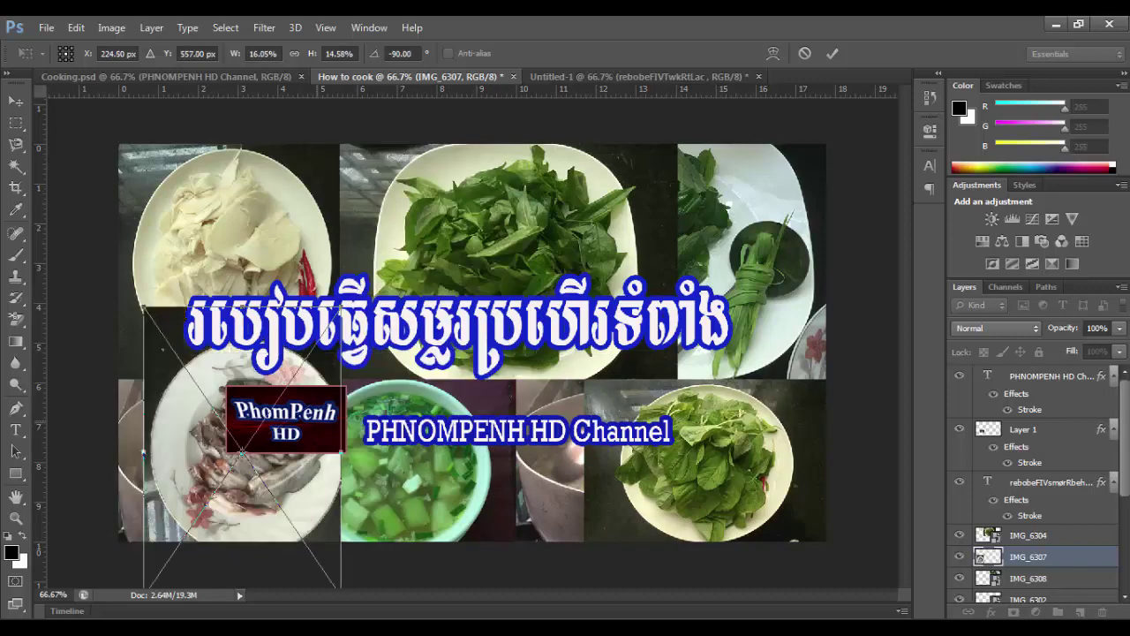
key(ctrl+z)
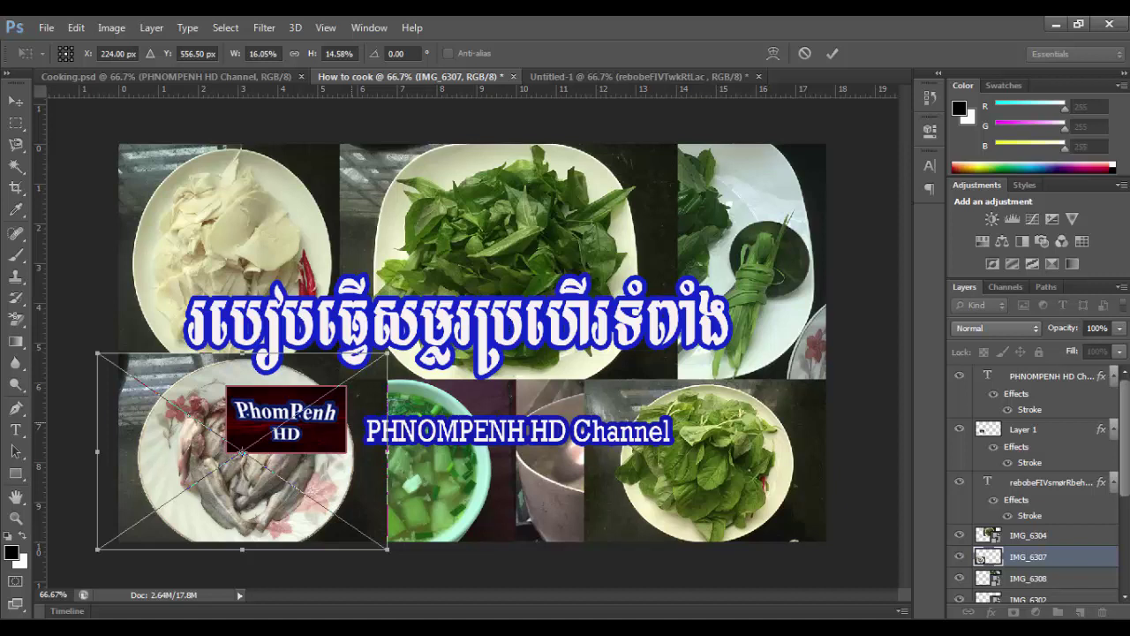
key(Return)
- Move the PhomPenh HD logo (Layer 1) up to the top of the collage
right_click(326, 422)
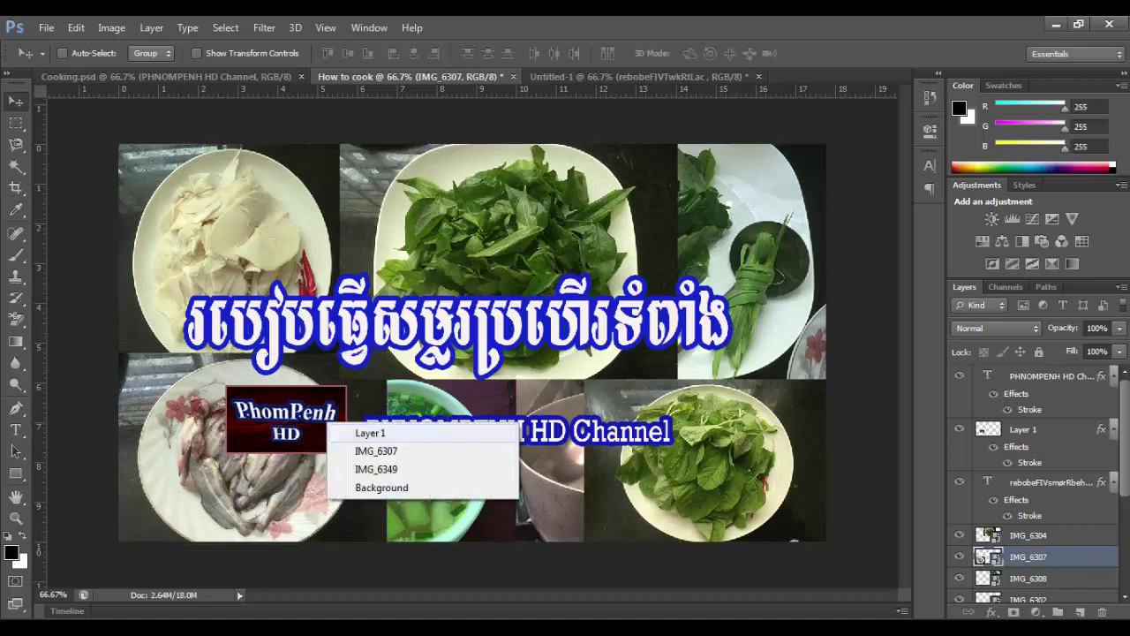
click(349, 425)
mouse_move(322, 410)
mouse_down()
mouse_move(461, 484)
mouse_move(374, 181)
mouse_up()
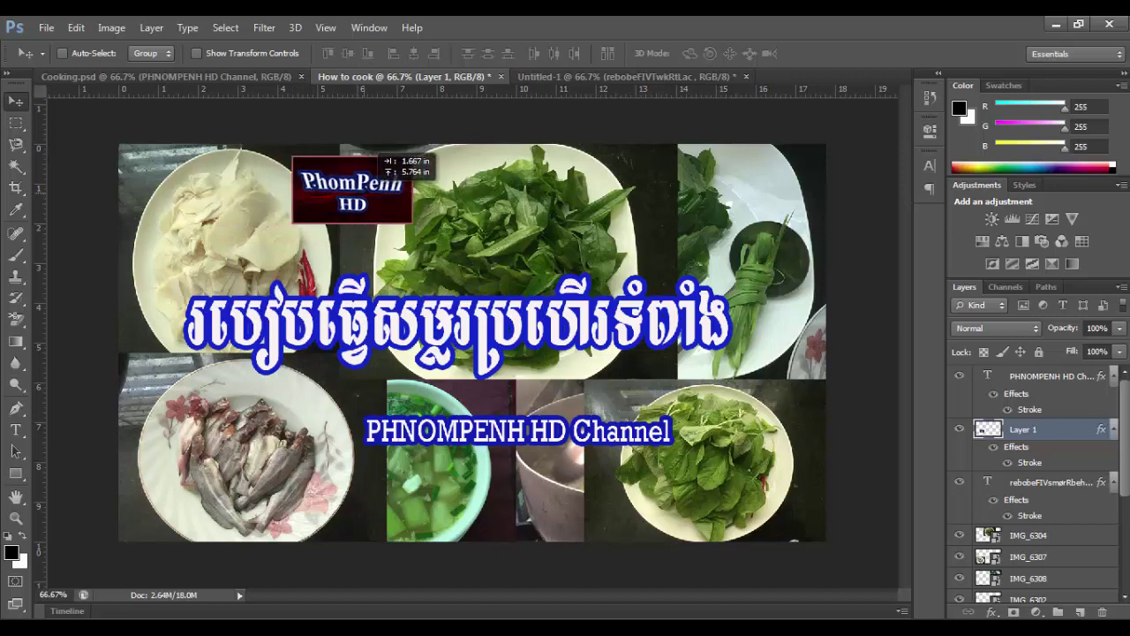
drag(373, 181, 387, 197)
- Shift the PHNOMPENH HD Channel text up-right, then bring in the IMG_6306 pot photo
right_click(522, 430)
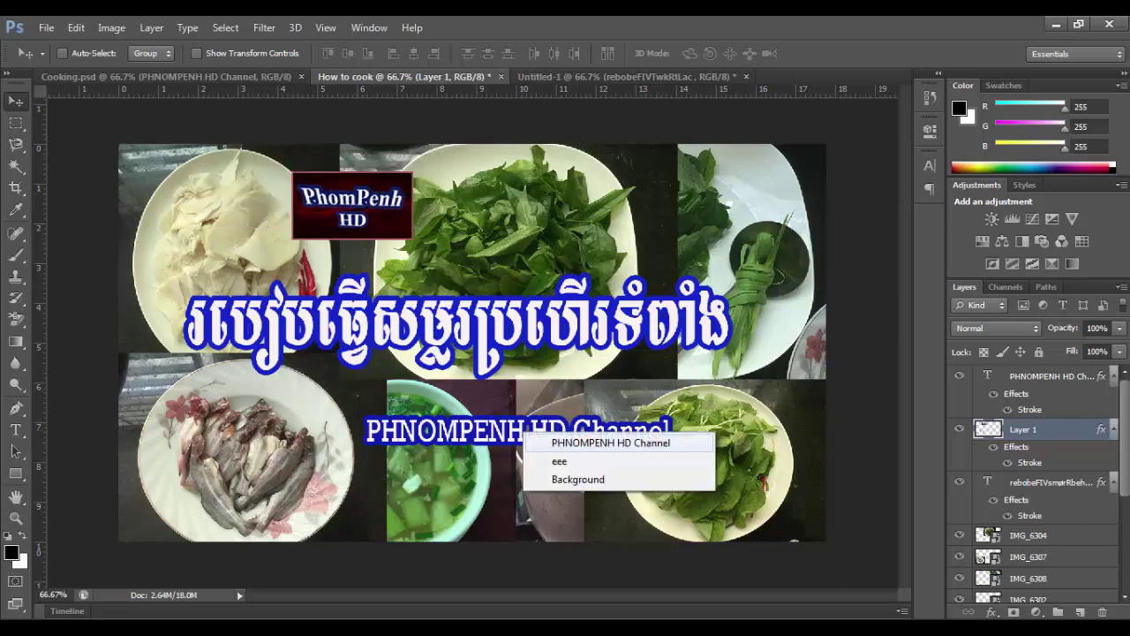
click(547, 443)
mouse_move(526, 433)
mouse_down()
mouse_move(705, 386)
mouse_move(656, 383)
mouse_up()
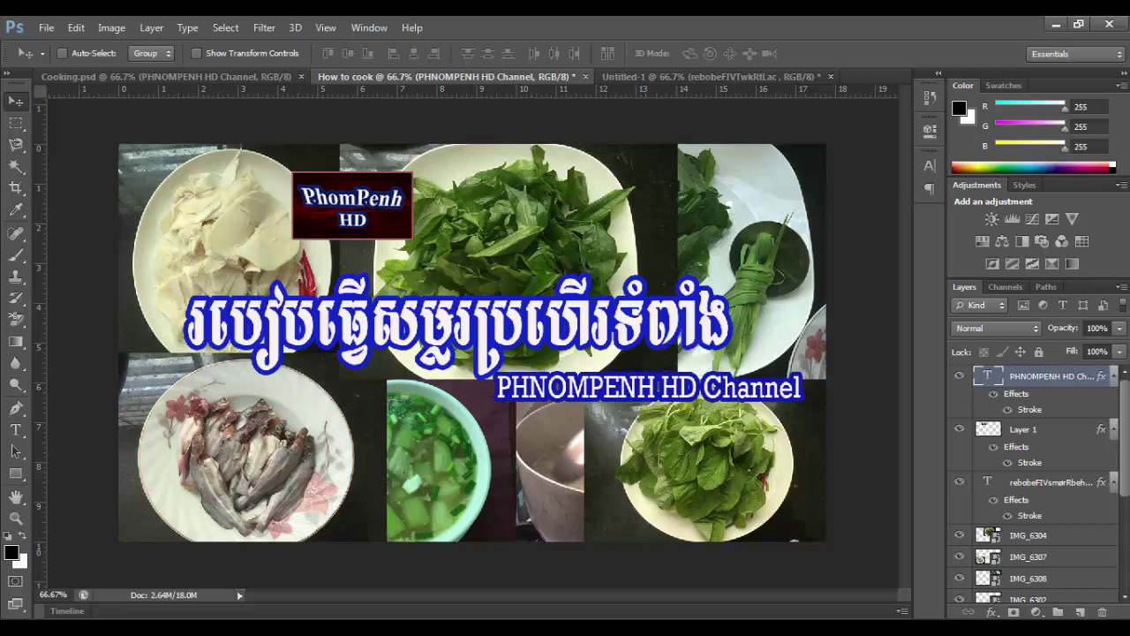
key(alt+Tab)
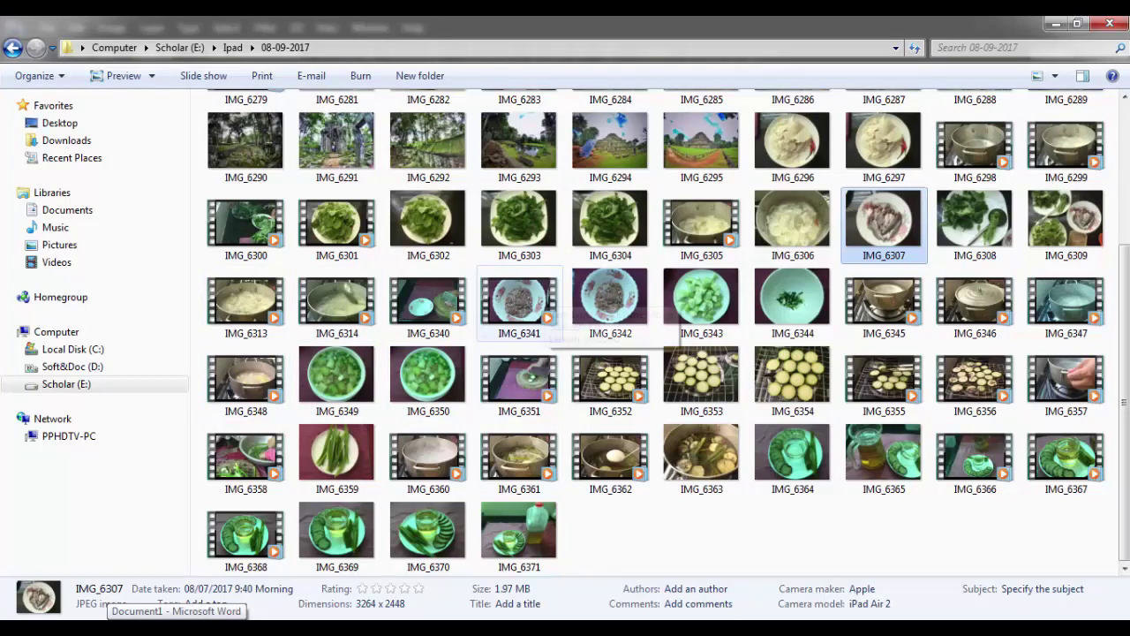
drag(791, 221, 503, 618)
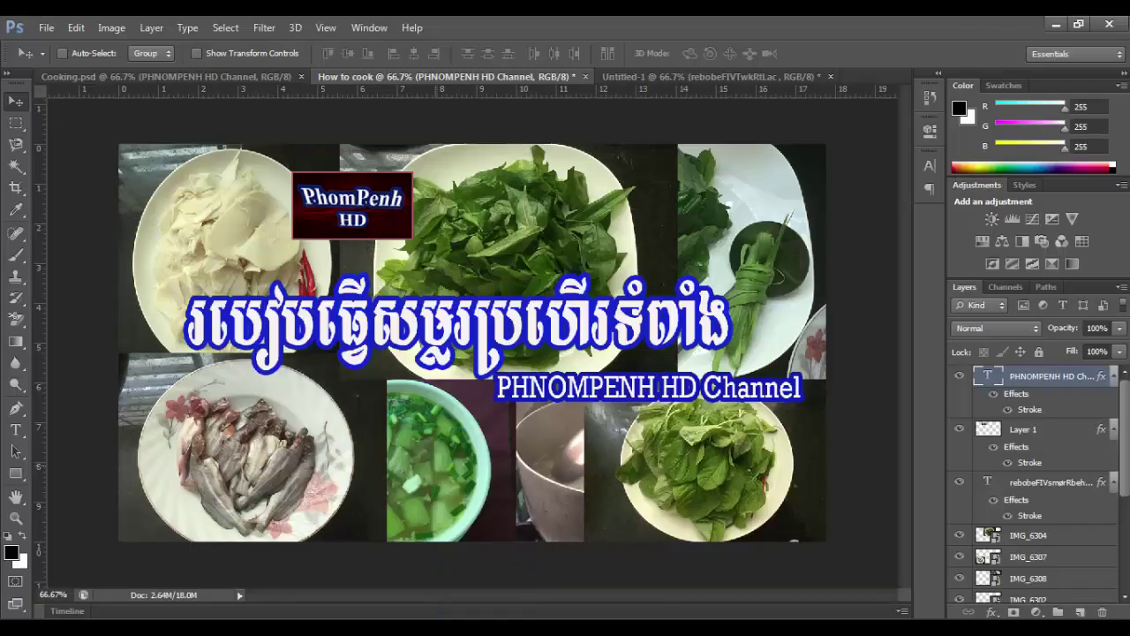
- Scale and position the IMG_6306 pot photo to fill the bottom-middle tile
drag(503, 618, 473, 343)
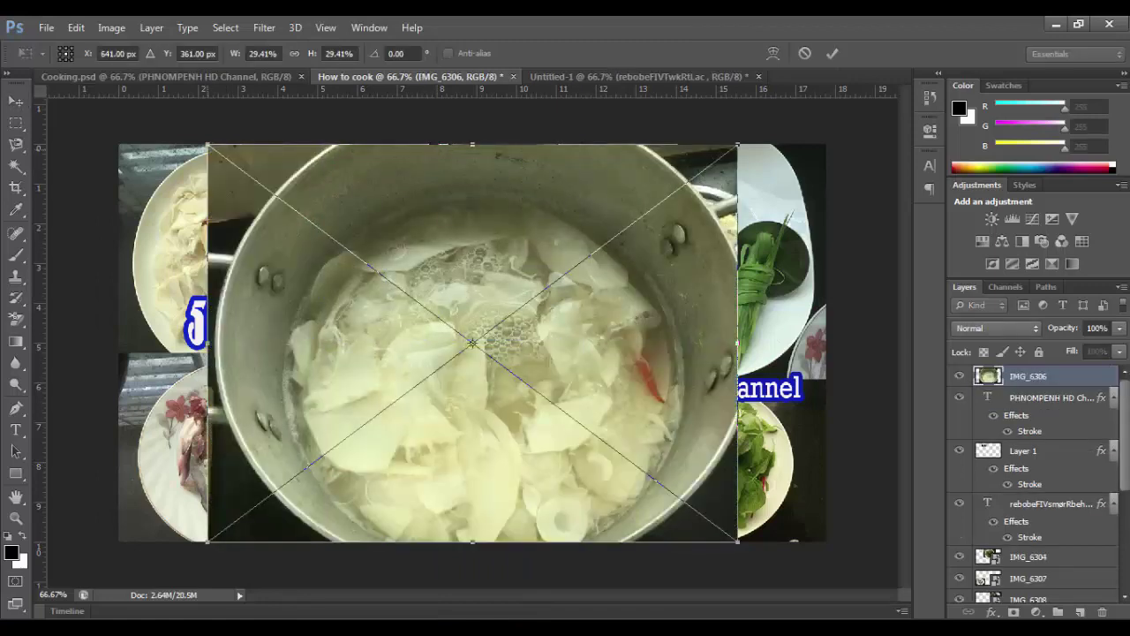
drag(205, 141, 339, 344)
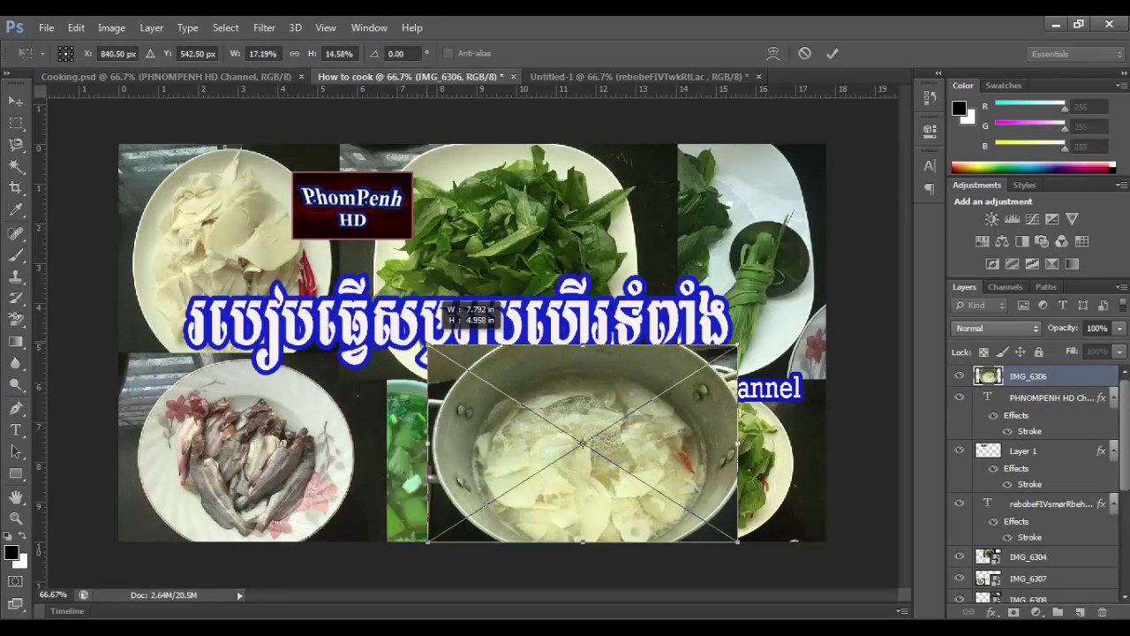
drag(600, 371, 514, 371)
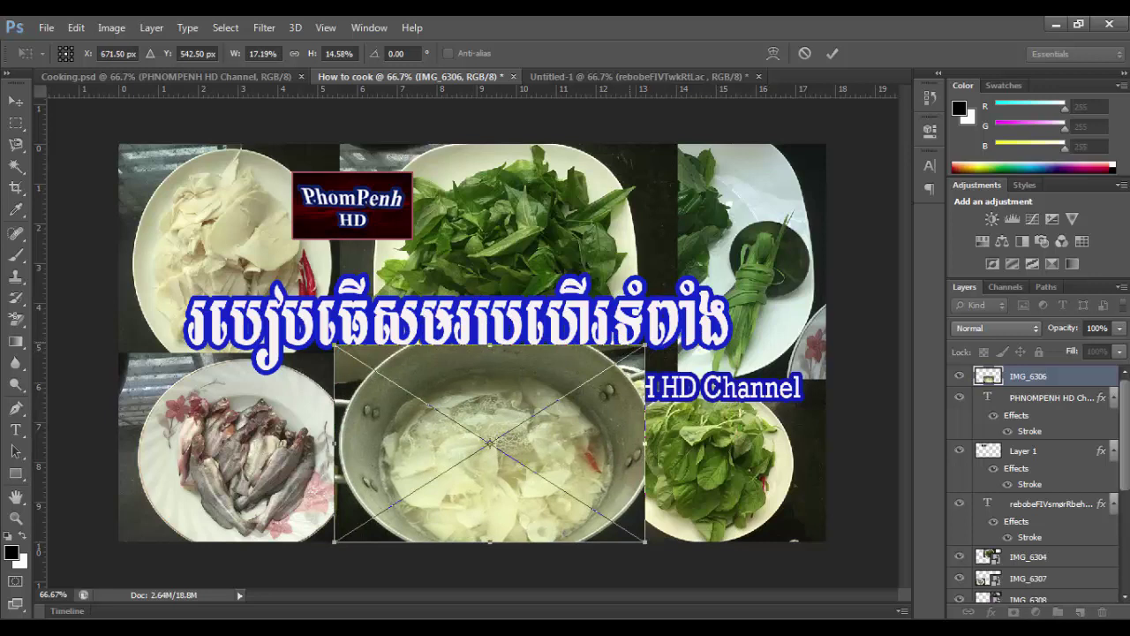
drag(646, 345, 575, 370)
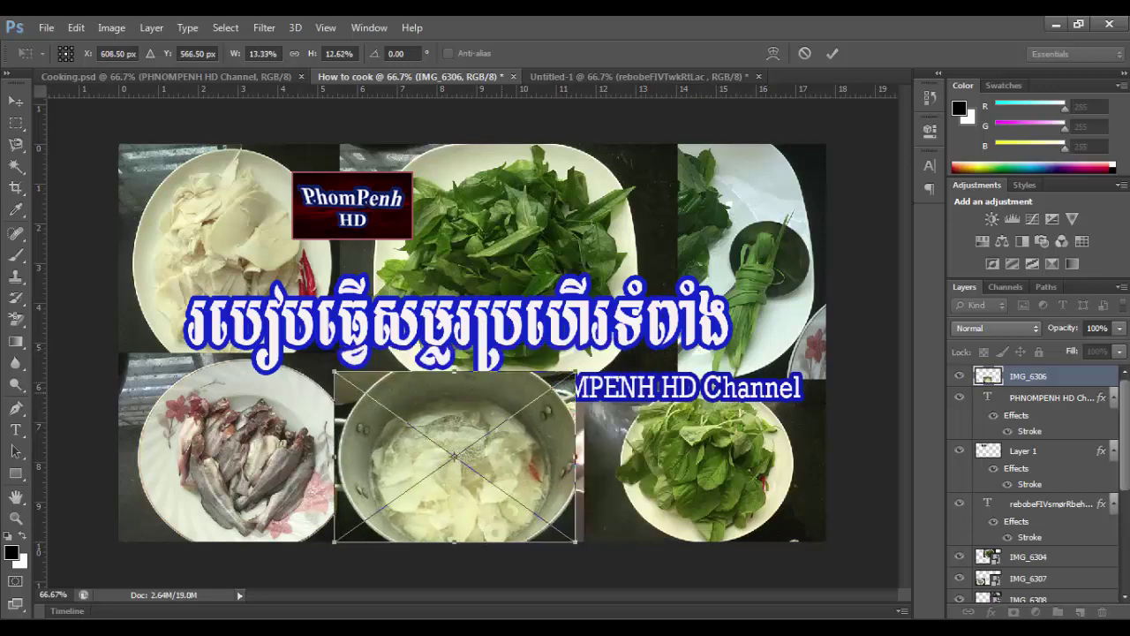
drag(334, 371, 353, 371)
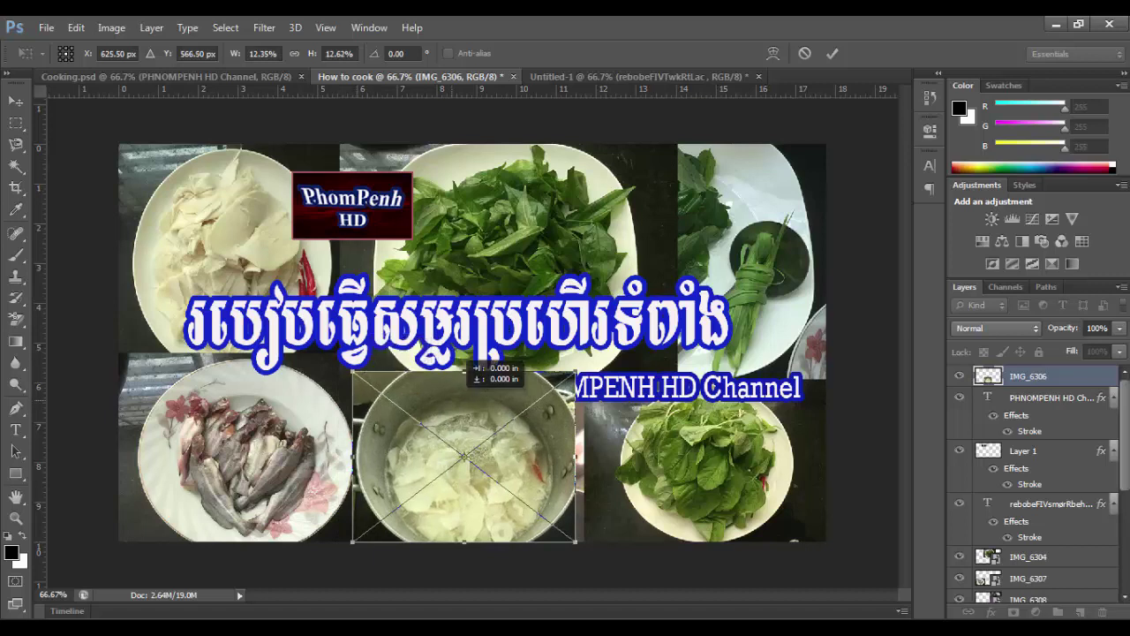
drag(459, 380, 468, 374)
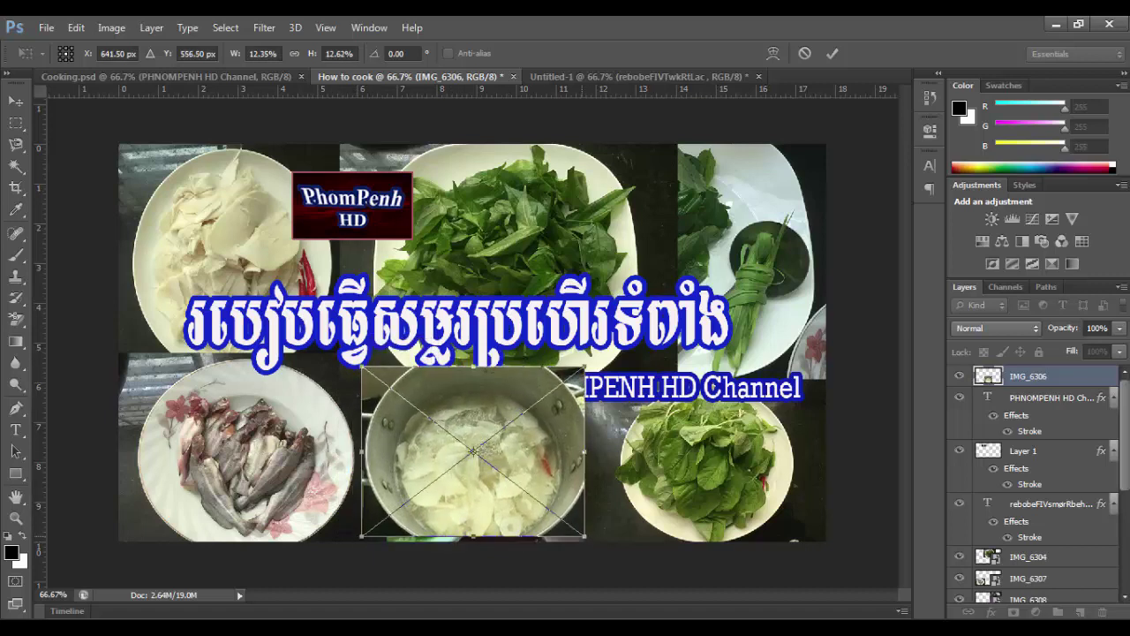
drag(585, 535, 598, 551)
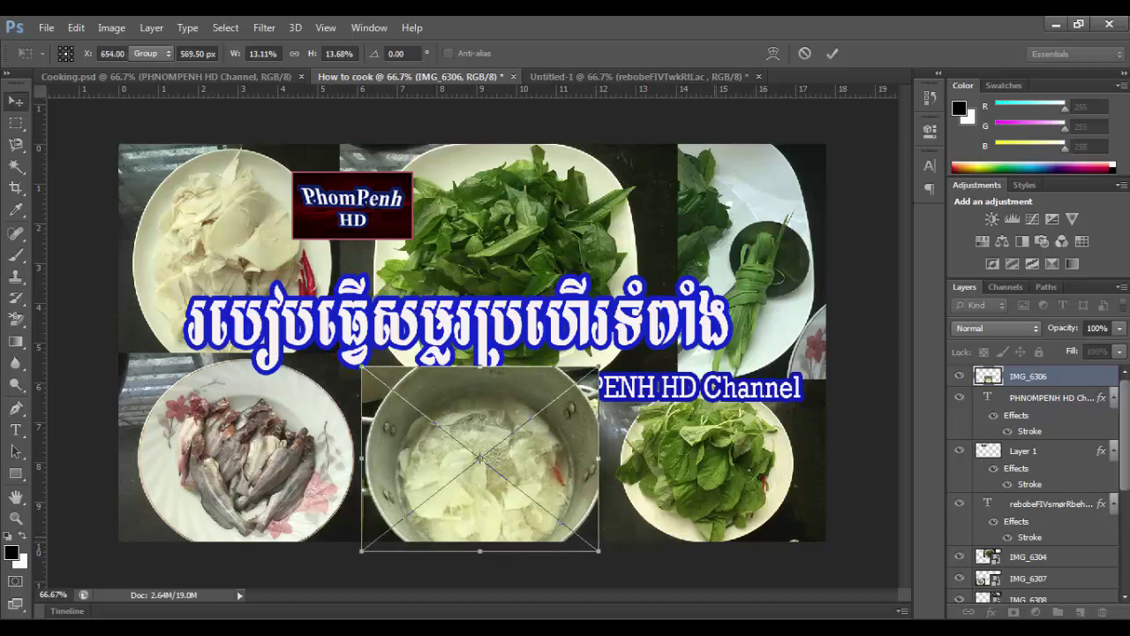
key(Return)
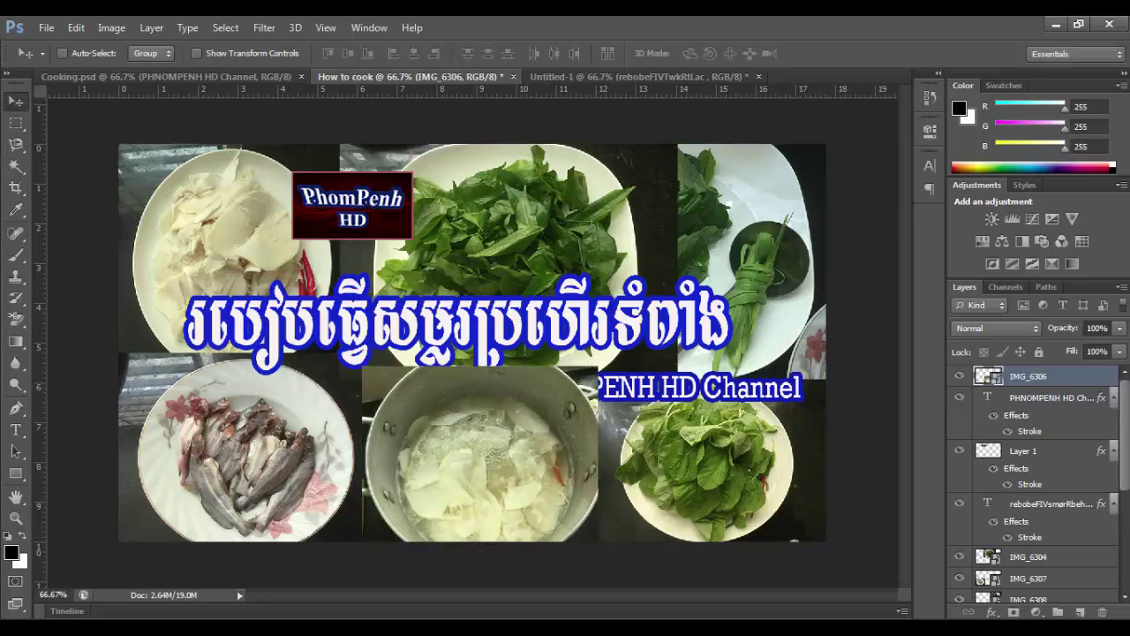
- Layer IMG_6306 beneath IMG_6304 and lower the PHNOMPENH HD Channel text to the right
drag(989, 376, 987, 569)
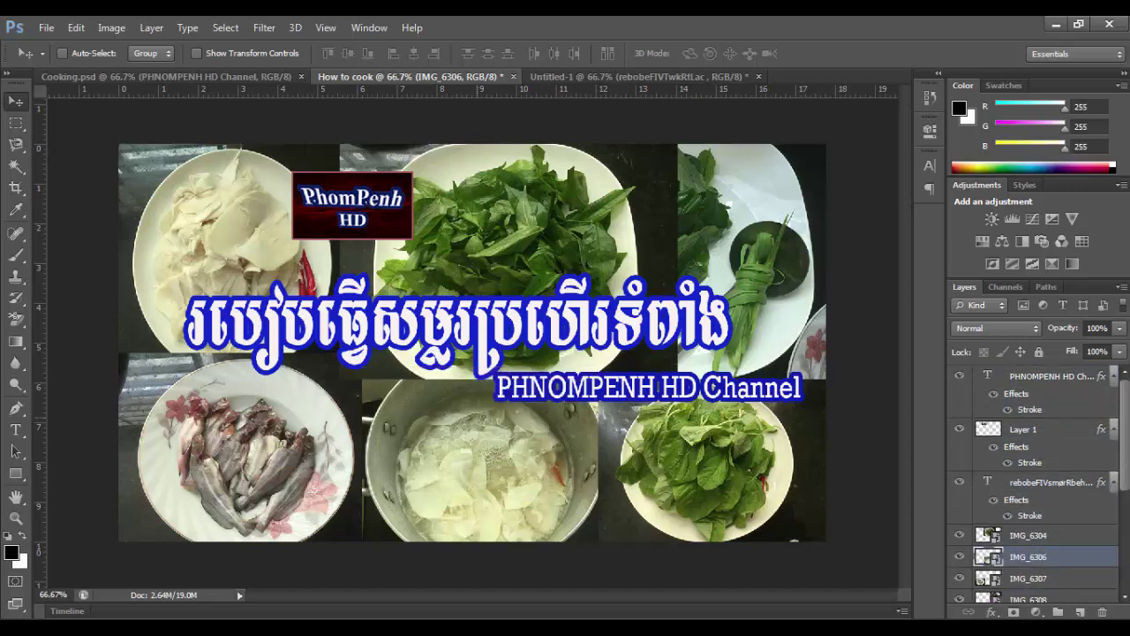
right_click(620, 381)
click(671, 389)
drag(639, 351, 651, 385)
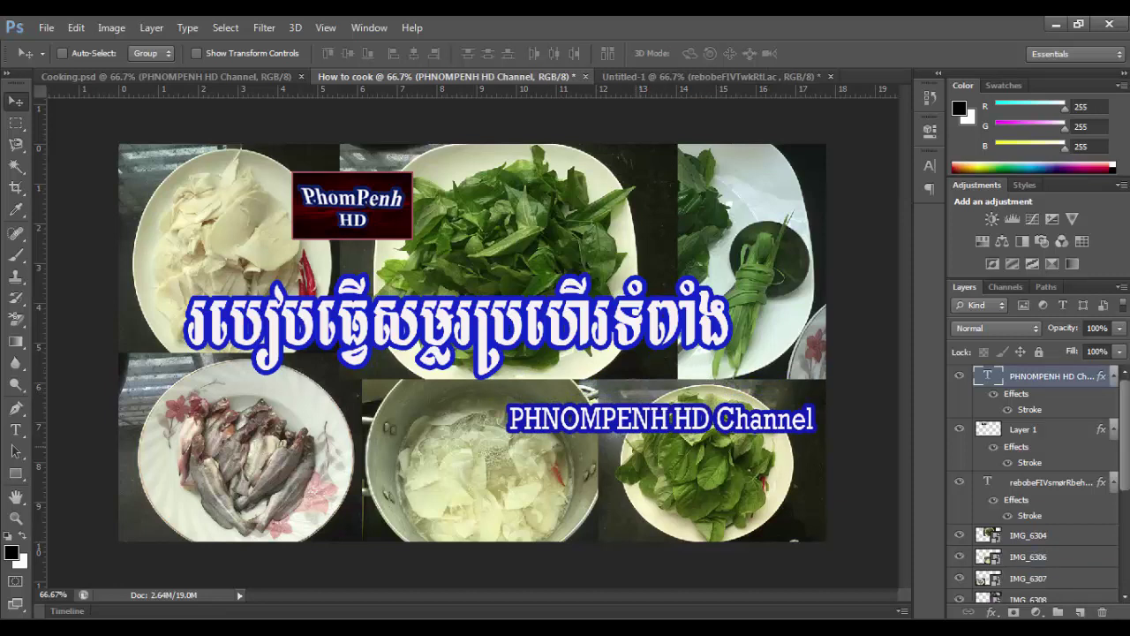
- Save the collage as JPEG How to cook3 at Quality 12 Maximum, then minimize Photoshop
click(46, 27)
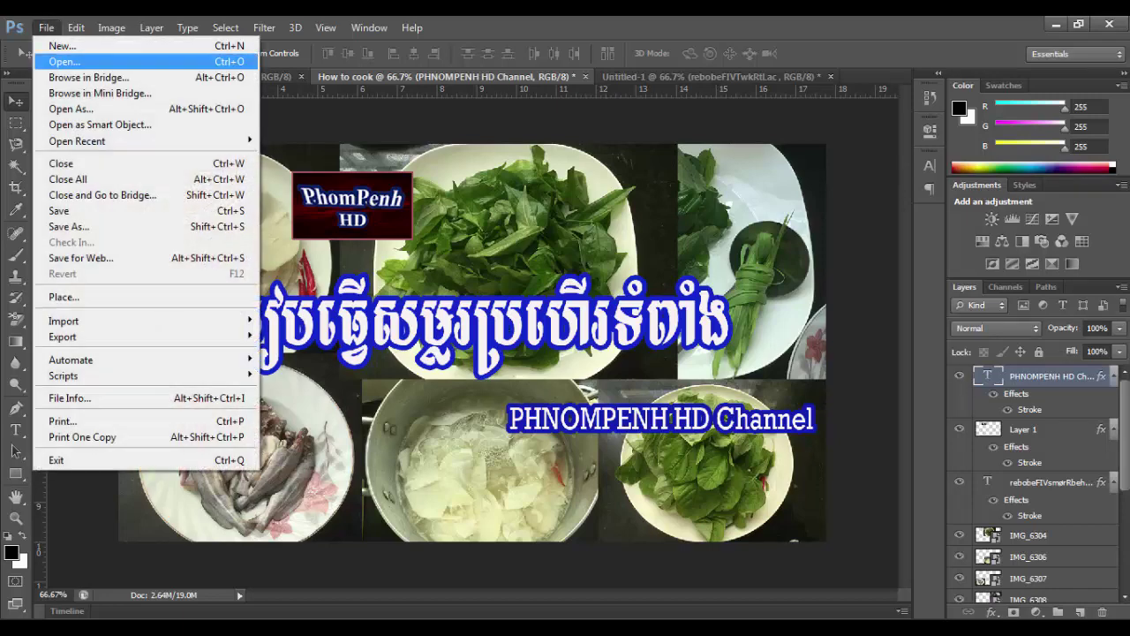
click(66, 226)
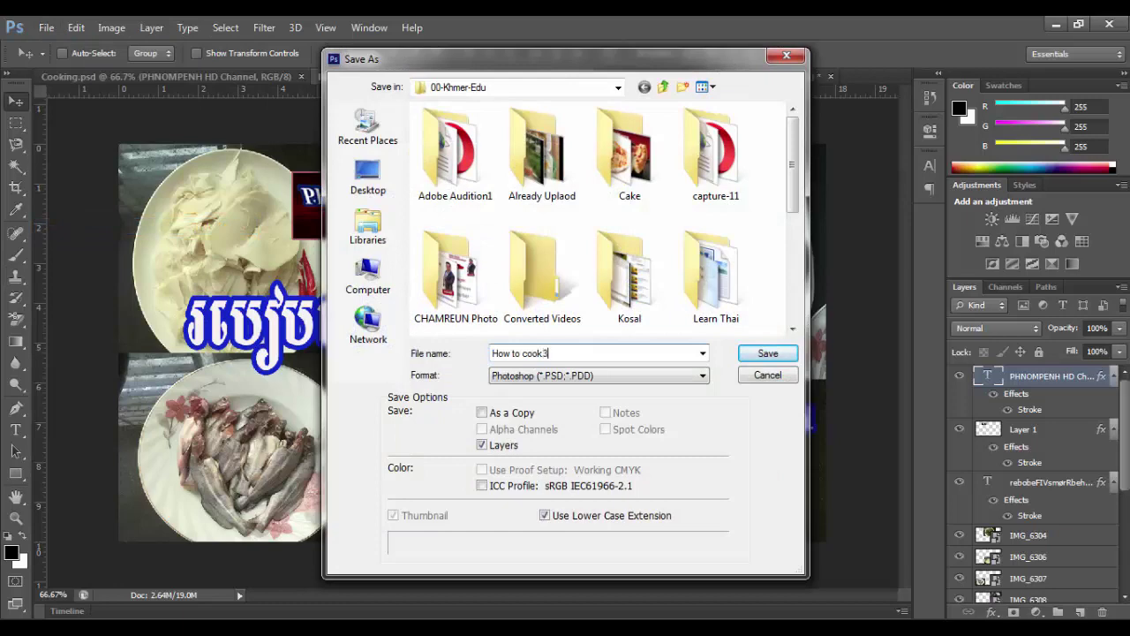
click(598, 375)
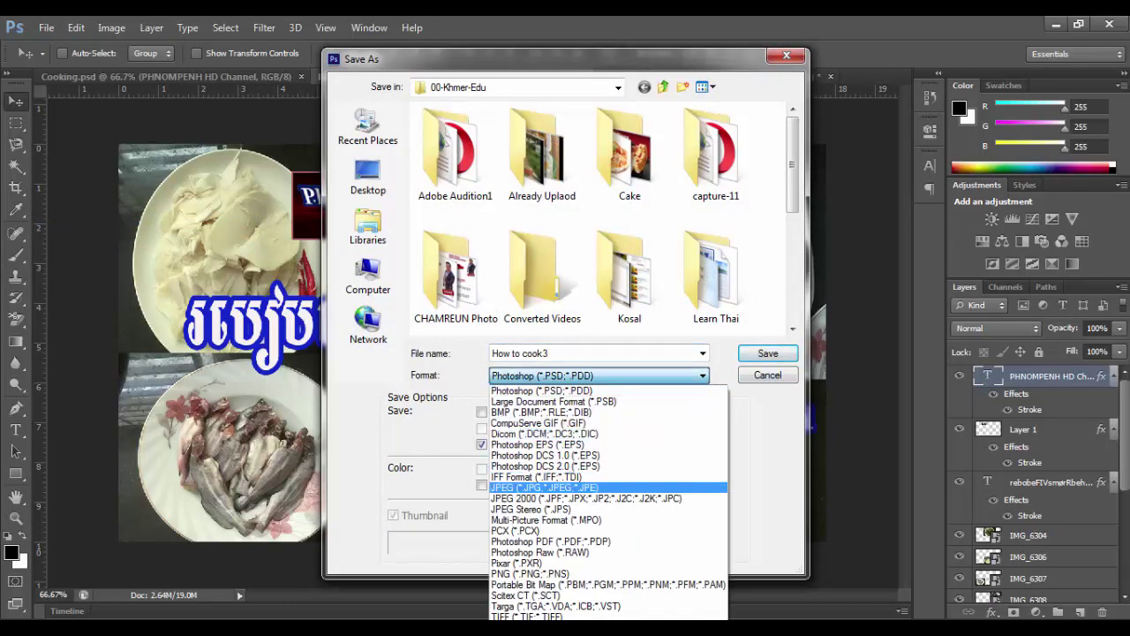
click(548, 487)
click(767, 353)
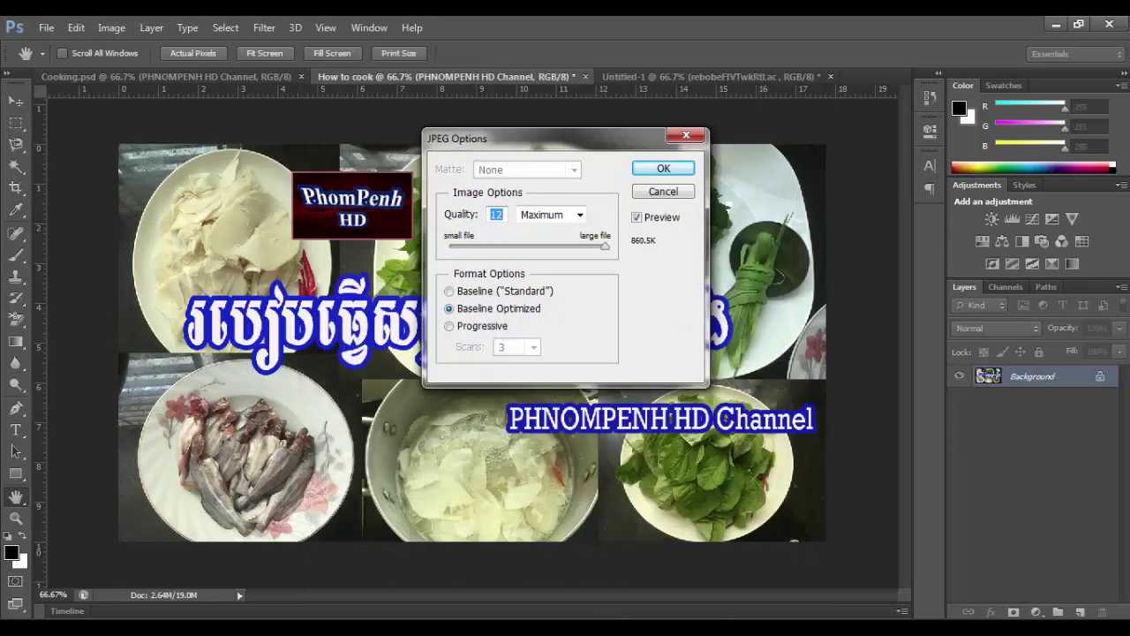
click(662, 167)
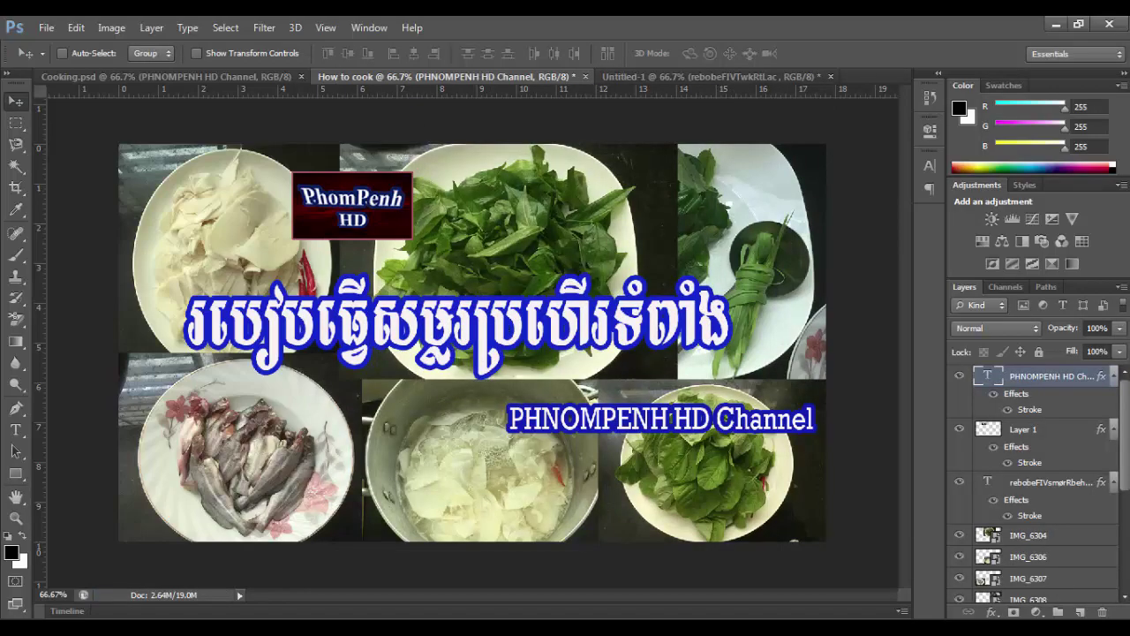
click(1056, 24)
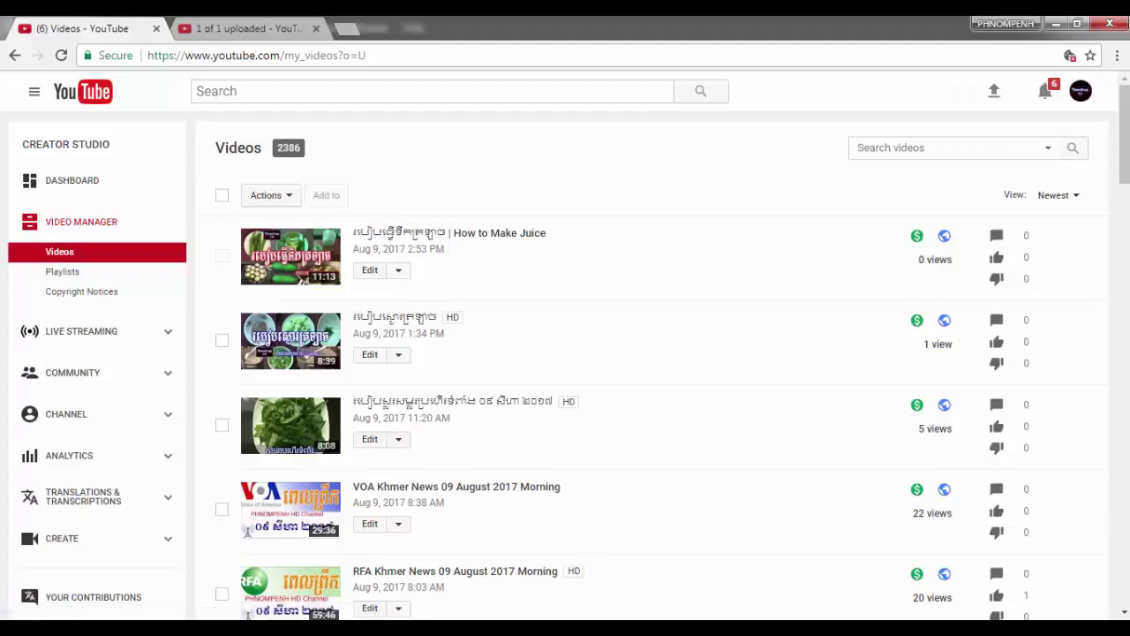
- Share the How to Make Juice upload to Blogger and Facebook, then return to Videos
click(221, 28)
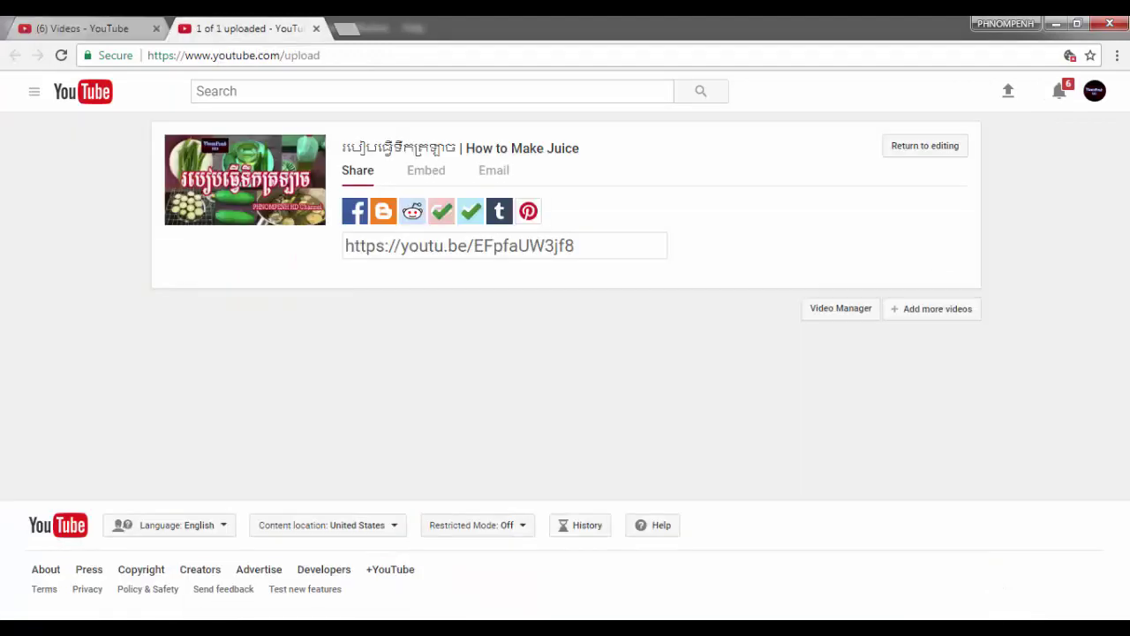
click(383, 210)
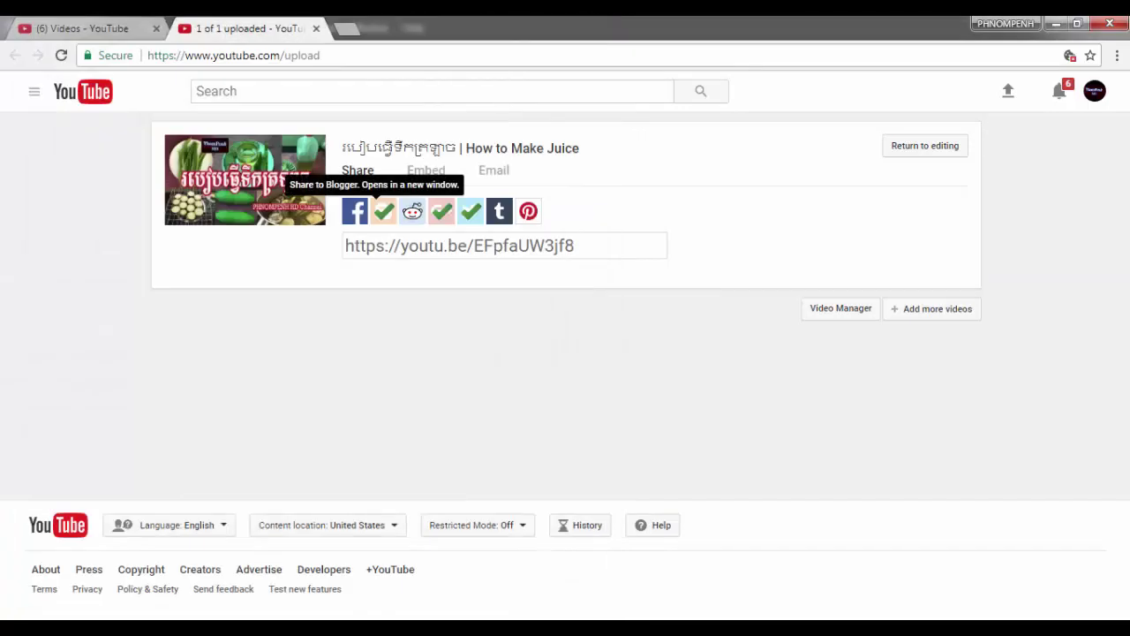
click(356, 209)
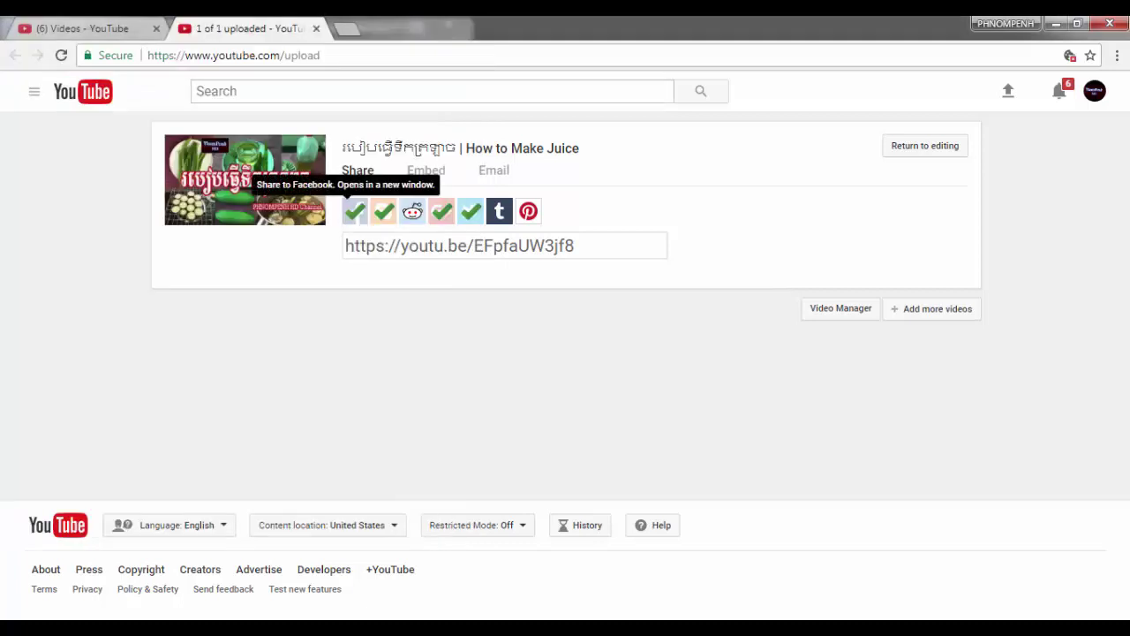
key(ctrl+shift+Tab)
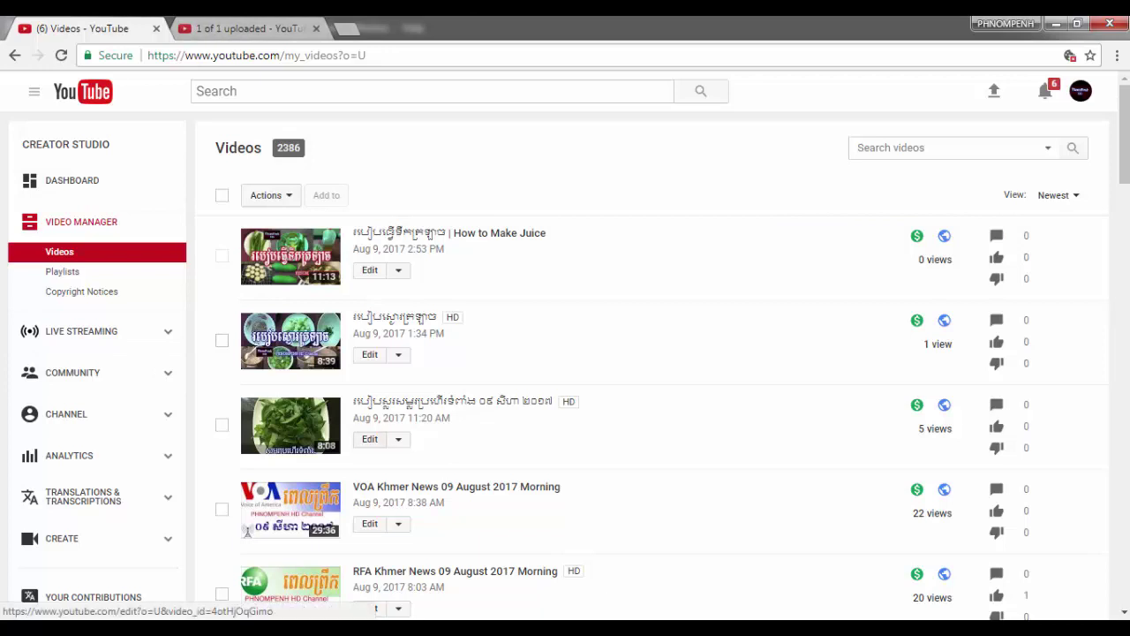
- Upload How to cook3 from 00-Khmer-Edu as the 8:08 video's custom thumbnail
click(371, 608)
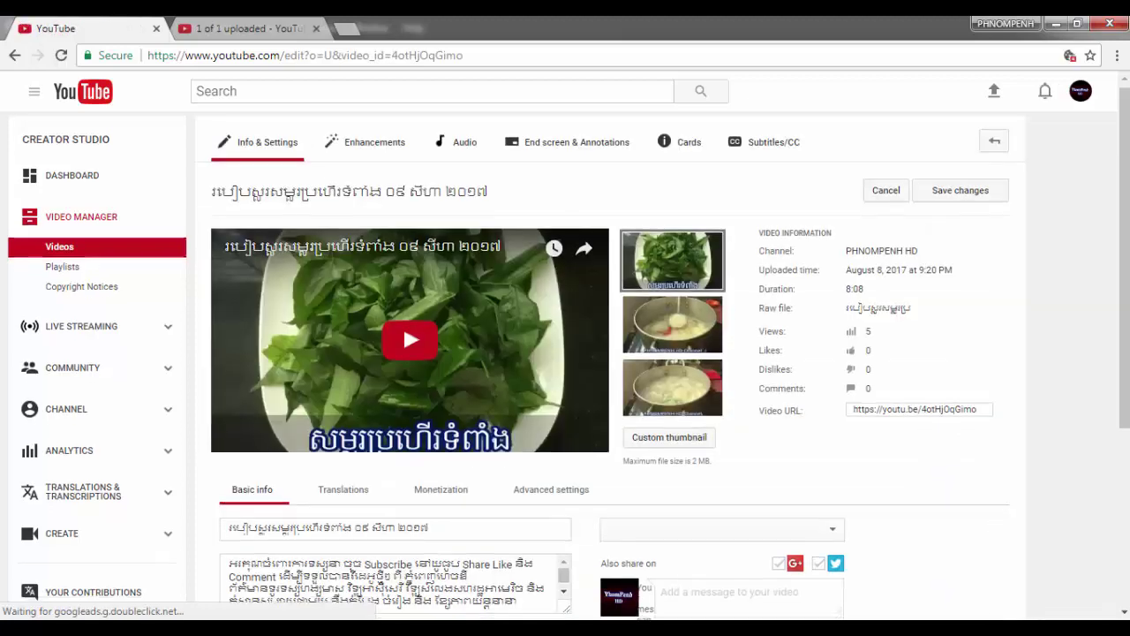
scroll(402, 328, down, 1)
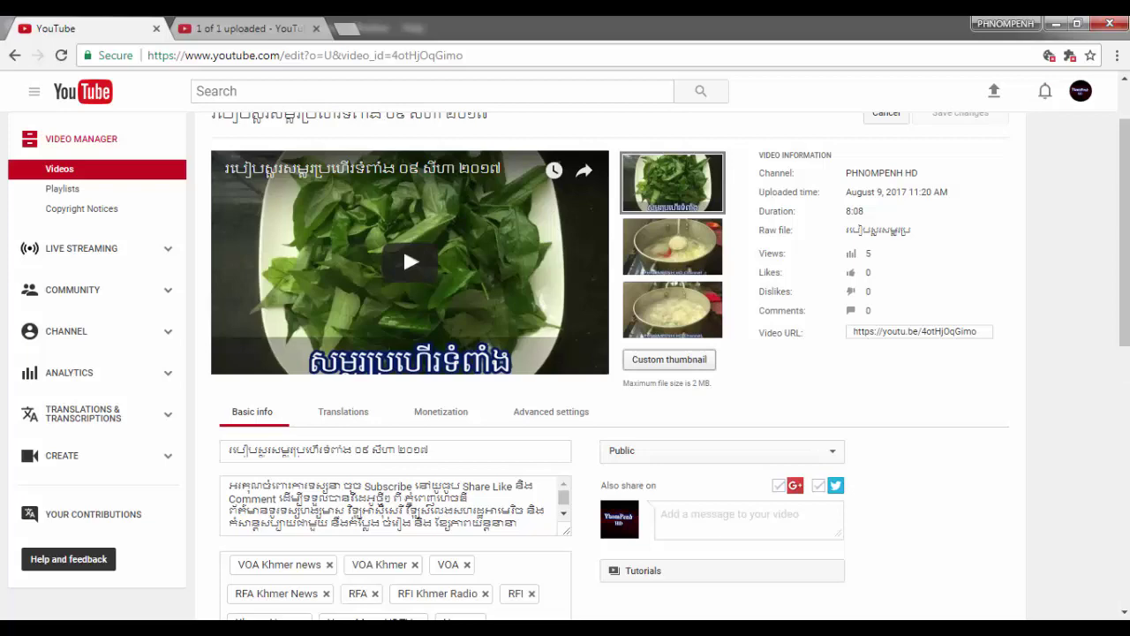
click(668, 359)
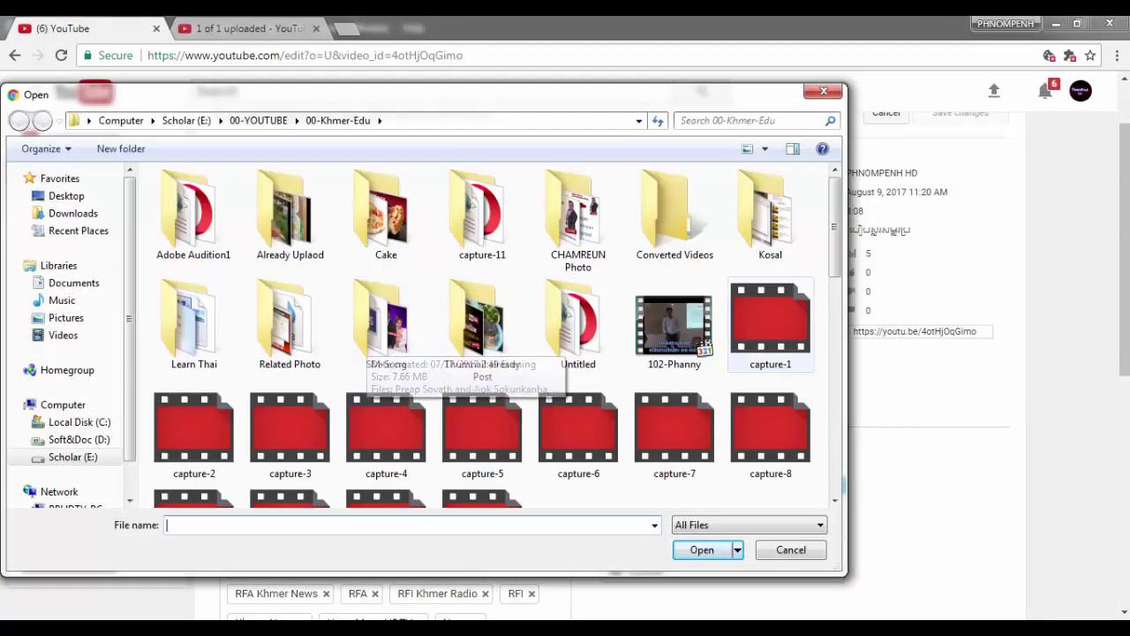
scroll(494, 335, down, 5)
scroll(495, 336, down, 1)
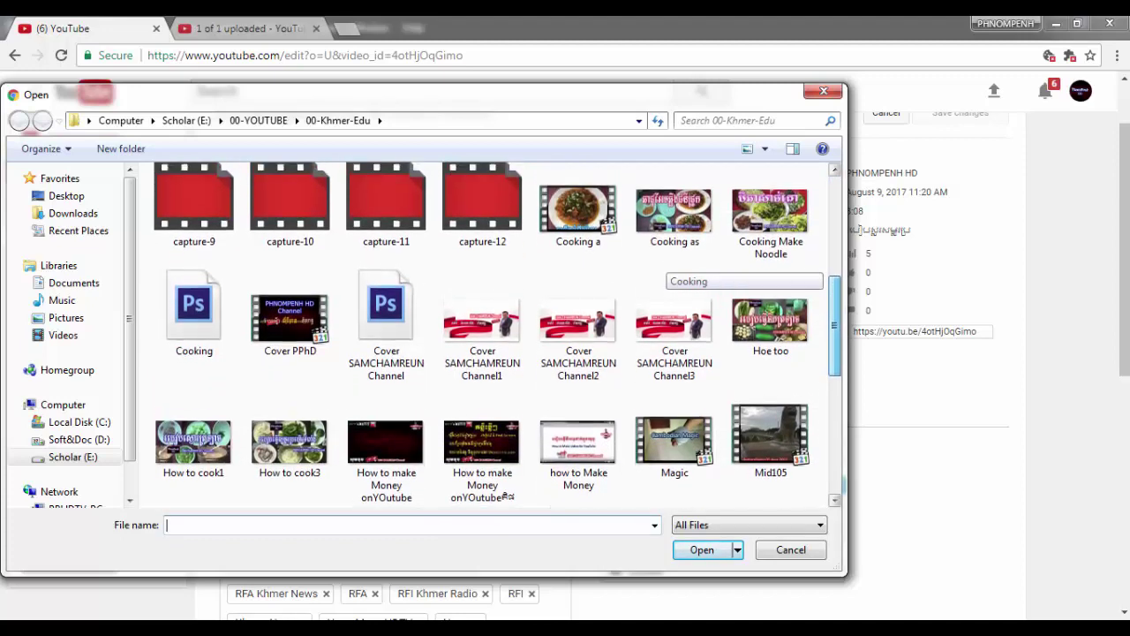
scroll(495, 335, down, 2)
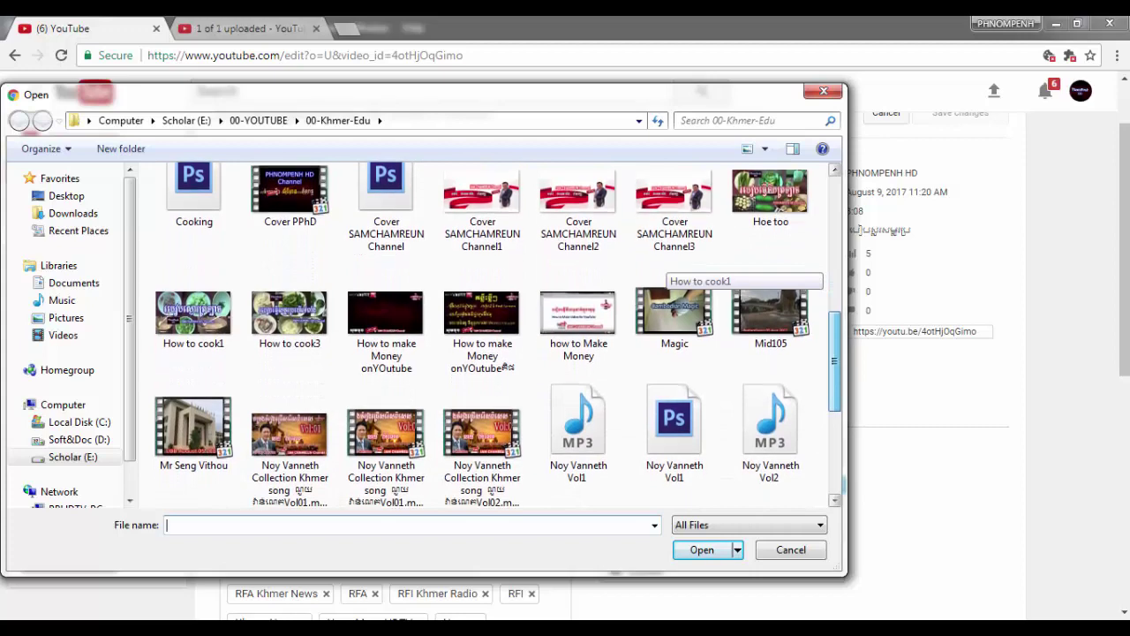
click(289, 323)
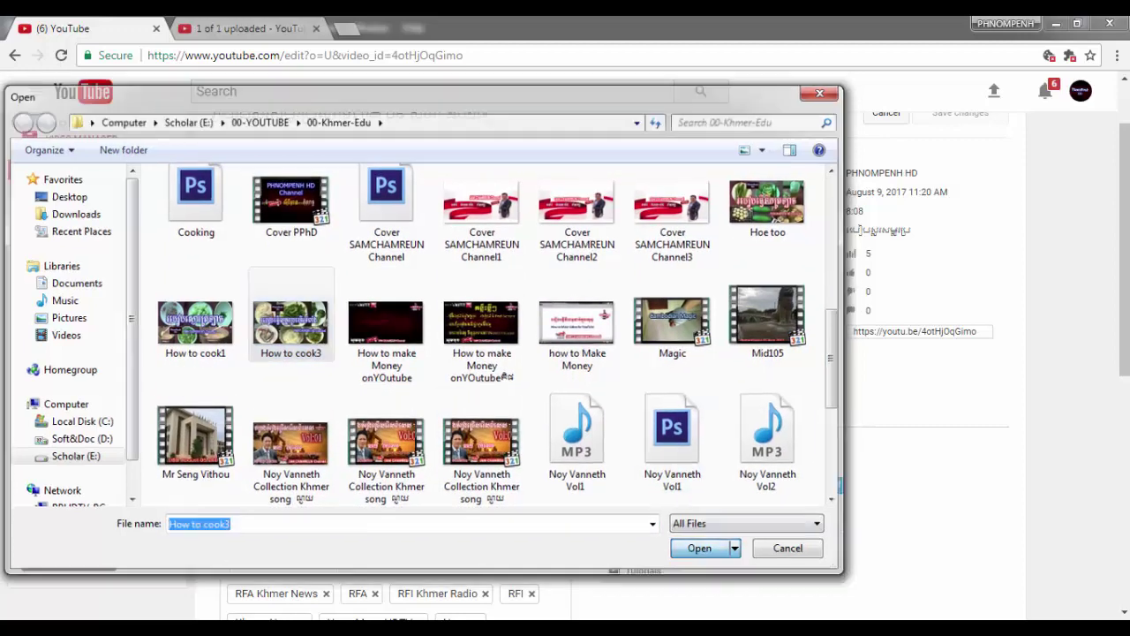
double_click(289, 322)
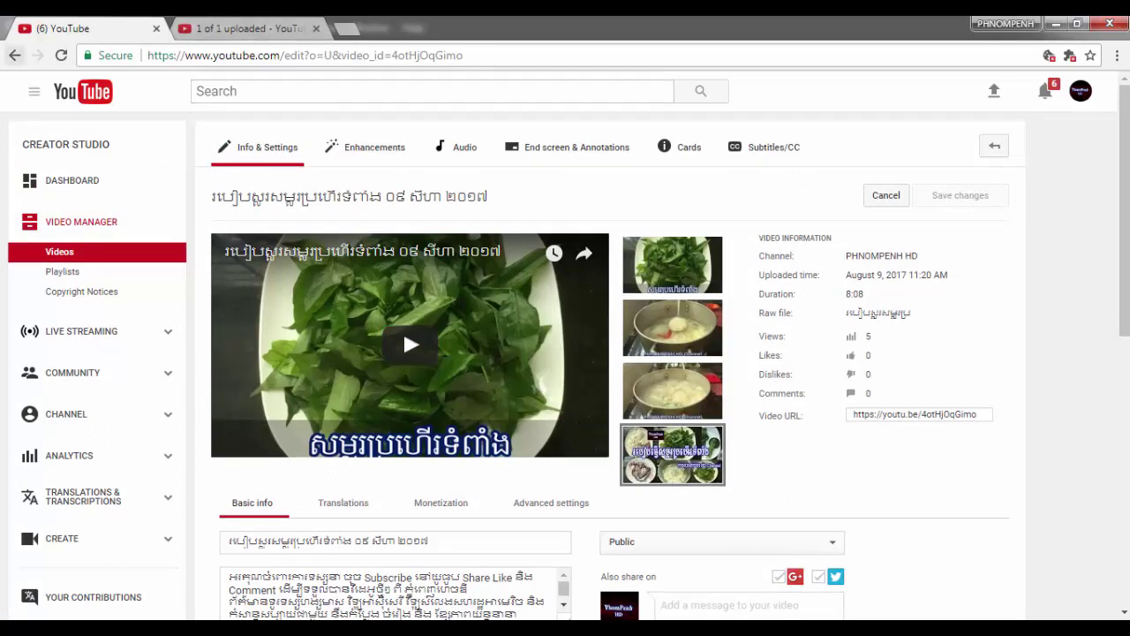
click(14, 55)
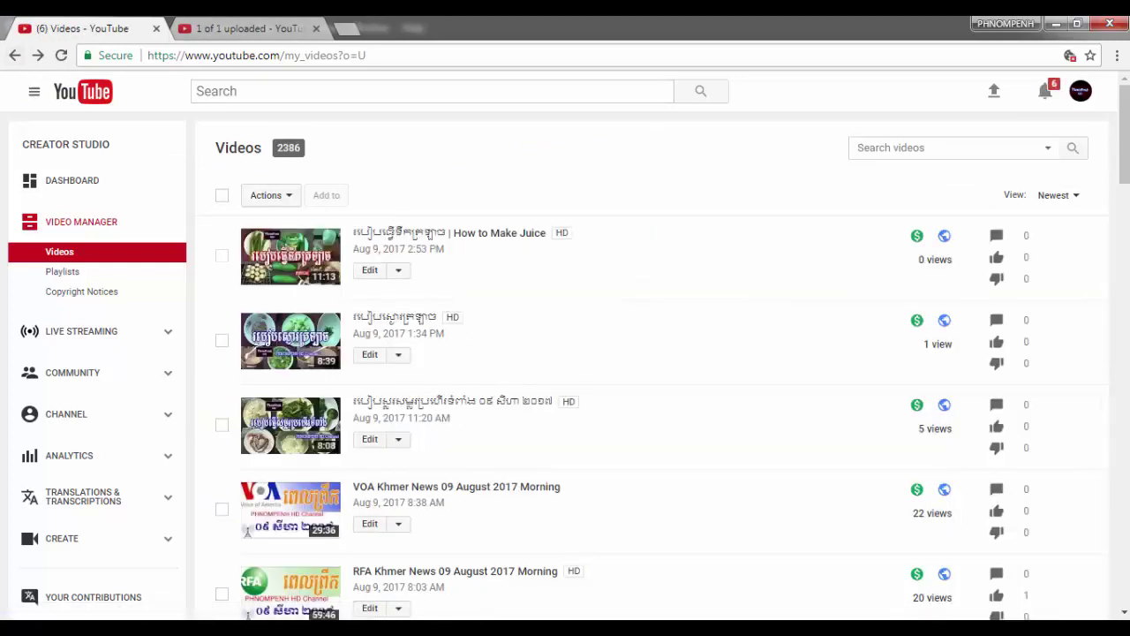
- Reload the YouTube Videos list and zoom the page in to inspect the new thumbnails
click(61, 55)
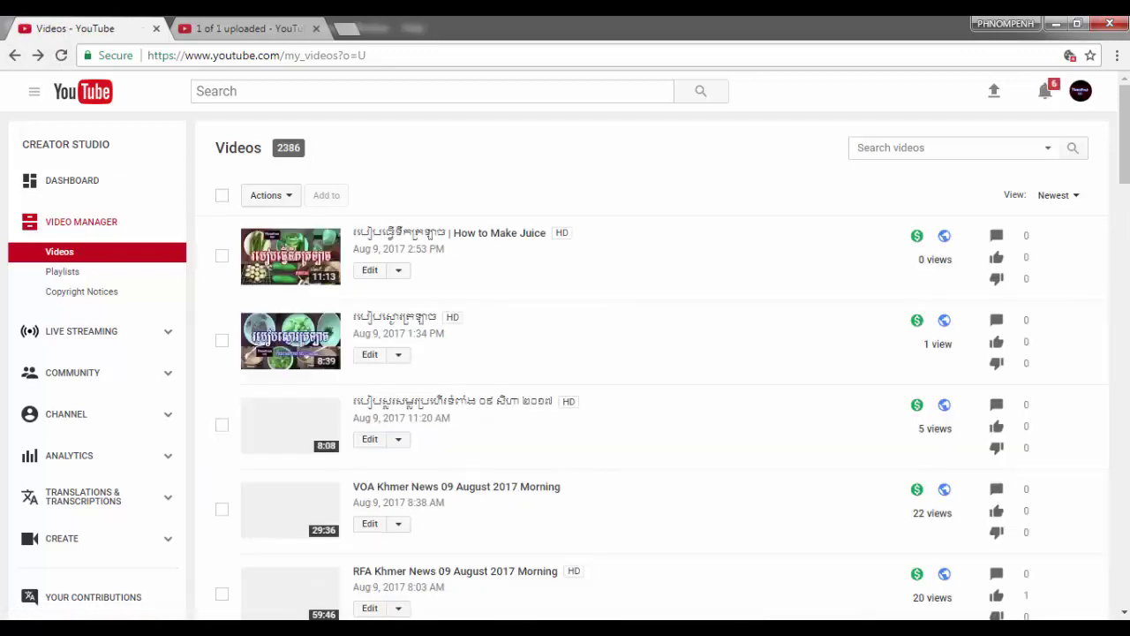
key(ctrl+plus)
key(ctrl+plus)
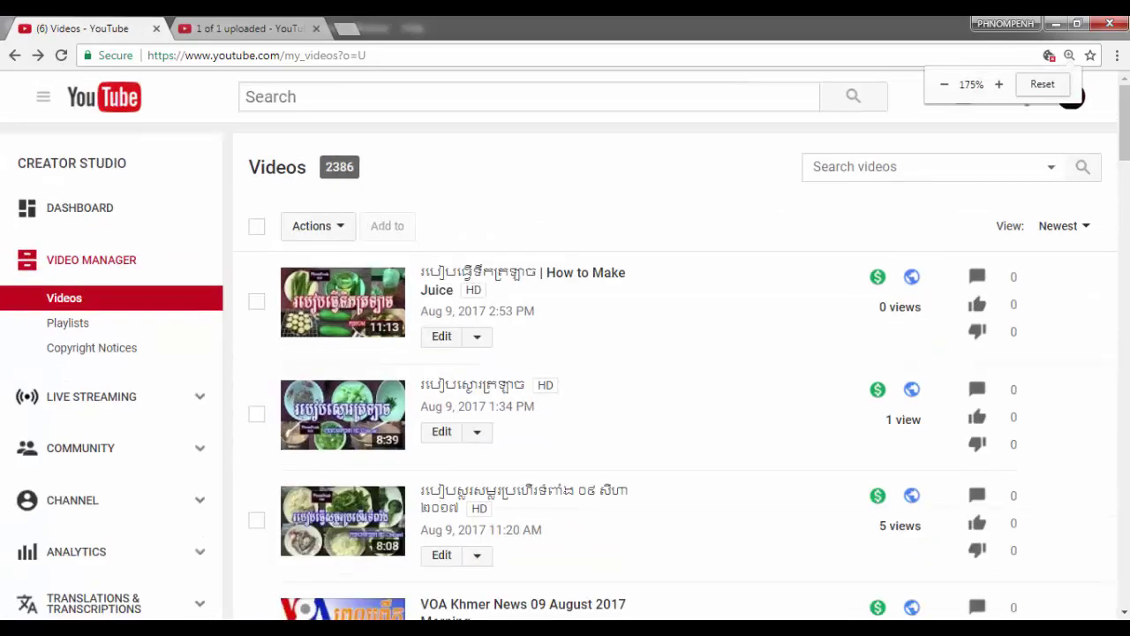
key(ctrl+plus)
key(ctrl+plus)
key(ctrl+plus)
scroll(547, 370, down, 1)
scroll(547, 371, down, 2)
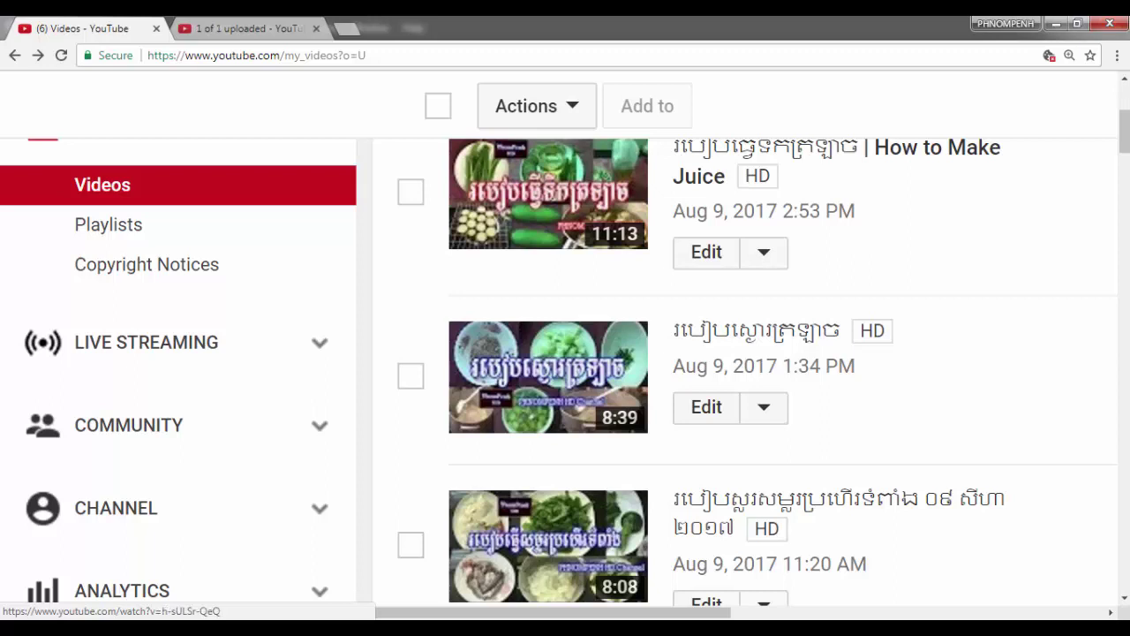
scroll(547, 371, down, 1)
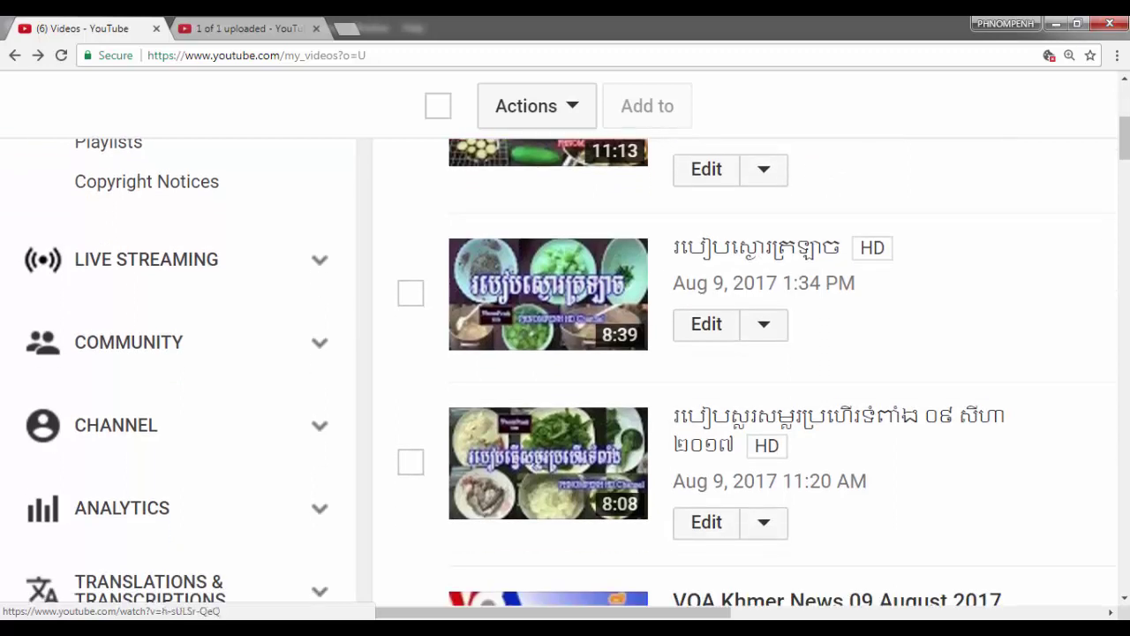
scroll(565, 353, up, 3)
scroll(565, 353, up, 2)
- Zoom the Videos page back out to 100% and review the list
key(ctrl+minus)
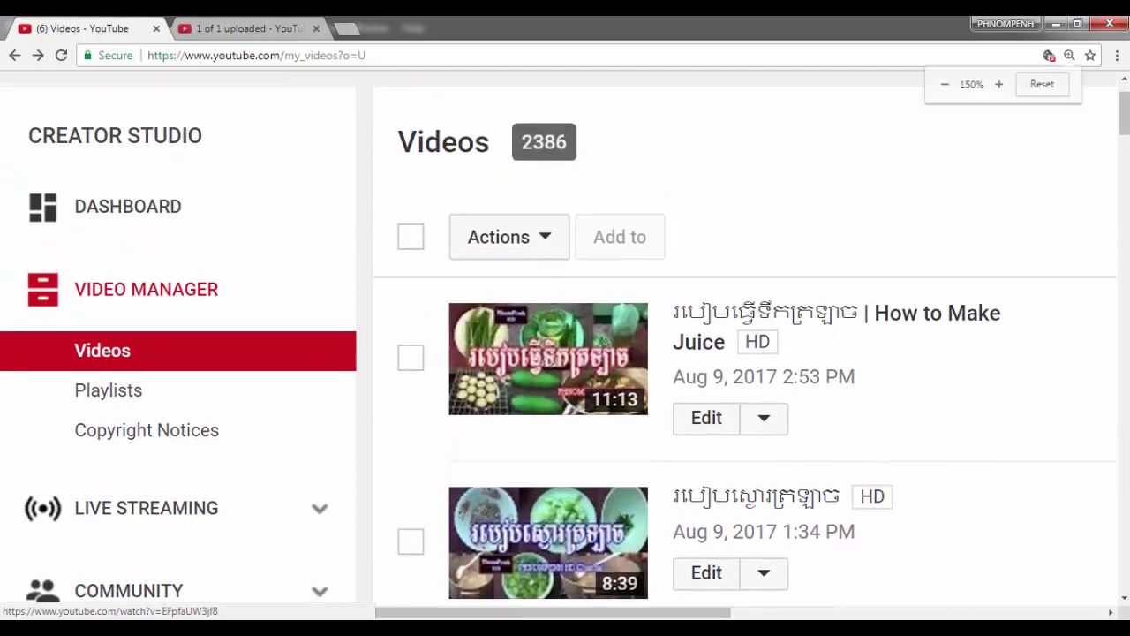
key(ctrl+minus)
key(ctrl+minus)
key(ctrl+minus)
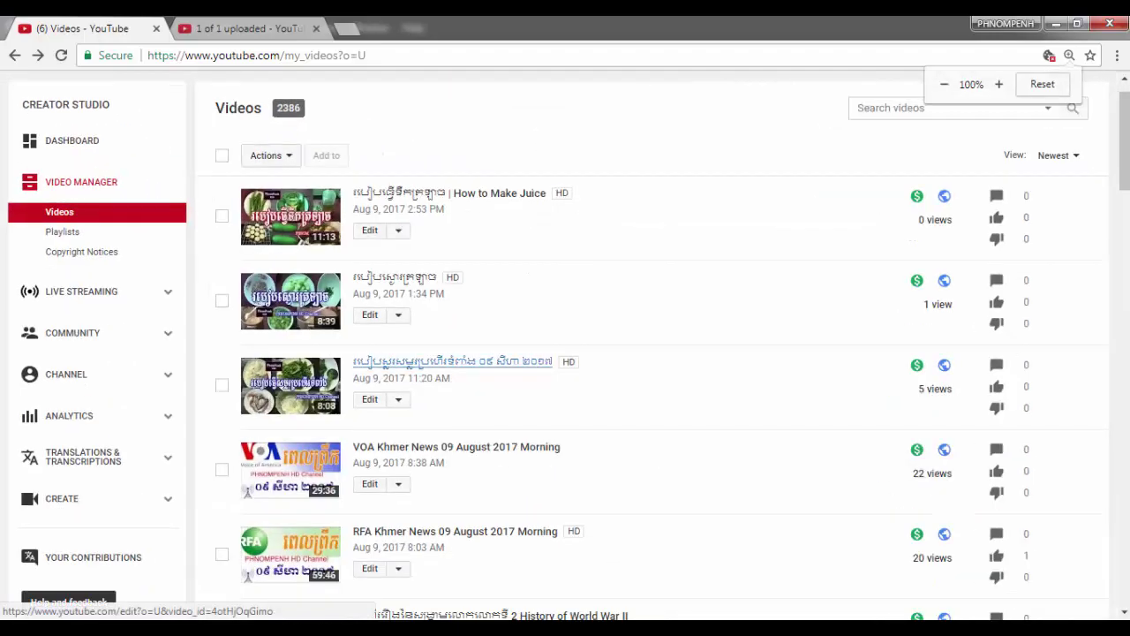
scroll(450, 362, down, 1)
scroll(450, 362, down, 3)
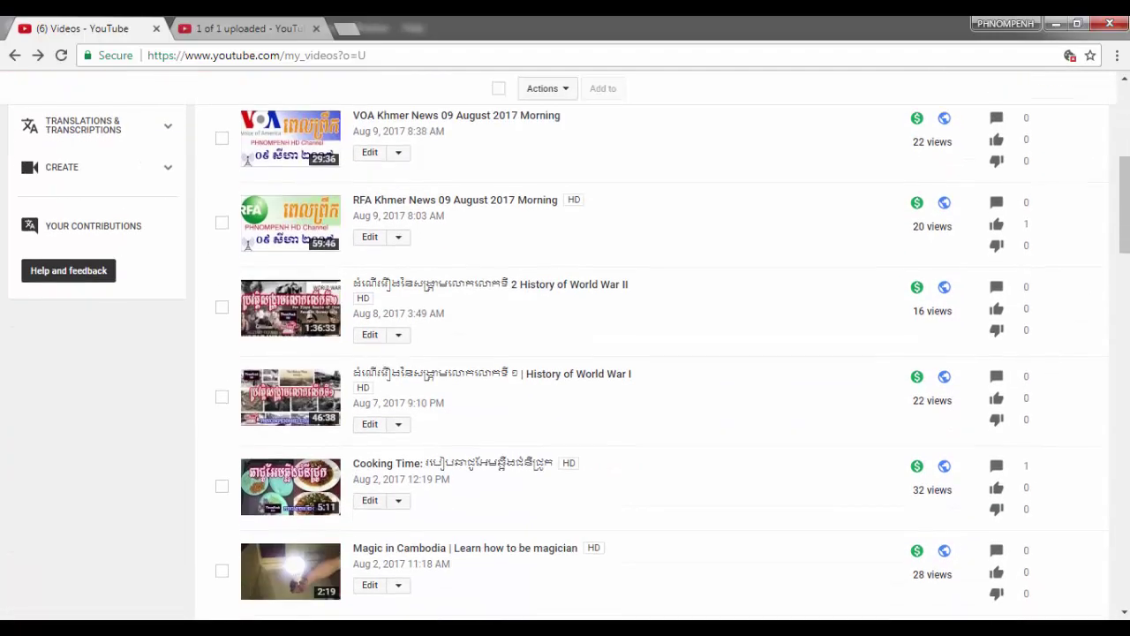
scroll(450, 362, up, 5)
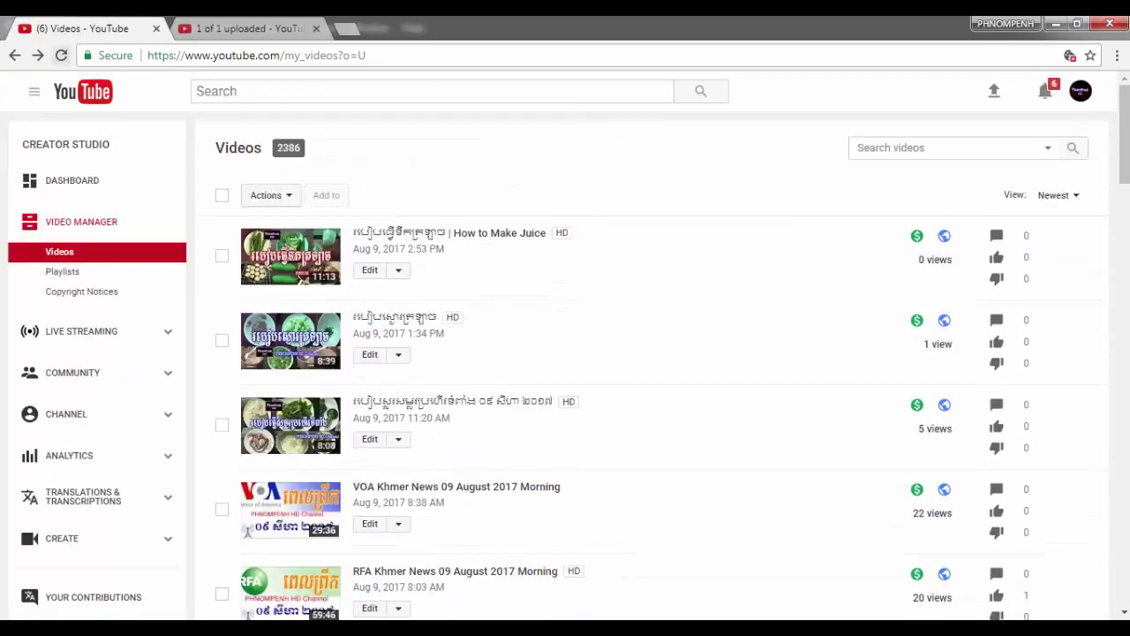
- Reload the Videos list again to confirm the collage thumbnail on the 8:08 video
click(61, 55)
scroll(565, 362, down, 2)
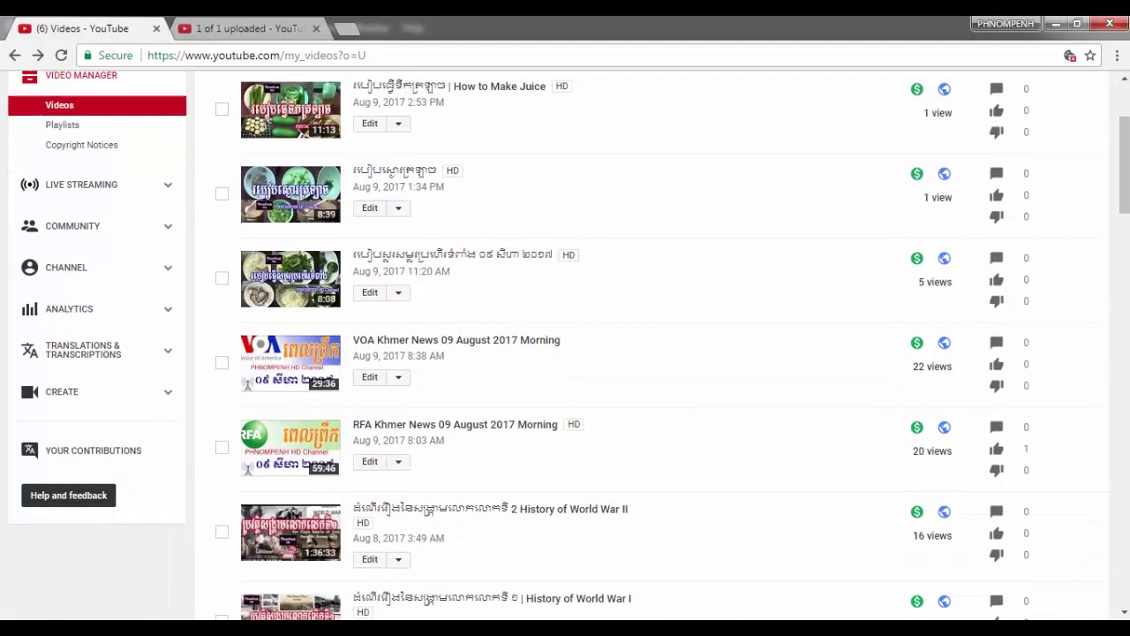
scroll(565, 362, down, 1)
scroll(565, 362, down, 2)
scroll(566, 362, down, 3)
scroll(248, 554, up, 3)
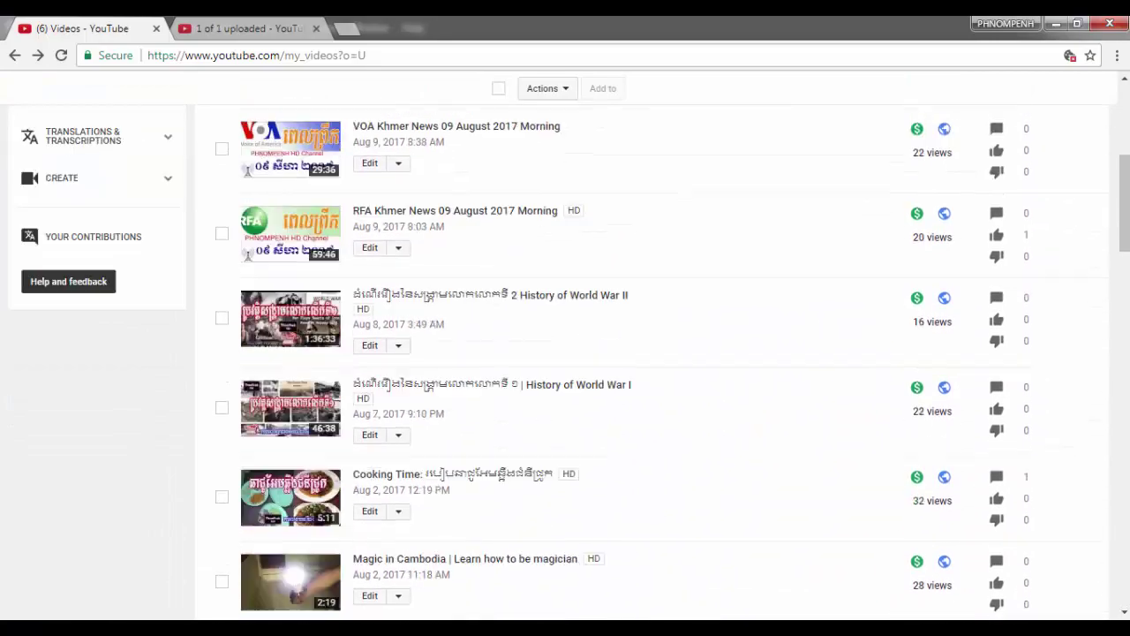
scroll(248, 554, up, 4)
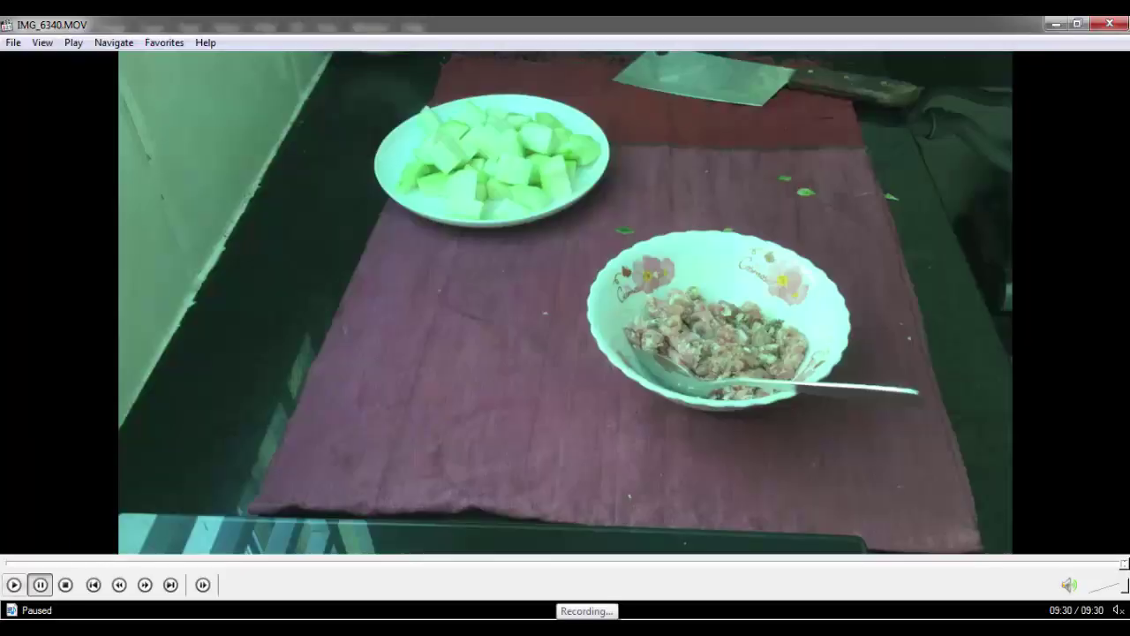
- Leave Photoshop, glance at the photo folder, and return to the YouTube Videos list
click(14, 585)
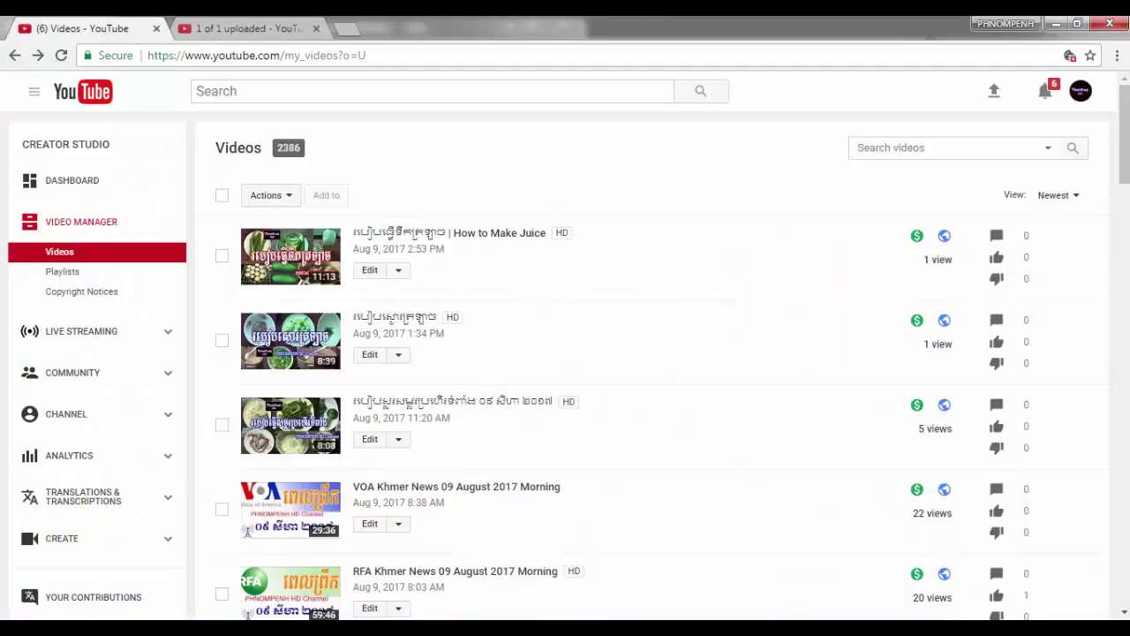
scroll(565, 353, down, 1)
scroll(565, 353, down, 2)
scroll(565, 353, up, 3)
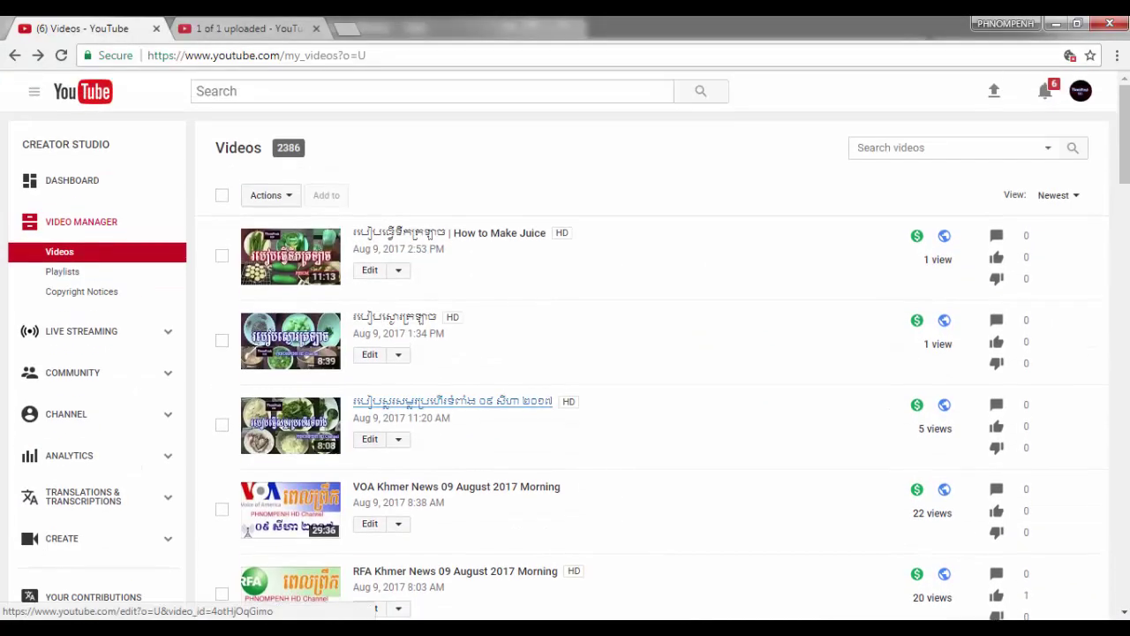